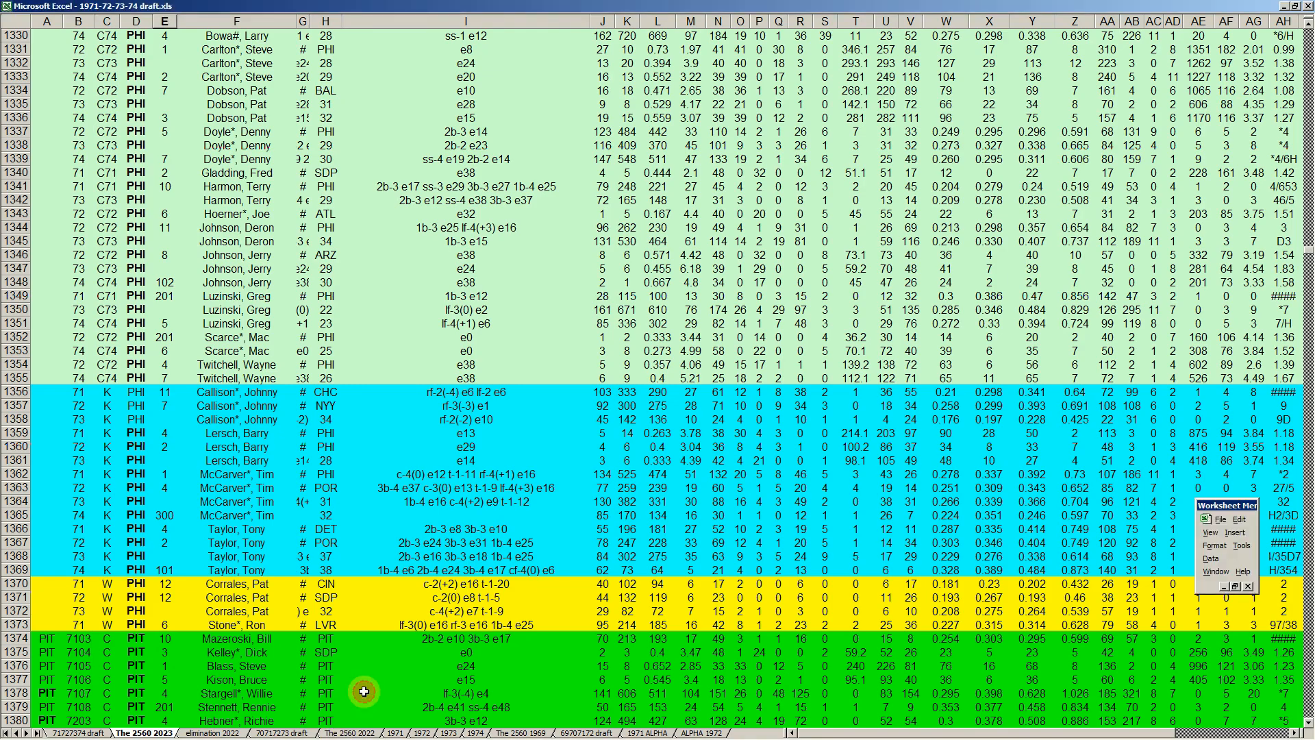
- Switch to the CAROUSEL 71-74 2023 workbook and examine the PIT player names and draft codes in rows 289 to 300
left_click(272, 731)
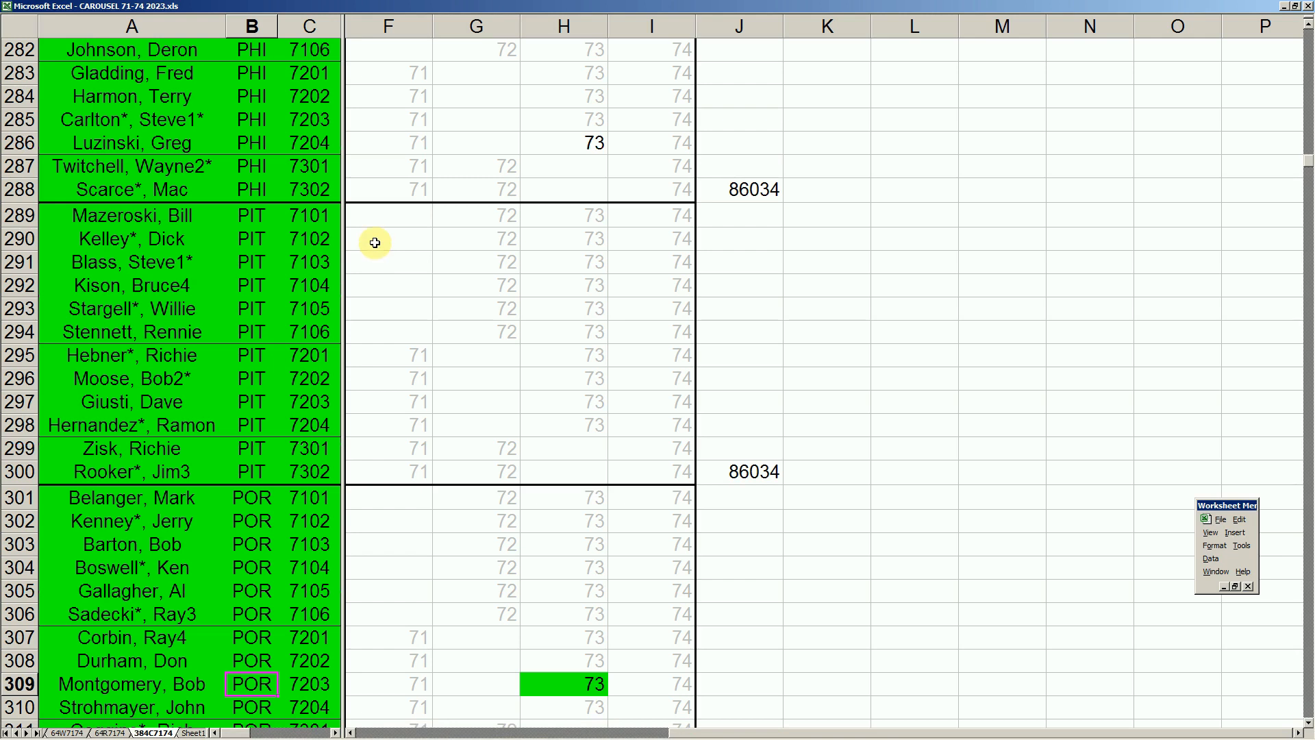
left_click_drag(132, 213, 156, 464)
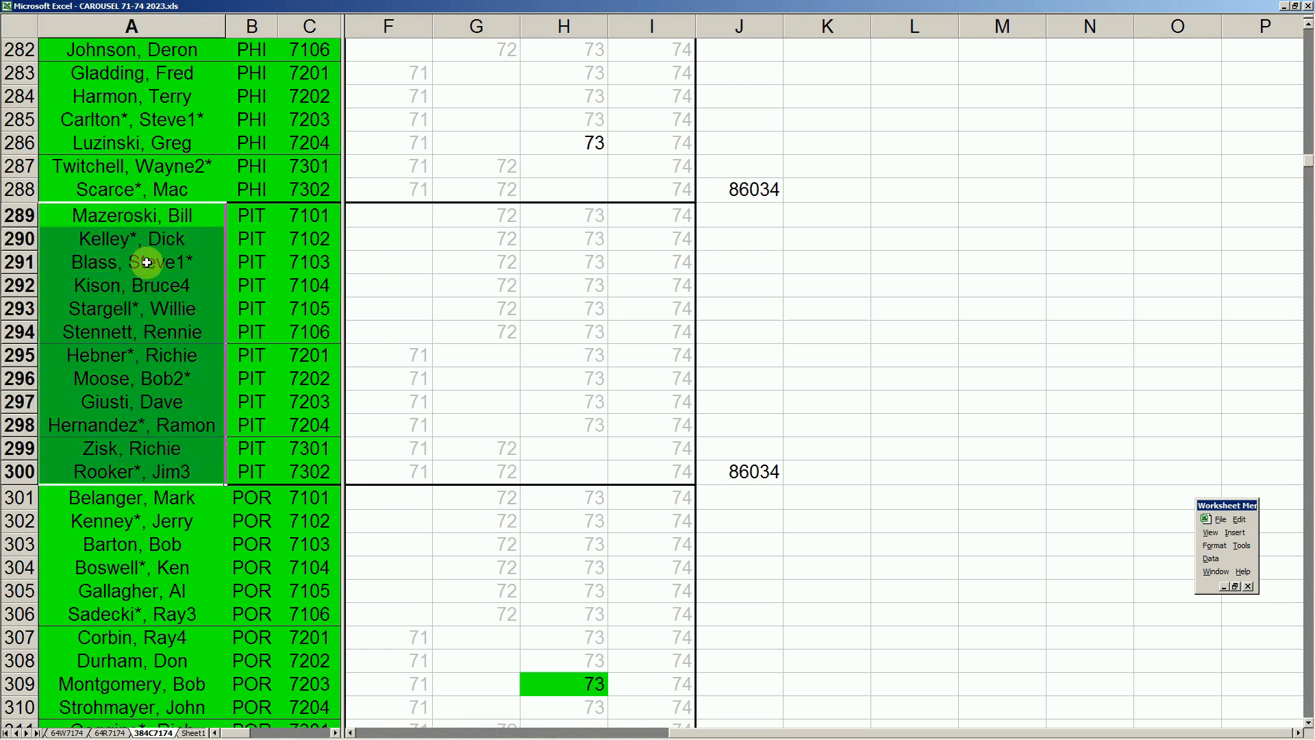
left_click(180, 215)
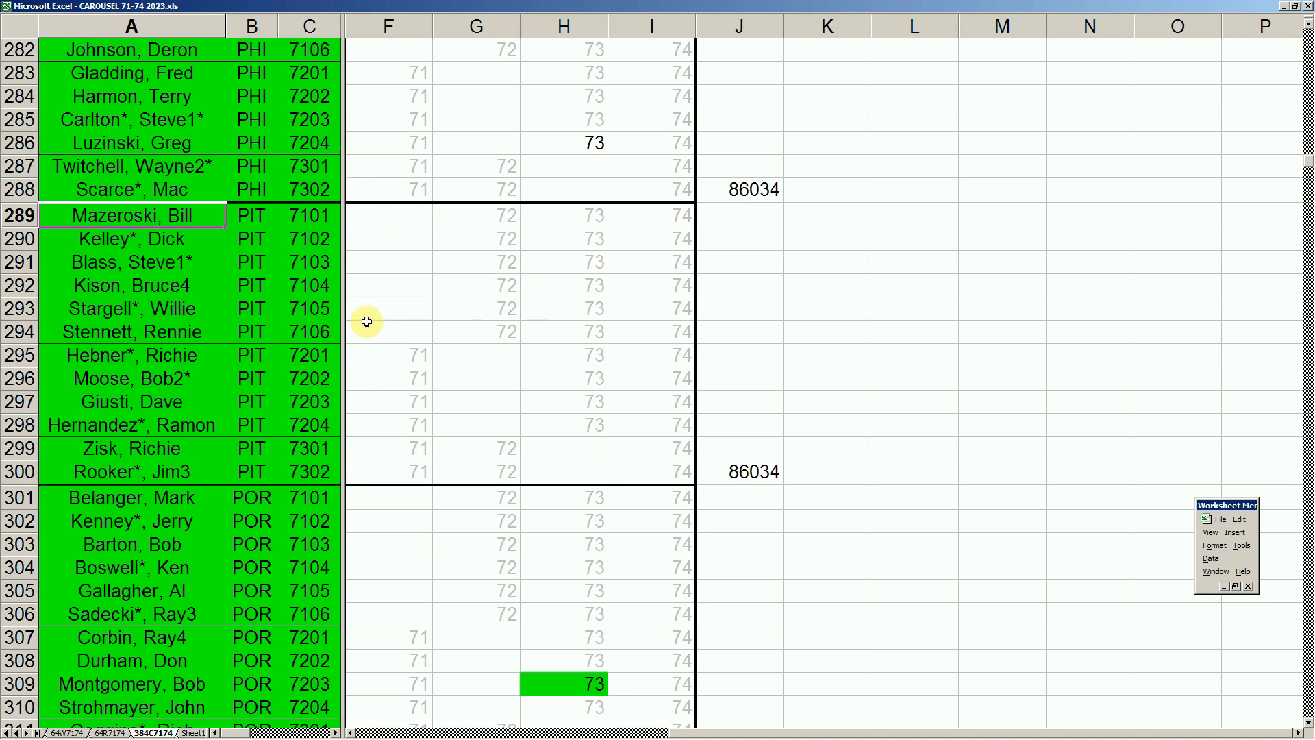
left_click_drag(291, 215, 307, 471)
- Examine the 71 to 74 season entries and blank cells for the PIT players in columns F to I, rows 289 to 300
left_click_drag(410, 214, 485, 420)
left_click(479, 363)
left_click_drag(563, 443, 563, 466)
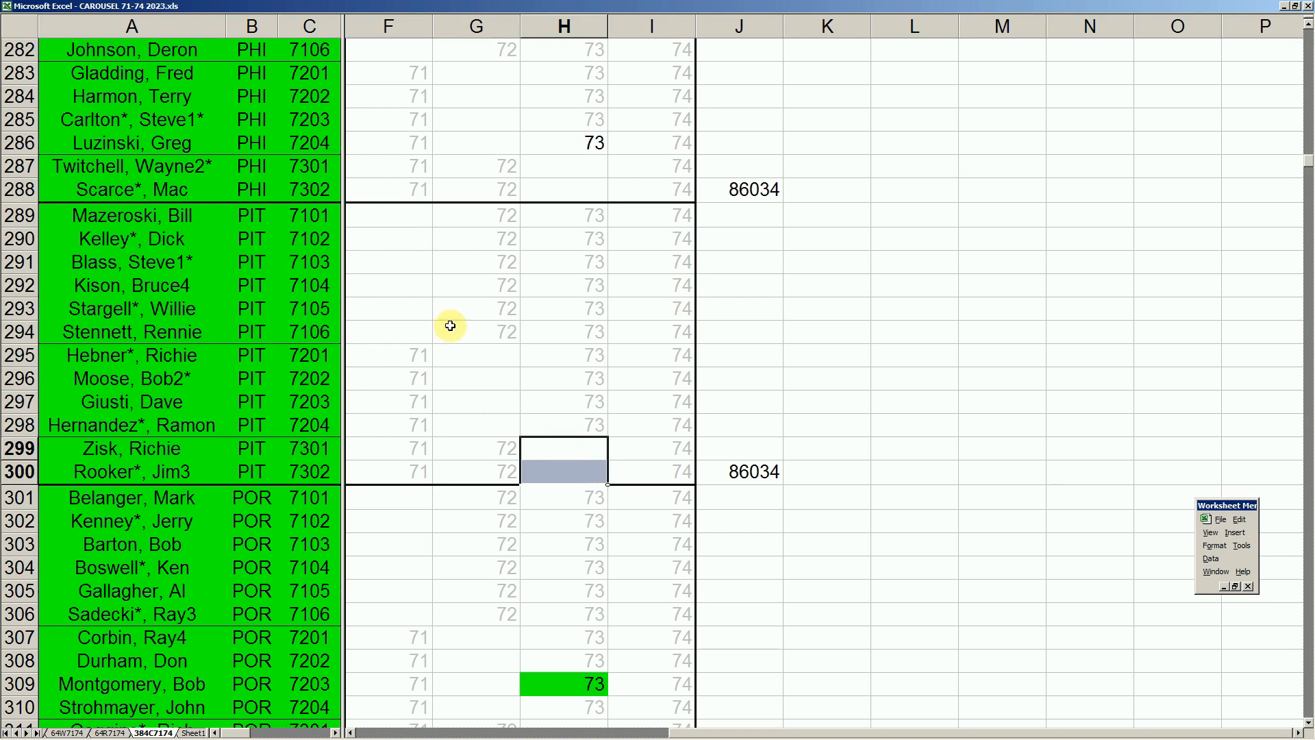
left_click_drag(505, 217, 591, 300)
left_click(565, 260)
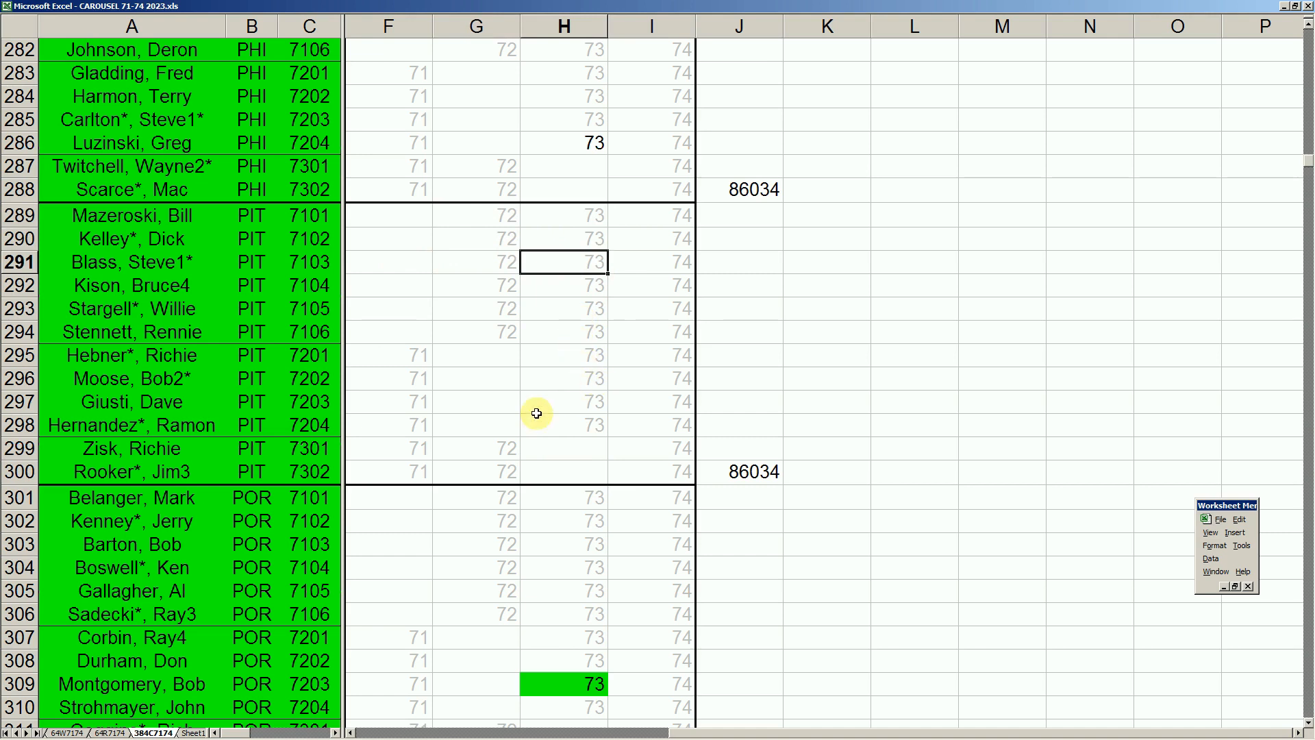
left_click(291, 285)
left_click_drag(389, 215, 630, 472)
left_click(546, 358)
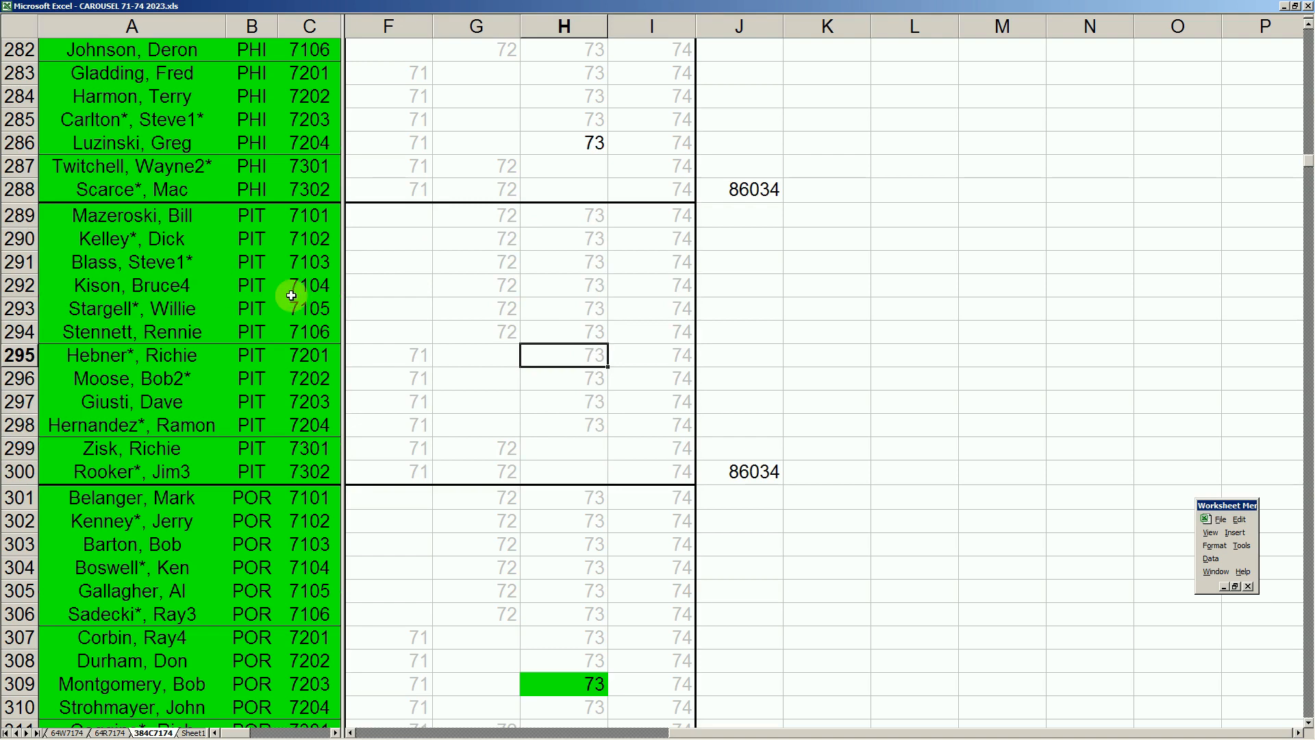
- Check the bold season entries of the PHI block in cells I279, H281 and H286
scroll(414, 296, "up", 2)
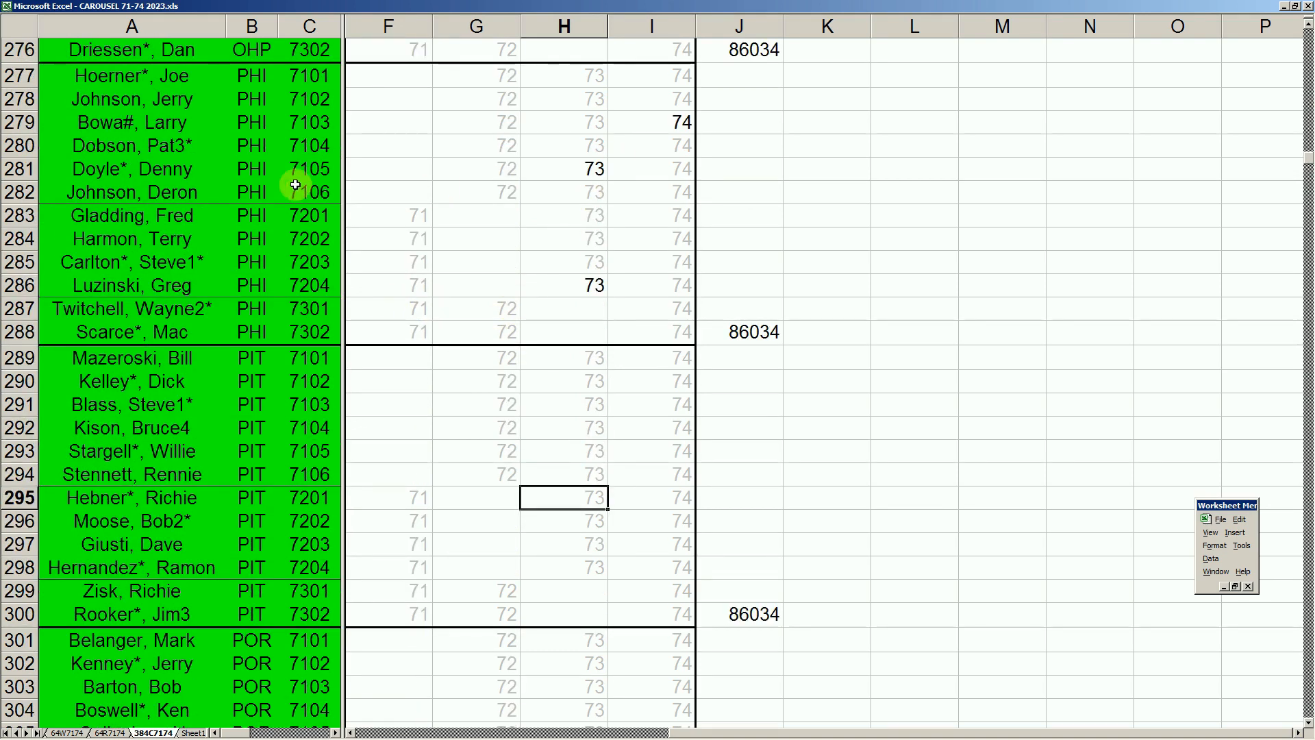
left_click(682, 122)
left_click(600, 167)
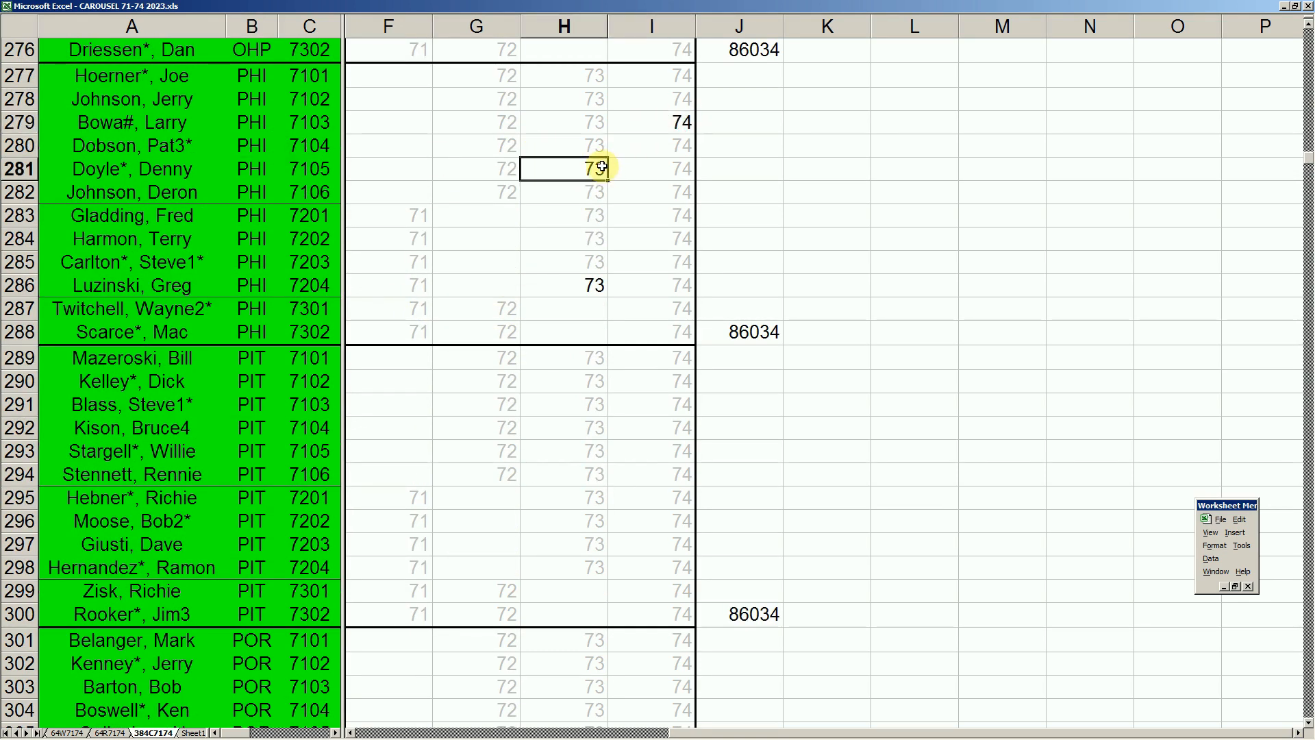
left_click(601, 286)
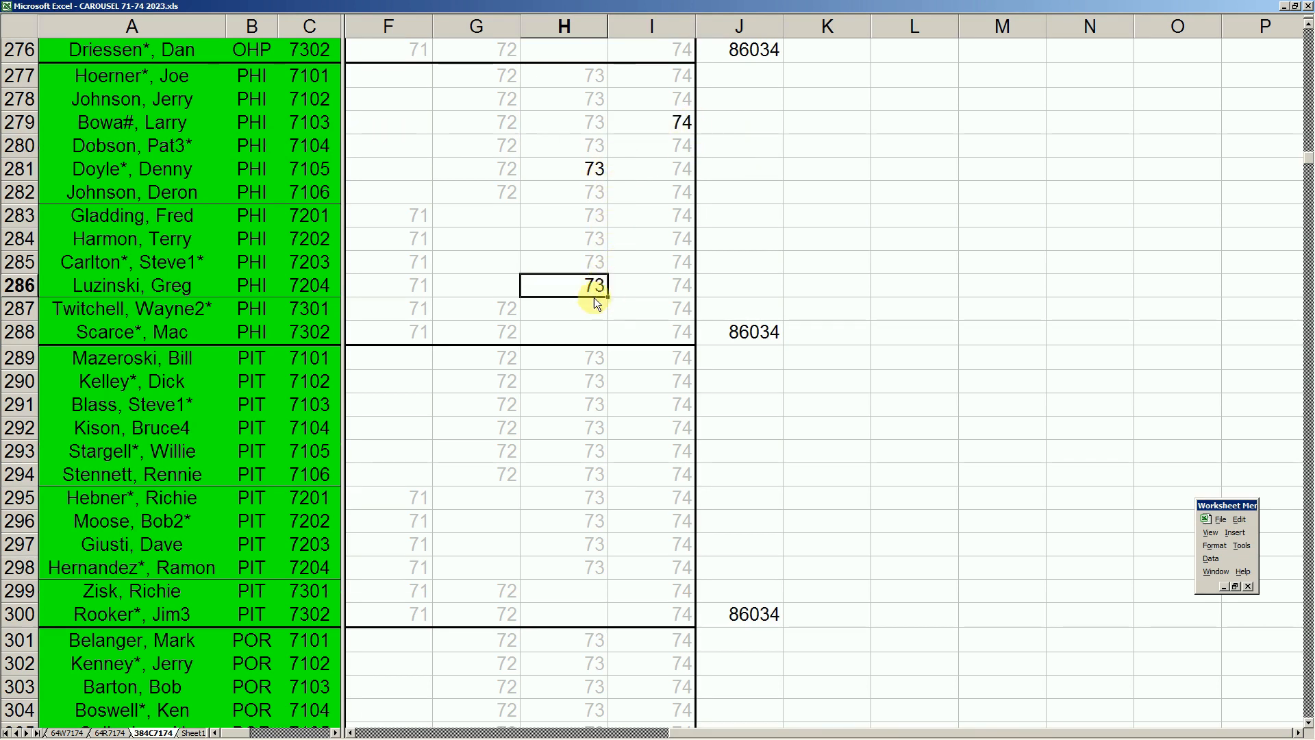
- Check the PIT players listed in rows 292, 293 and 295 of the carousel sheet
left_click(187, 451)
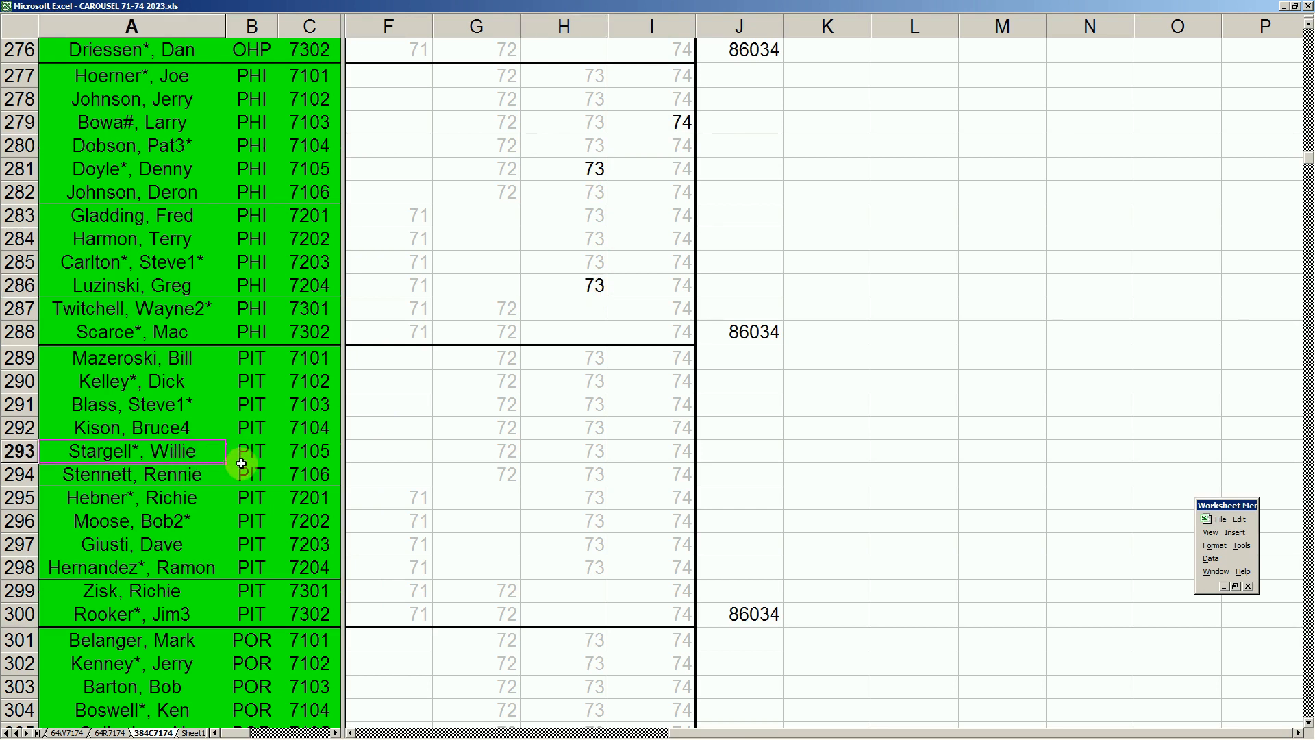
left_click(197, 498)
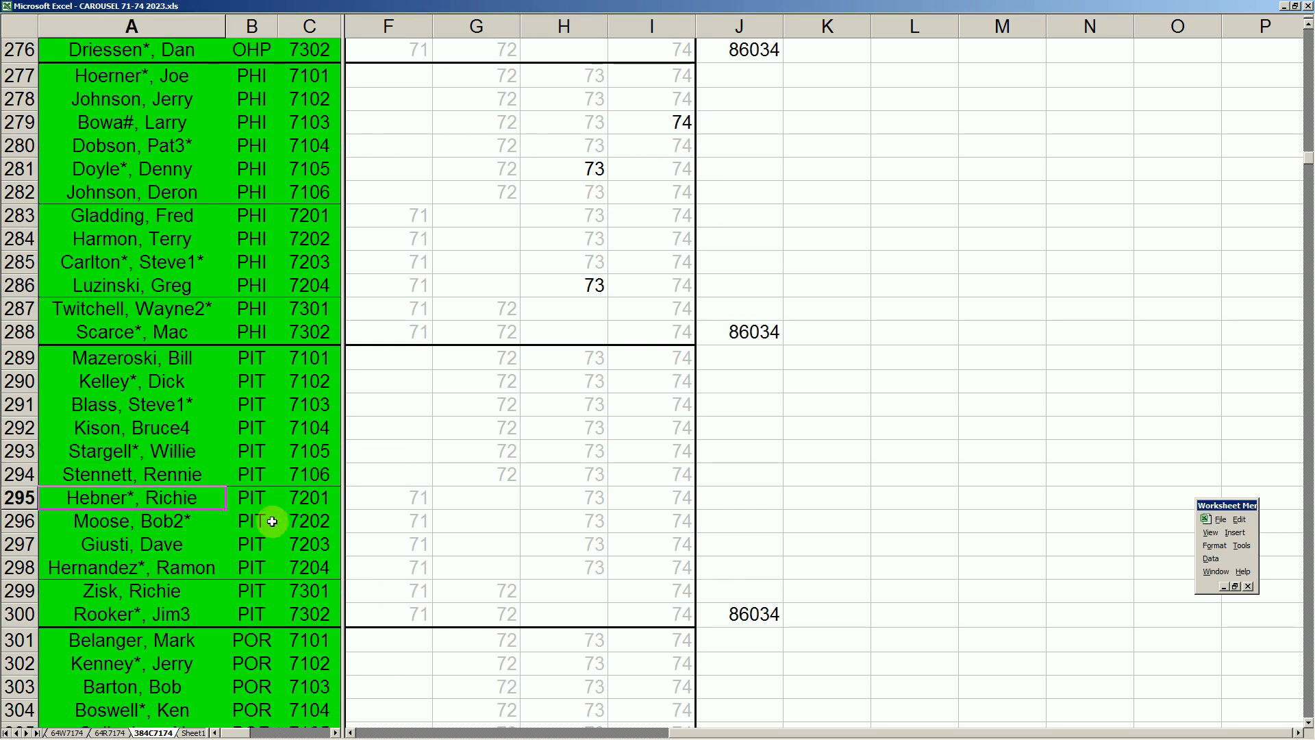
left_click(253, 420)
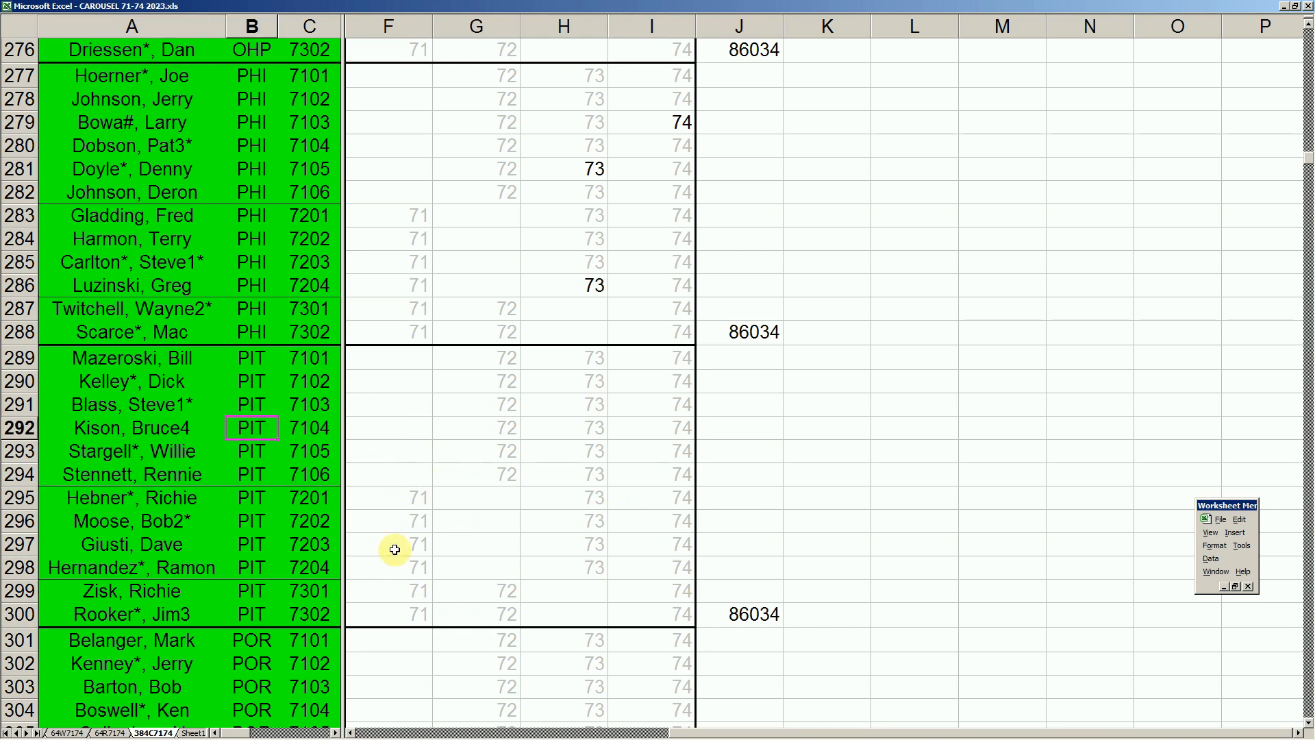
mouse_move(161, 737)
left_click(161, 731)
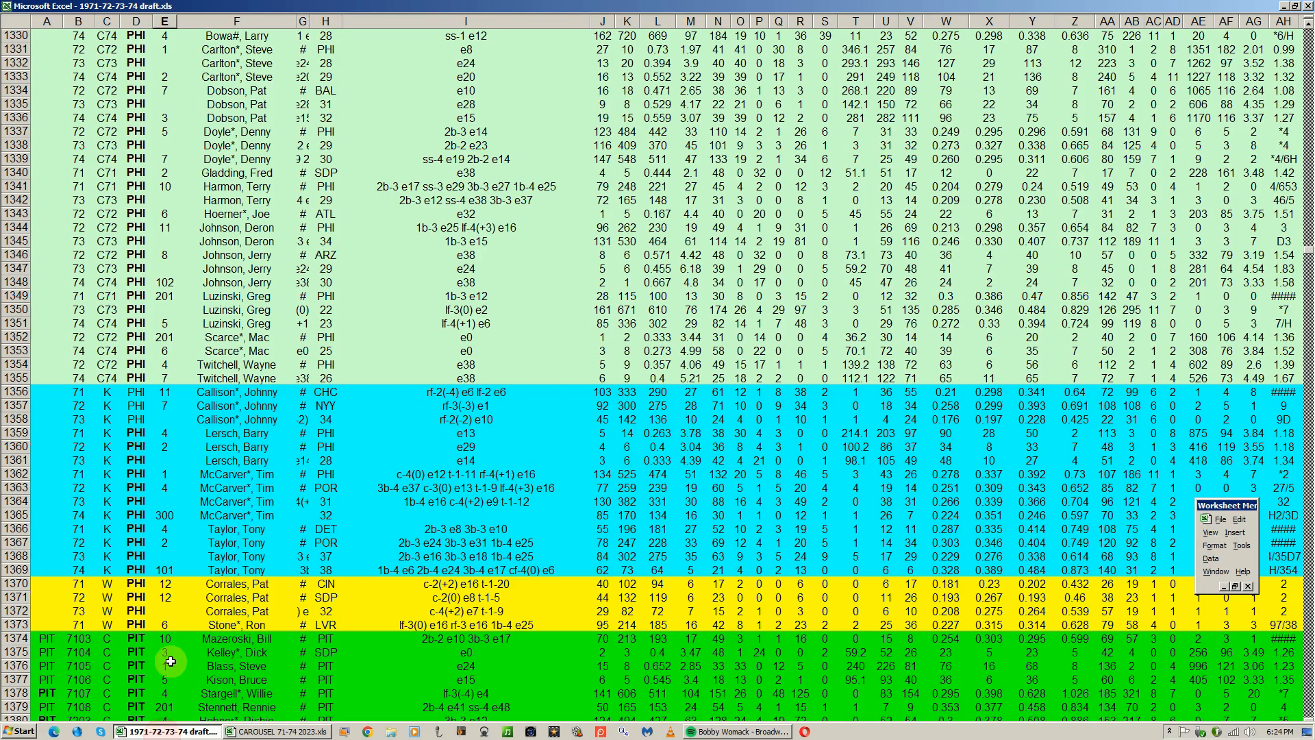
left_click(238, 524)
scroll(238, 524, "down", 6)
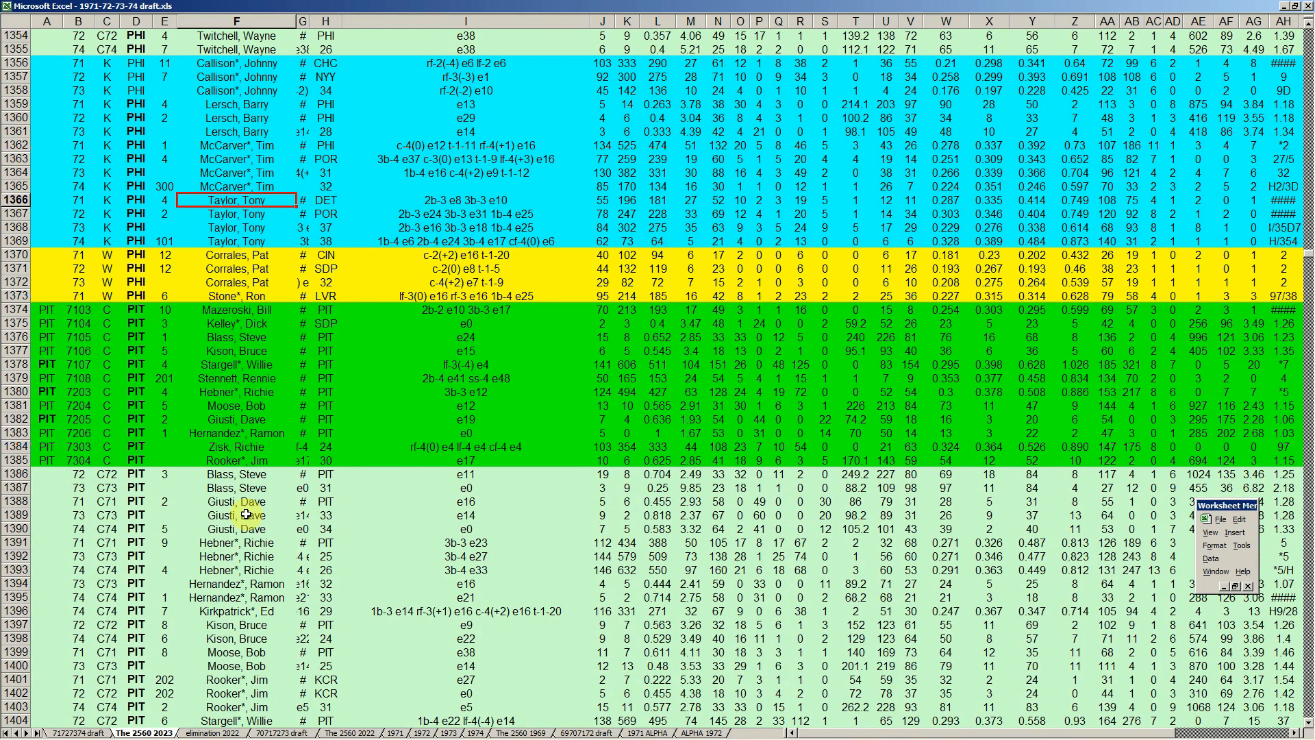
scroll(246, 514, "down", 2)
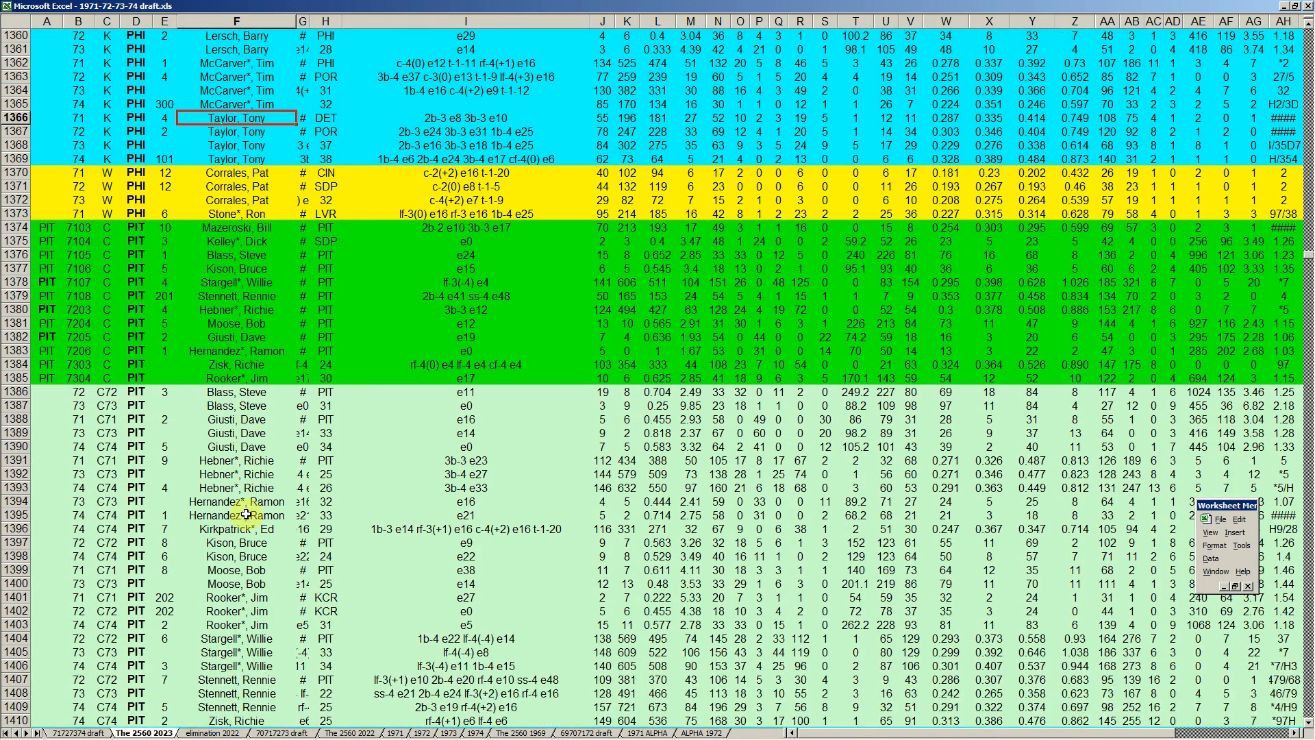
scroll(245, 514, "down", 3)
scroll(245, 514, "down", 3)
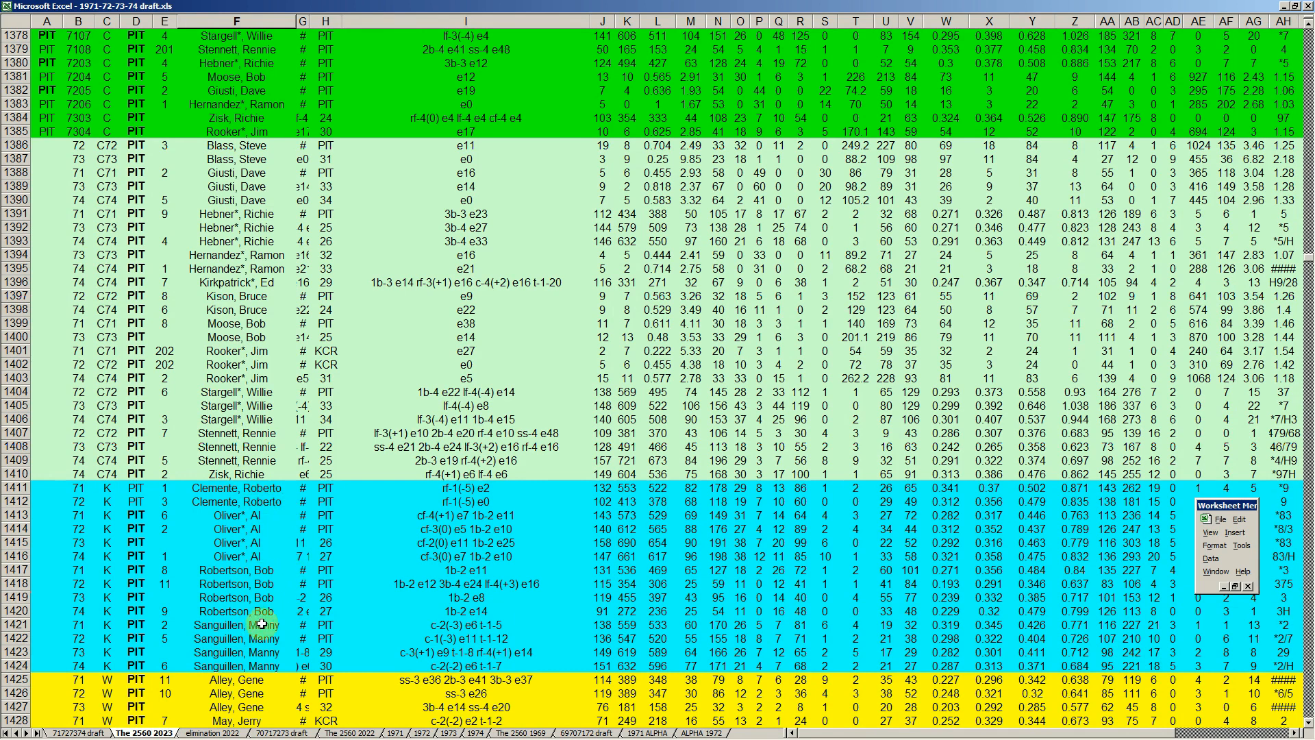
- Examine the blue PIT keeper rows 1411 to 1424, including their names, fielding ratings and batting statistics
left_click(260, 665)
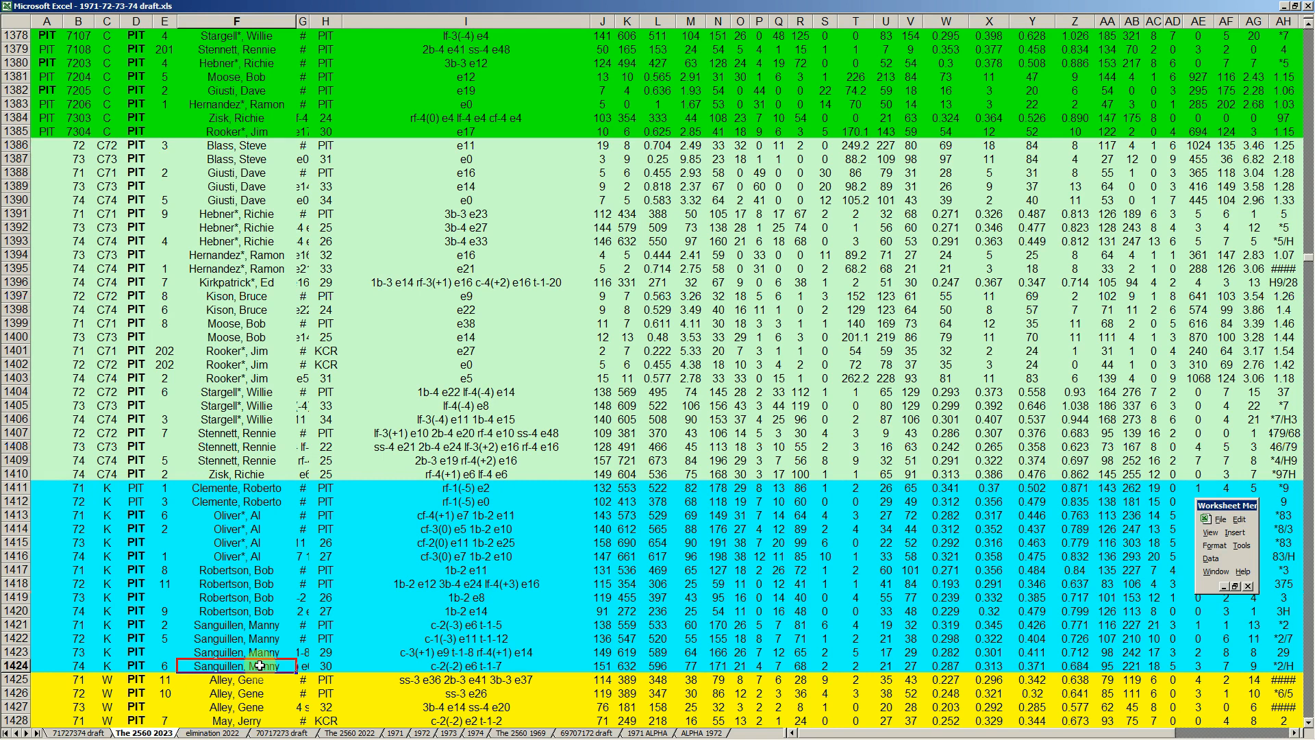
left_click(949, 490)
left_click(1071, 488)
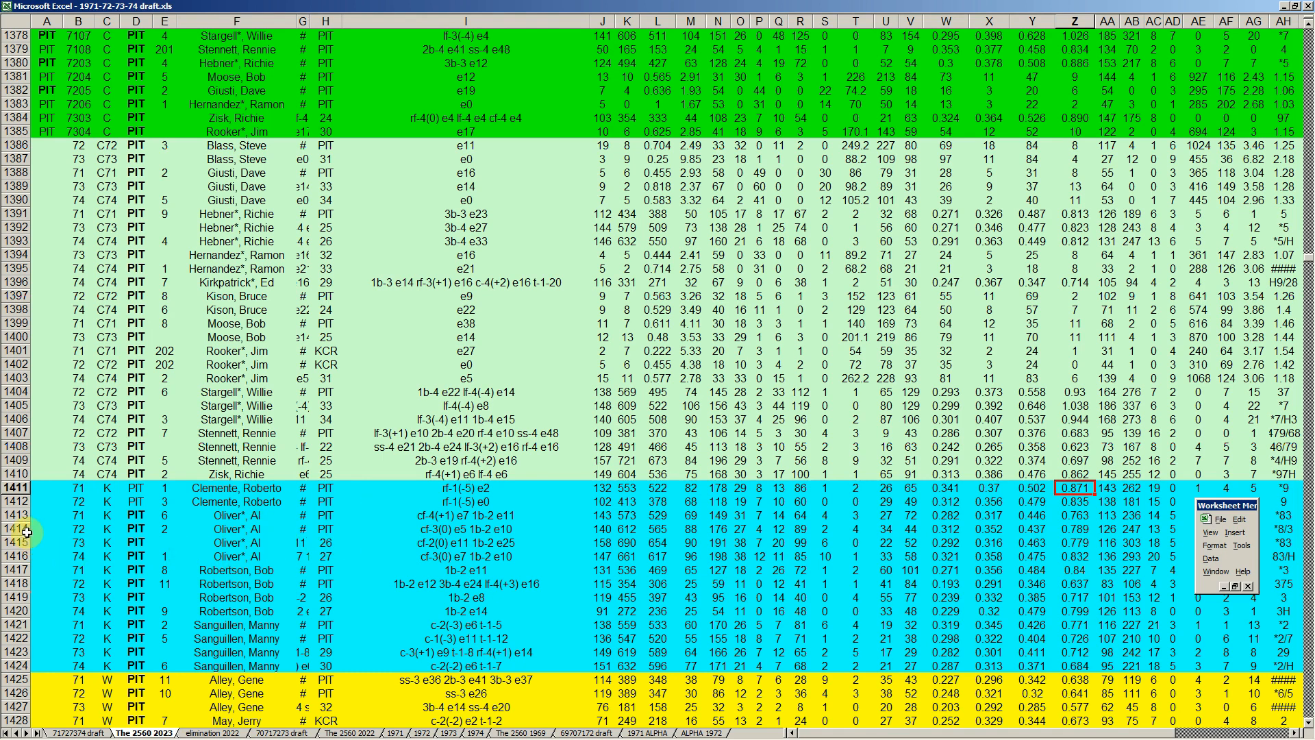
left_click_drag(459, 518, 458, 557)
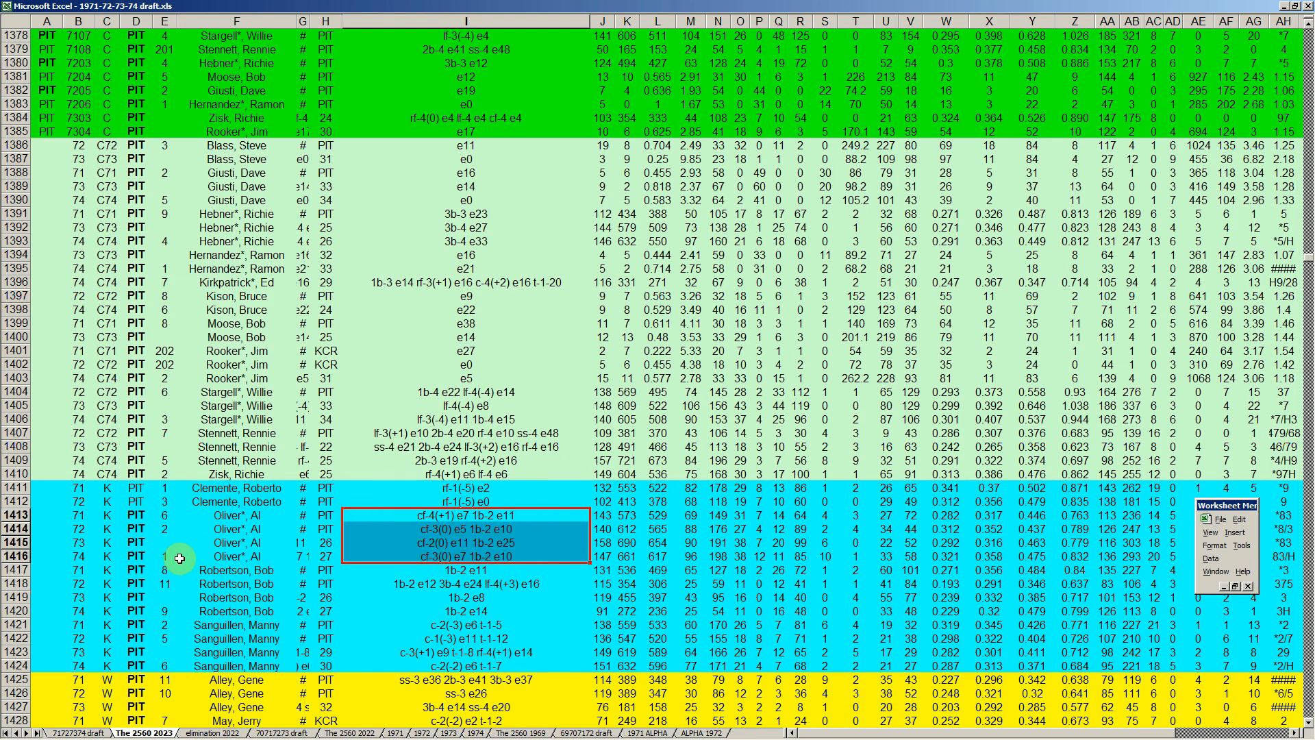
left_click(429, 546)
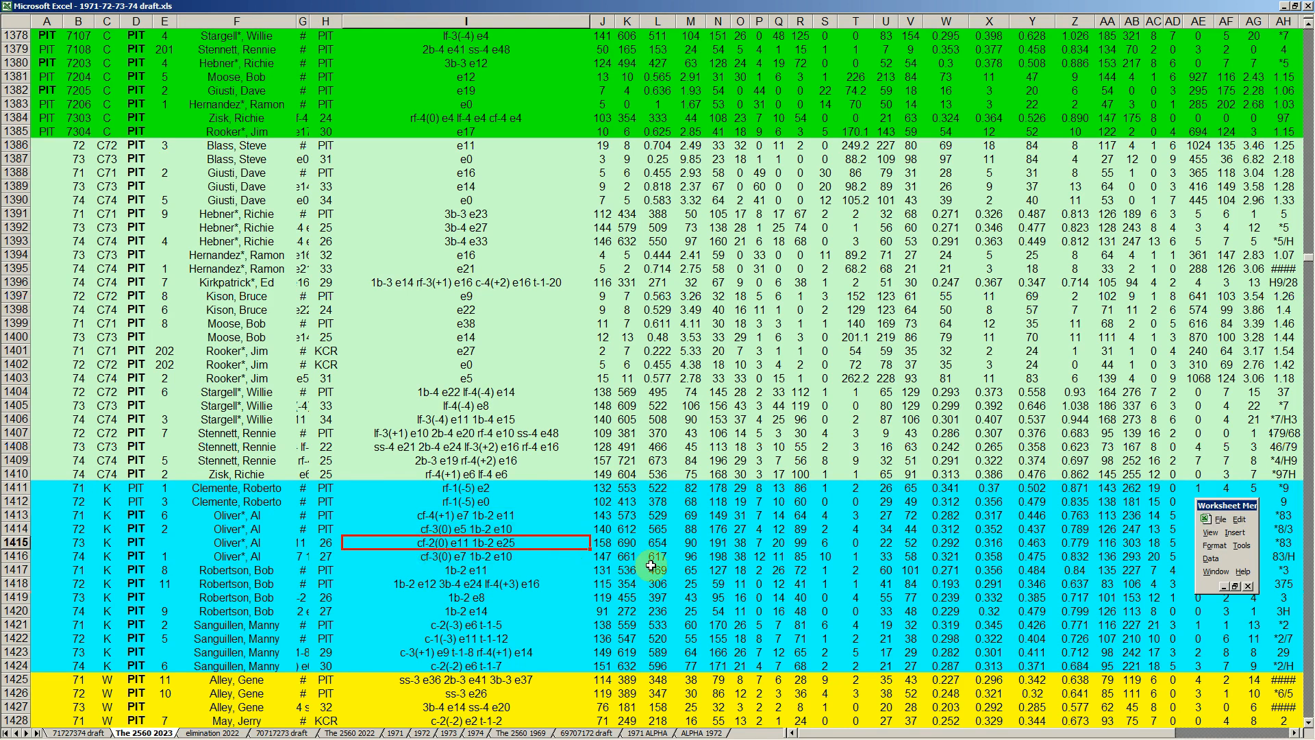
left_click(945, 542)
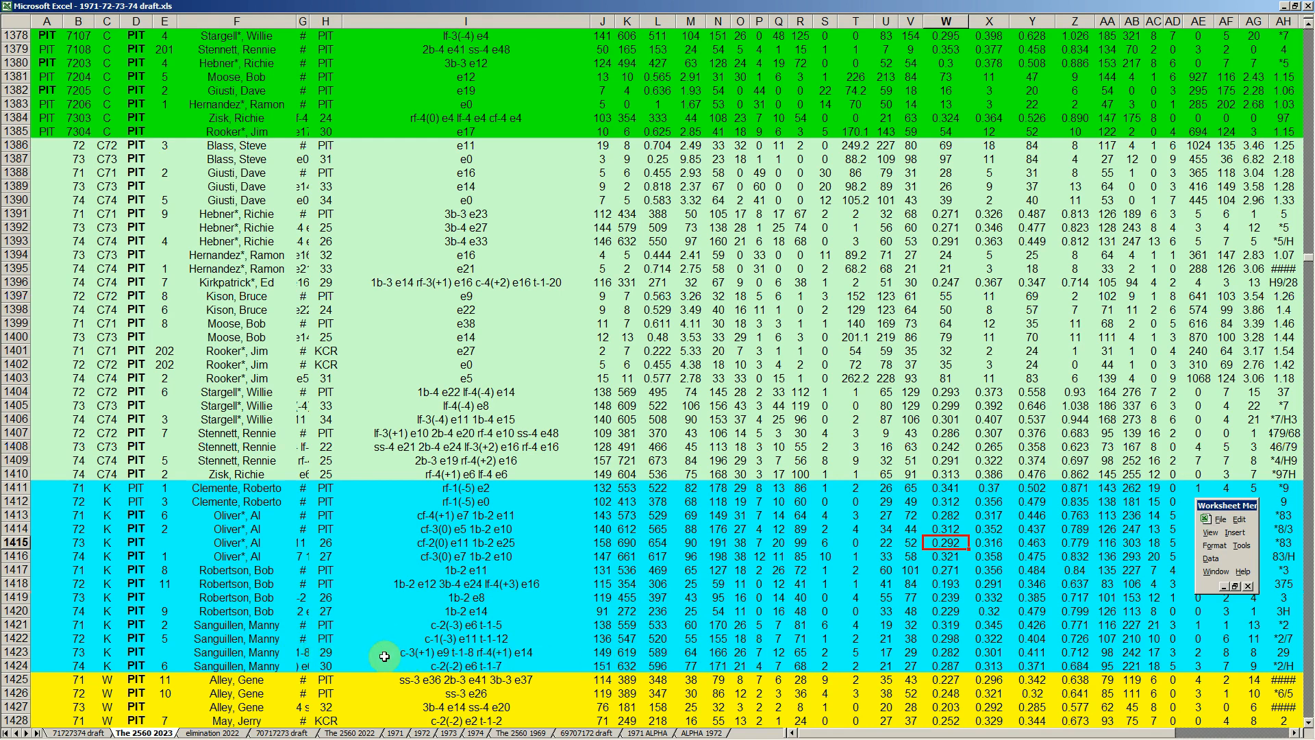
left_click(271, 626)
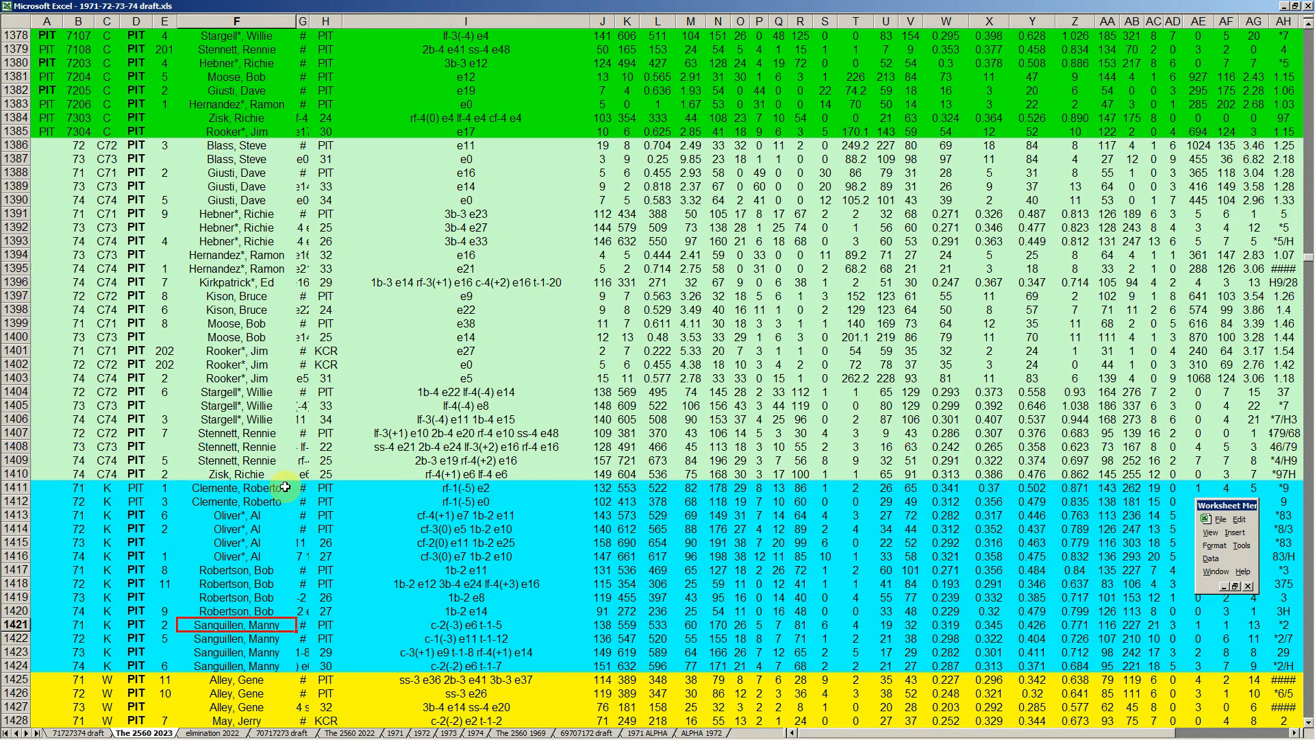
left_click(271, 572)
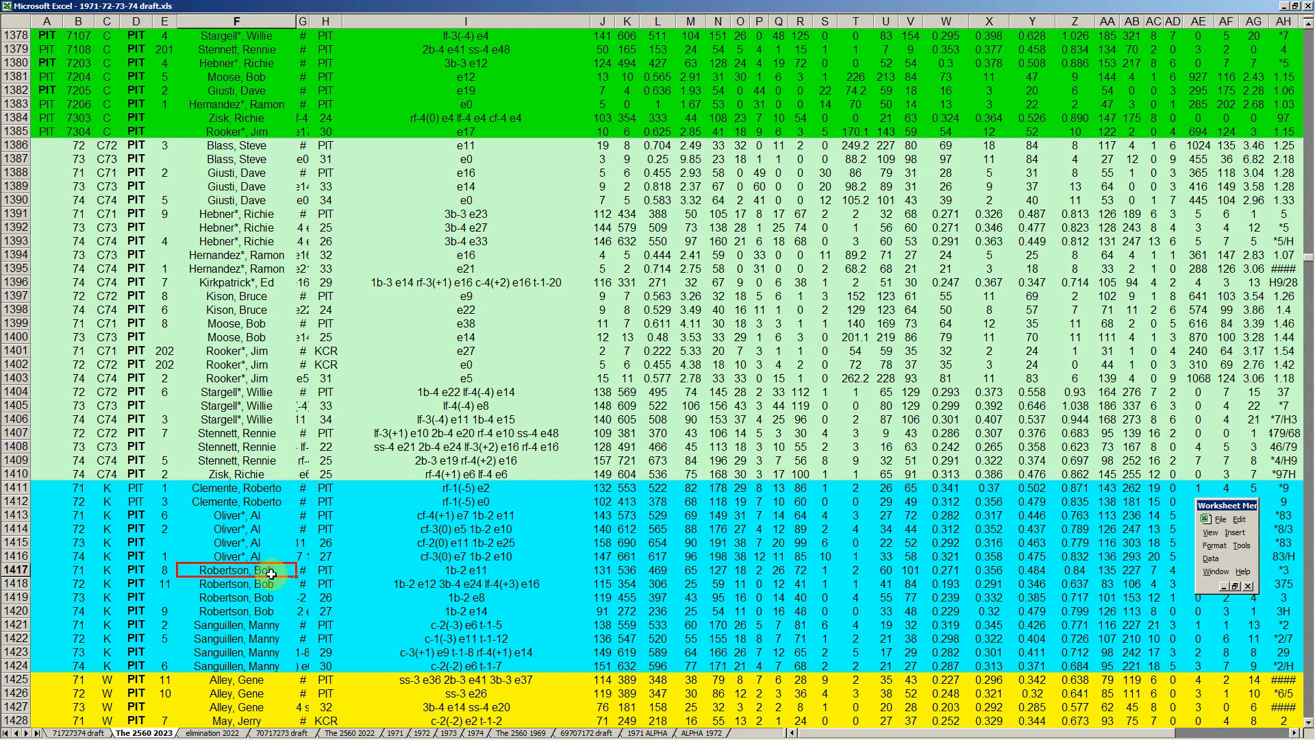
- Find the unassigned 1973 section and select the PIT player rows 2059 to 2061
key("Page_Down")
key("Page_Down")
key("Page_Down")
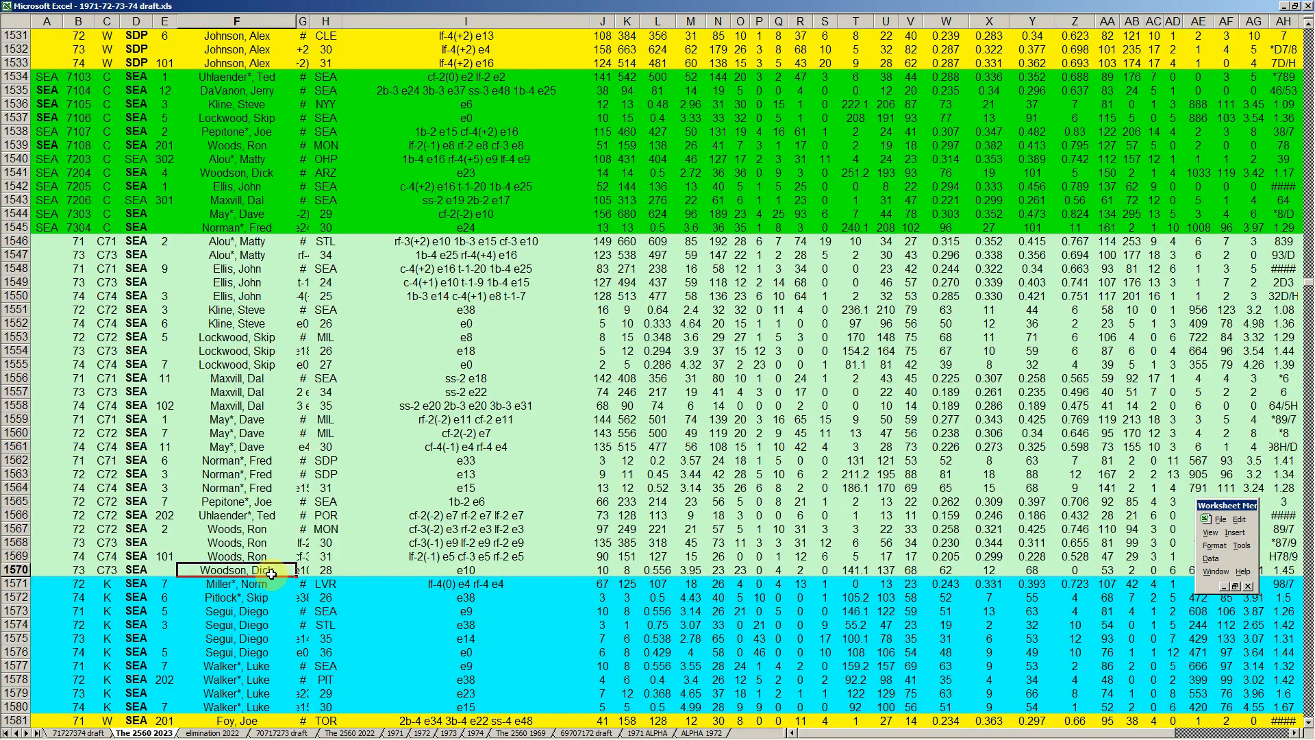
key("Page_Down")
key("Page_Down")
key("Page_Down")
key("Page_Down")
key("Page_Down")
key("Page_Down")
key("Page_Down")
key("Page_Down")
key("Page_Down")
key("Page_Down")
key("Page_Down")
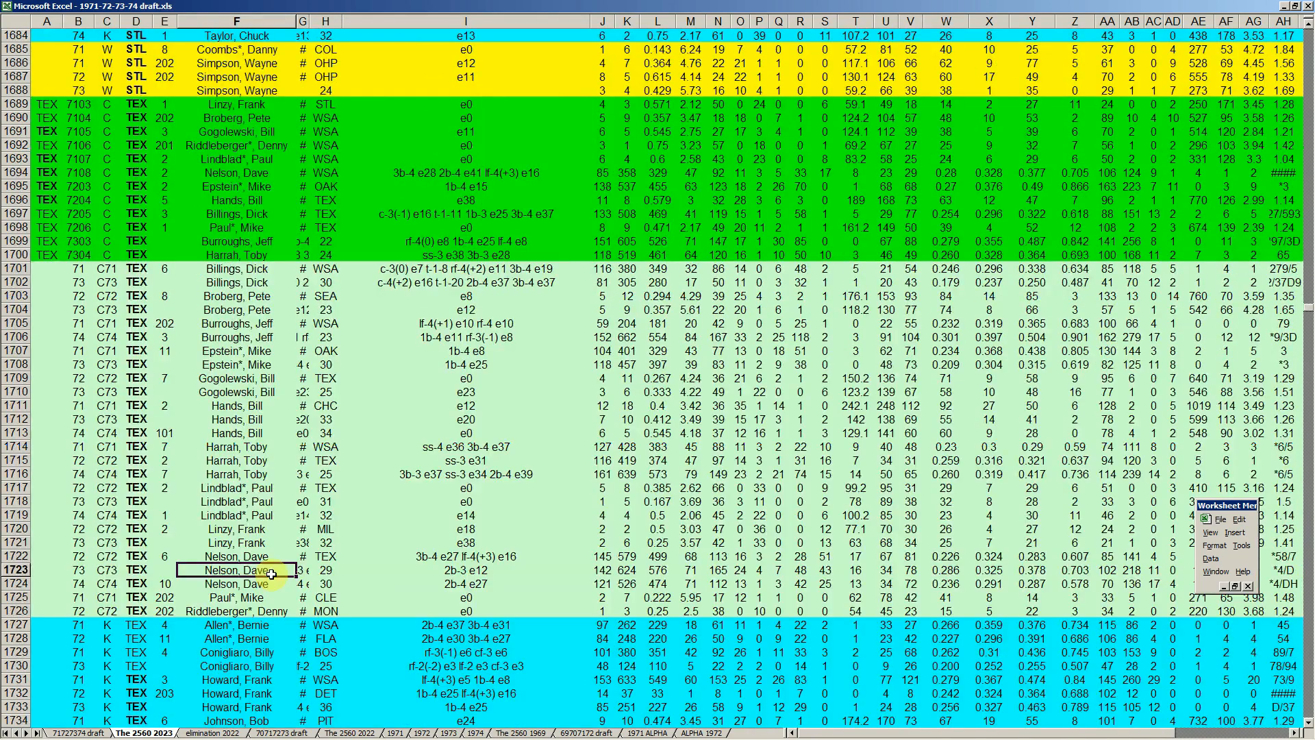
key("Page_Up")
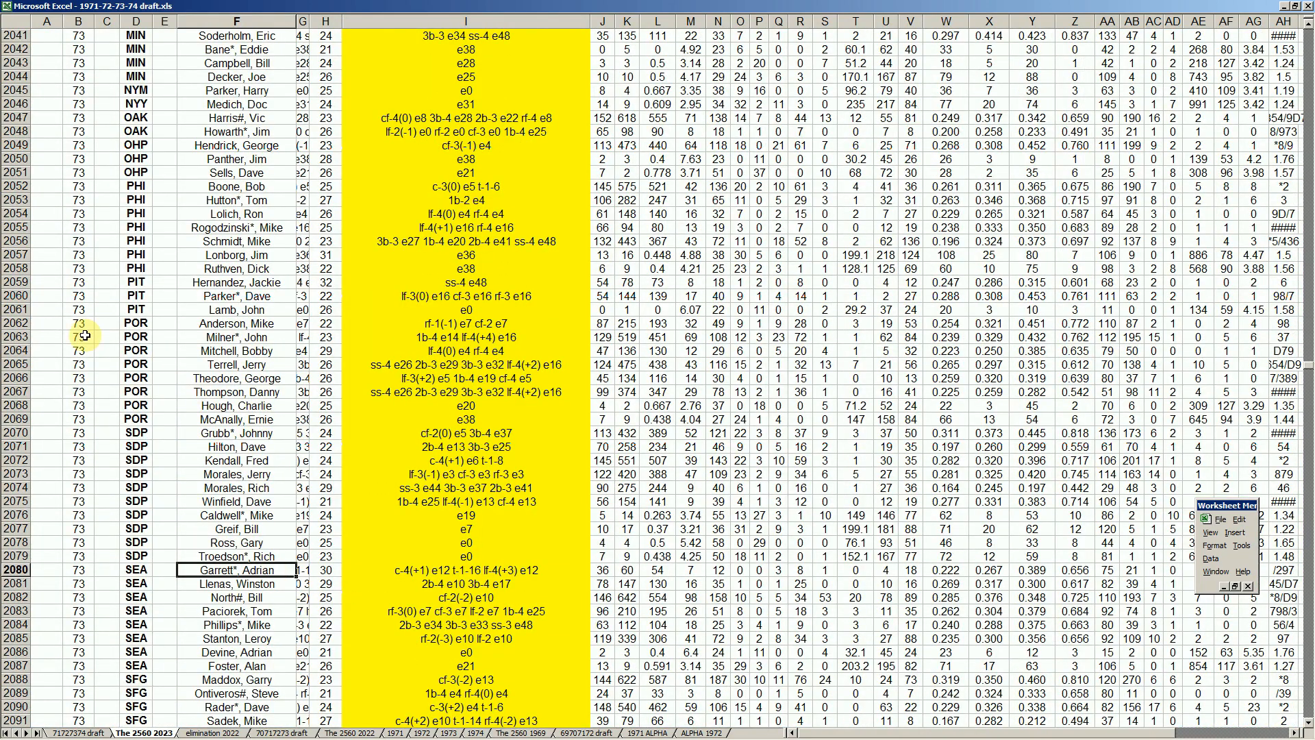
left_click_drag(21, 283, 20, 310)
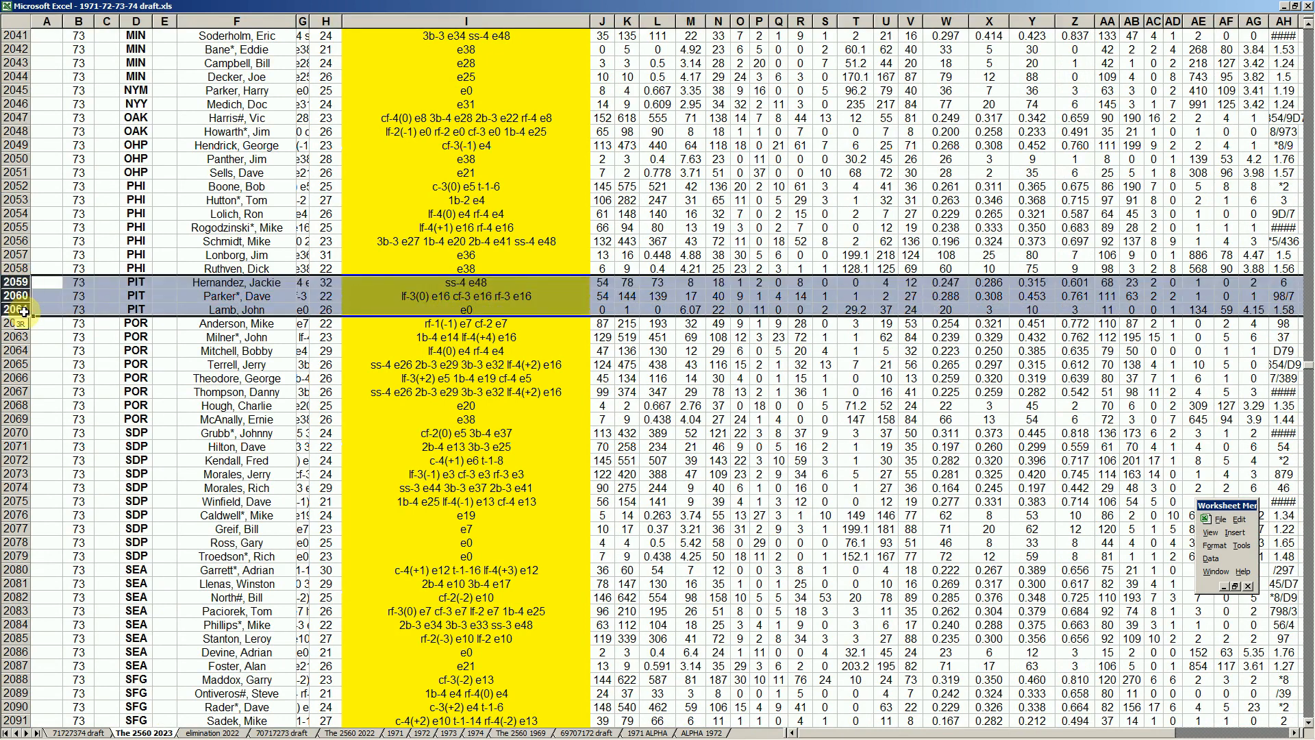
- Inspect the individual 1973 PIT player entries in rows 2060 and 2061
left_click(271, 298)
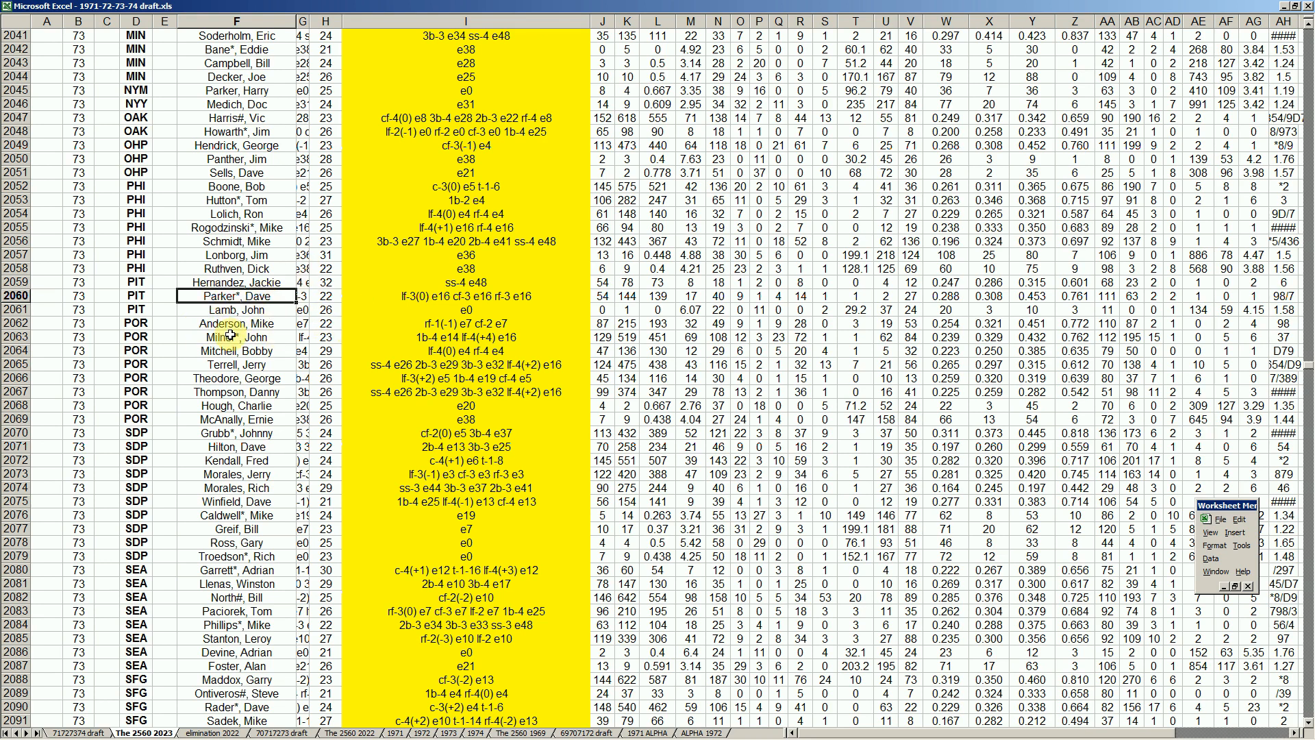
left_click(137, 309)
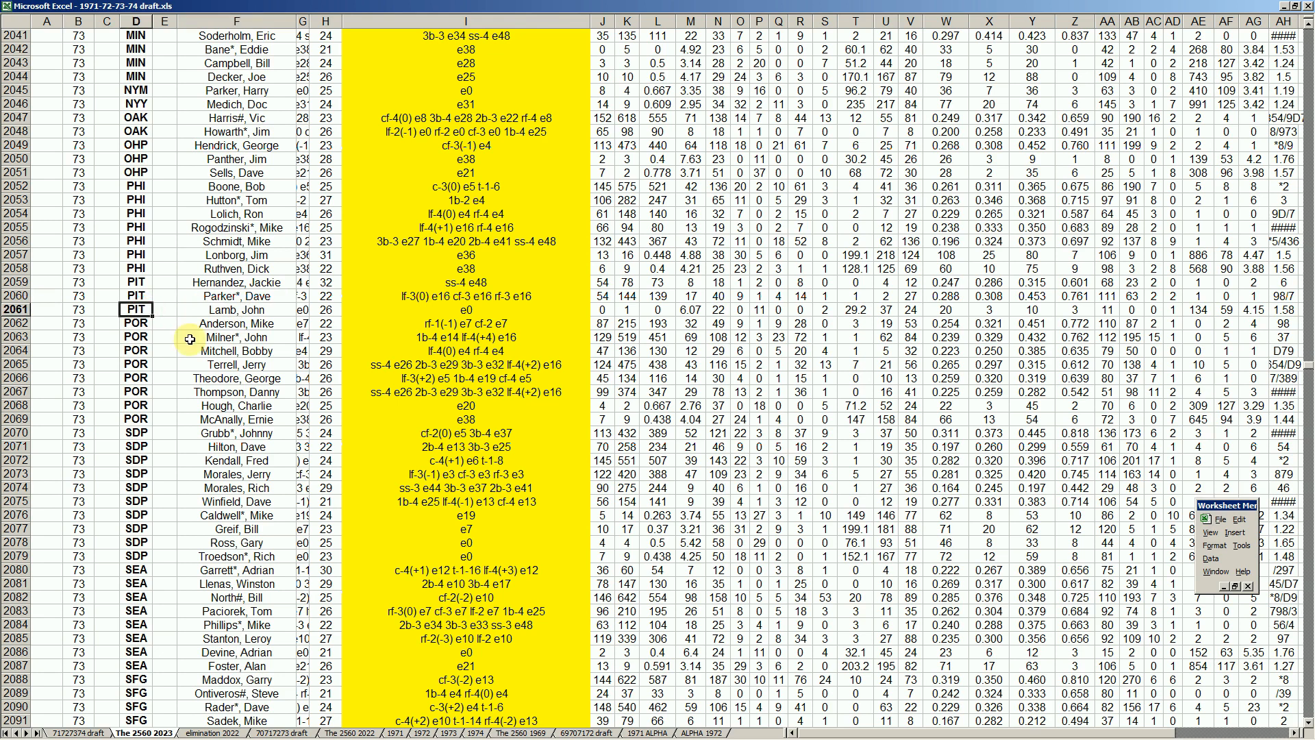
key("Up")
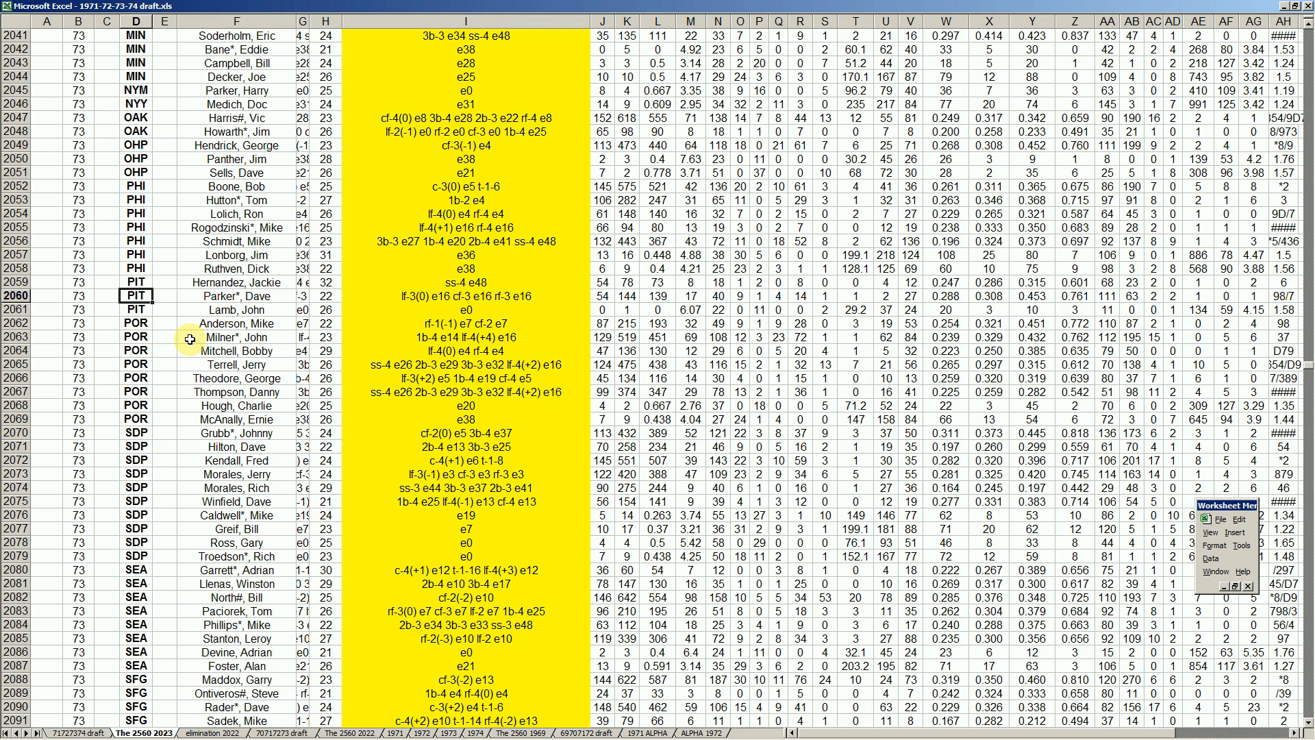
left_click(271, 299)
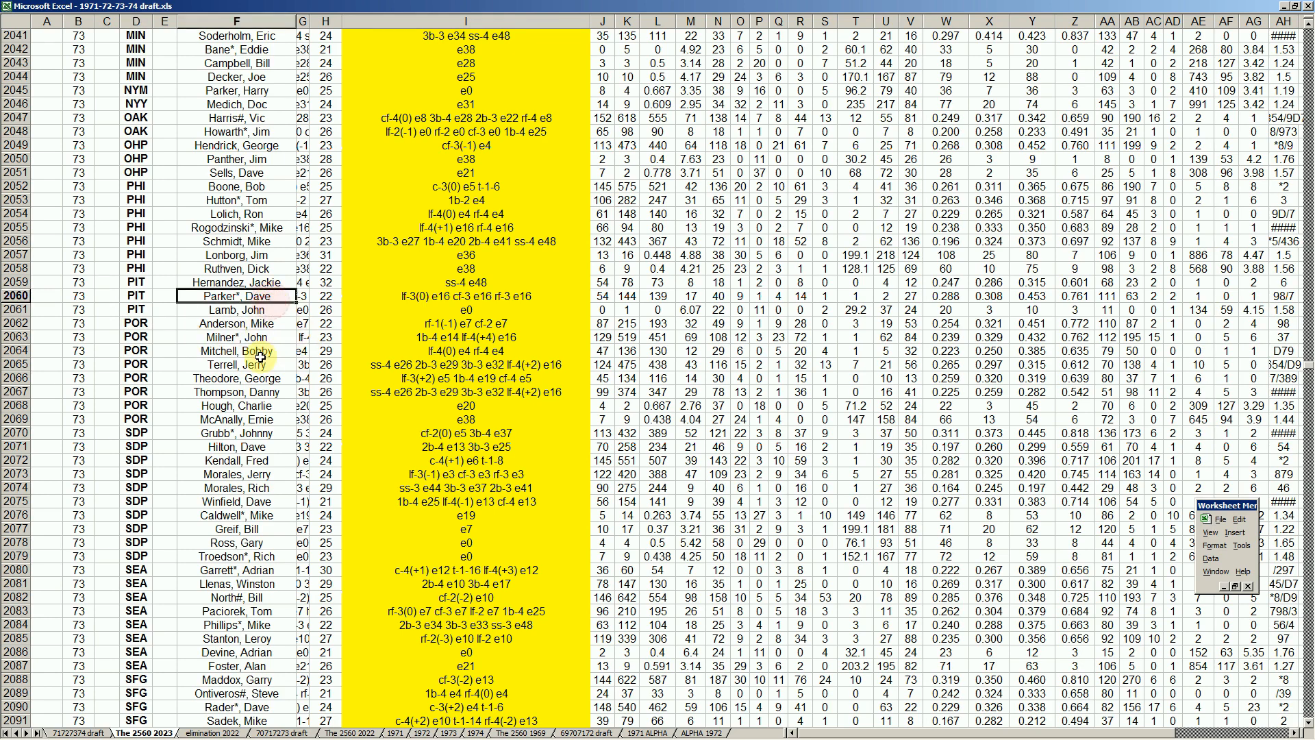
key("Down")
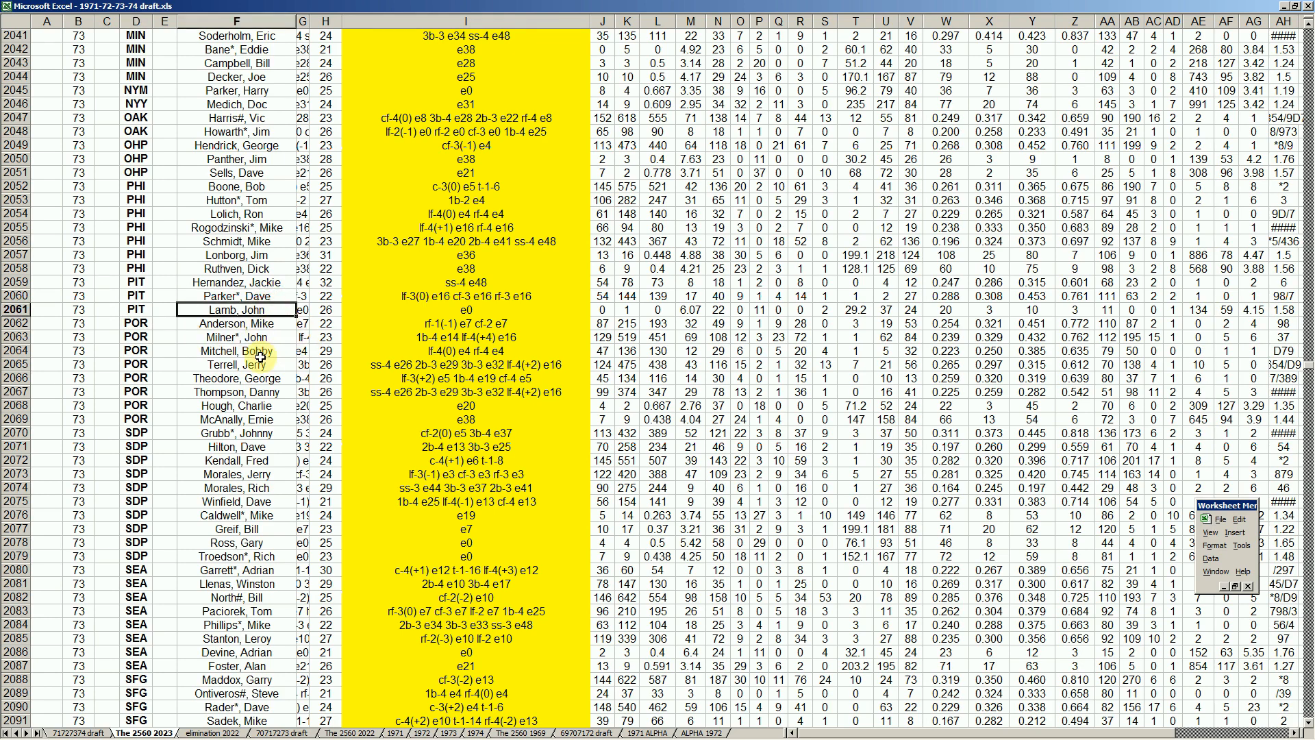
- Find the 1974 section and highlight the PIT player rows 2267 to 2272 for review, then clear the selection
key("Page_Down")
key("Page_Down")
key("Page_Down")
key("Page_Down")
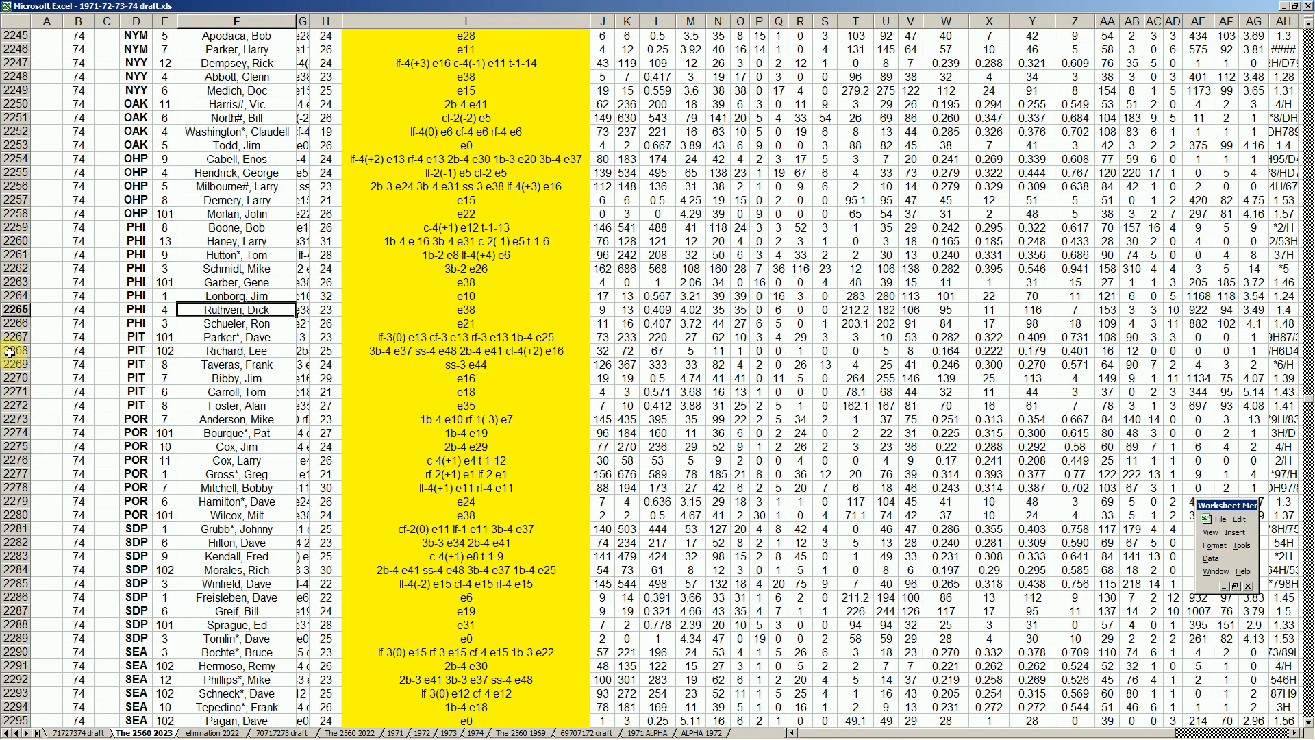
left_click_drag(19, 337, 17, 406)
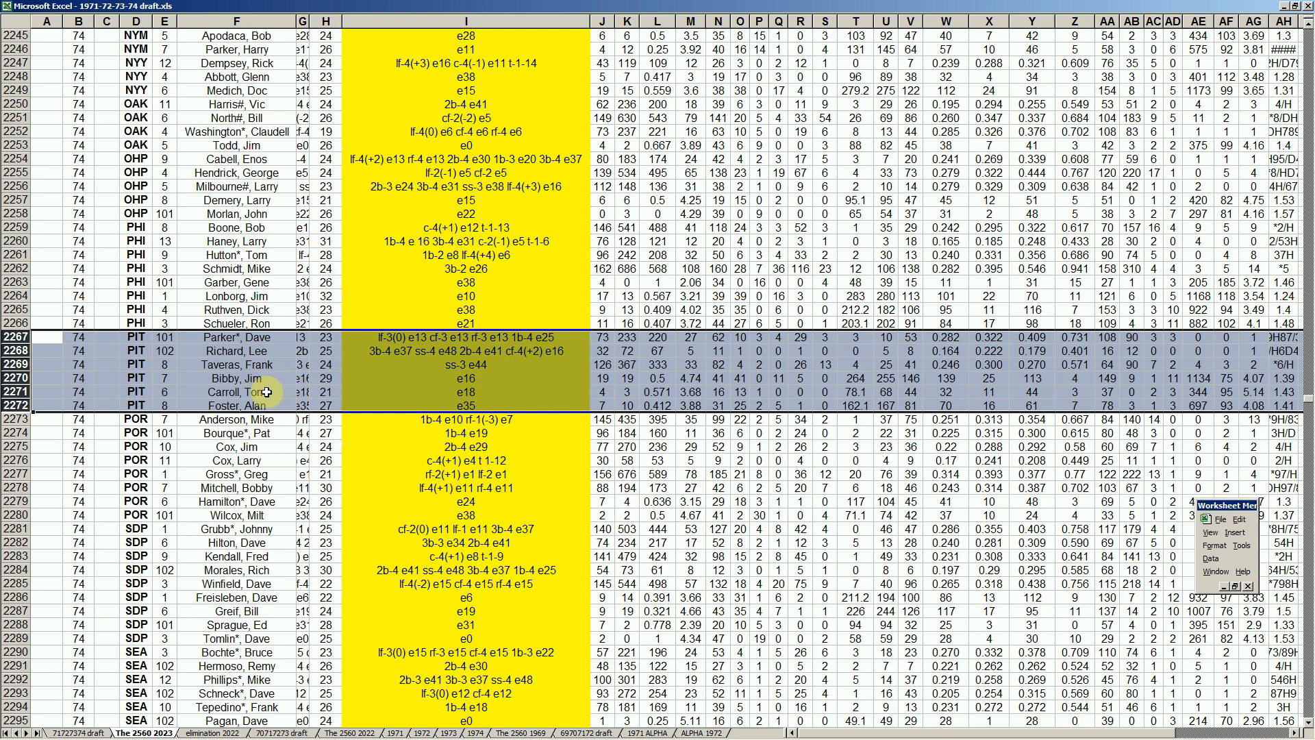
left_click(224, 322)
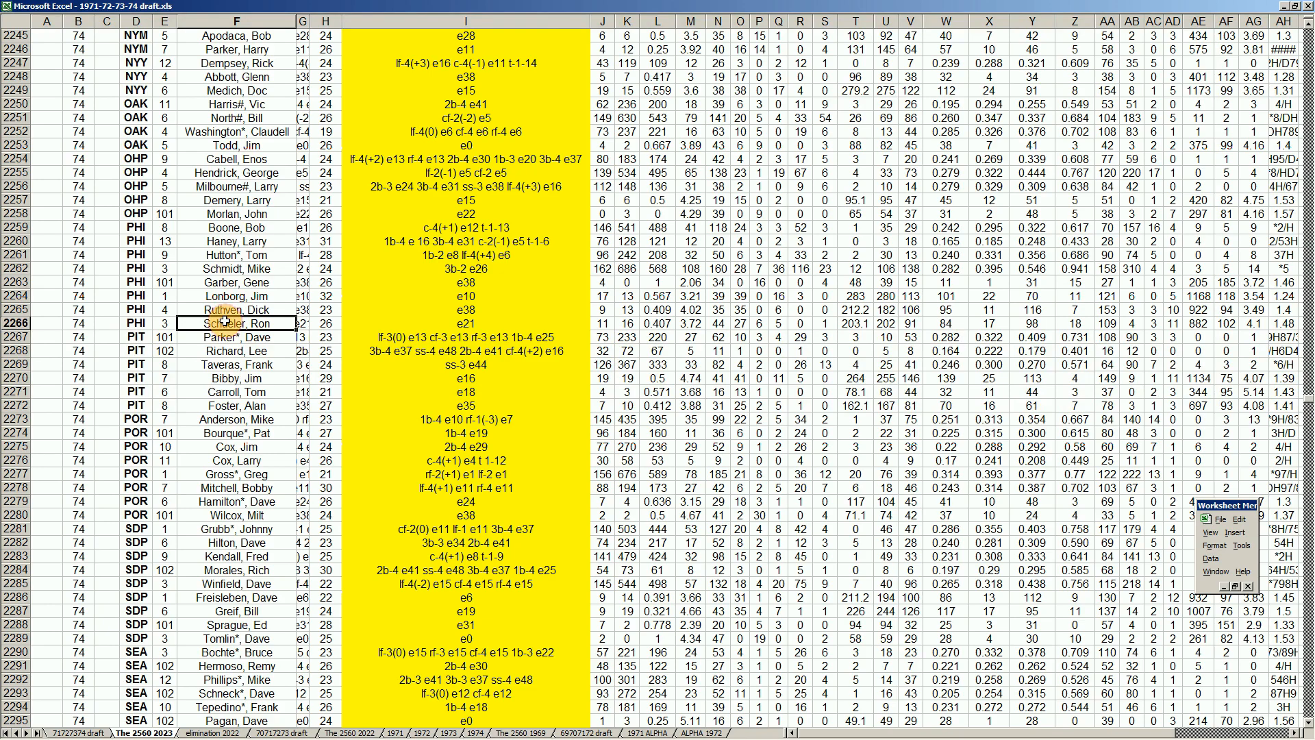
- Go back from the 1974 section to the green POR carousel block starting at row 1430, just below the PIT rows
key("Up")
key("Page_Up")
key("Page_Up")
key("Page_Up")
key("Page_Up")
key("Page_Up")
key("Page_Up")
key("Page_Up")
key("Page_Up")
key("Page_Up")
key("Page_Up")
key("Page_Up")
key("Page_Up")
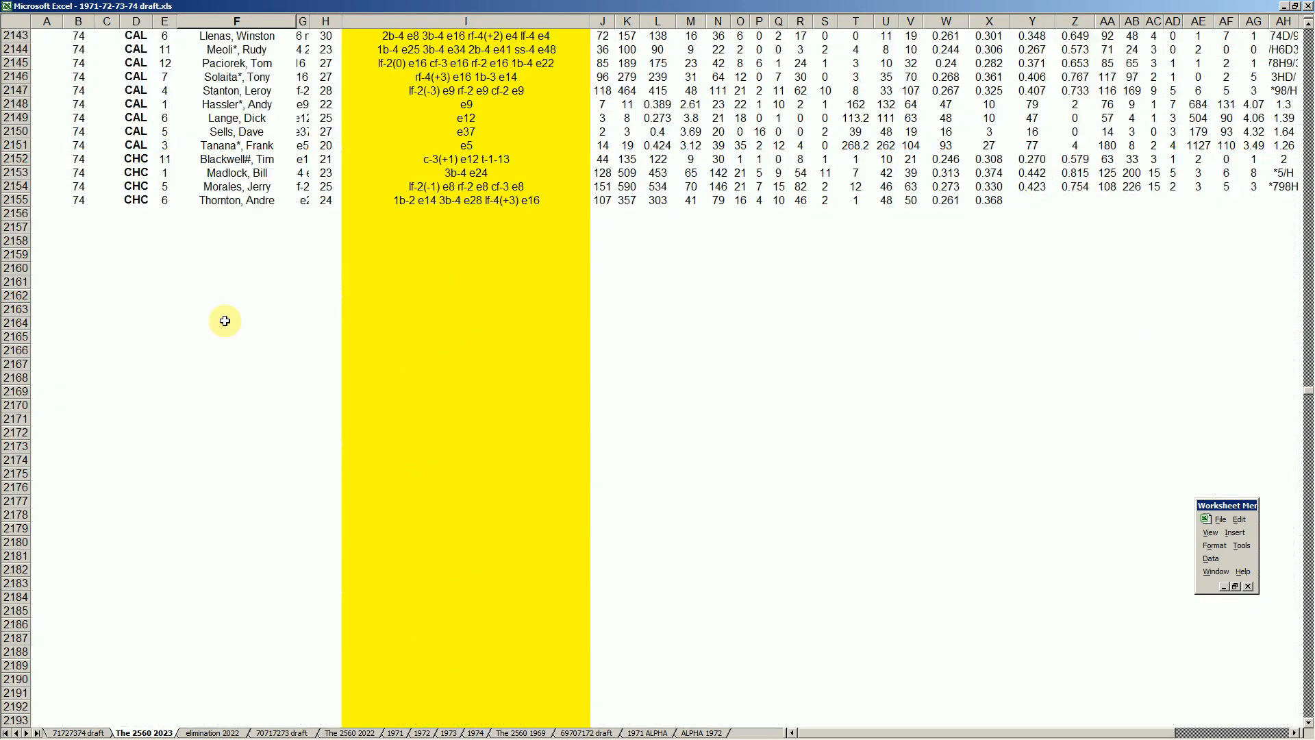
key("Page_Up")
key("Page_Up")
key("Page_Up")
key("Page_Up")
key("Page_Up")
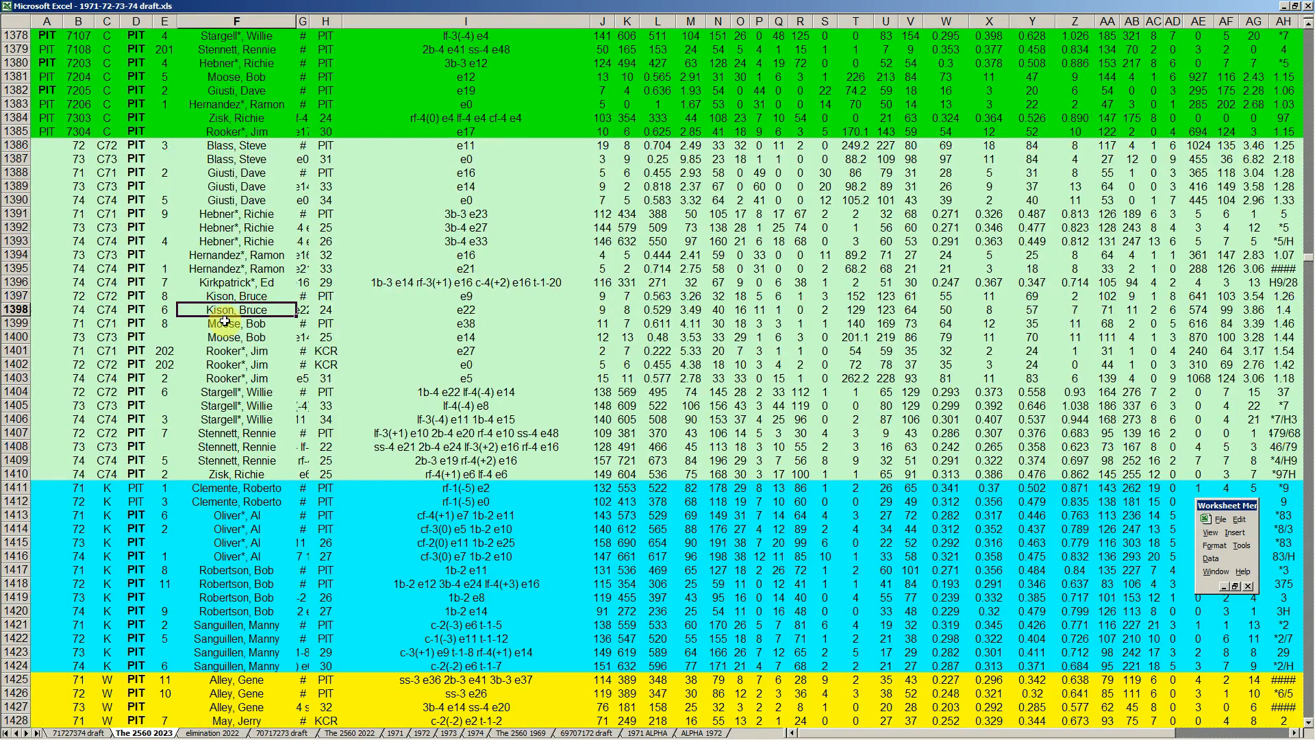
scroll(225, 321, "down", 9)
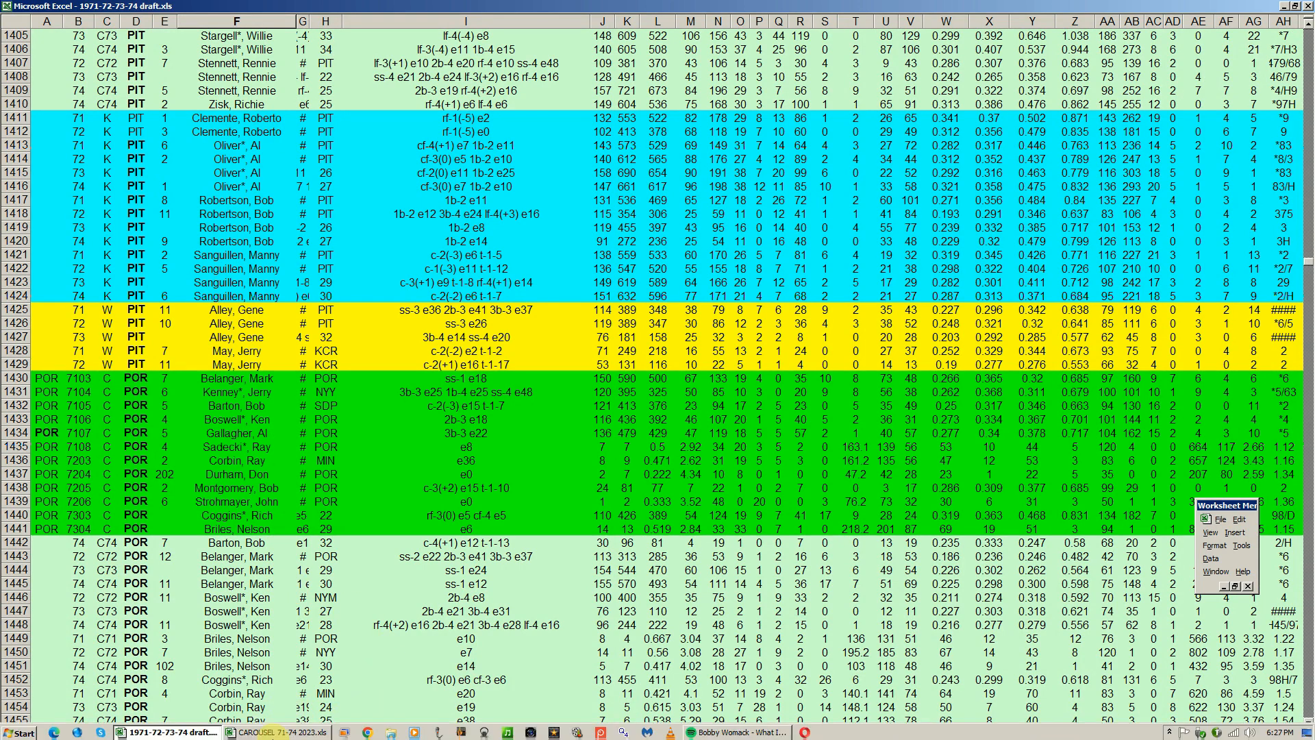
- Switch to the CAROUSEL 71-74 2023 workbook and inspect the POR rows 301 to 312, including the highlighted 73 in row 309
left_click(311, 733)
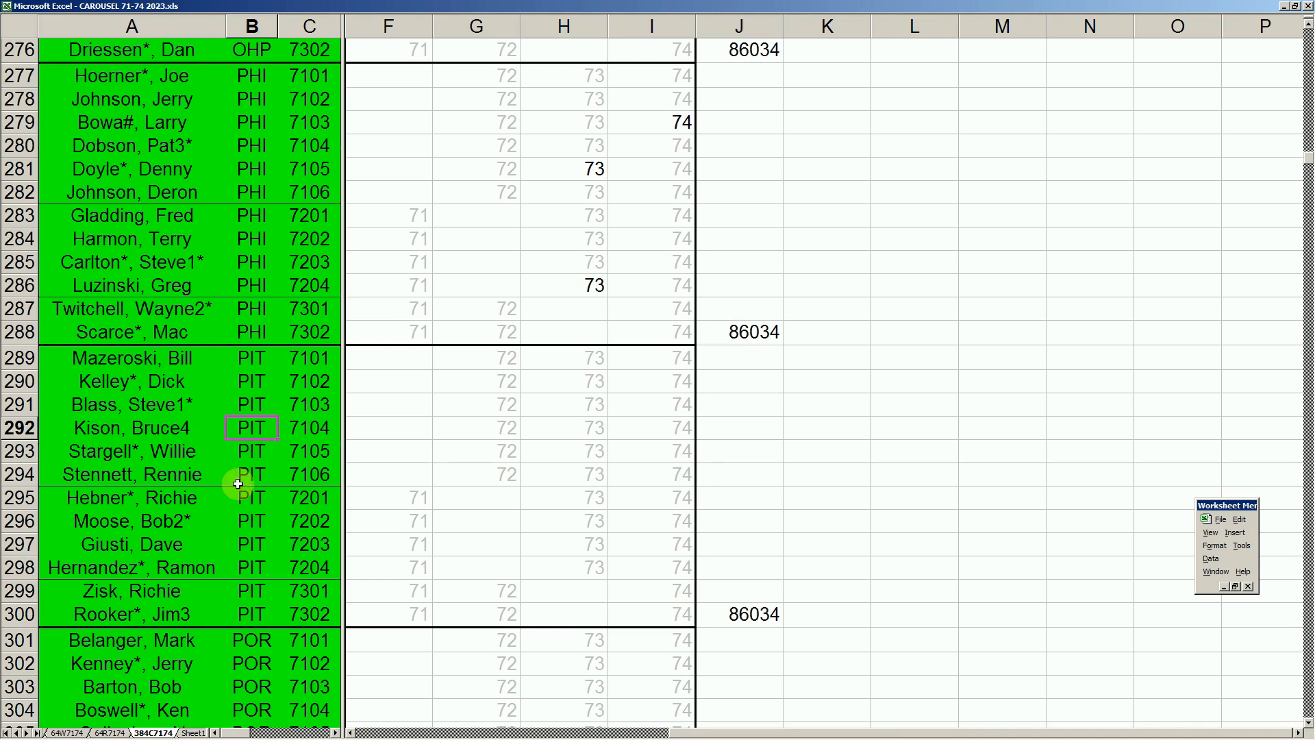
left_click(209, 642)
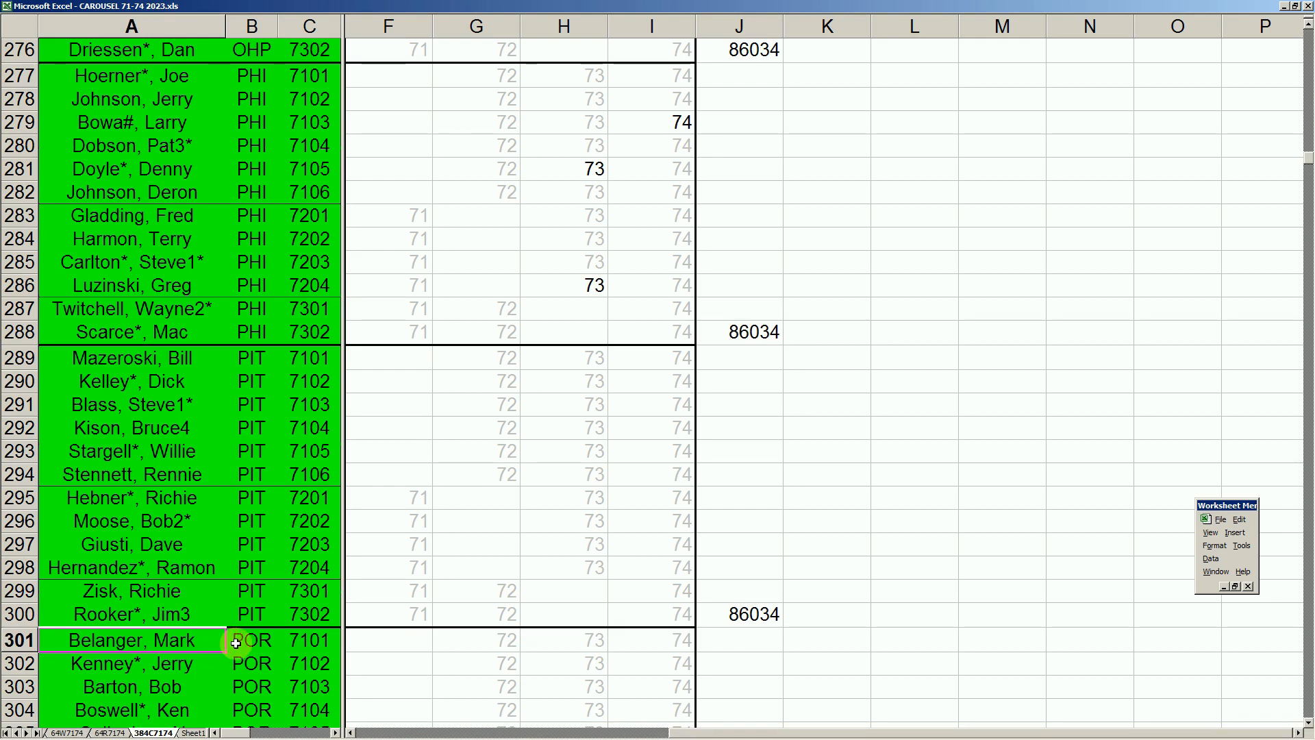
scroll(236, 642, "down", 1)
scroll(236, 642, "down", 2)
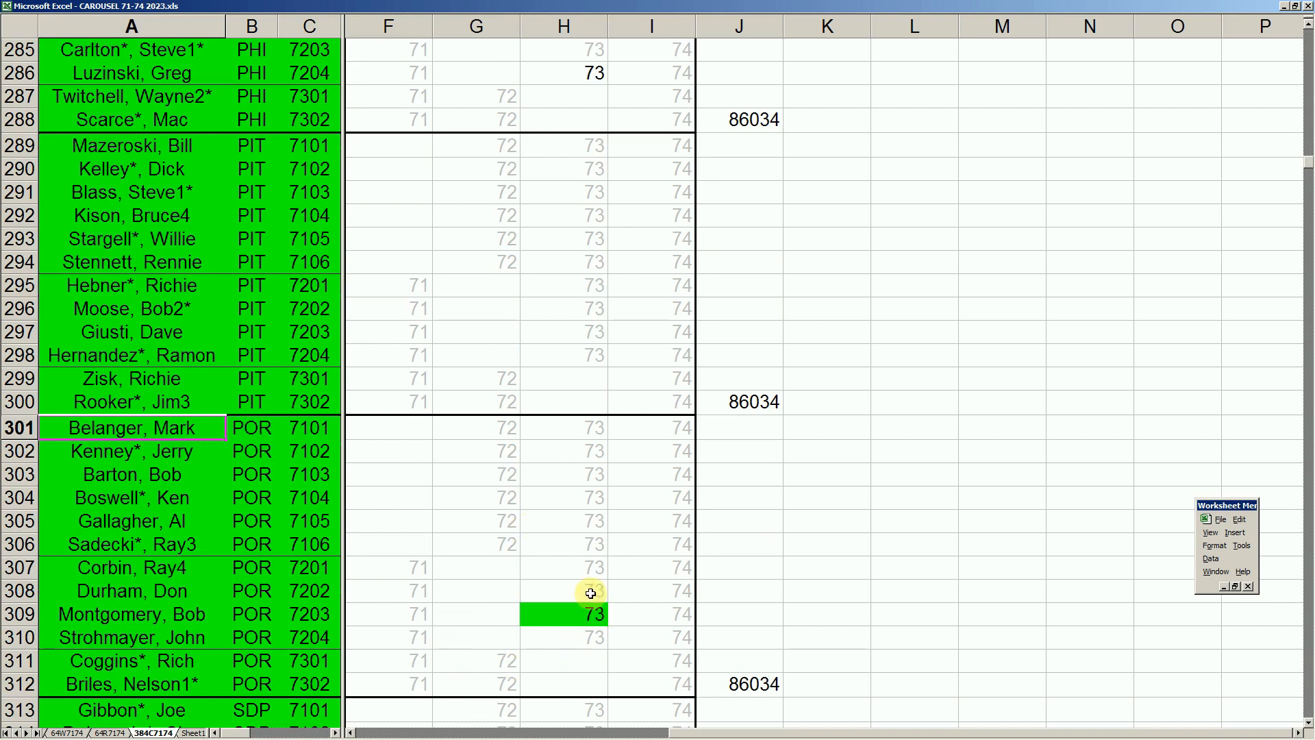
left_click(586, 613)
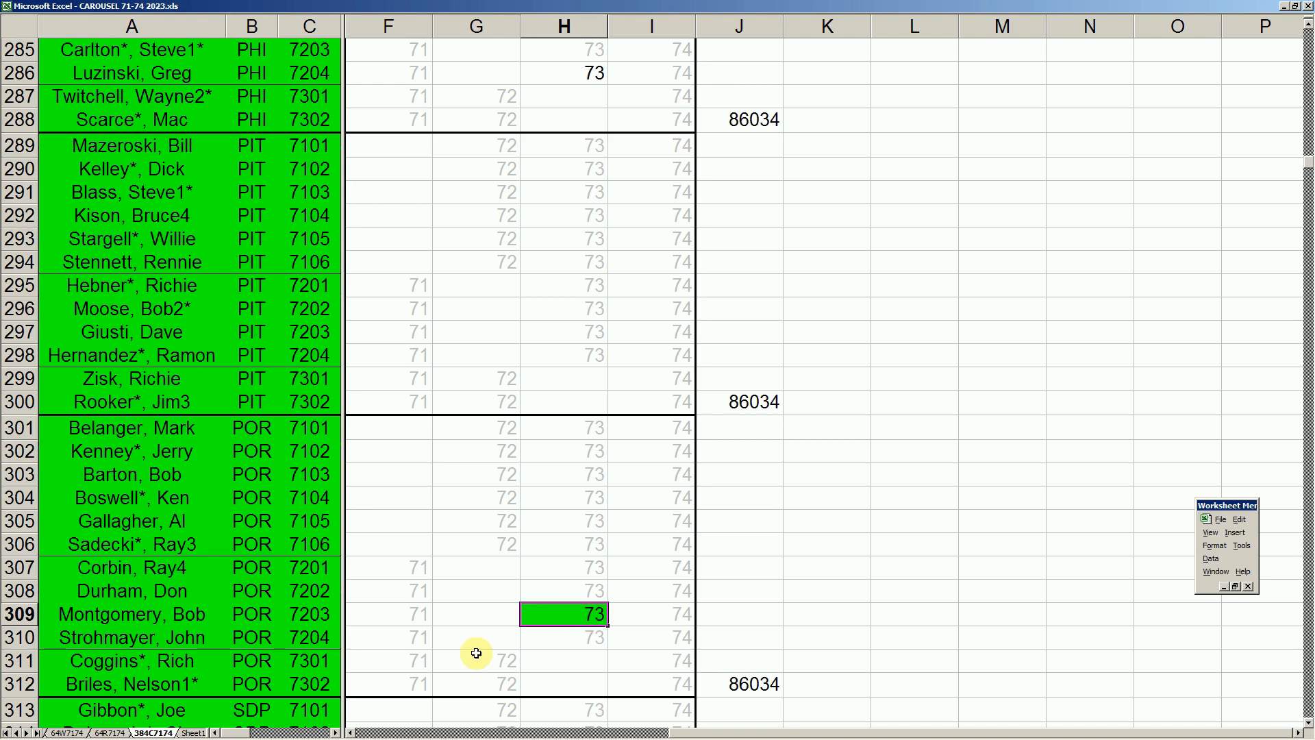
left_click(159, 619)
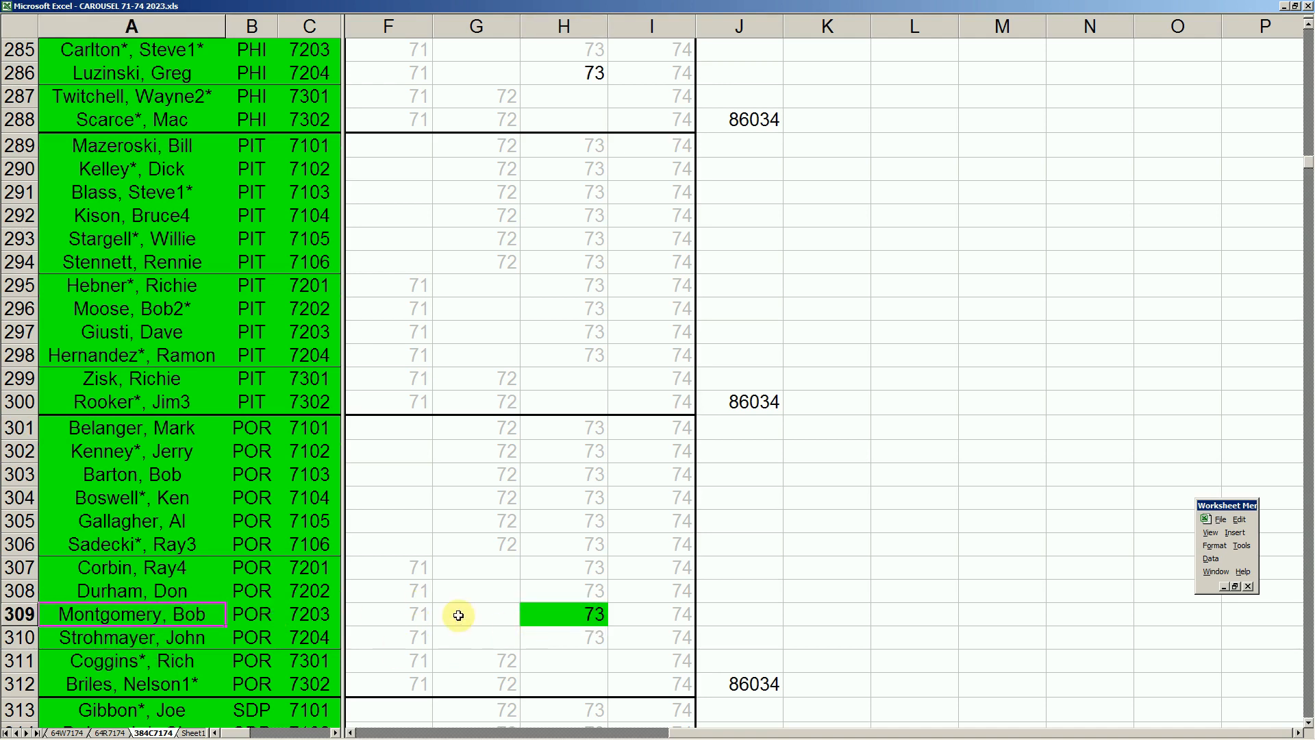
mouse_move(301, 738)
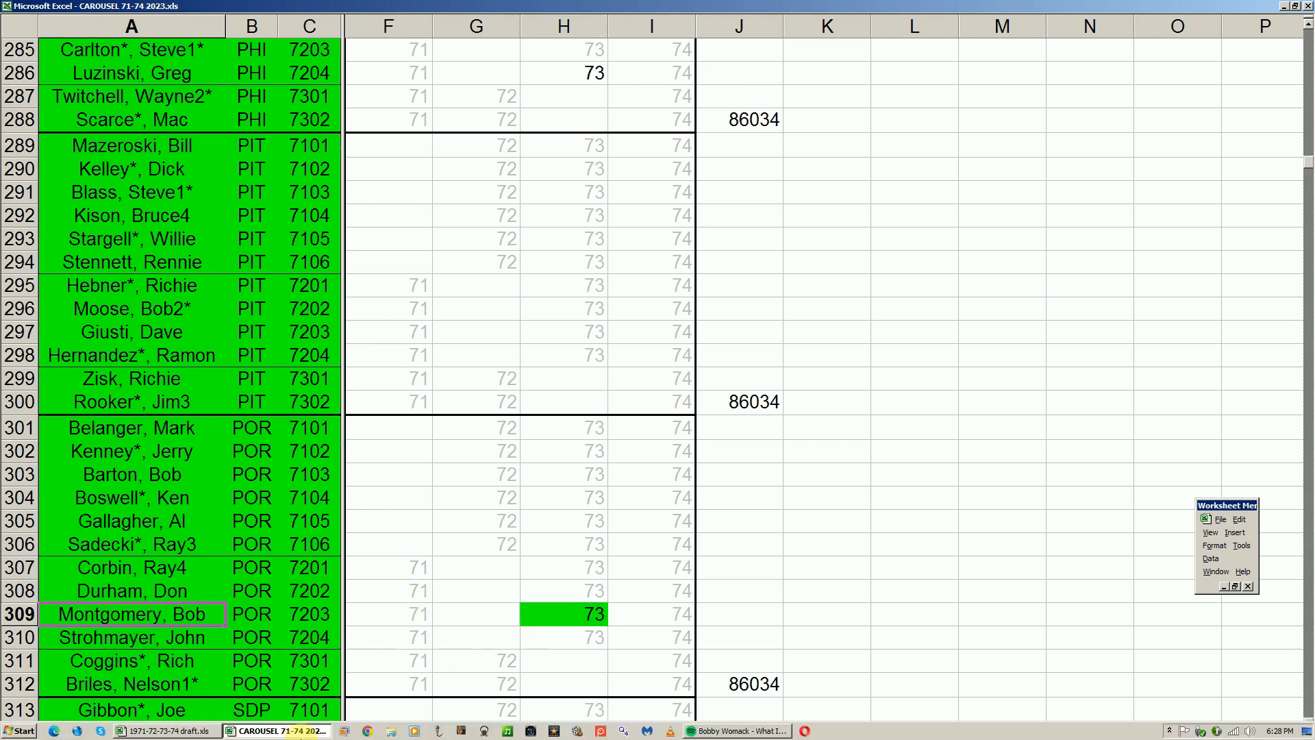
left_click(192, 732)
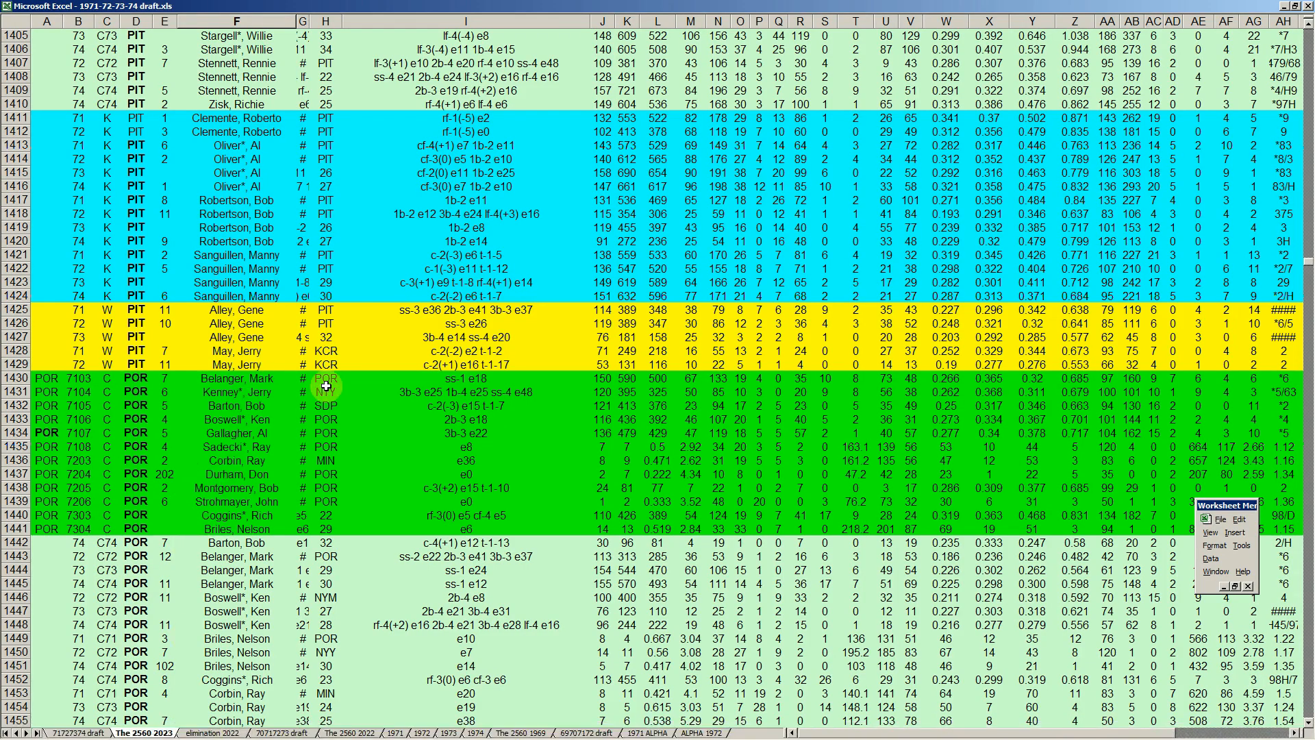
left_click(15, 485)
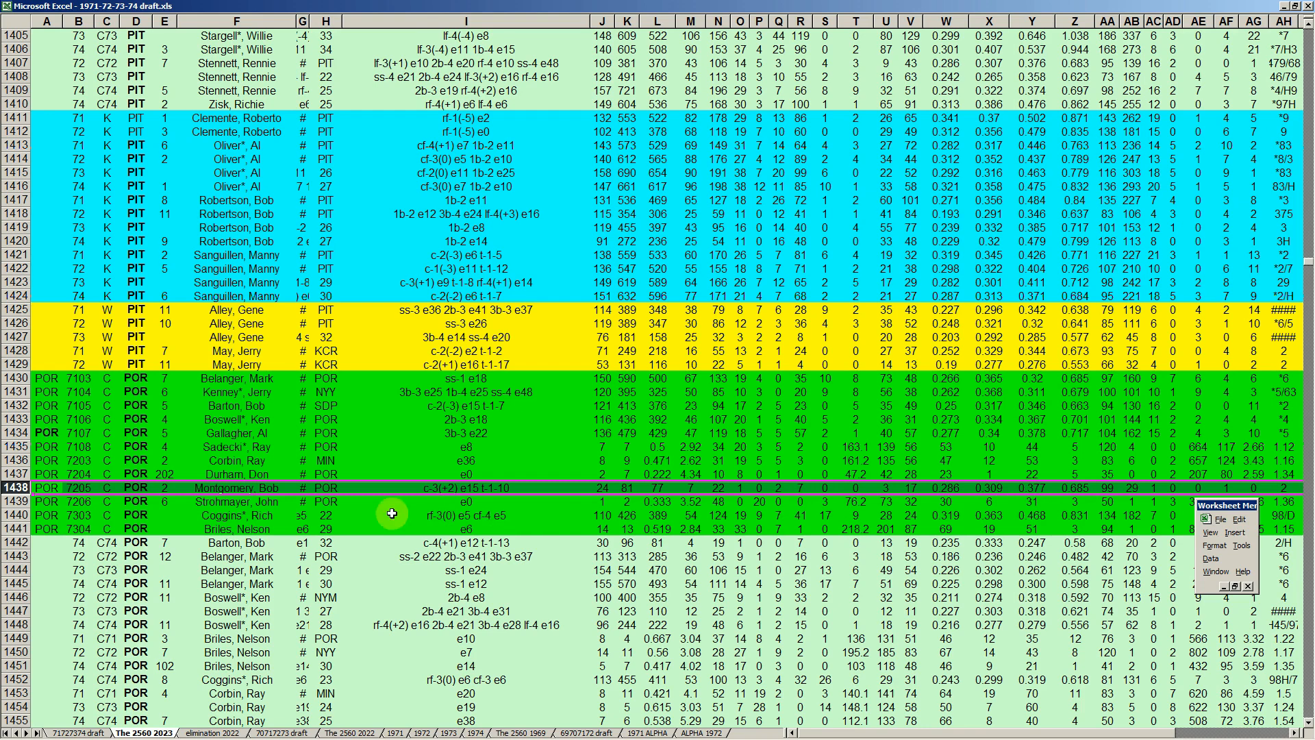
left_click(231, 529)
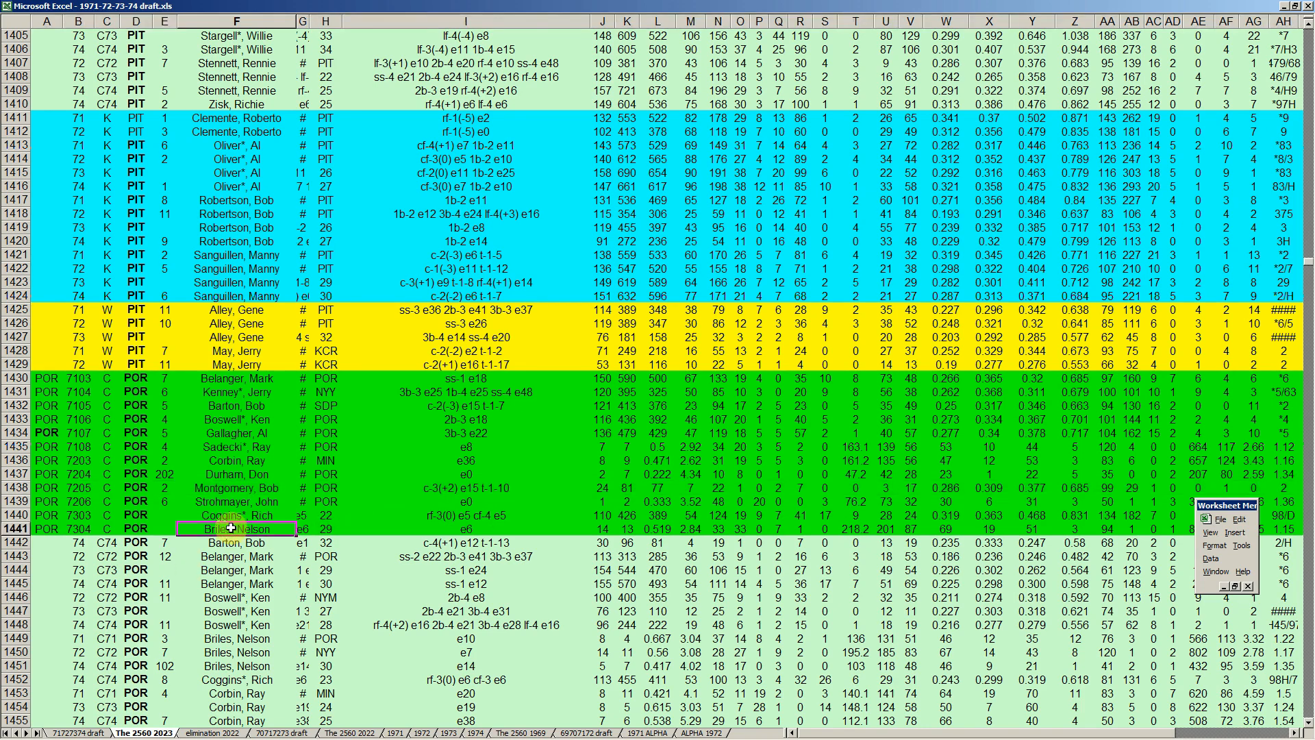
- Compare the POR catcher's 1973 entry in row 1459 with his carousel entry in row 1438, then select his names in rows 1459 and 1460
scroll(231, 529, "down", 5)
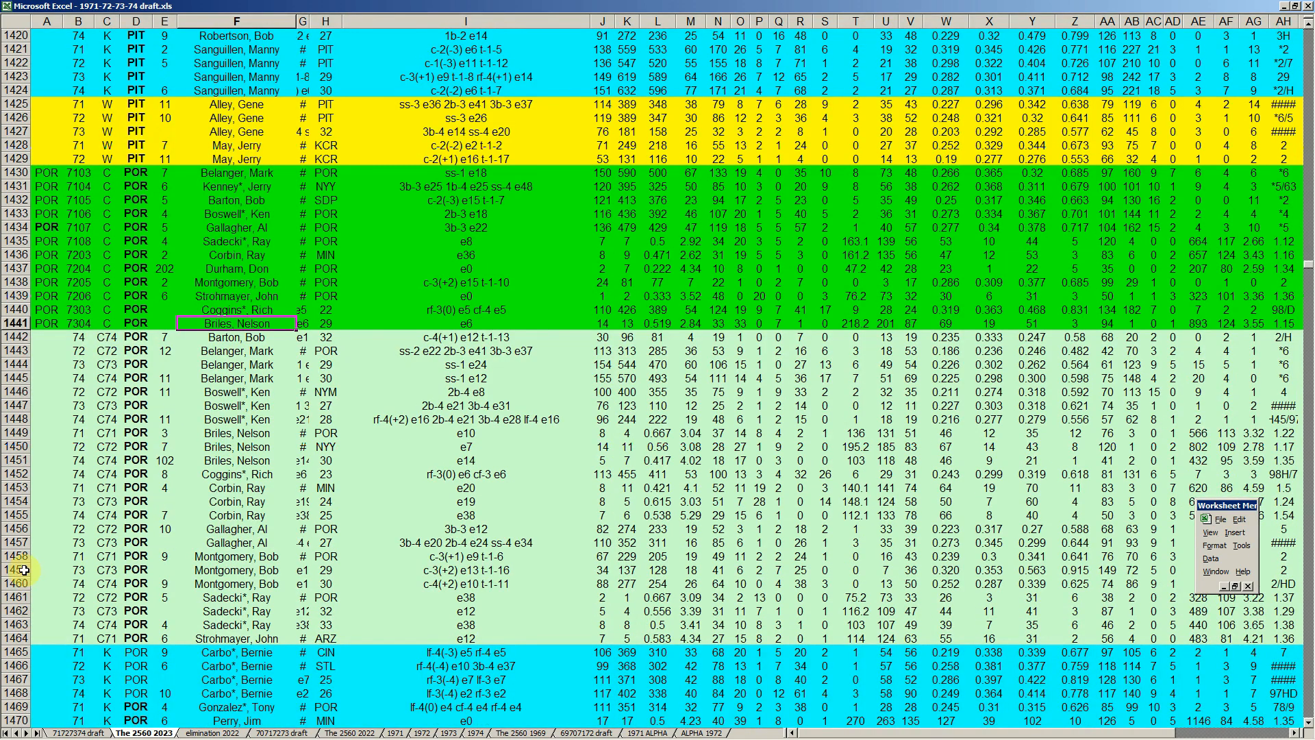
left_click(23, 568)
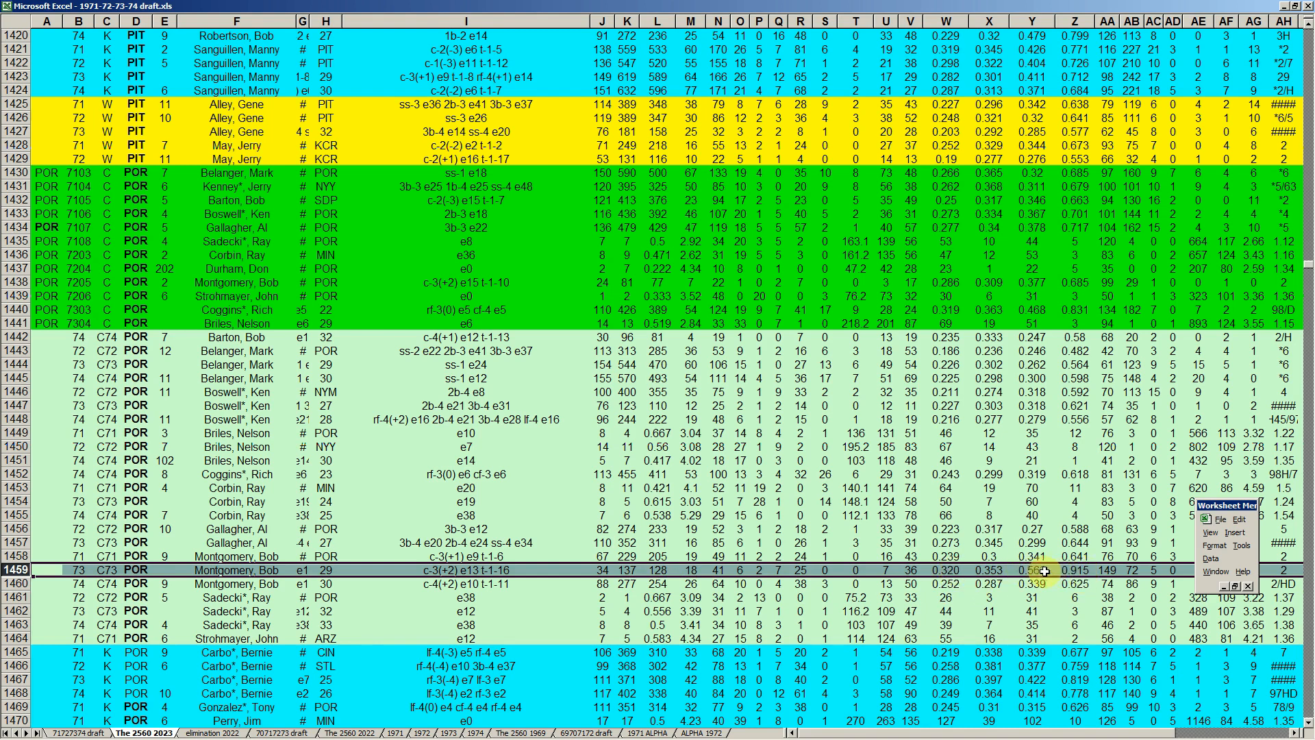
left_click(1083, 570)
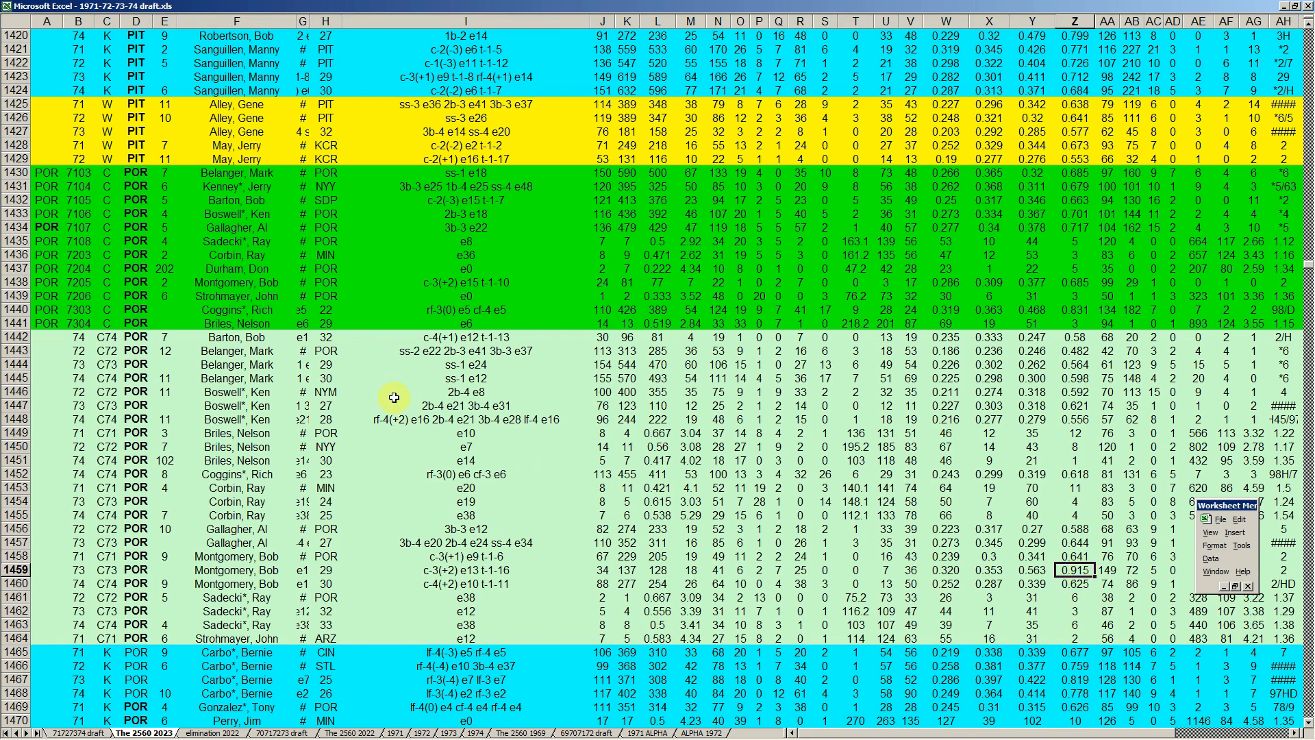
left_click(272, 282)
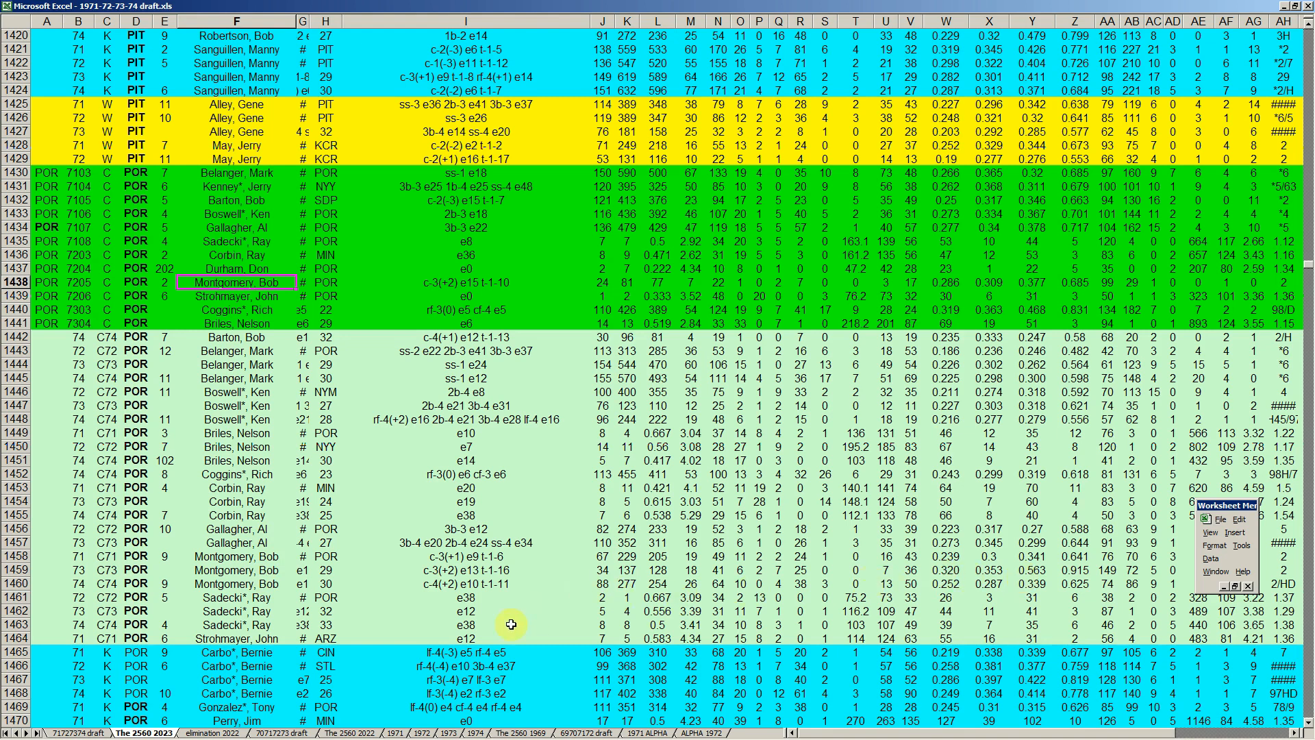
left_click(236, 572)
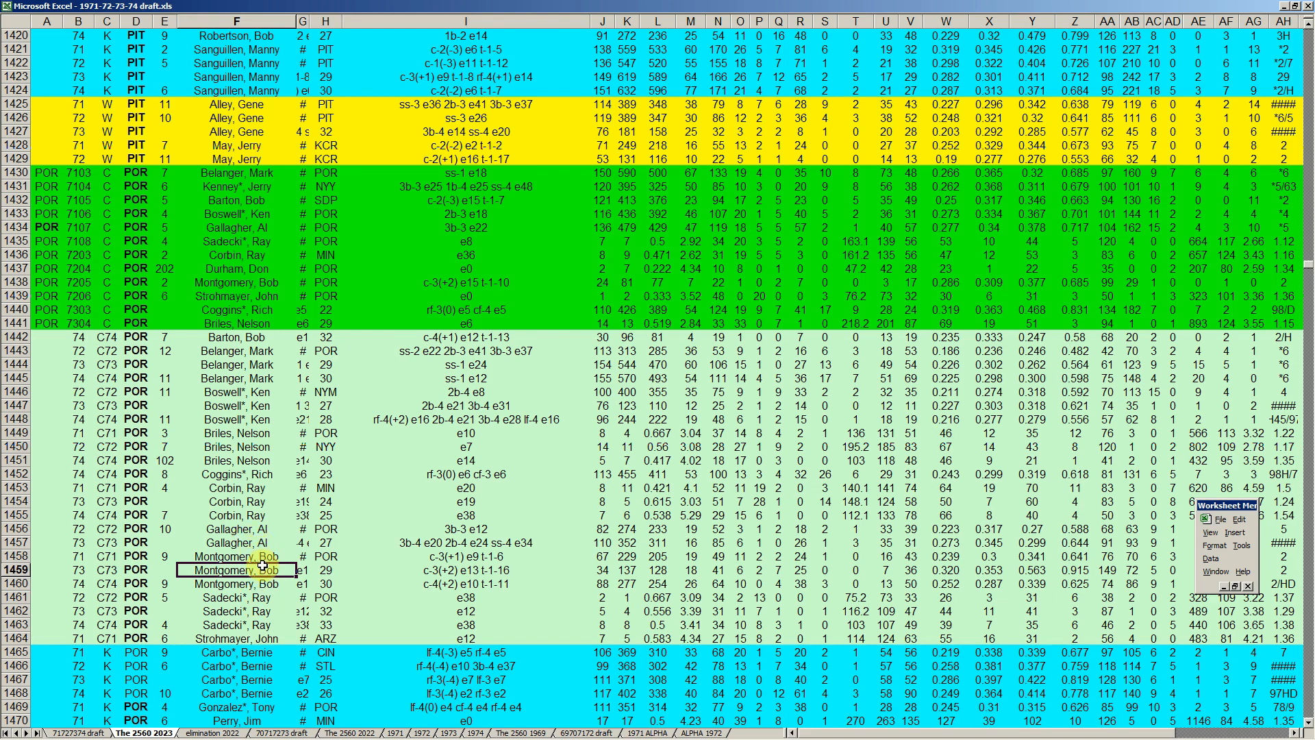
left_click(271, 599)
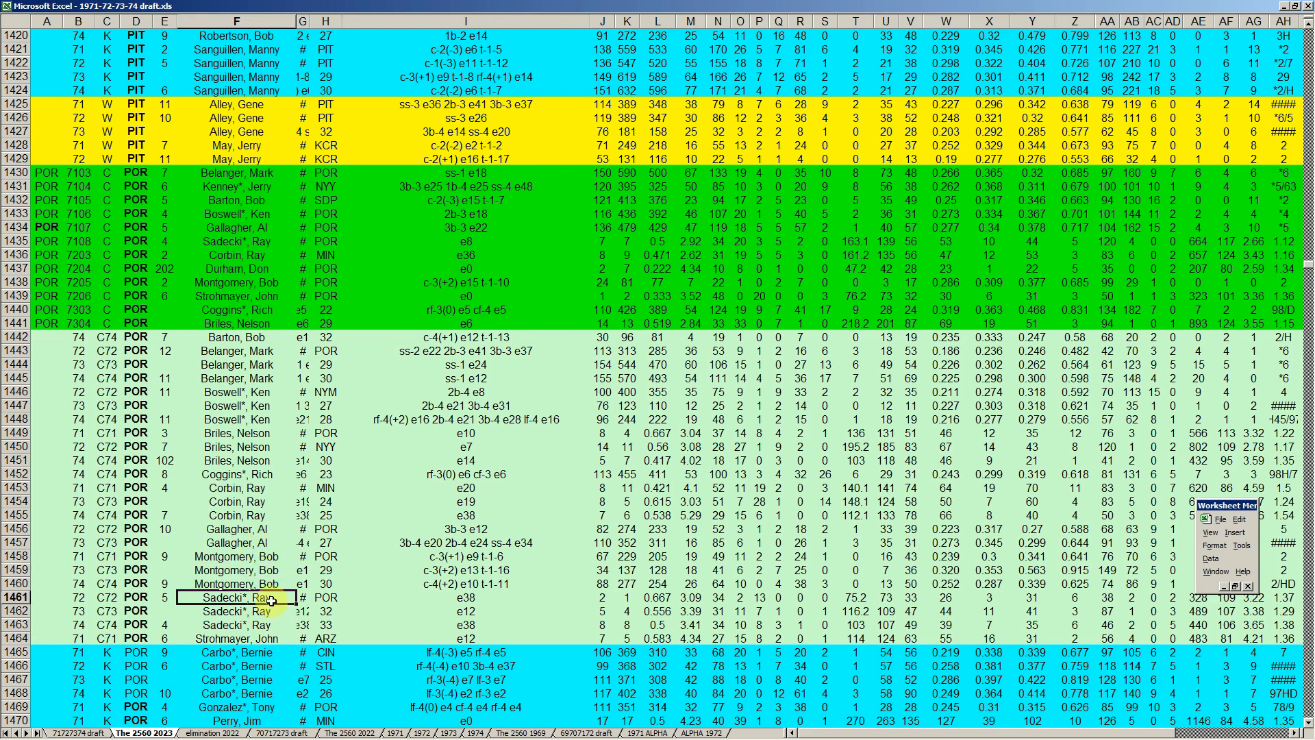
scroll(274, 582, "down", 2)
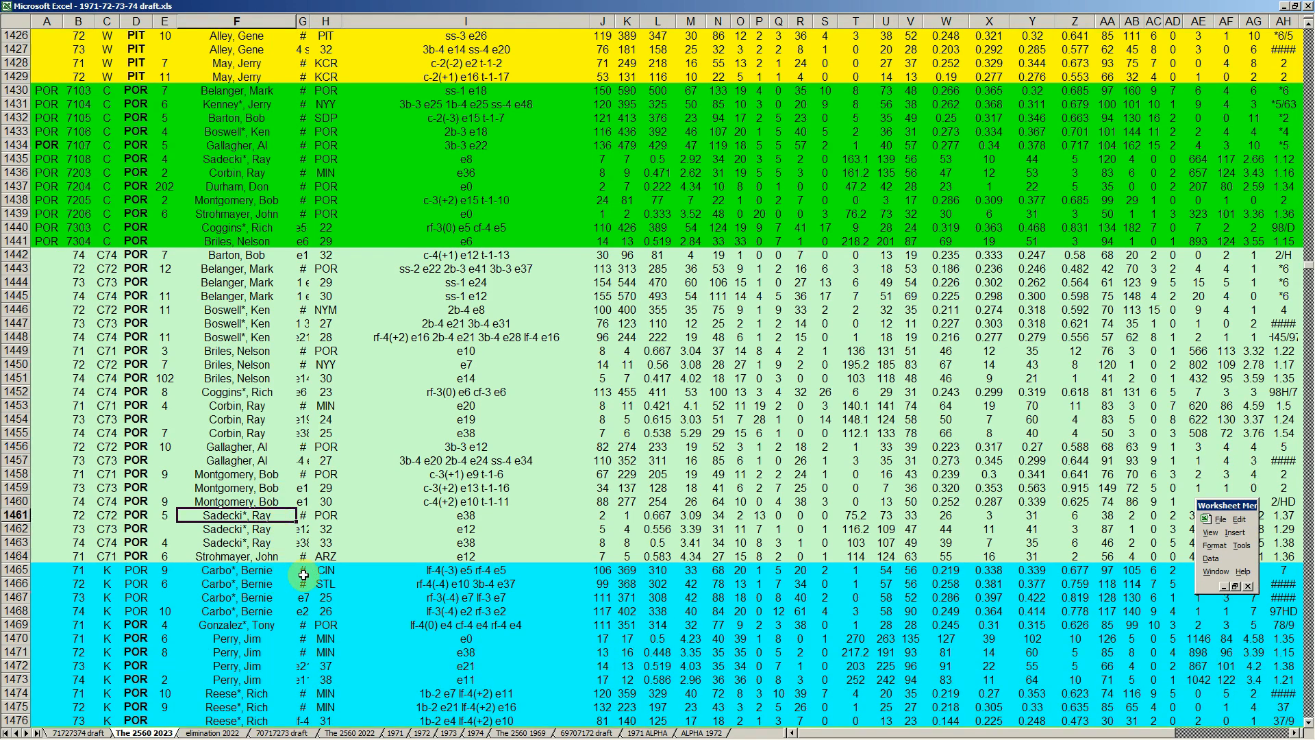
scroll(422, 533, "down", 4)
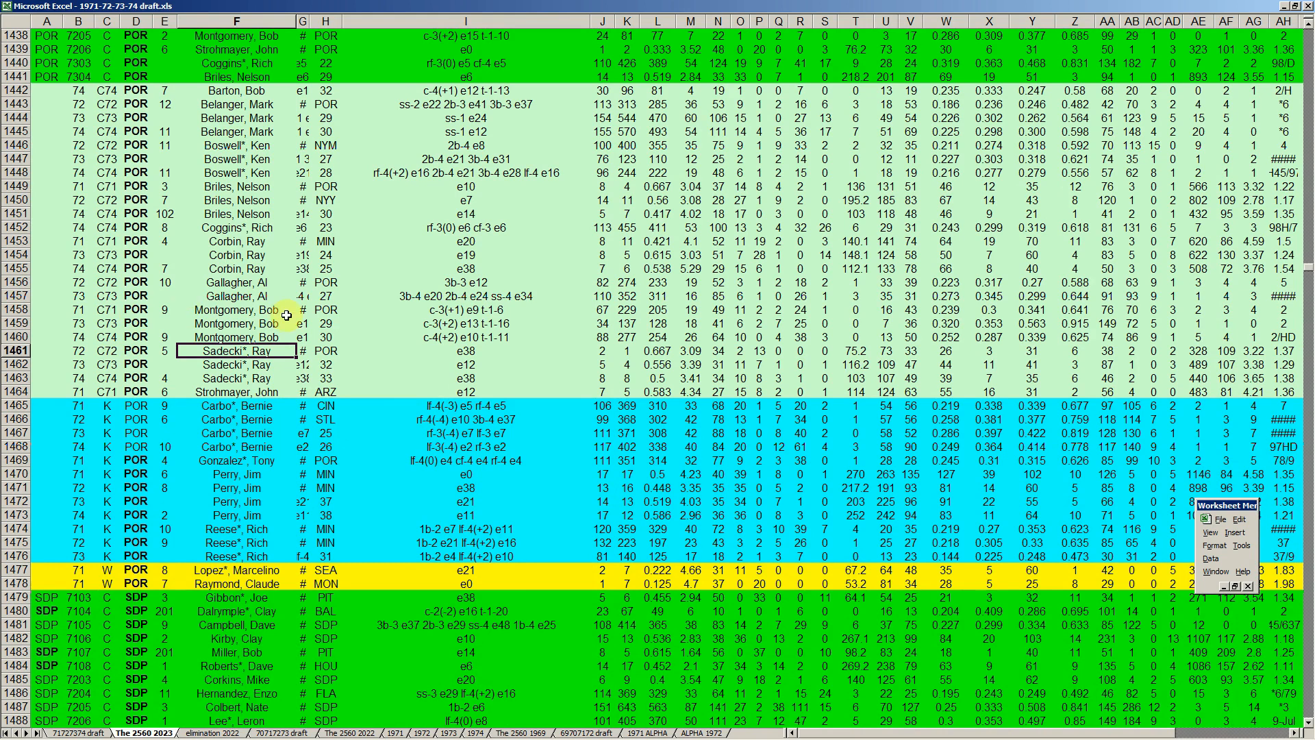
left_click_drag(265, 327, 265, 339)
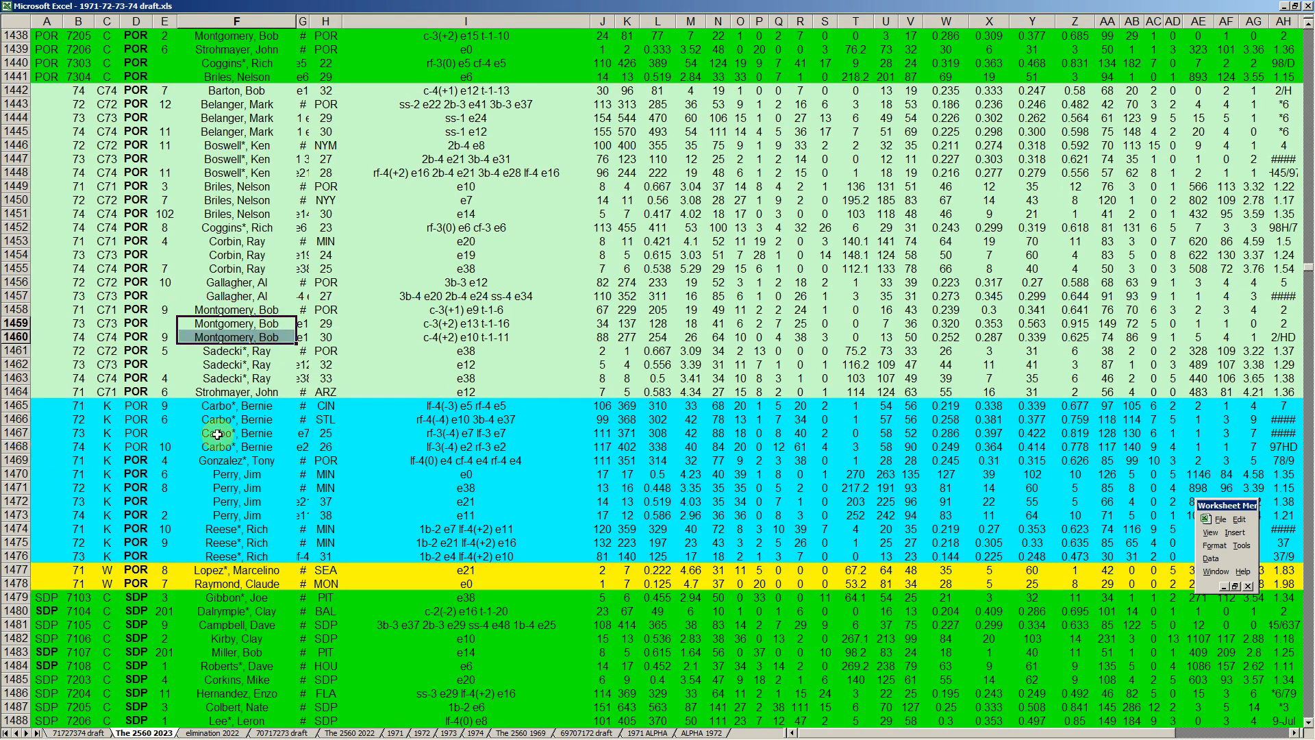
- Highlight the blue POR keeper rows player by player: 1465 to 1468, 1469, 1470 to 1473, and 1474 to 1476
left_click_drag(20, 408, 20, 447)
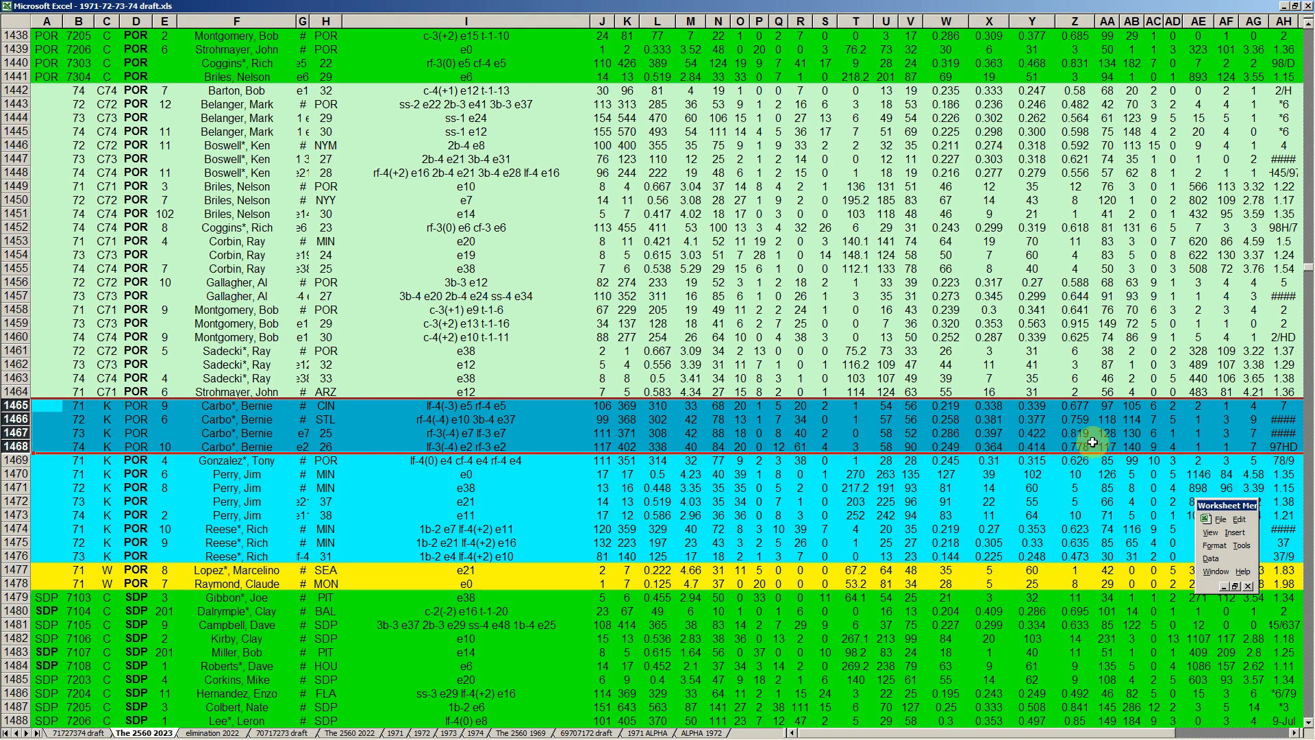
left_click(19, 460)
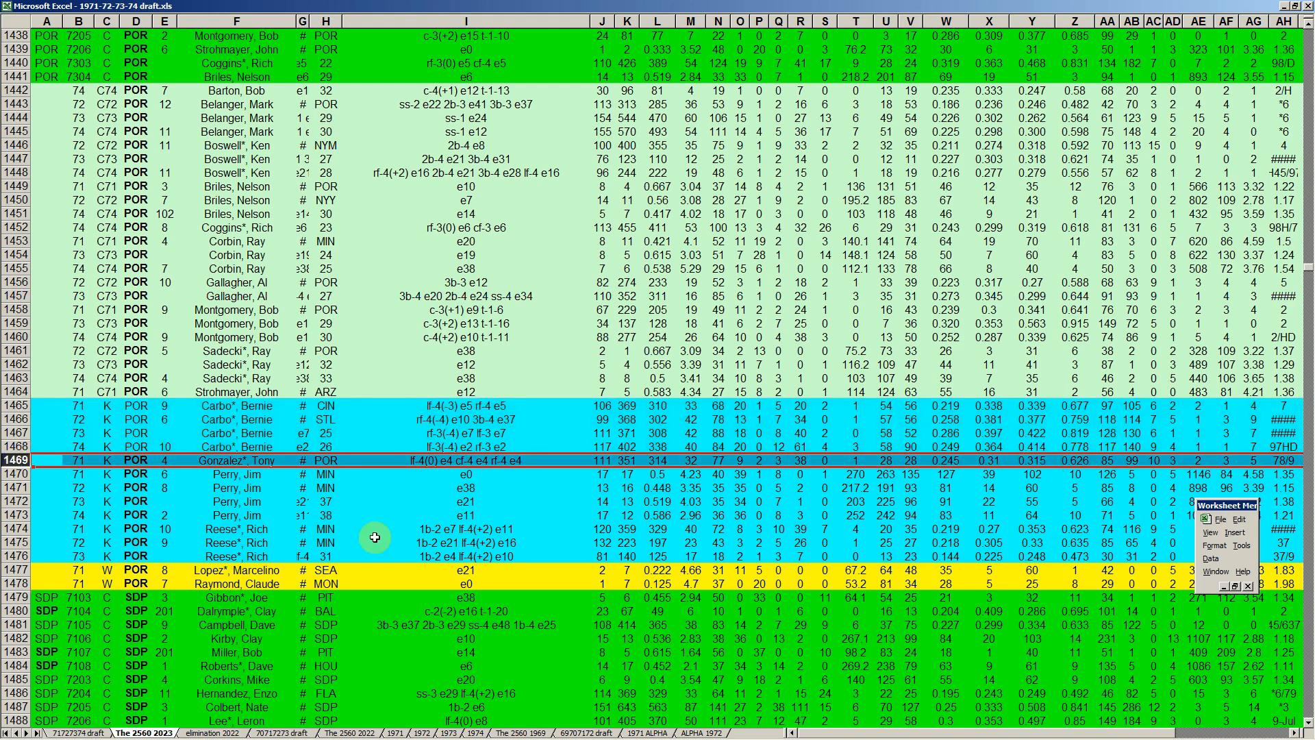
left_click_drag(19, 474, 21, 515)
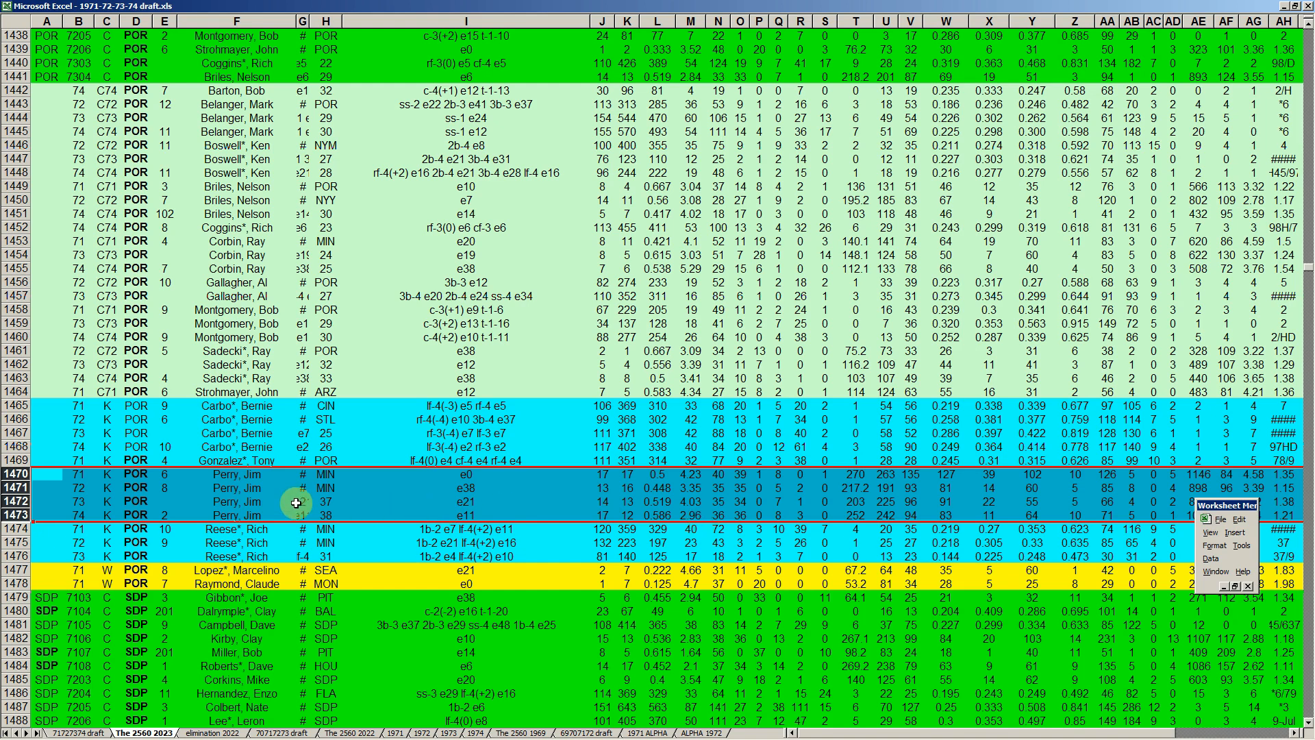
left_click(240, 515)
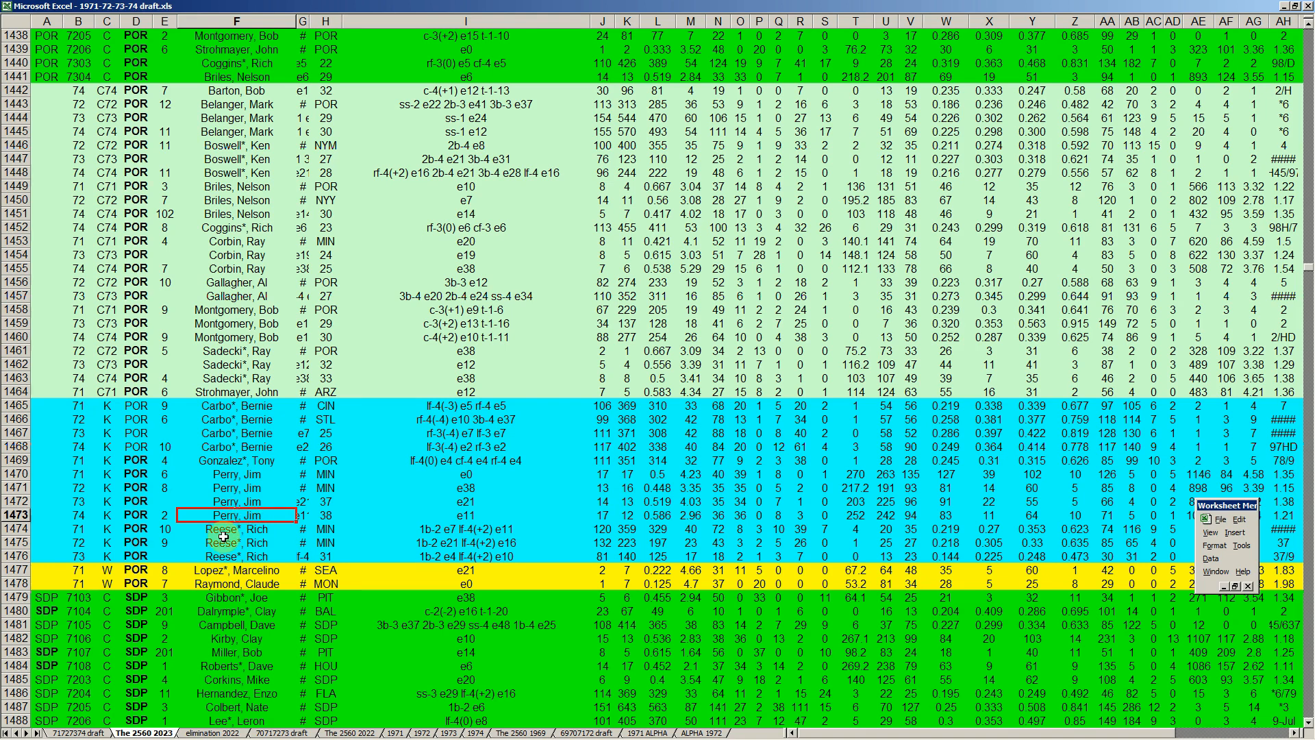
left_click_drag(19, 529, 18, 556)
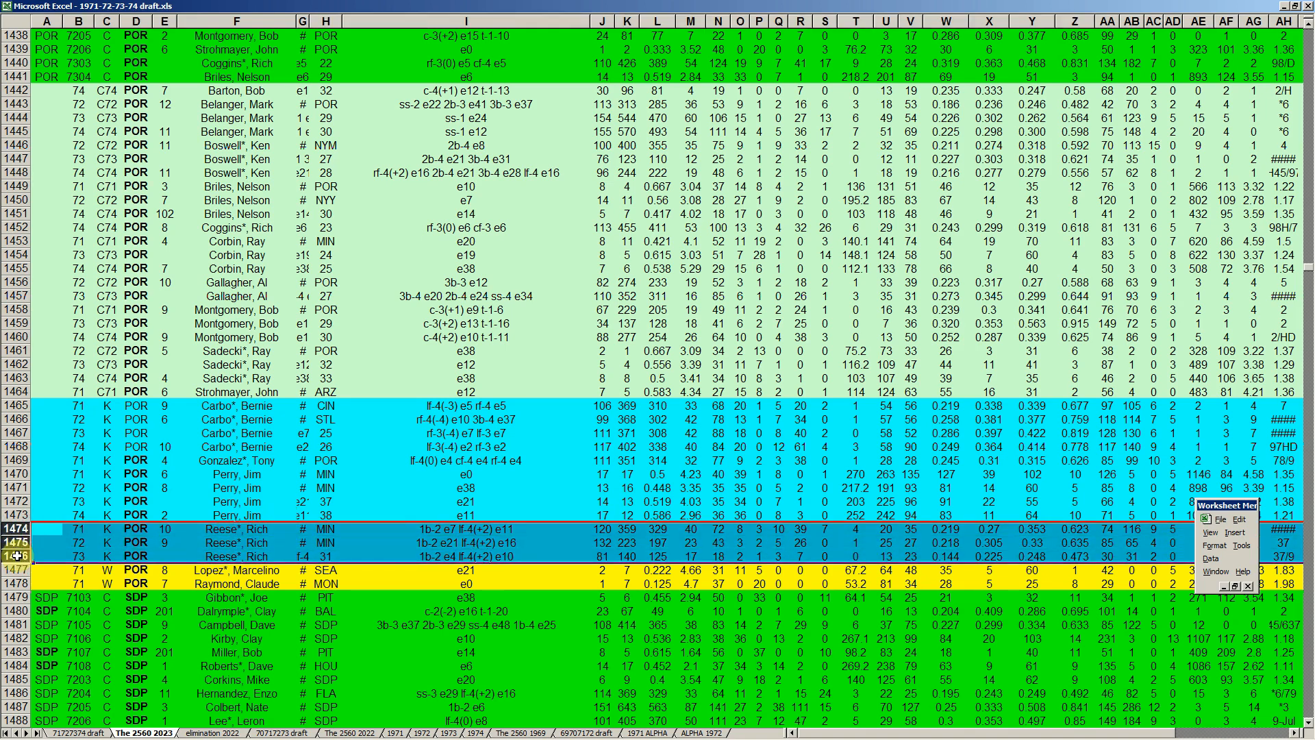
left_click(255, 552)
key("Up")
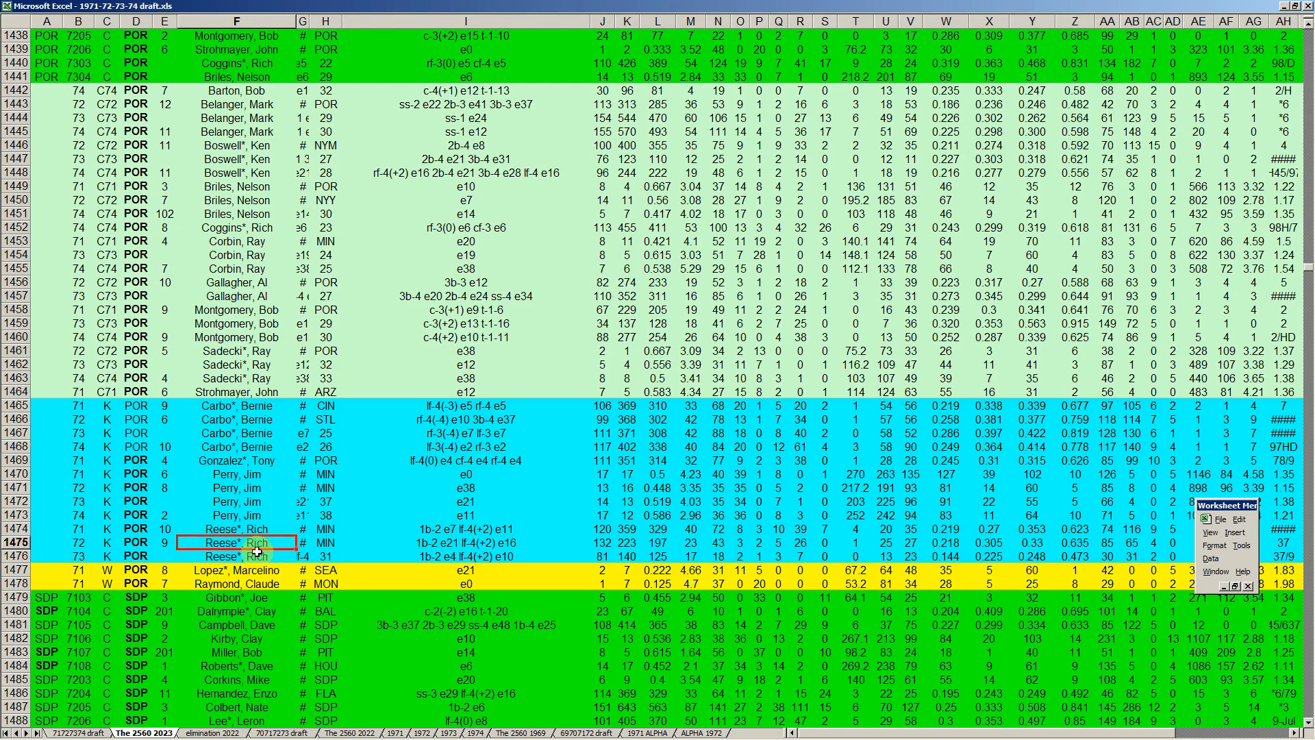
- Find the unassigned 1973 section and select the POR player rows 2062 to 2069
key("Page_Down")
key("Page_Down")
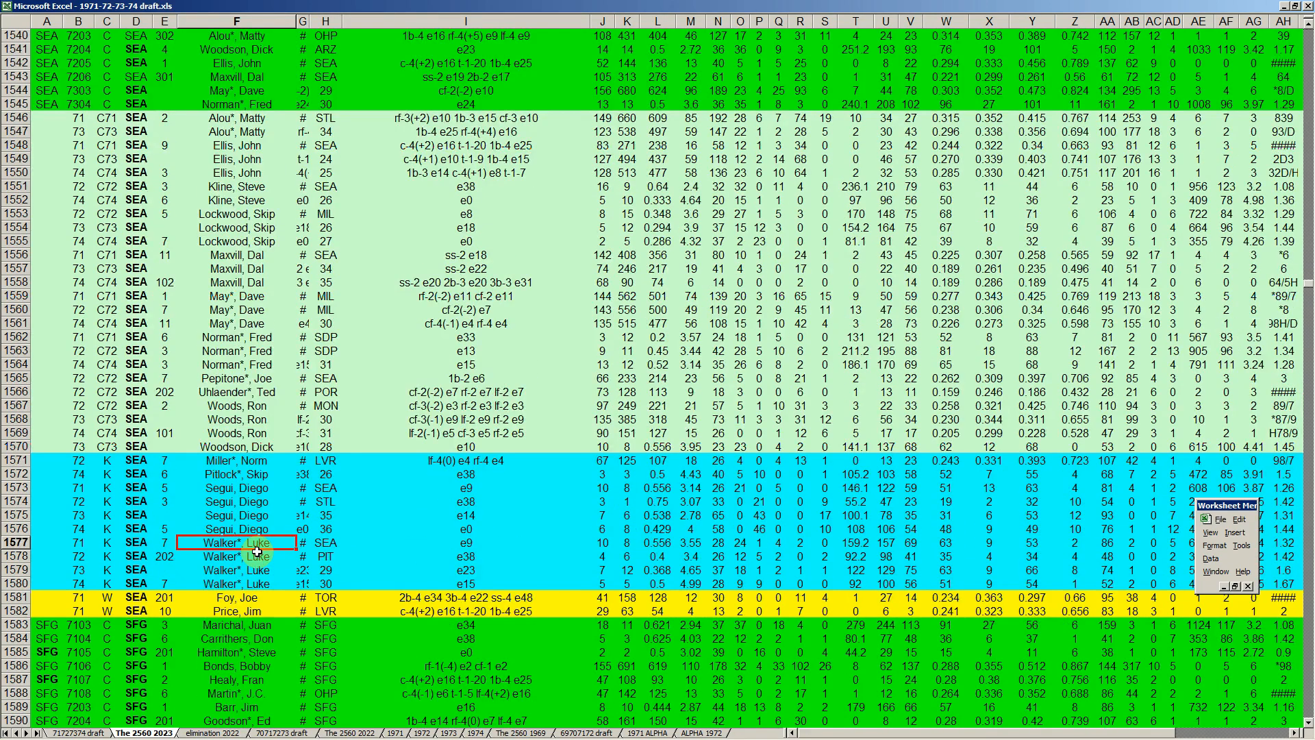
key("Page_Down")
key("Page_Down")
key("Page_Down")
key("Page_Down")
key("Page_Down")
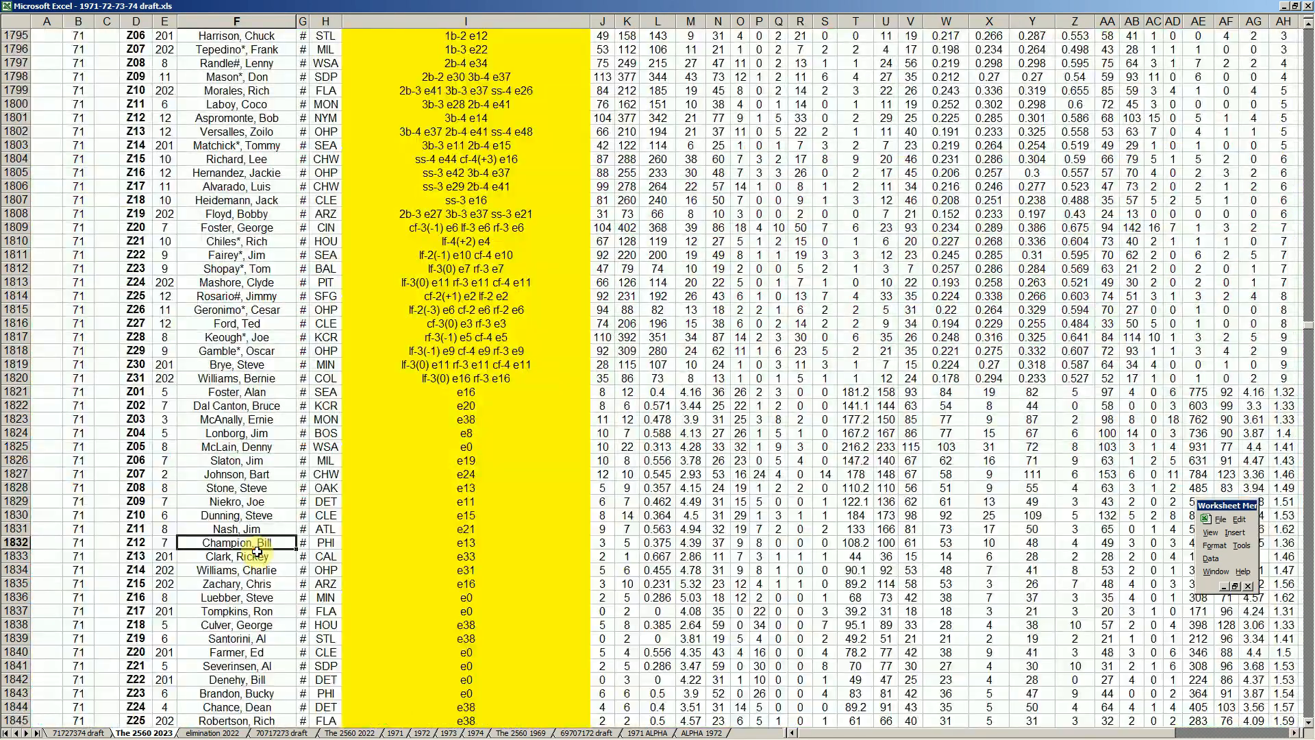
scroll(257, 551, "up", 6)
scroll(257, 561, "down", 8)
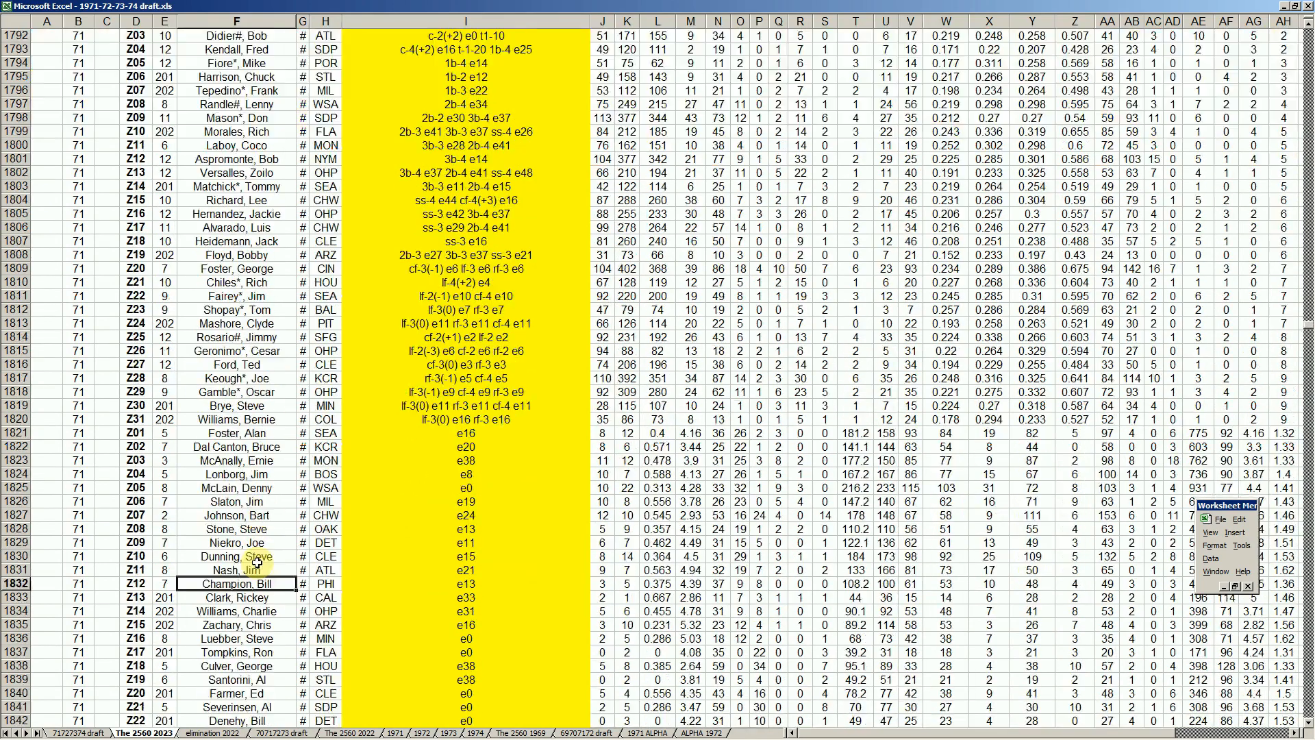
left_click(267, 543)
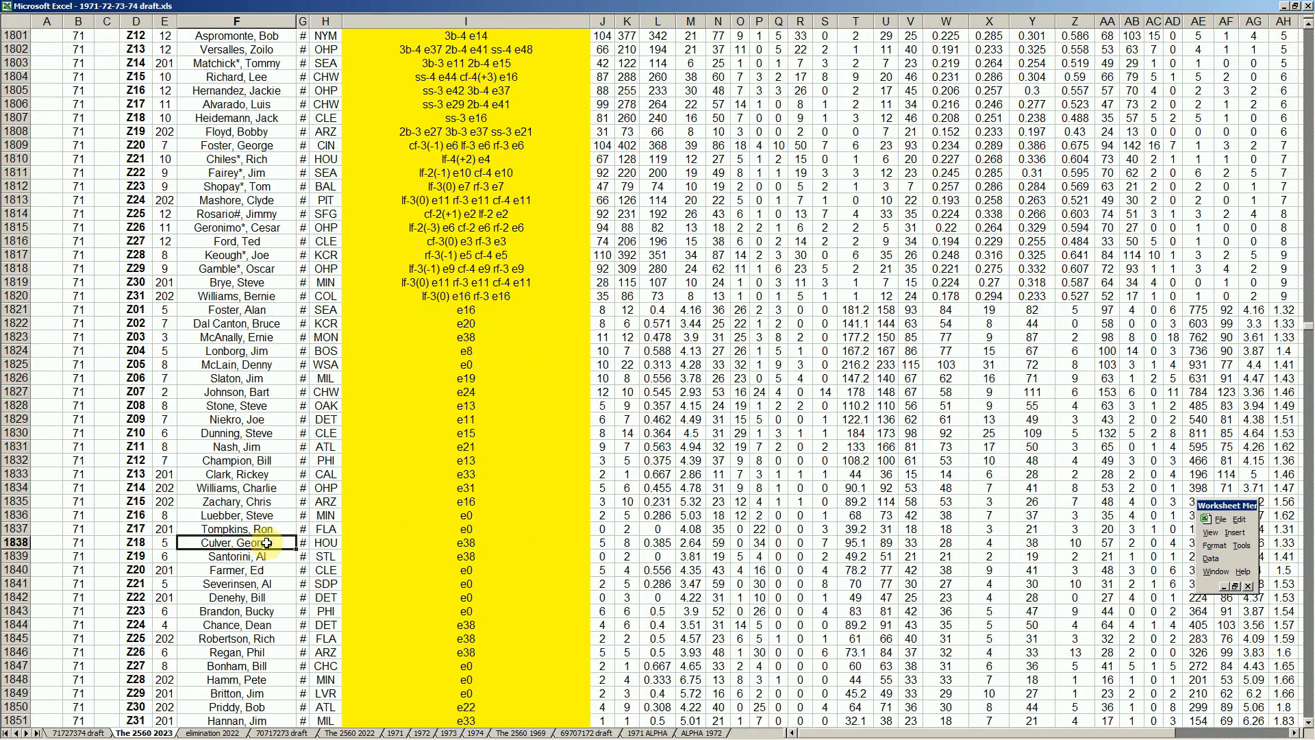
key("Page_Down")
key("Page_Down")
key("Page_Down")
key("Page_Down")
key("Page_Down")
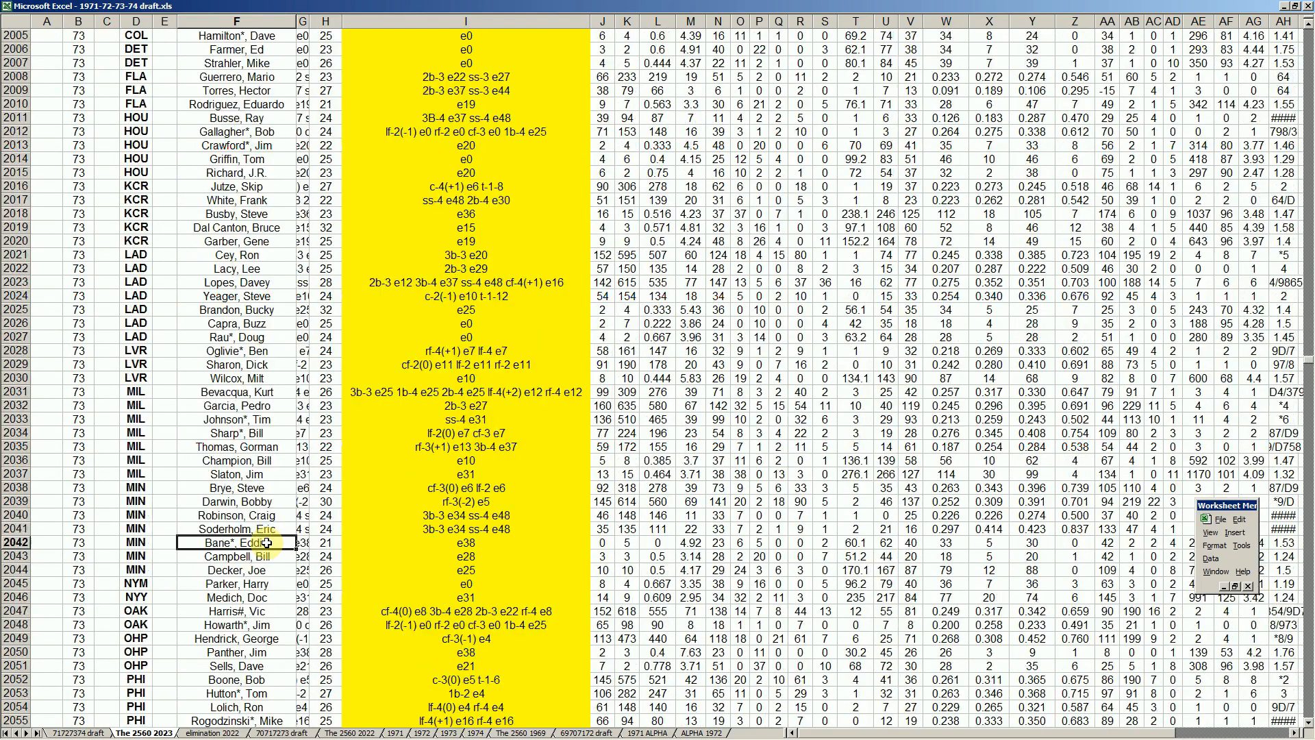
scroll(226, 562, "down", 2)
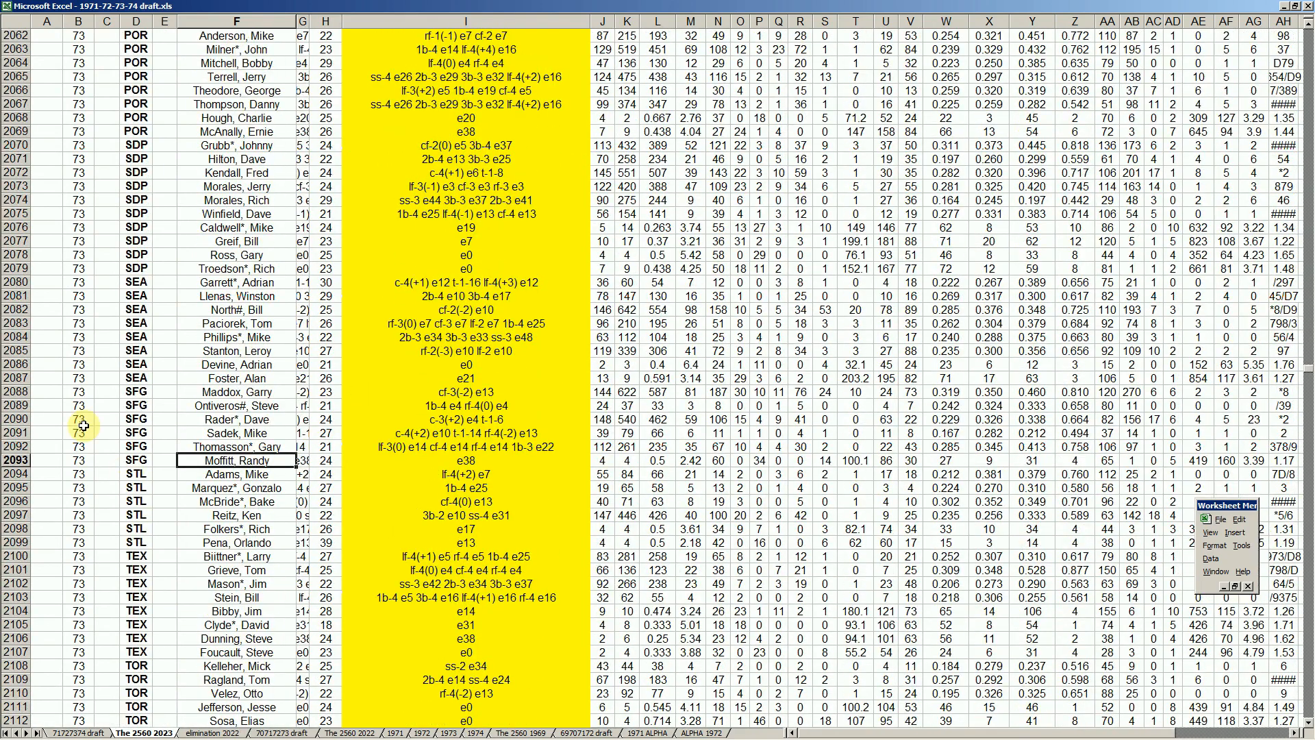
scroll(76, 341, "up", 1)
scroll(76, 341, "up", 1)
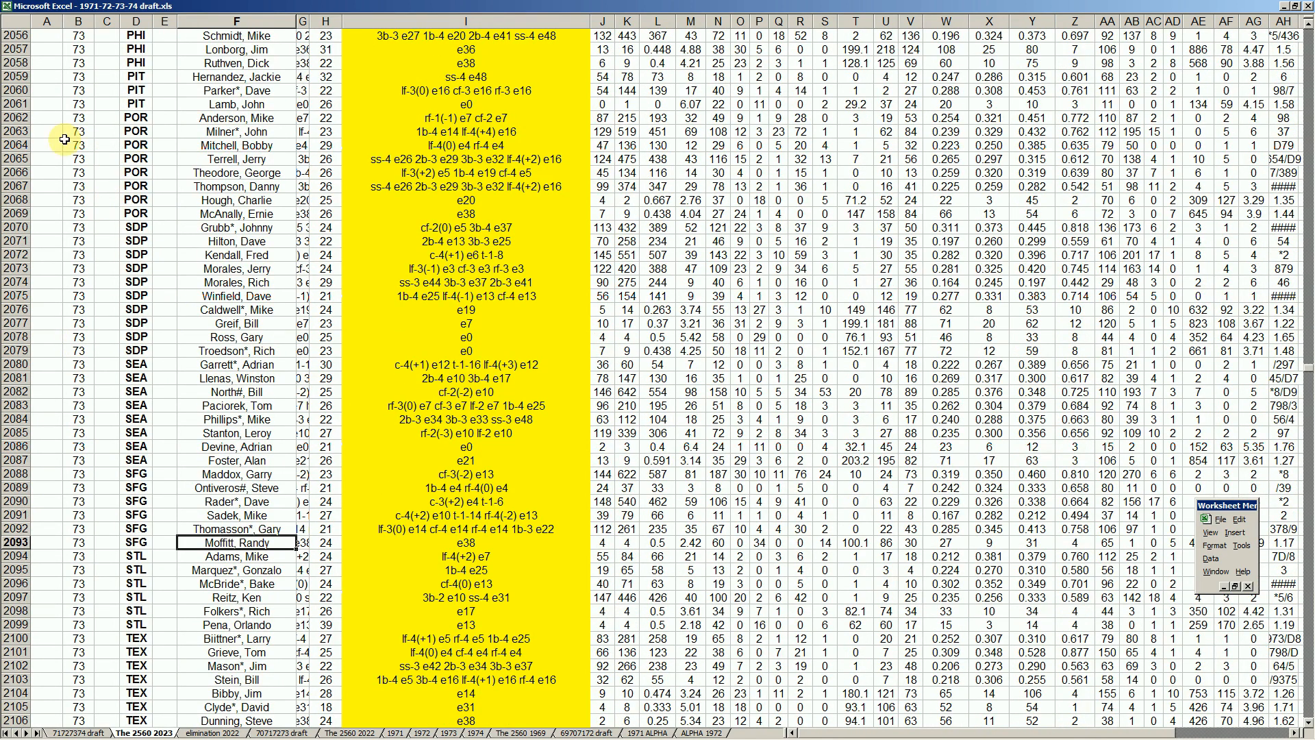
left_click_drag(21, 118, 21, 213)
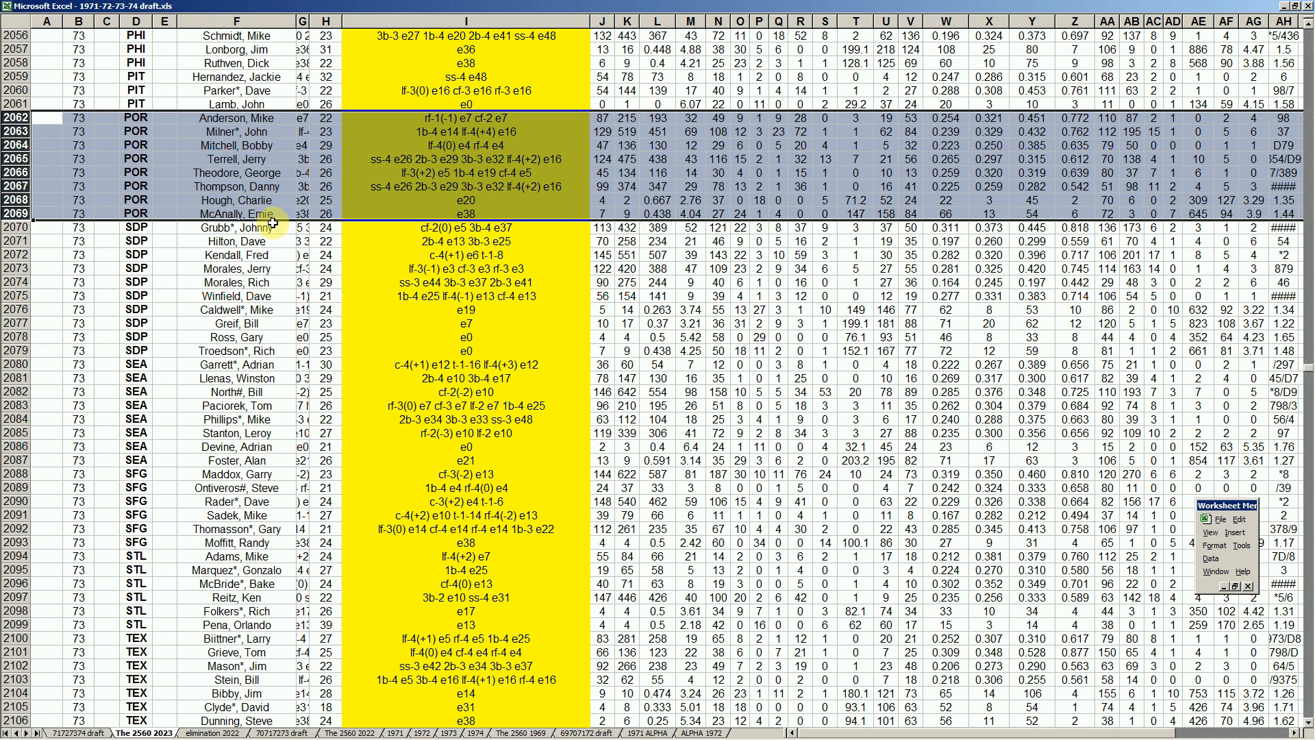
- Find the unassigned 1974 section and select the POR player rows 2273 to 2280
left_click(181, 328)
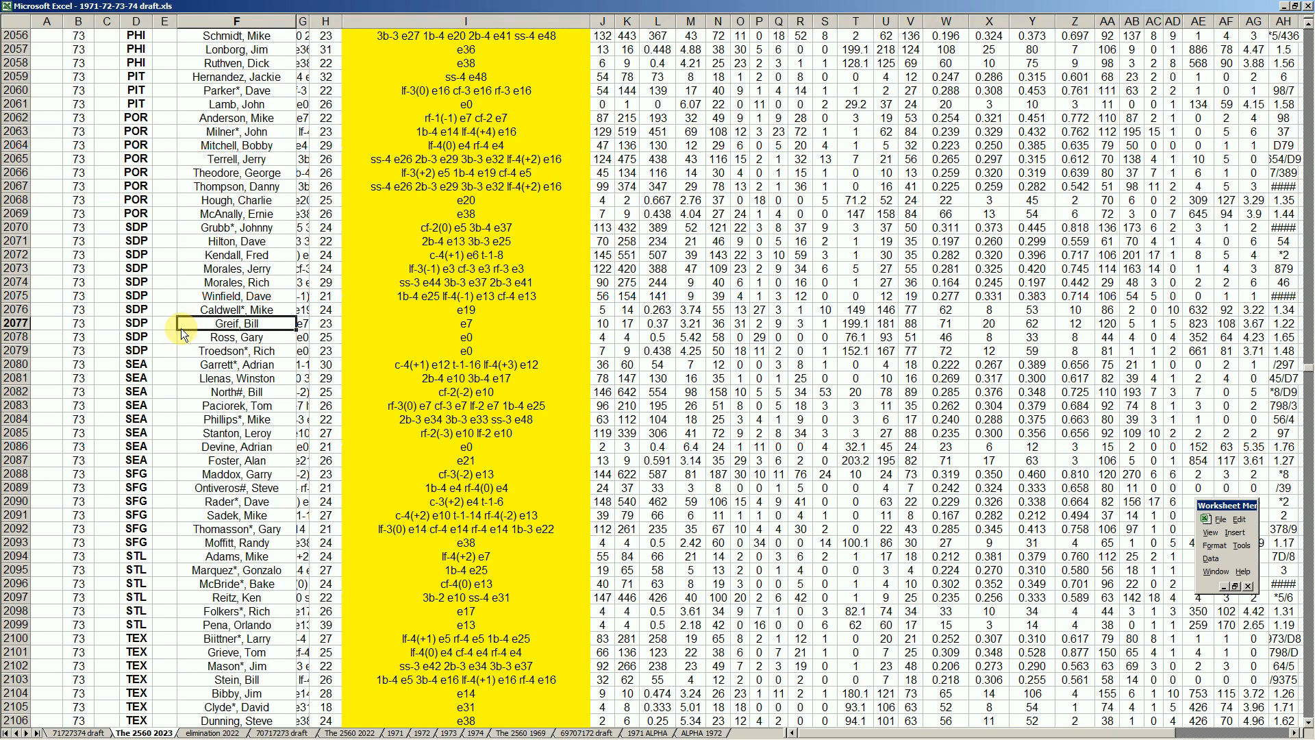
key("Page_Down")
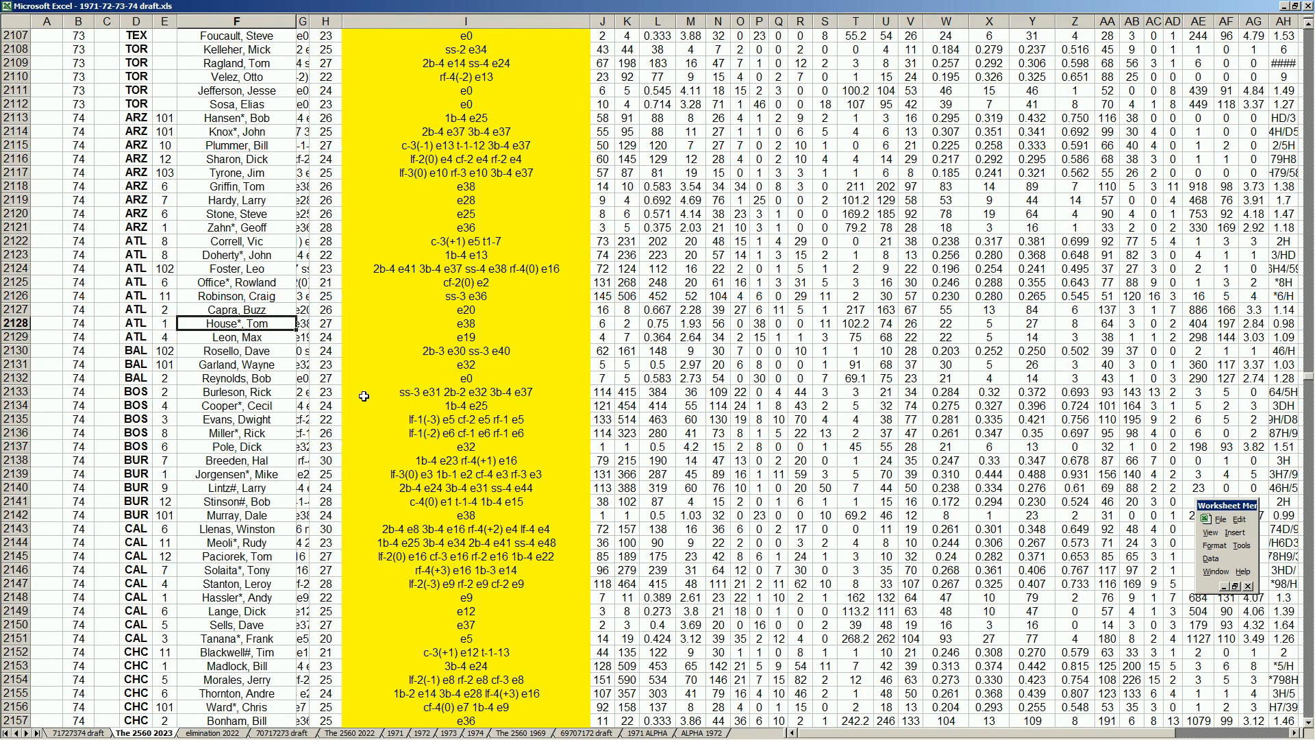
scroll(293, 455, "down", 13)
left_click(237, 488)
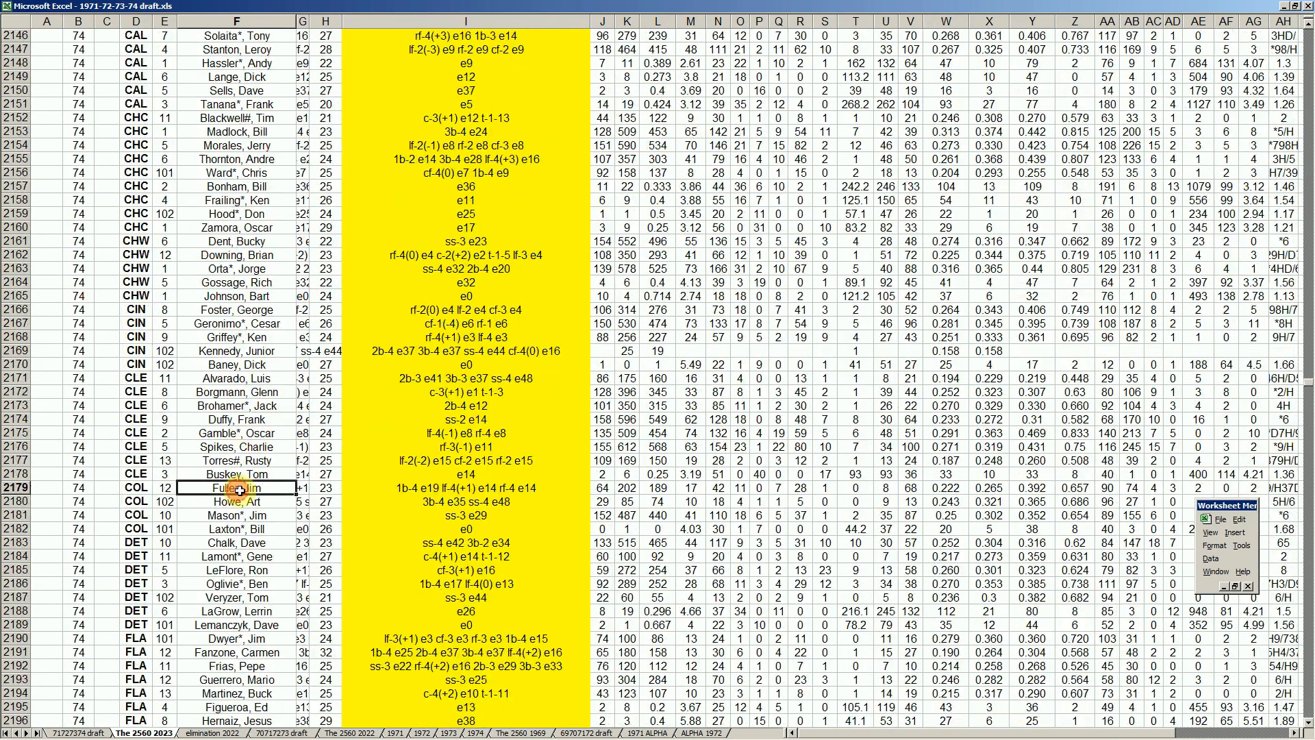
key("Page_Down")
key("Page_Down")
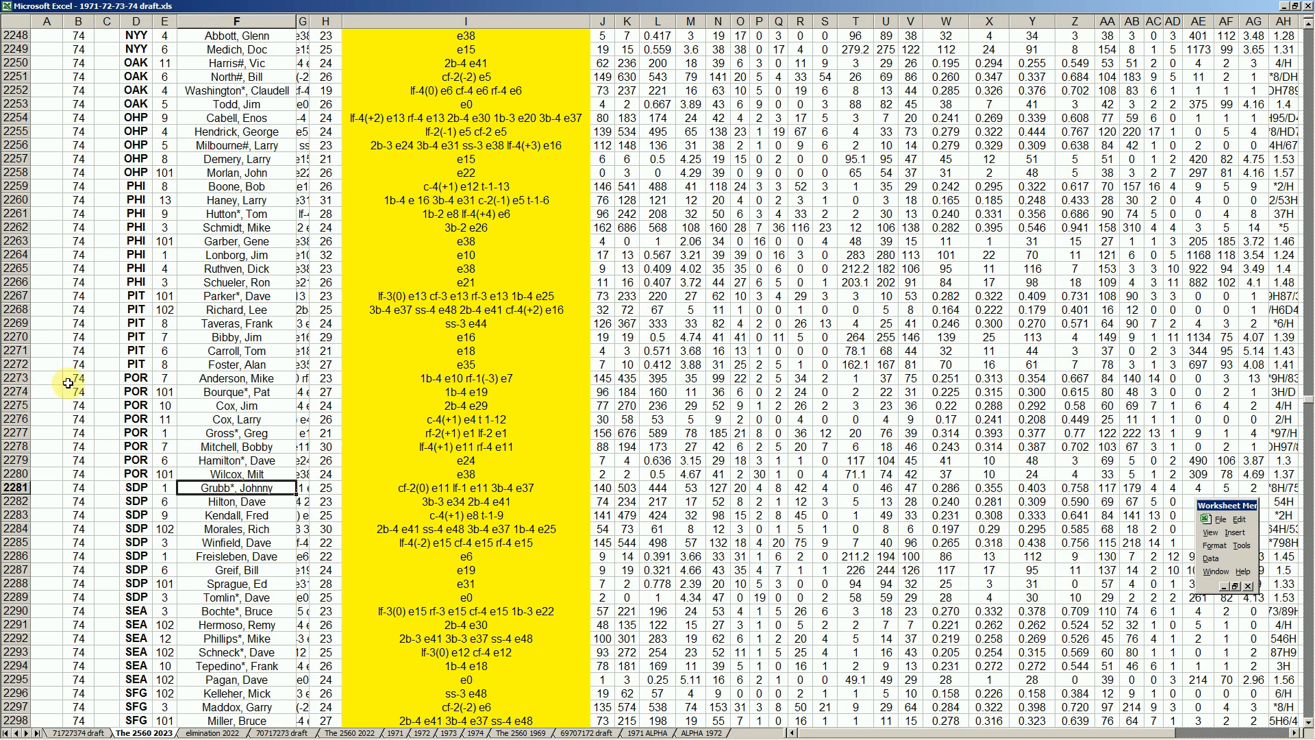
left_click_drag(14, 382, 19, 479)
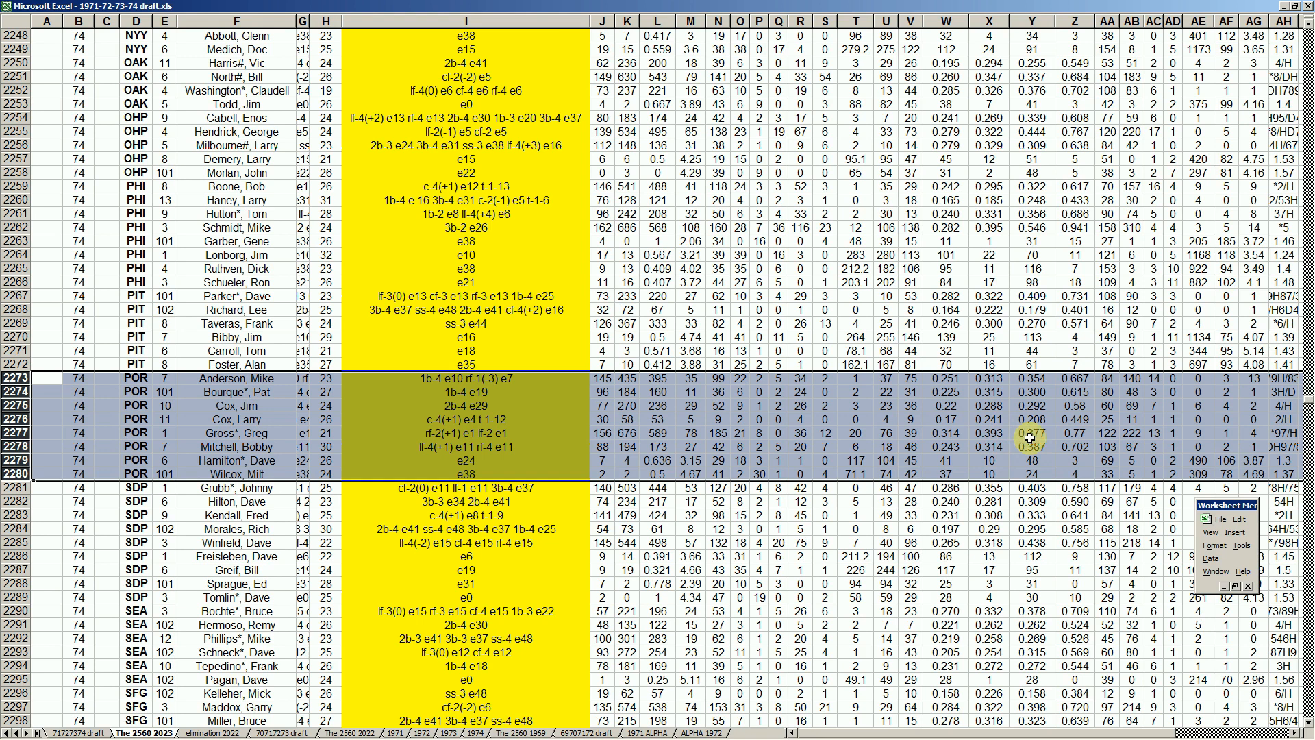
- Review the POR outfielder's 1974 statistics in row 2277, highlight the whole row, then clear the selection
left_click(1080, 434)
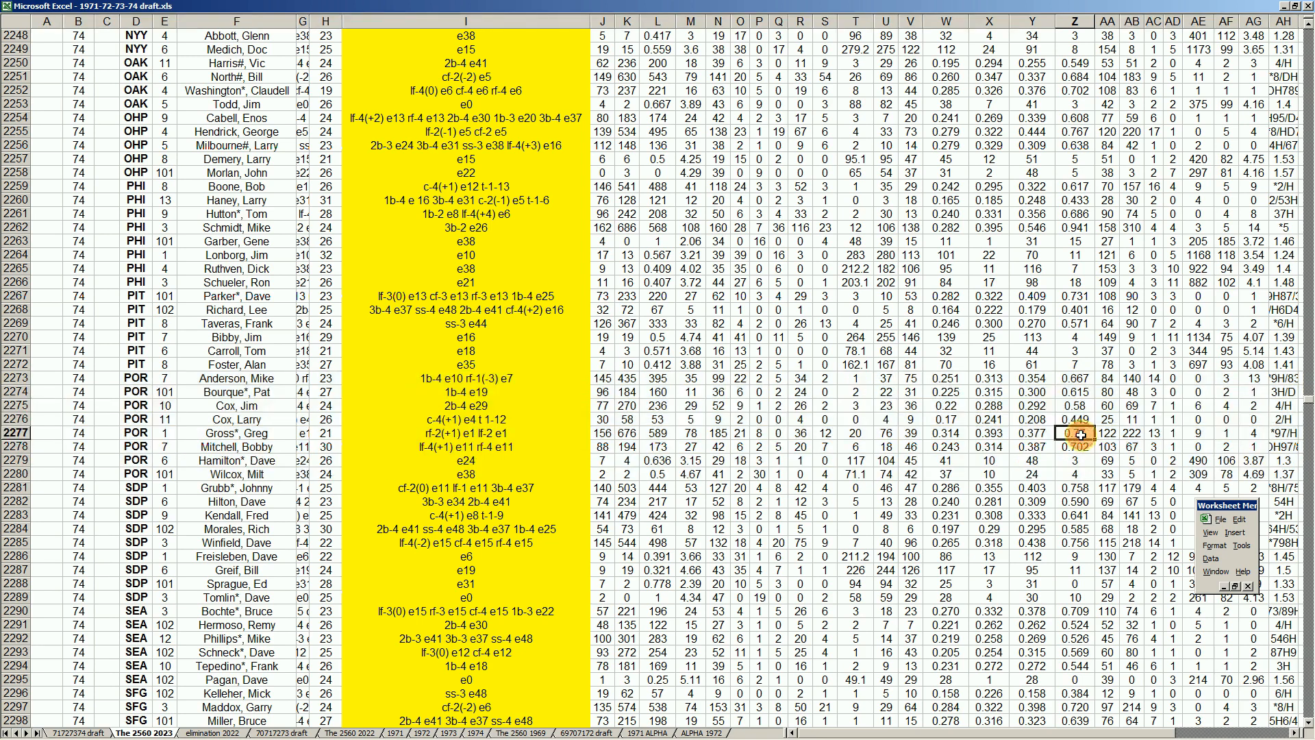
left_click(781, 436)
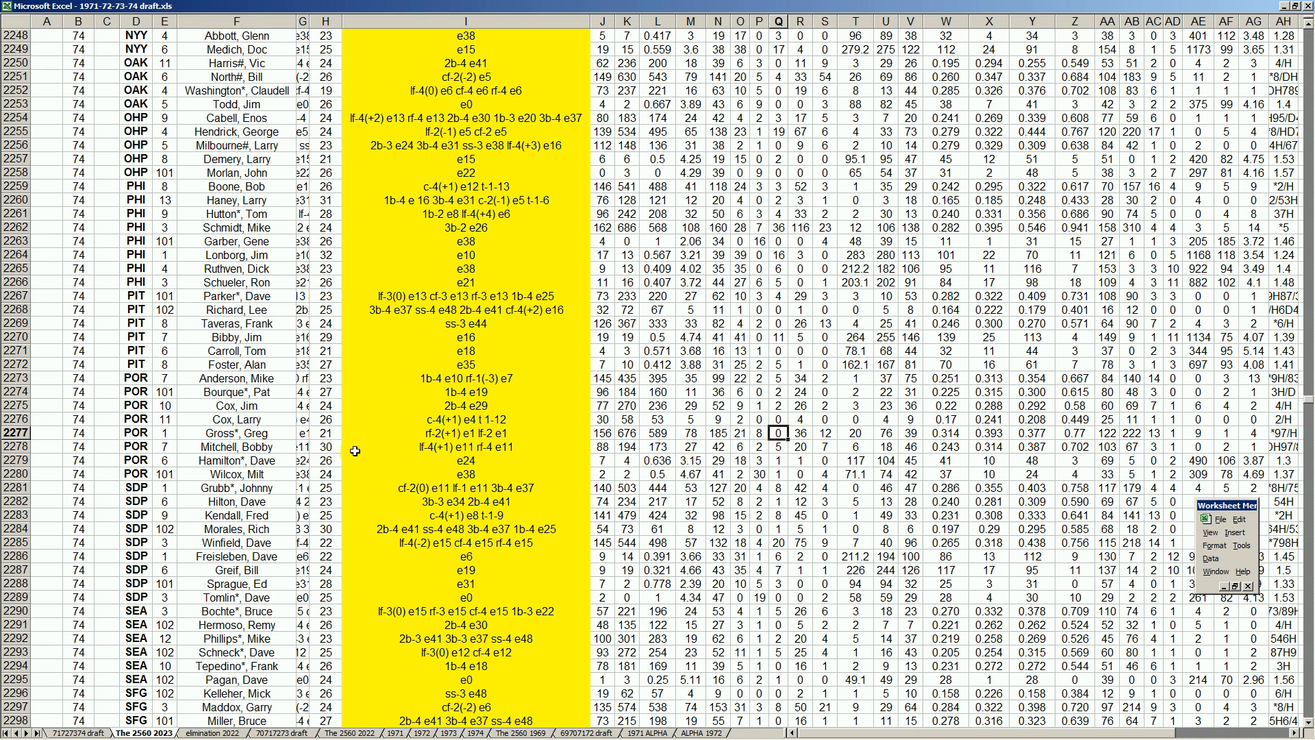
left_click(19, 432)
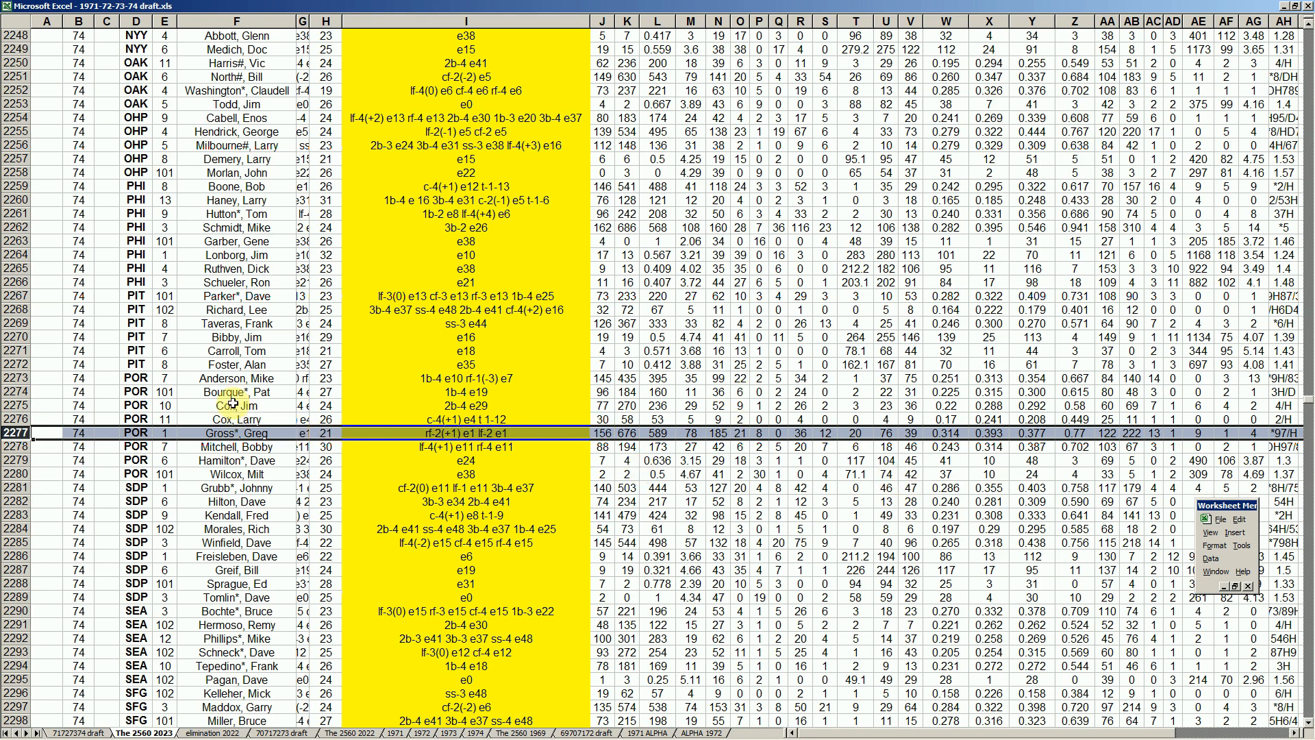
left_click(254, 428)
- Return to the POR carousel and keeper section, highlight catcher row 1459, then select the keeper's name in row 1467
scroll(258, 429, "up", 20)
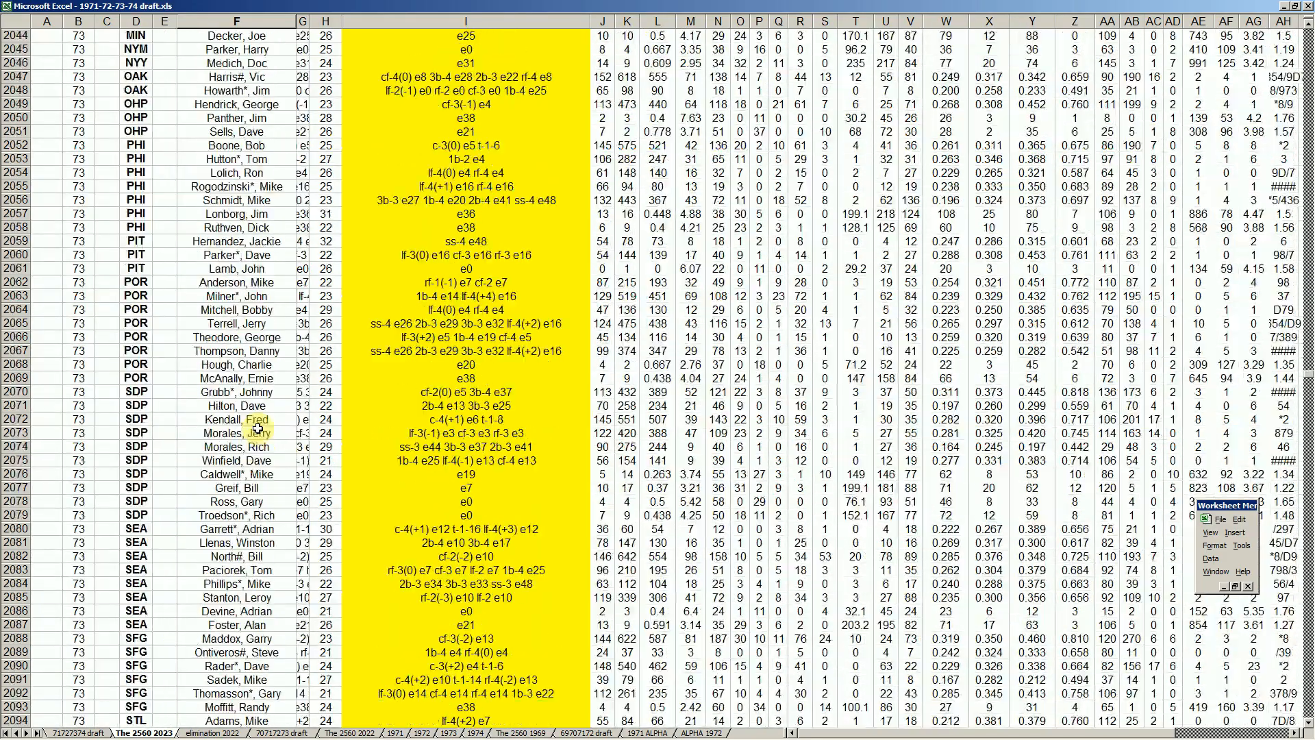
left_click(257, 429)
key("Page_Up")
key("Page_Up")
key("Page_Up")
key("Page_Up")
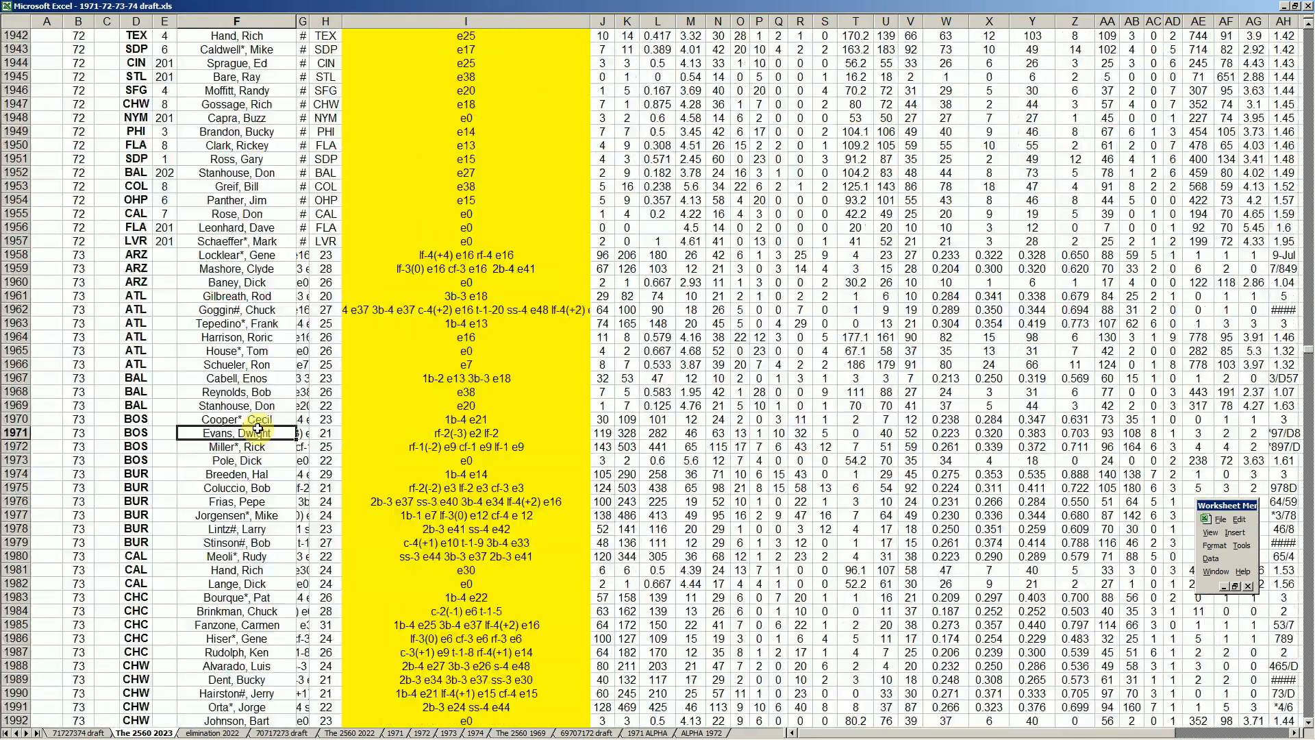
key("Page_Up")
key("Page_Up")
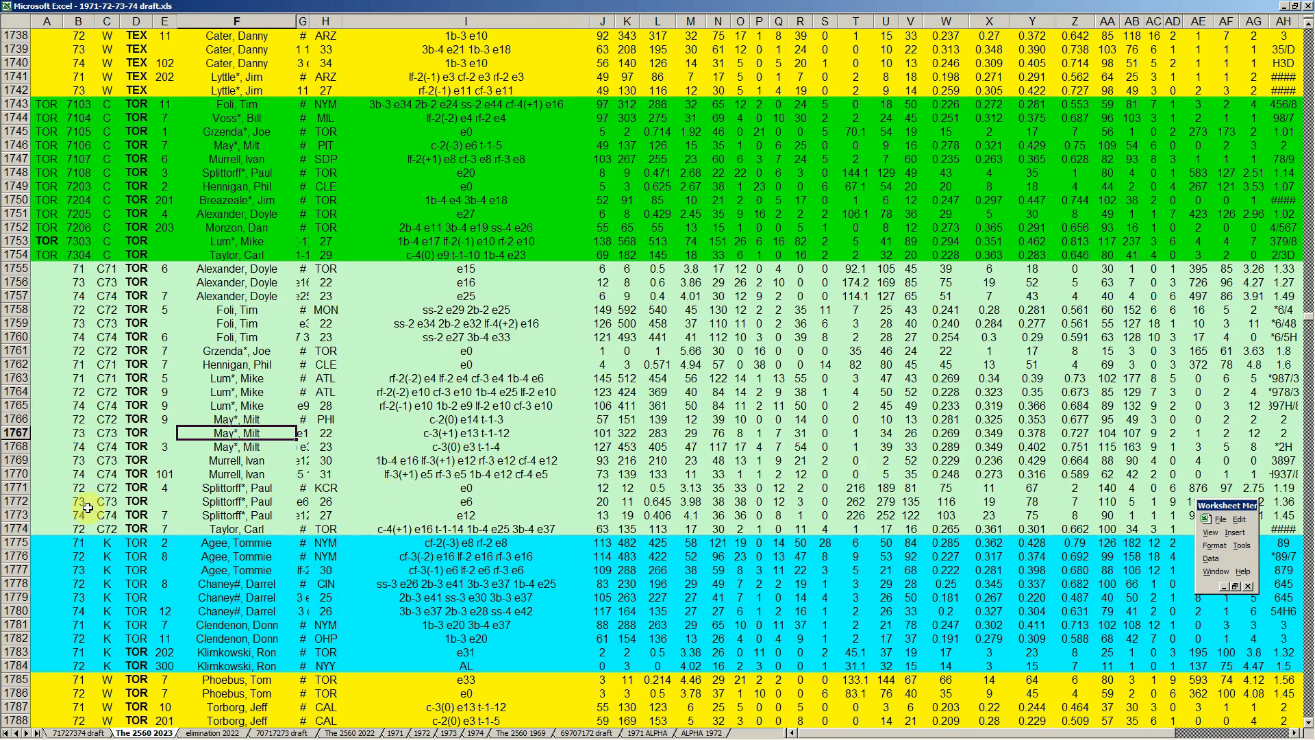
scroll(129, 709, "down", 4)
scroll(128, 710, "up", 5)
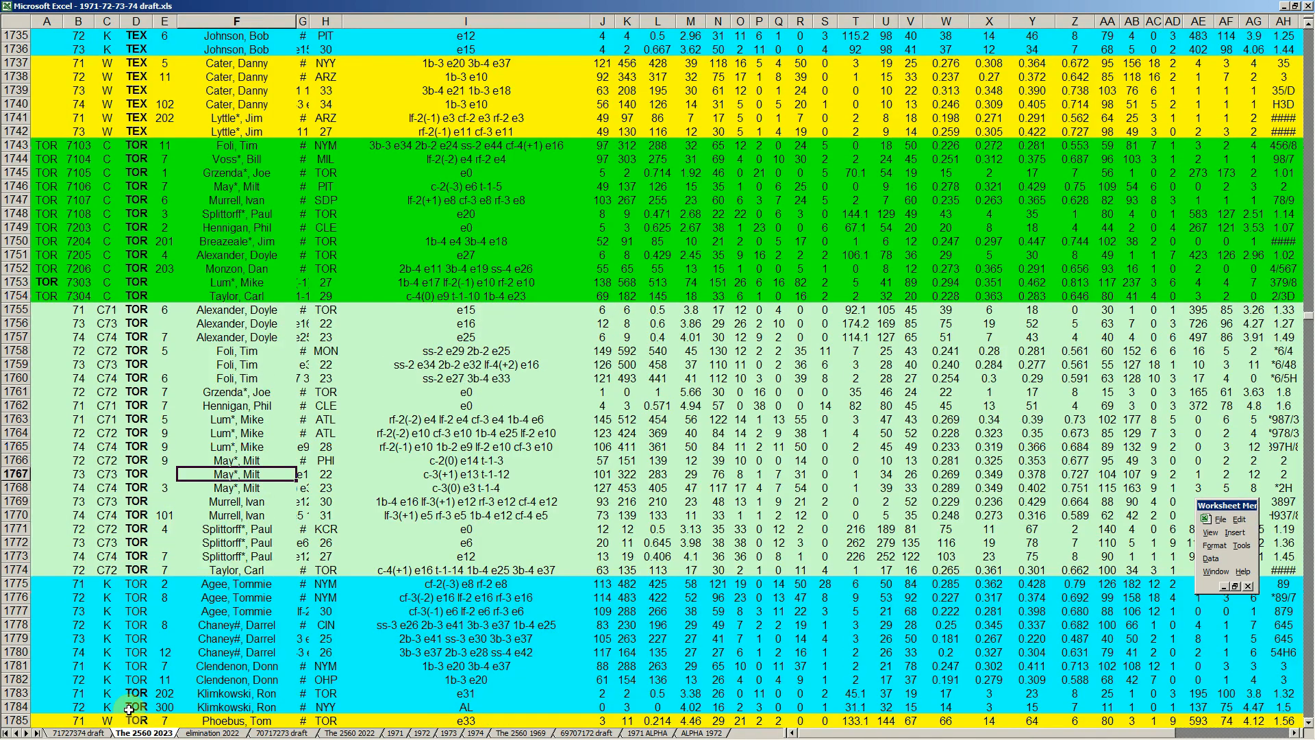
key("Page_Up")
key("Page_Up")
key("Page_Up")
key("Page_Up")
key("Page_Up")
key("Page_Up")
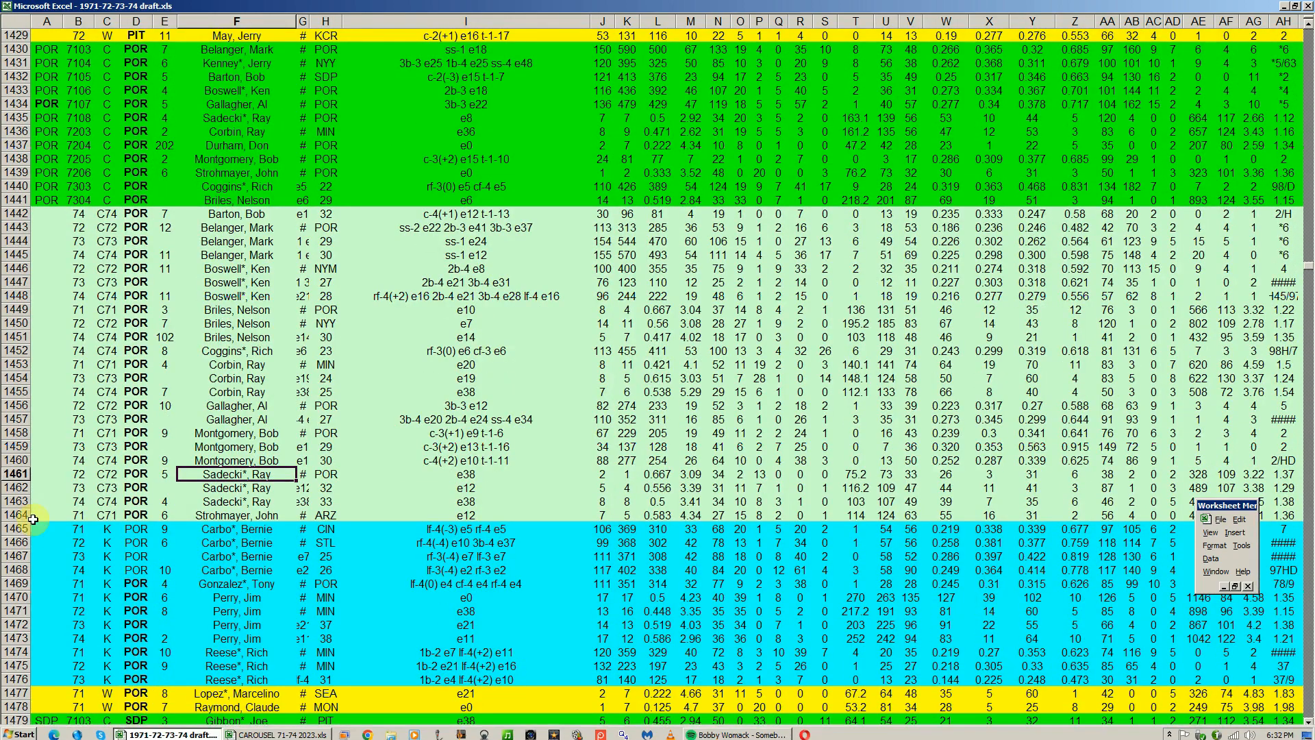
left_click(23, 448)
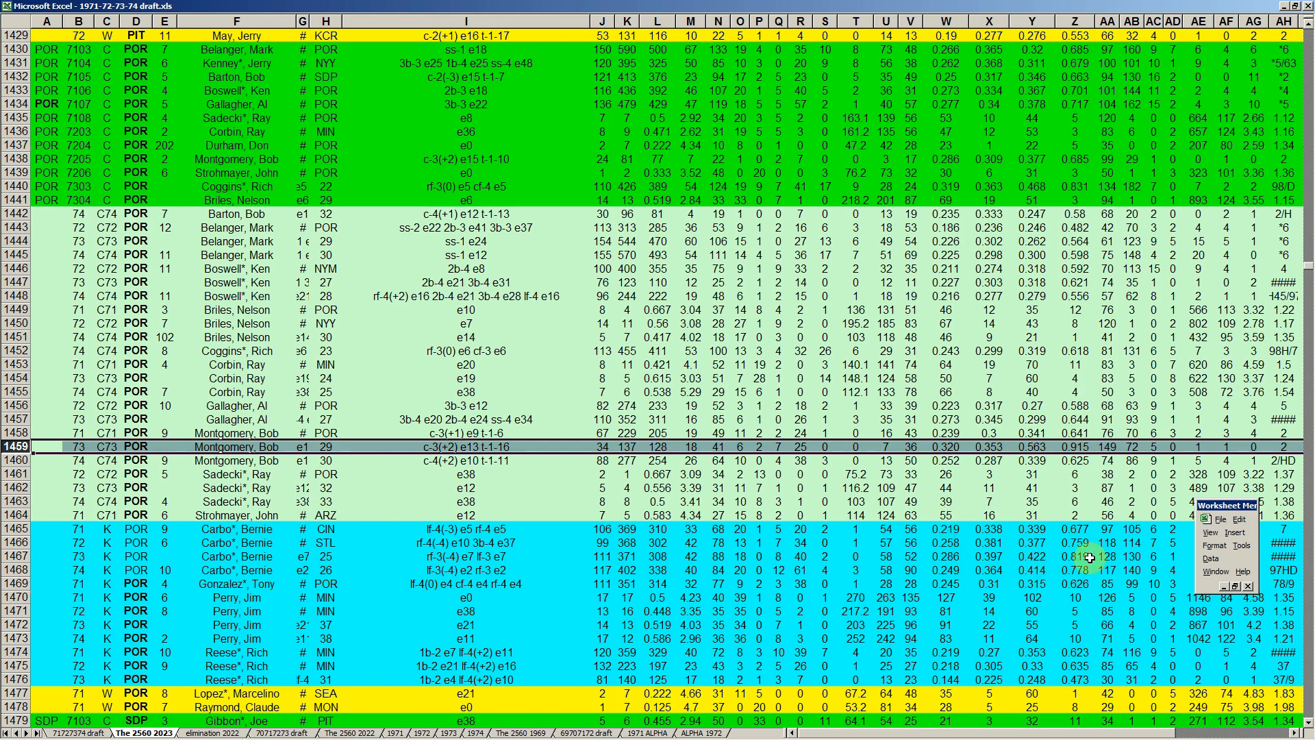
left_click(267, 556)
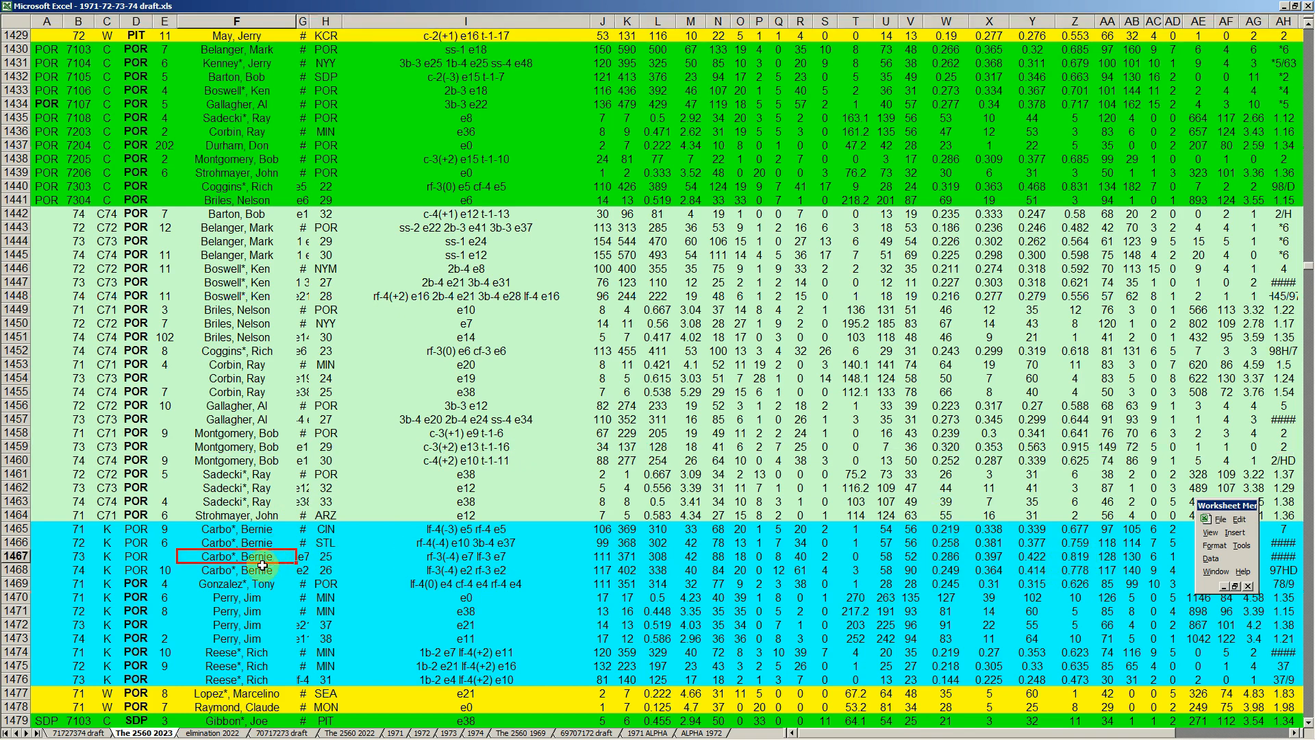
- Find the SDP carousel block in the draft sheet, then switch to the CAROUSEL 71-74 2023 workbook and show SDP rows 313 to 324
scroll(262, 565, "down", 5)
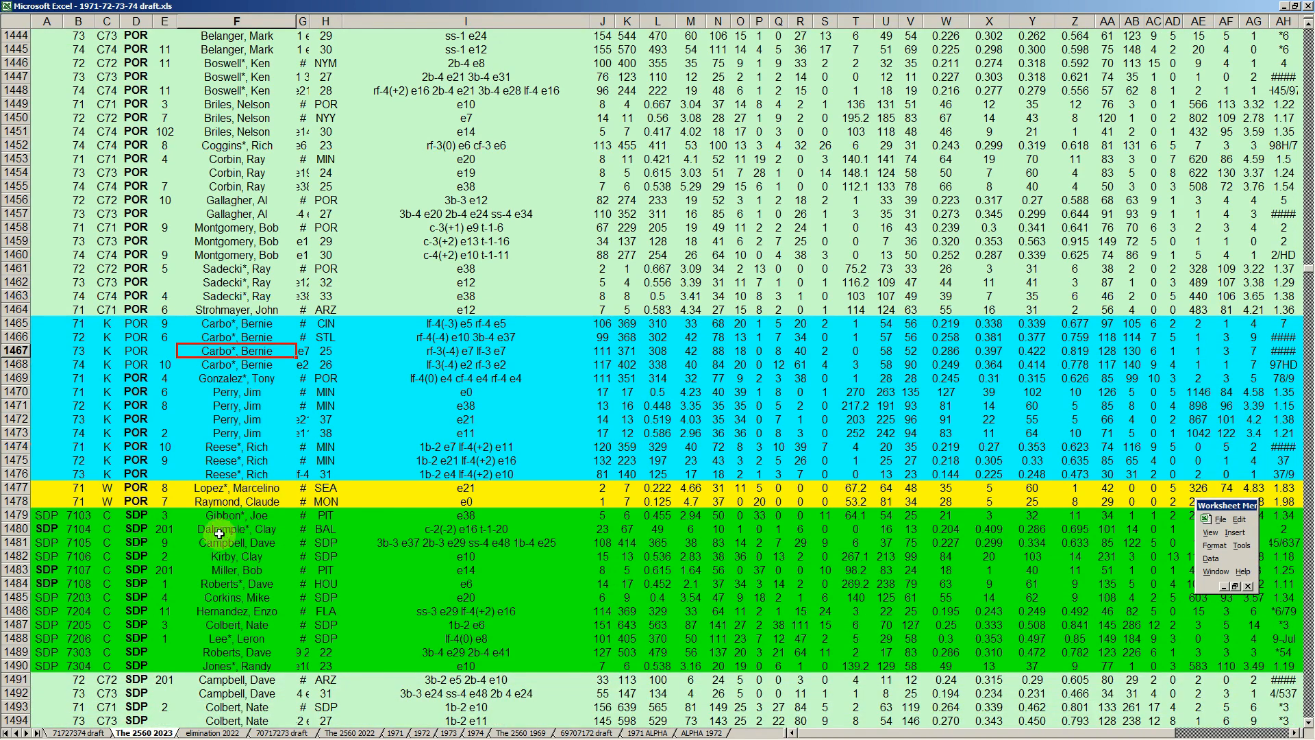
left_click(221, 556)
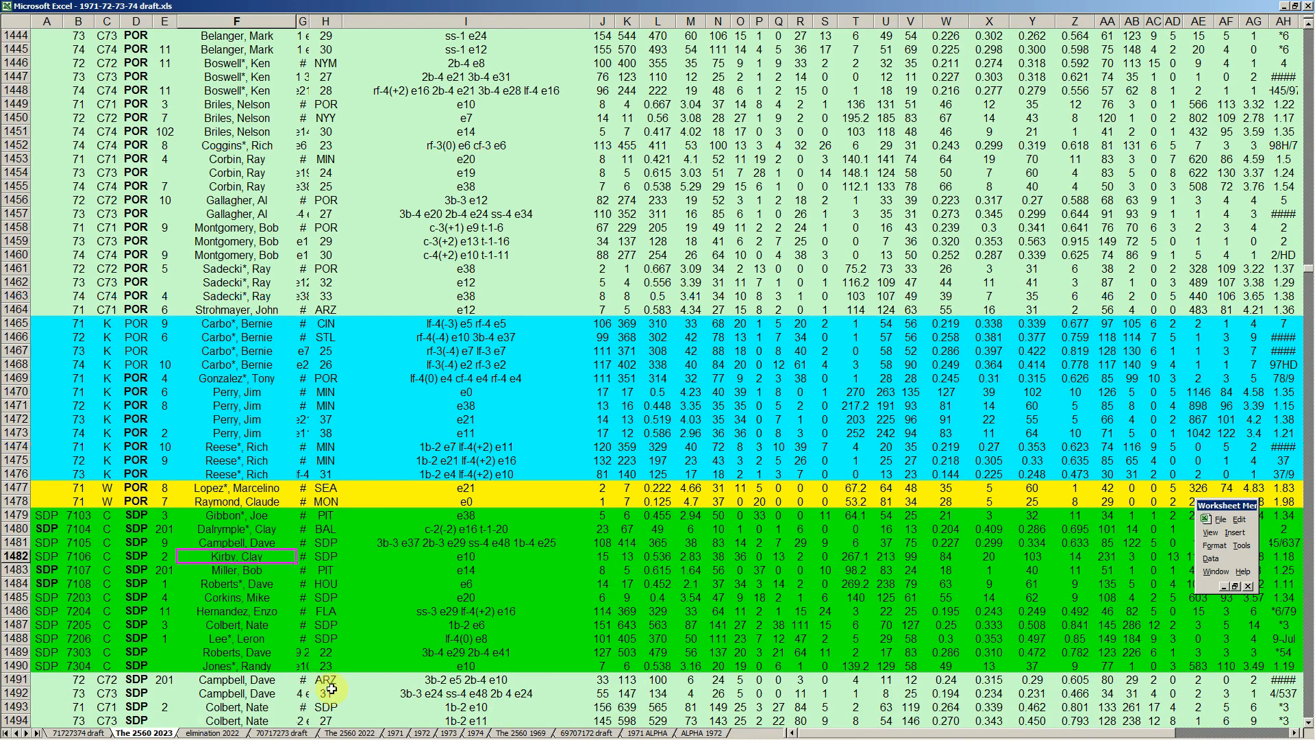
left_click(284, 732)
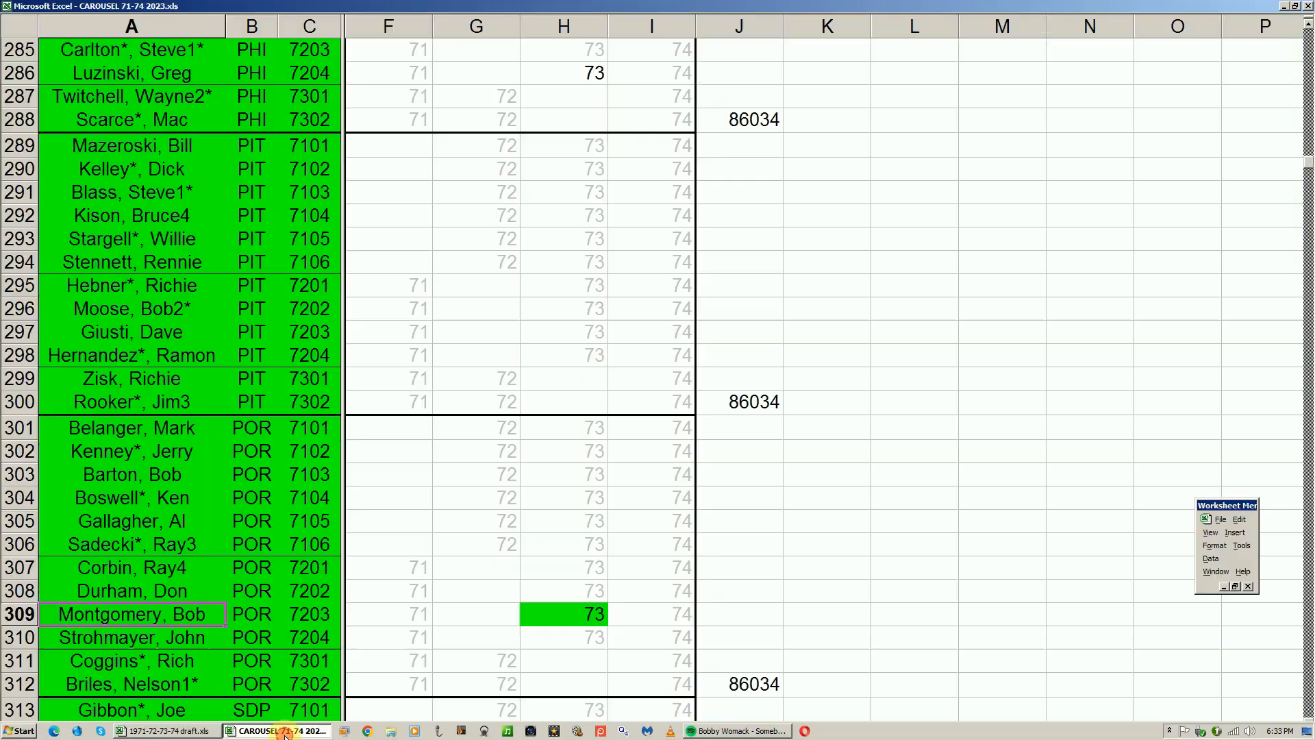
left_click(308, 569)
scroll(270, 604, "down", 4)
left_click(428, 507)
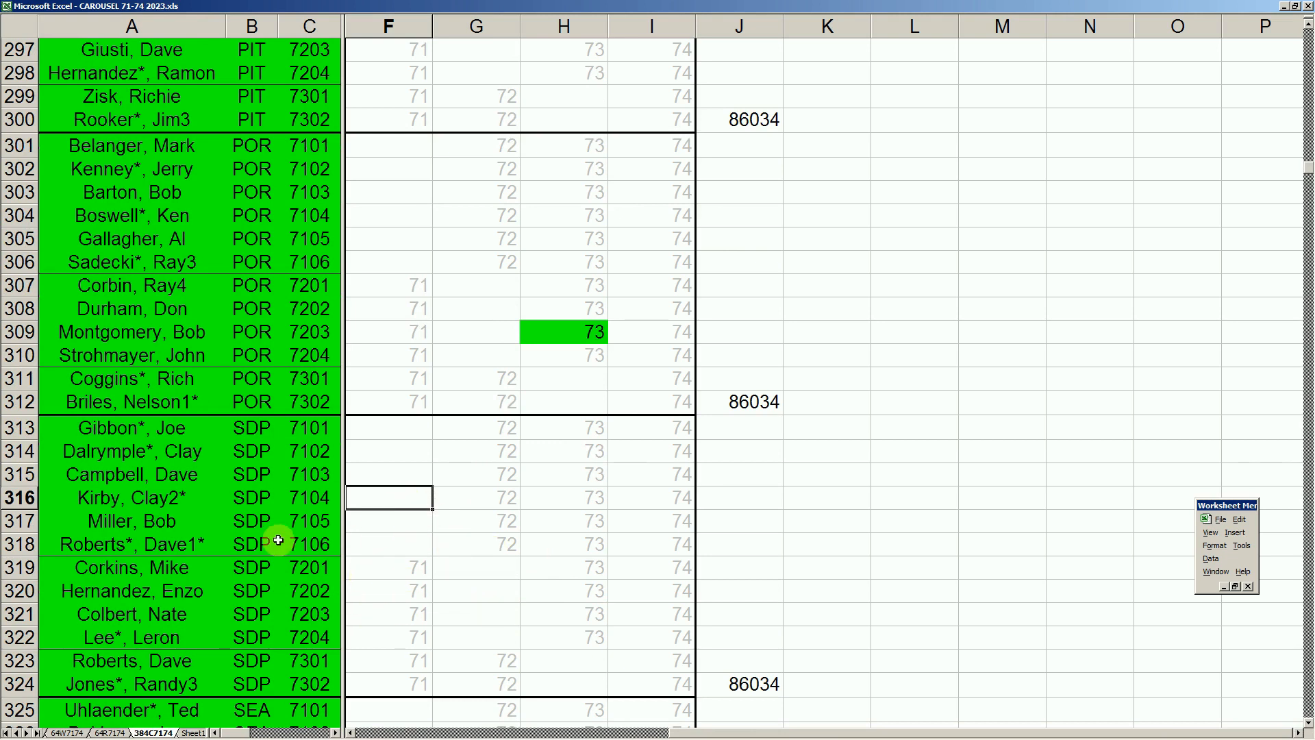
left_click(187, 735)
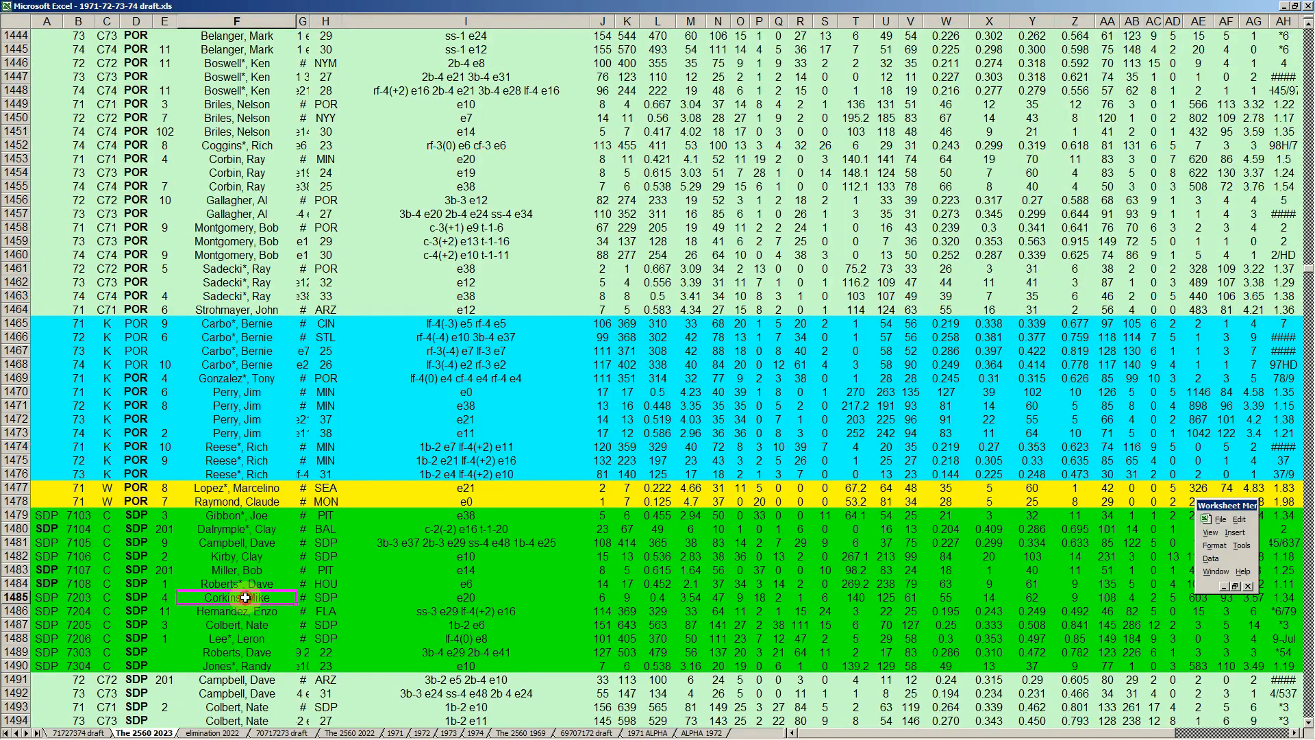
left_click(239, 598)
scroll(241, 597, "down", 6)
scroll(241, 598, "down", 7)
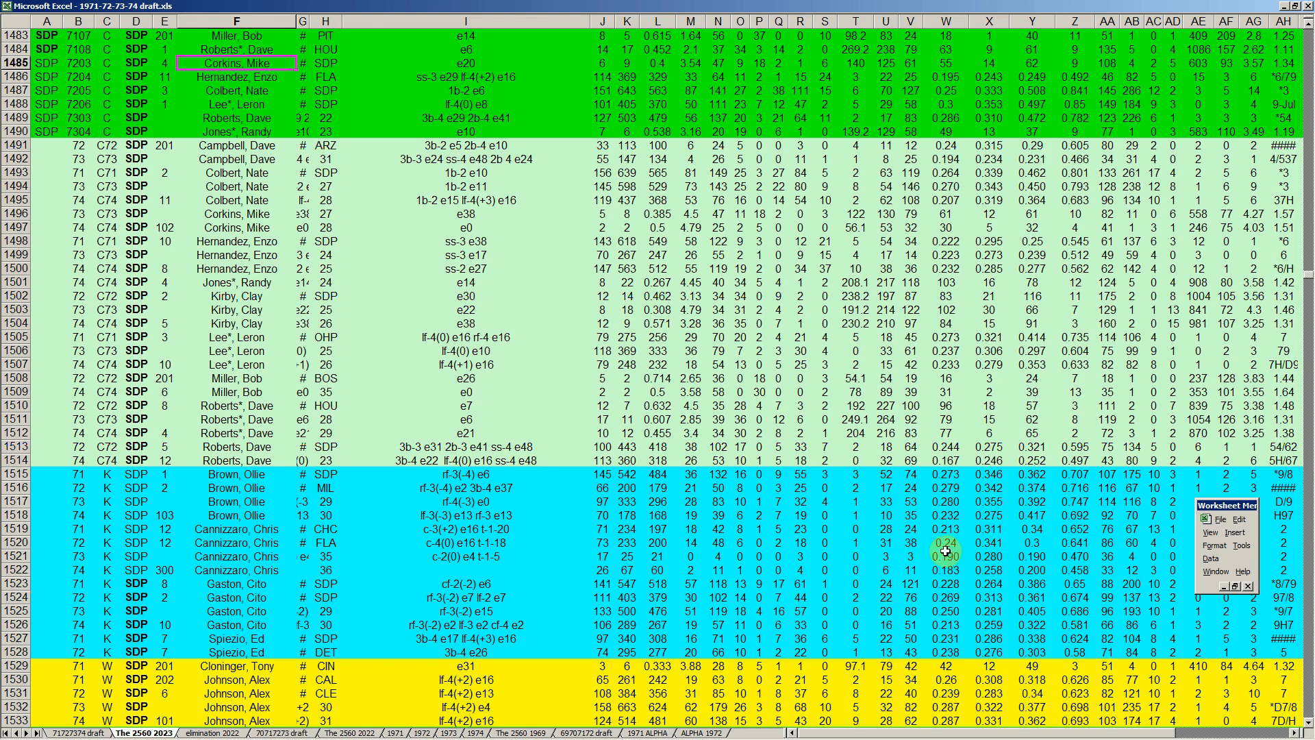
left_click_drag(17, 583, 24, 624)
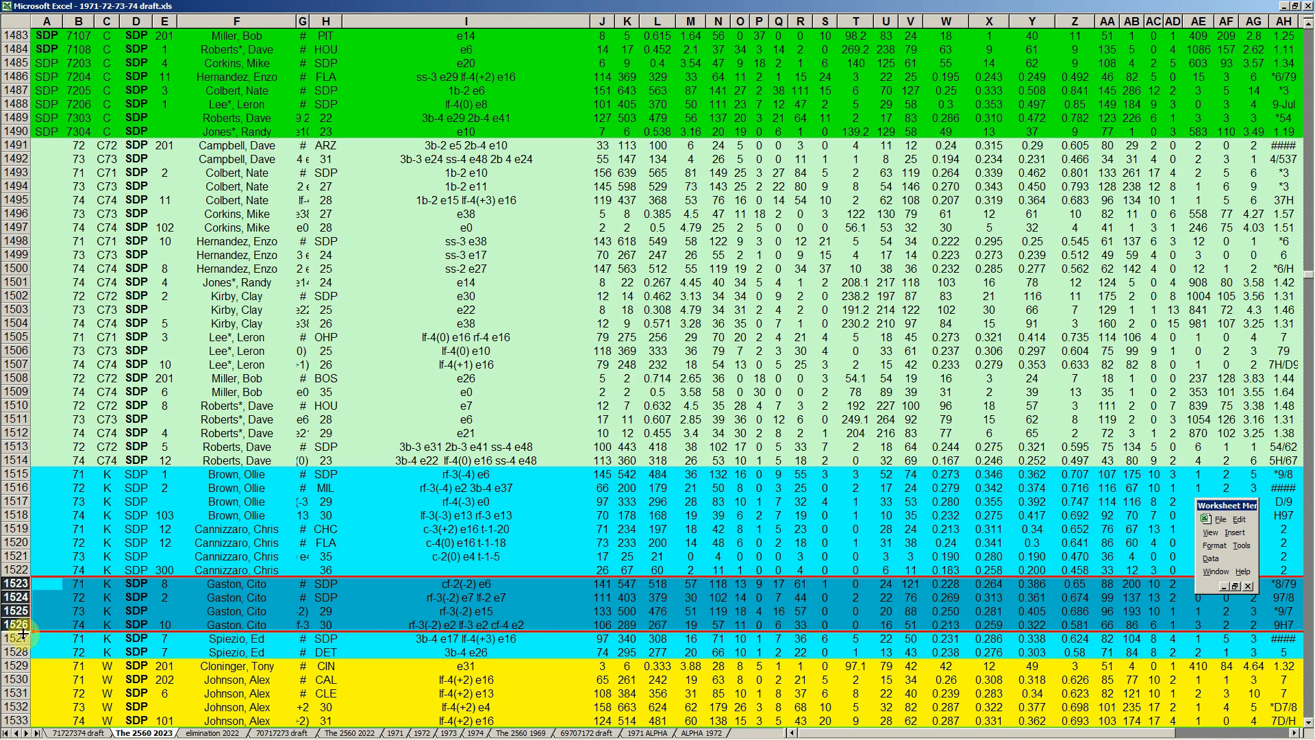
left_click_drag(22, 638, 23, 652)
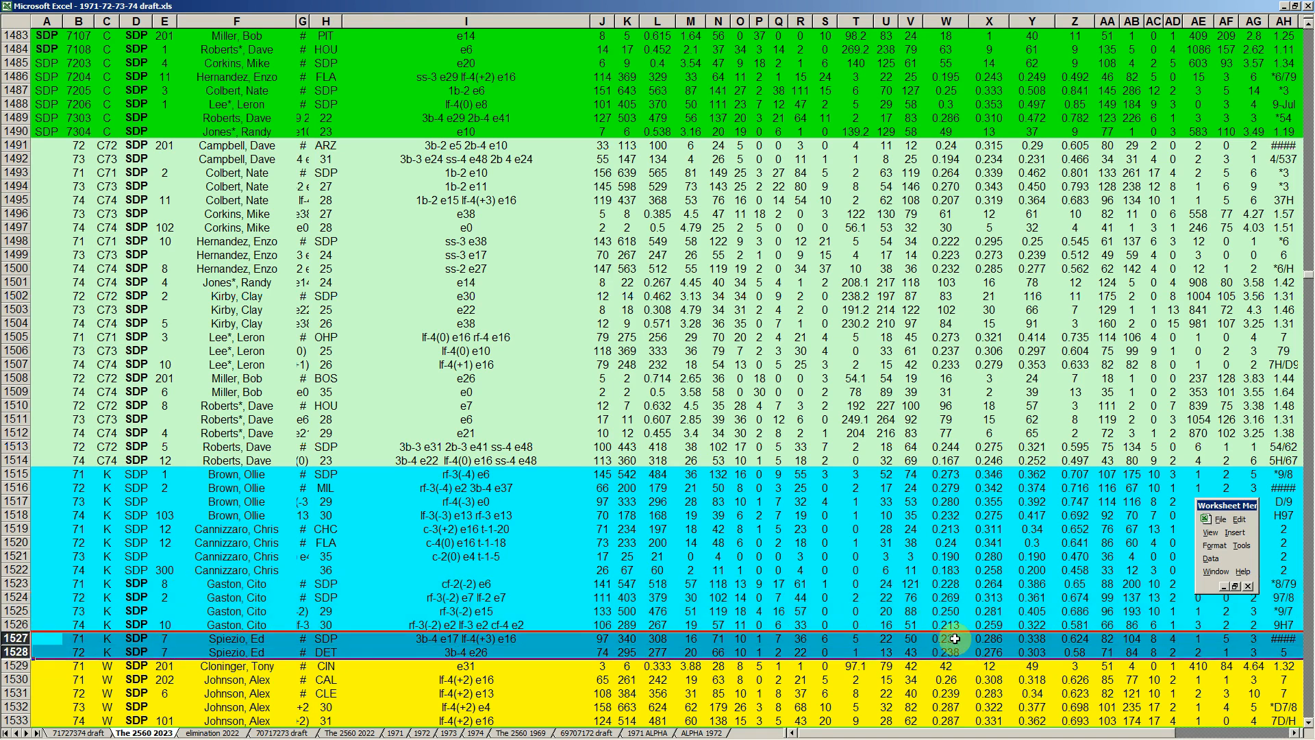
left_click(261, 571)
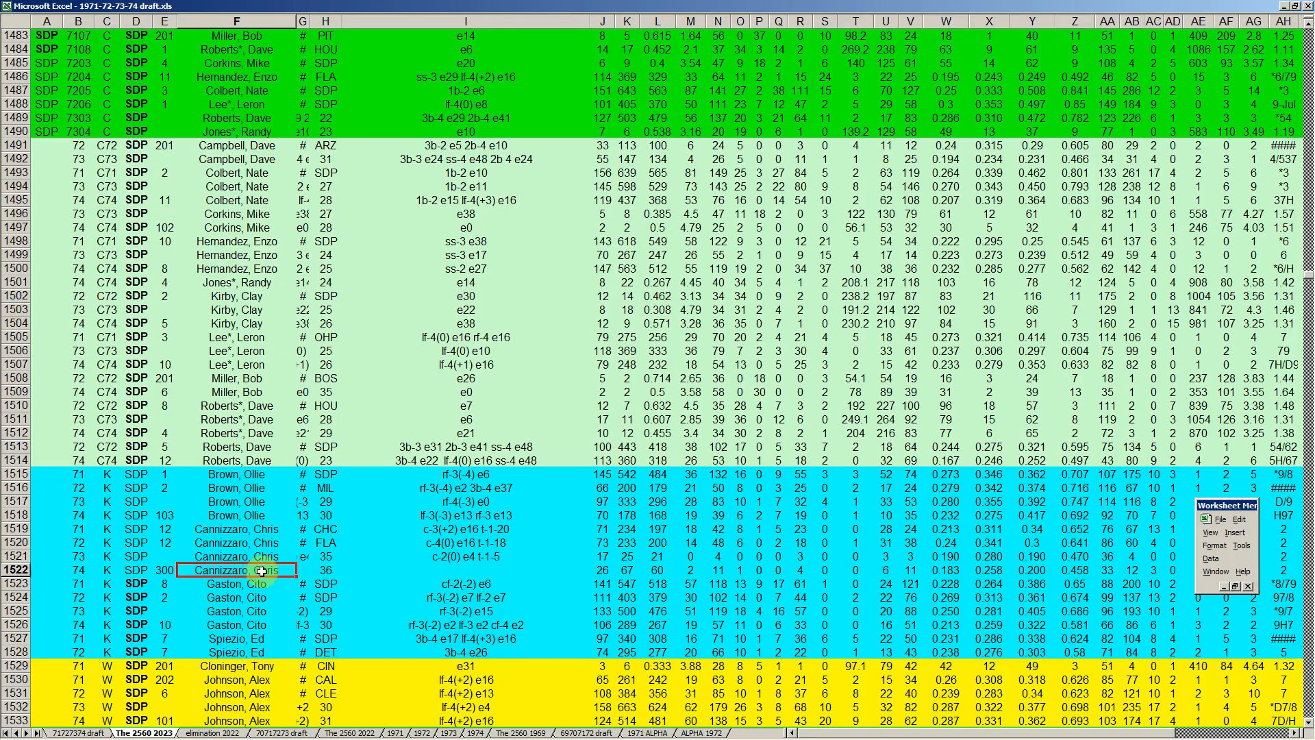
- Find the unassigned 1973 section and select the SDP player rows 2070 to 2079
key("Page_Down")
key("Page_Down")
key("Page_Down")
key("Page_Down")
key("Page_Down")
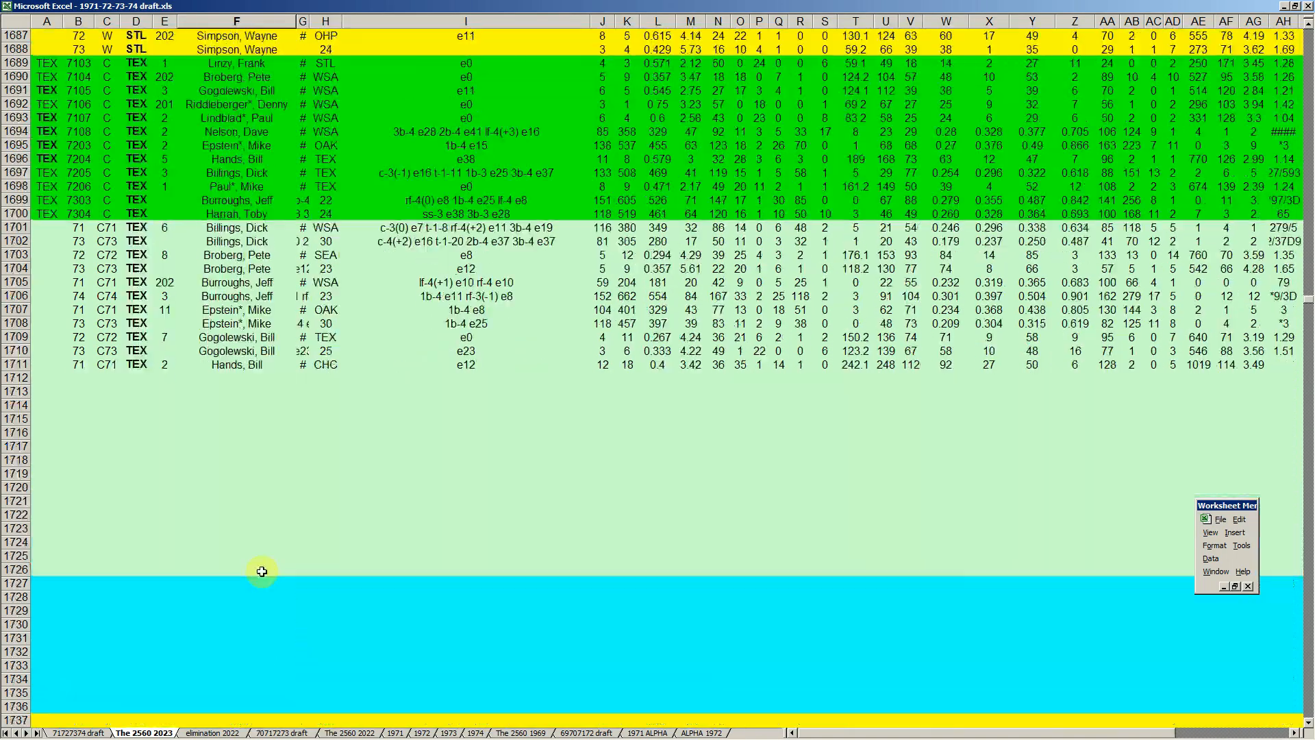
key("Page_Down")
key("Page_Down")
key("Page_Down")
key("Page_Down")
key("Page_Down")
key("Page_Down")
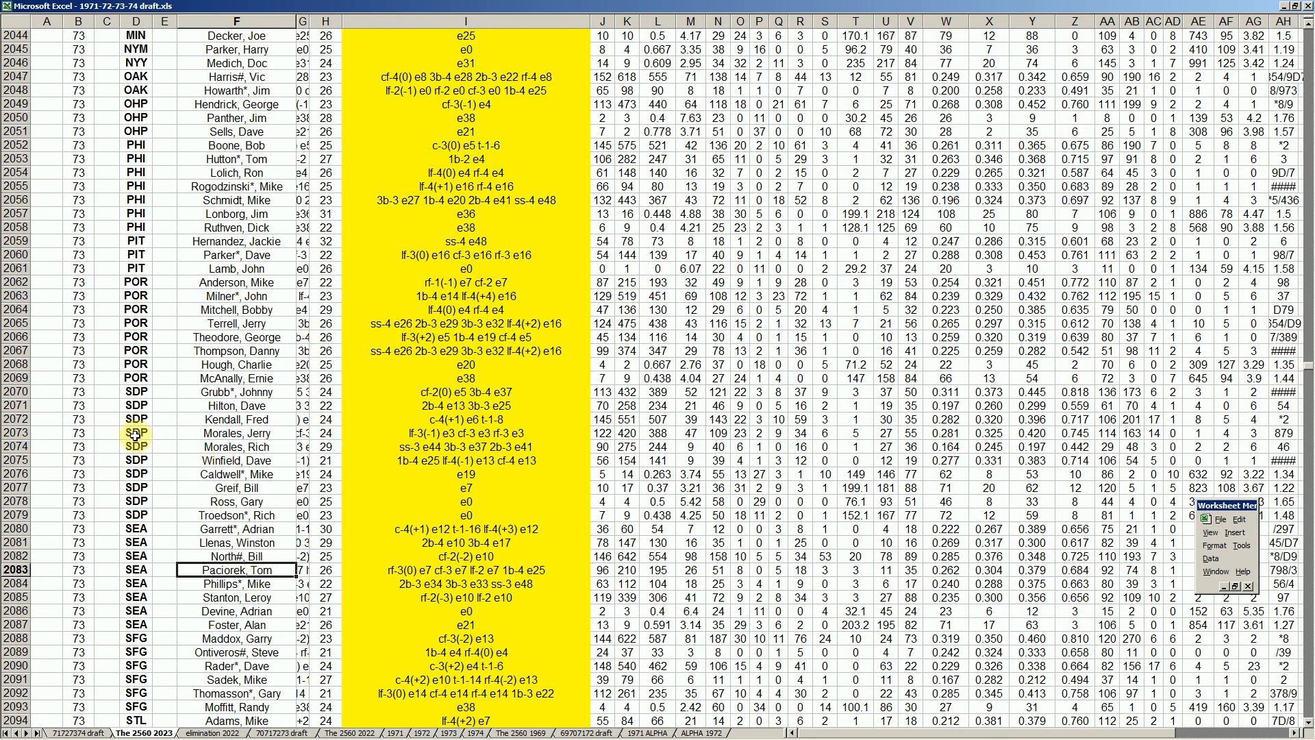
left_click_drag(15, 393, 26, 515)
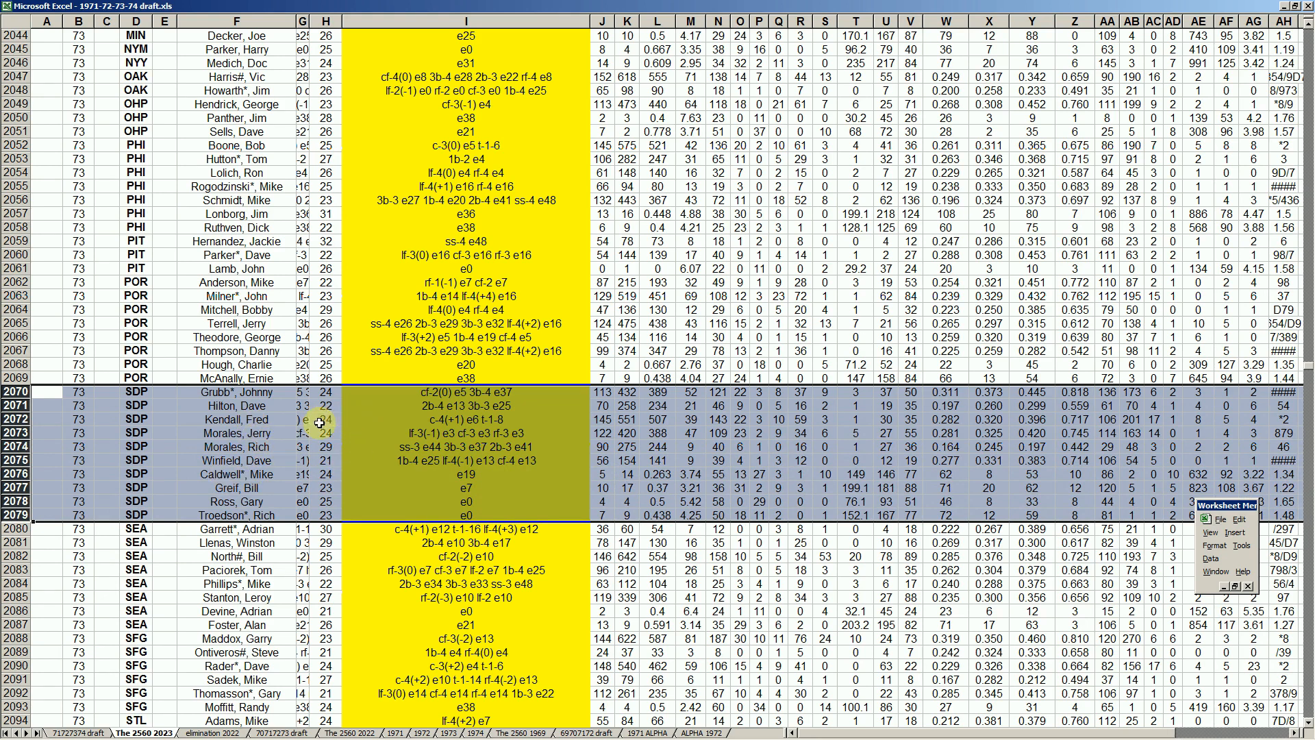
- Select the SDP ages in H2070 to H2077, highlight rows 2070 to 2077, then select cell J2077 to review that pitcher
left_click_drag(330, 394, 327, 489)
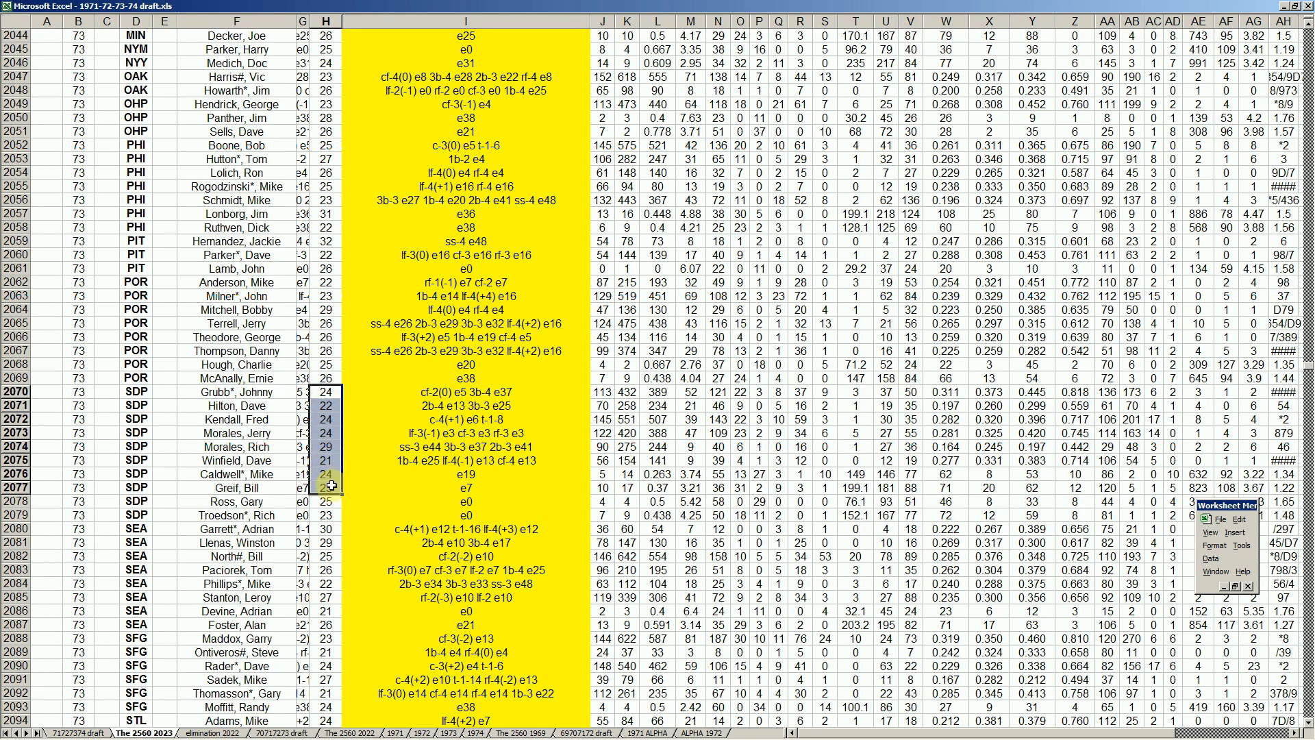
left_click(16, 392)
left_click_drag(17, 393, 20, 488)
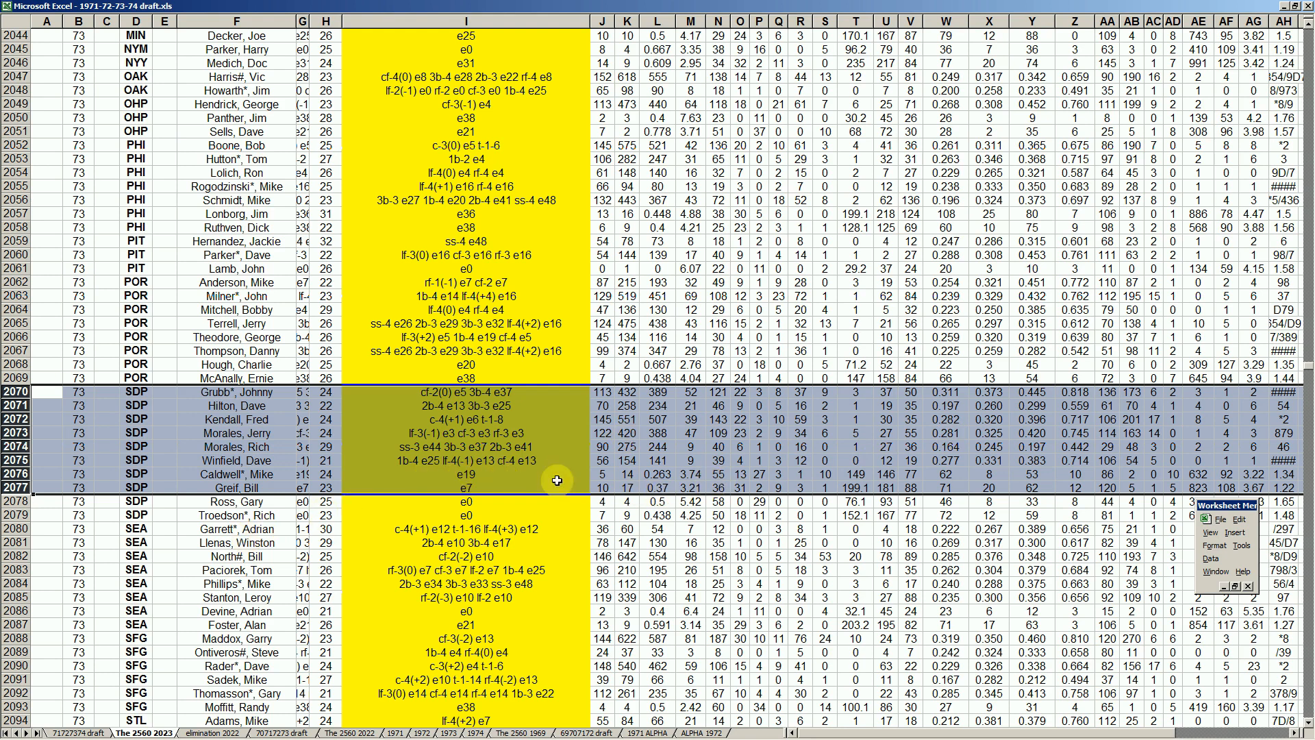
left_click(612, 488)
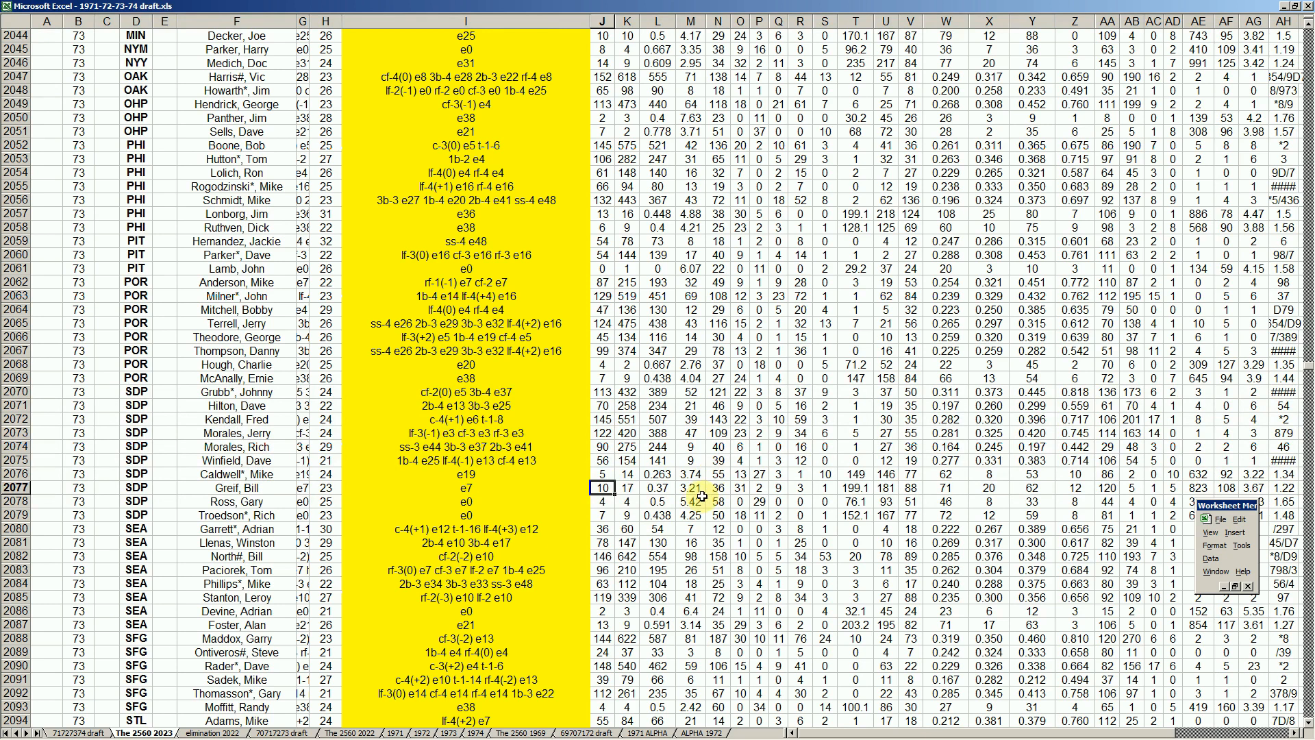
- Find the unassigned 1974 section and select the SDP player rows 2281 to 2289
left_click(257, 526)
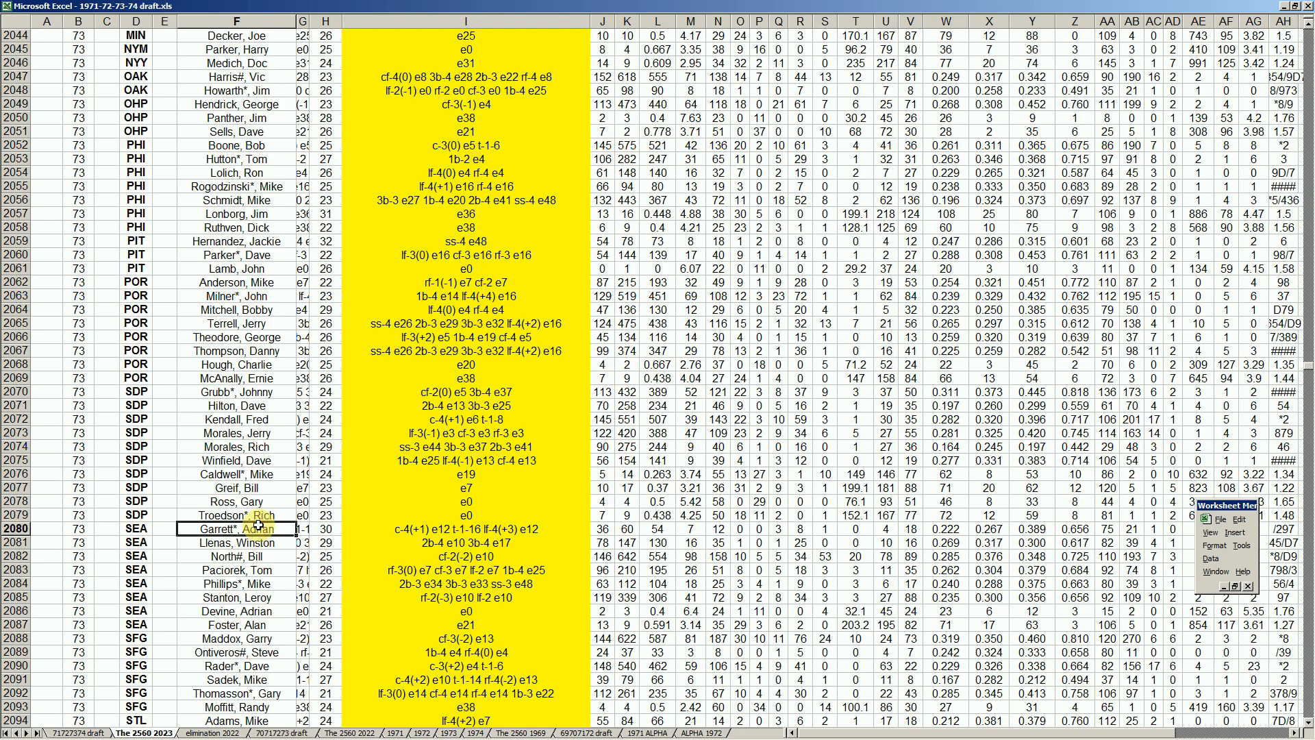
key("Page_Down")
key("Page_Down")
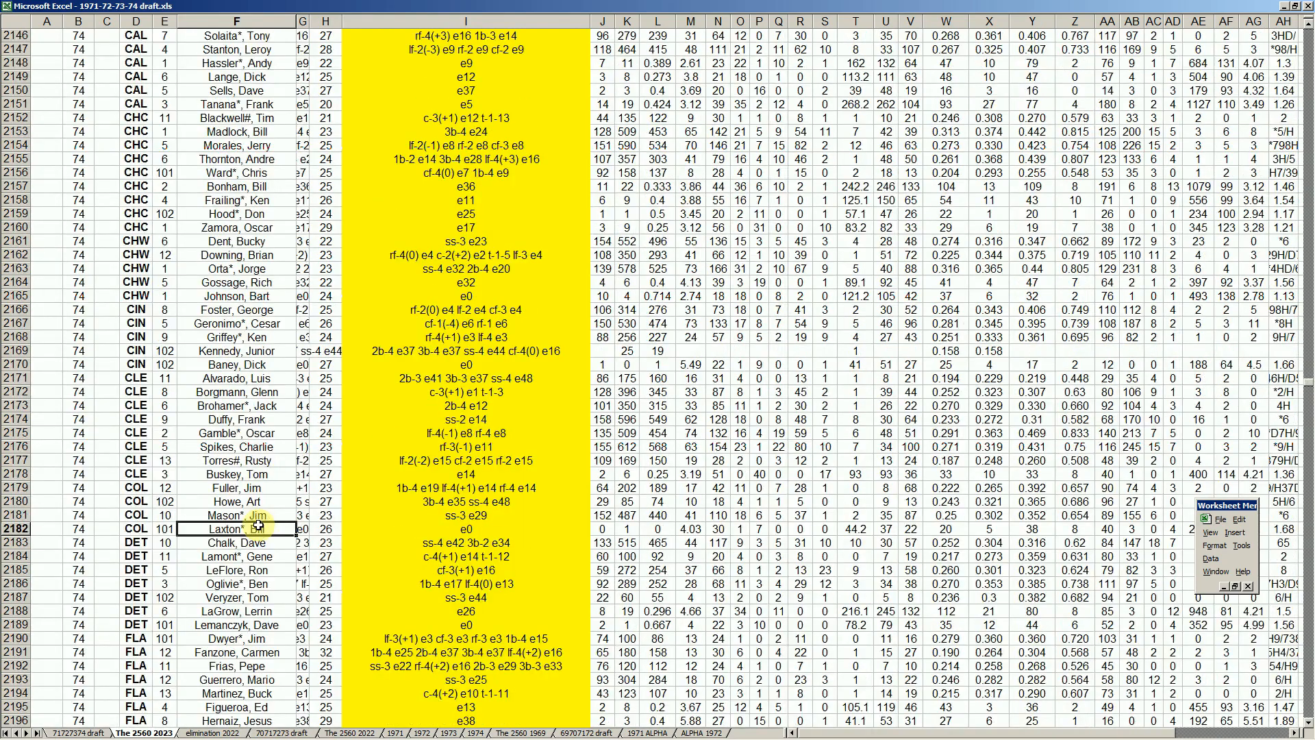
scroll(257, 525, "down", 20)
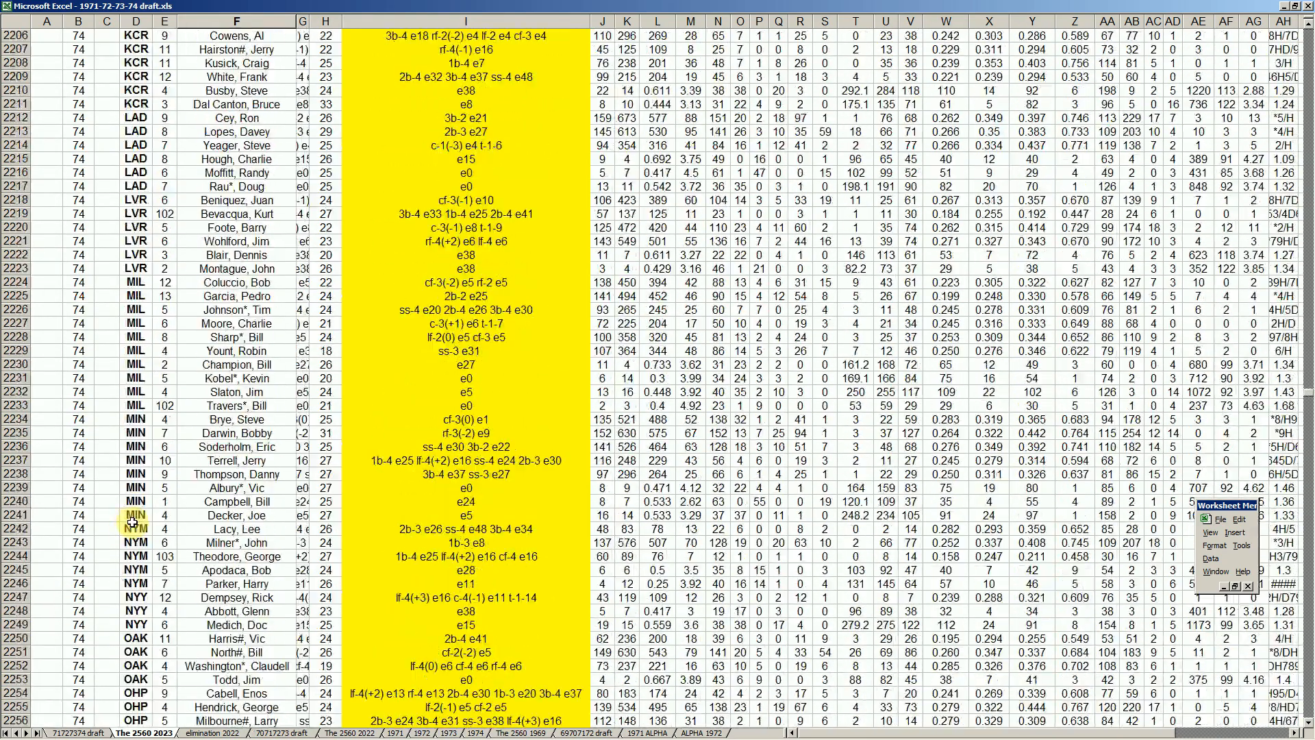
scroll(133, 523, "down", 18)
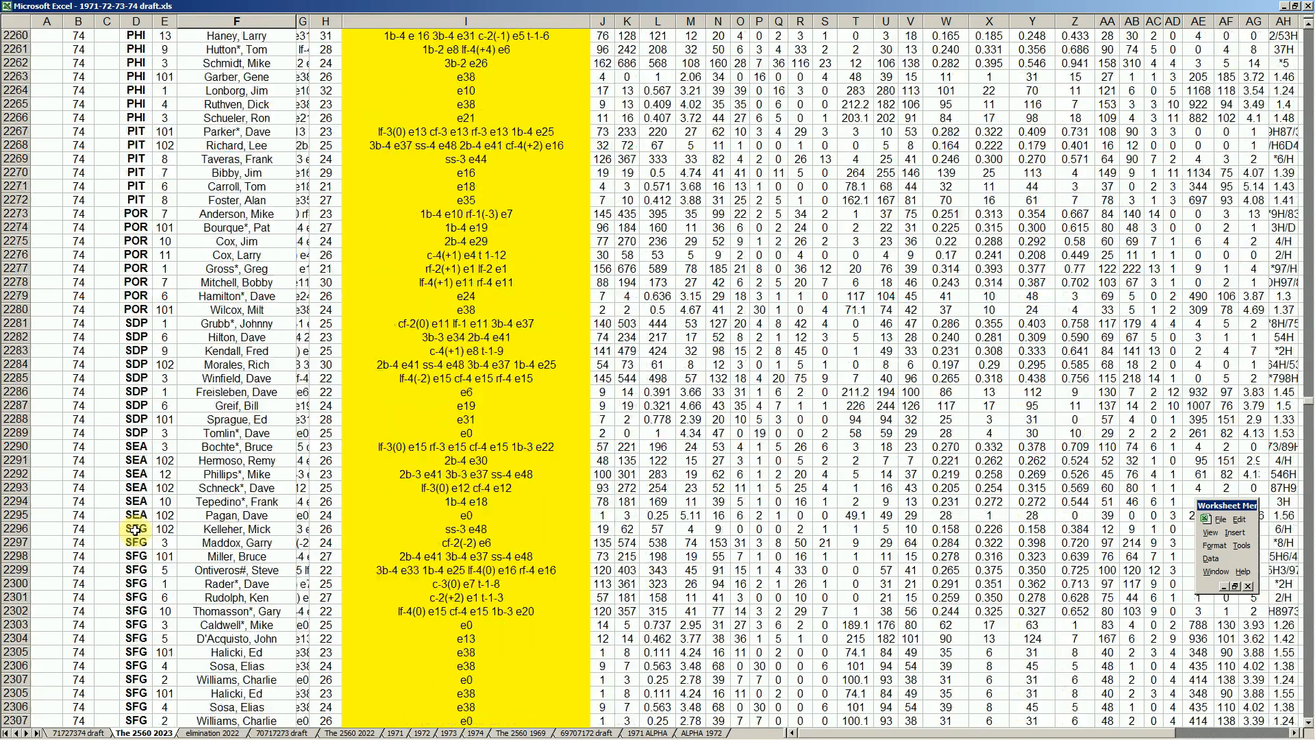
scroll(135, 530, "down", 2)
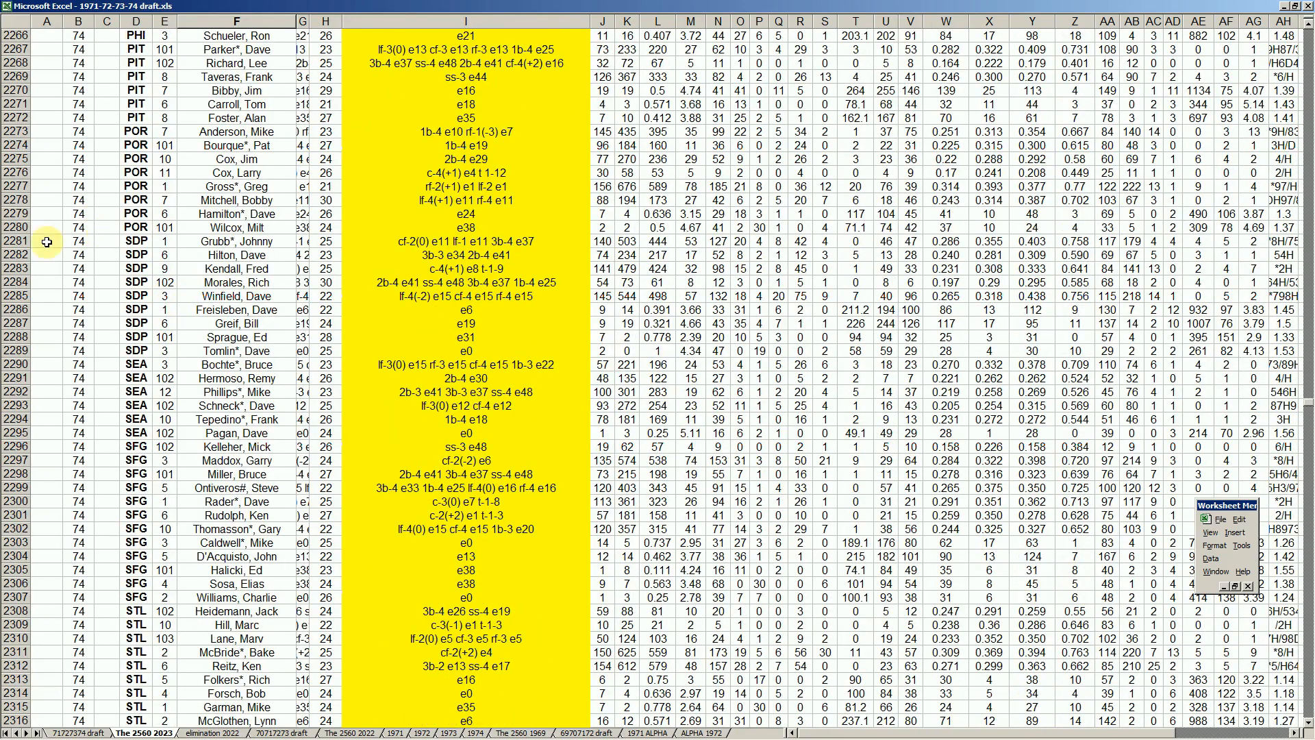
left_click_drag(15, 241, 34, 345)
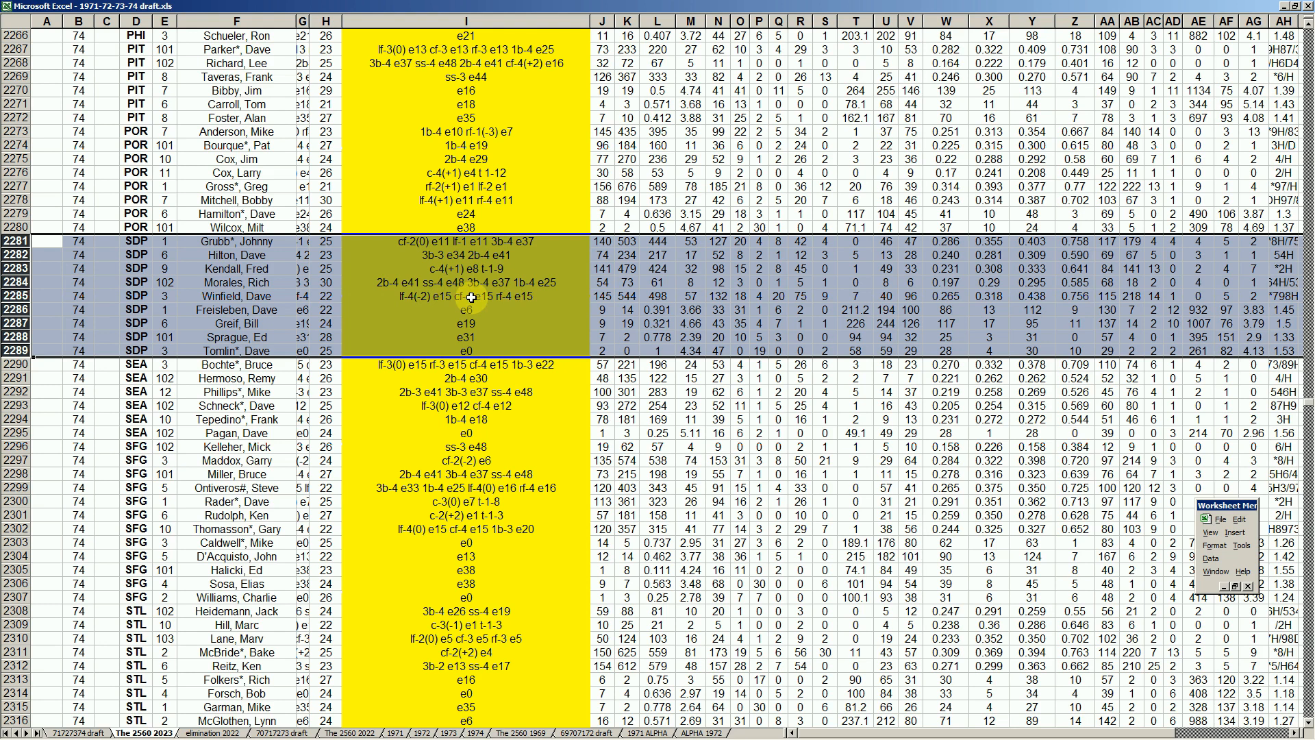
- Select cell I2286, highlight the 1974 SDP rows 2281 to 2289 again, then clear the row selection
left_click(438, 309)
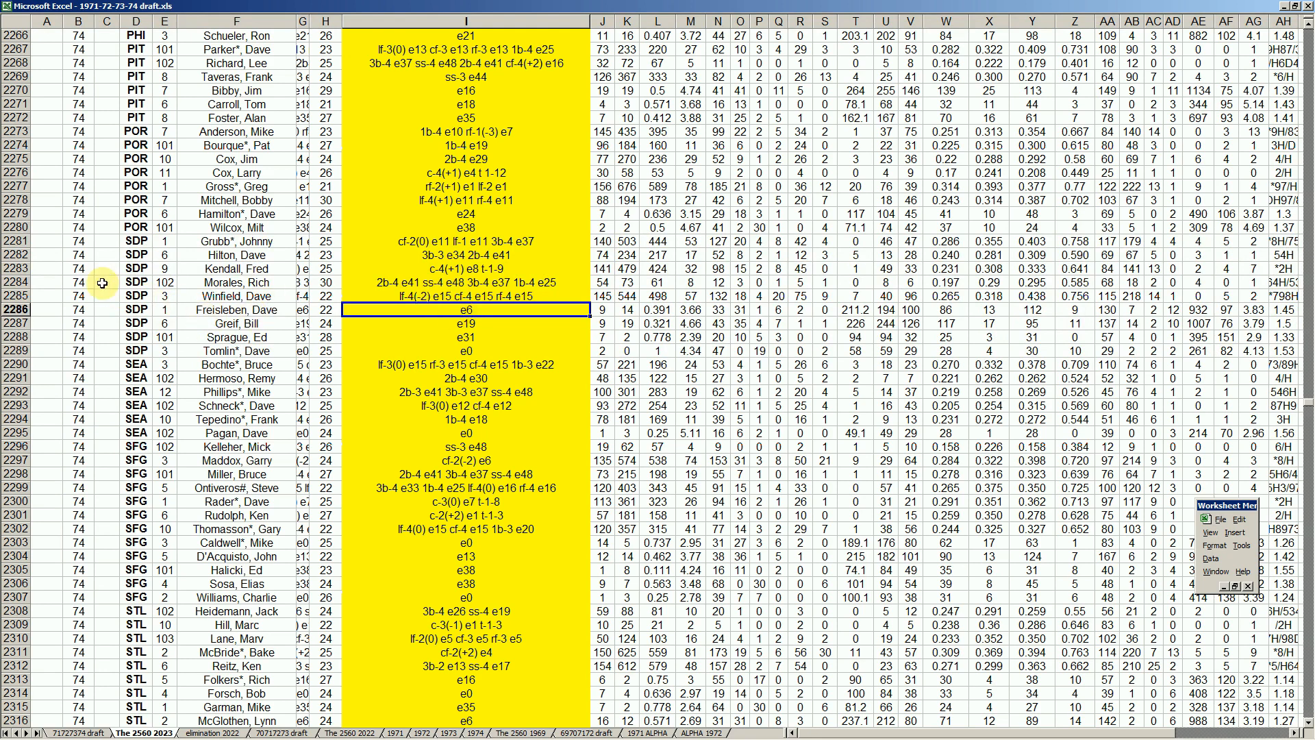
left_click_drag(15, 242, 15, 351)
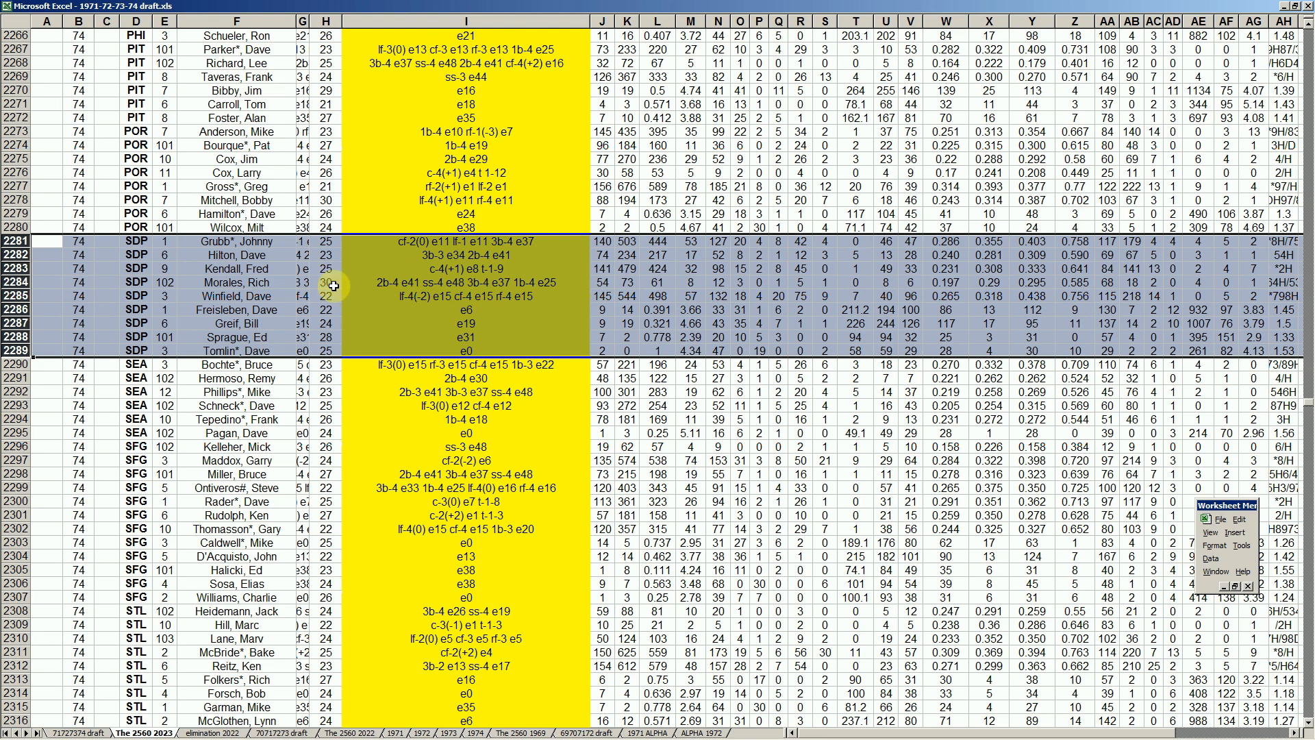
left_click(266, 240)
left_click(261, 282)
- Go back up to the SEA carousel block in rows 1534 to 1545 and select the player name in F1538
scroll(261, 282, "up", 20)
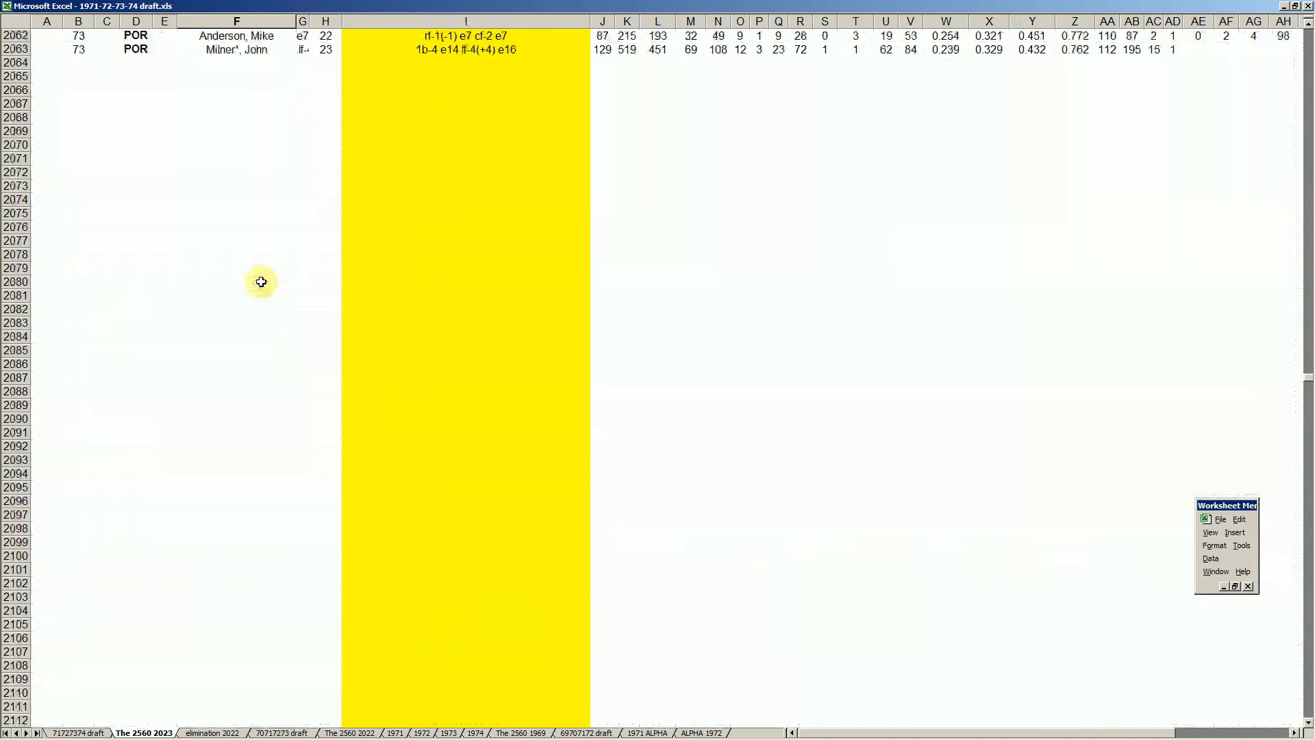
scroll(260, 283, "up", 20)
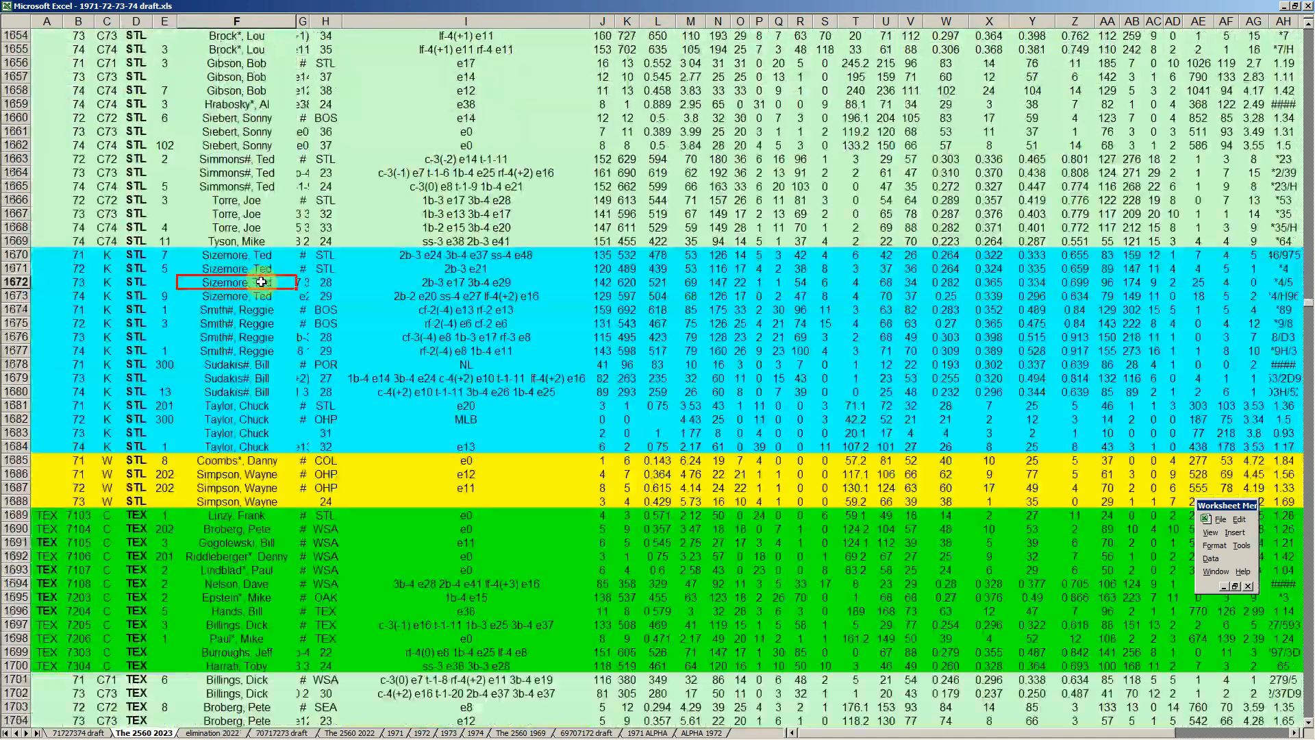
scroll(261, 282, "up", 20)
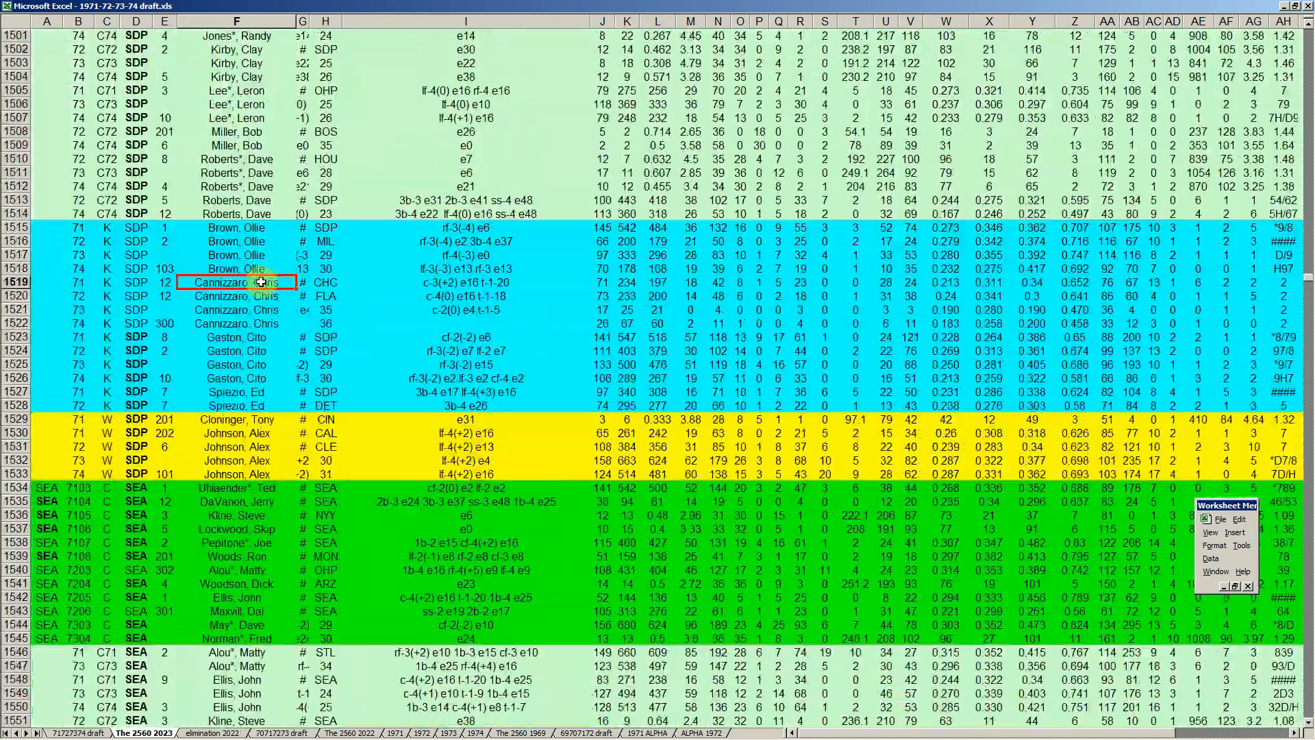
scroll(261, 283, "down", 4)
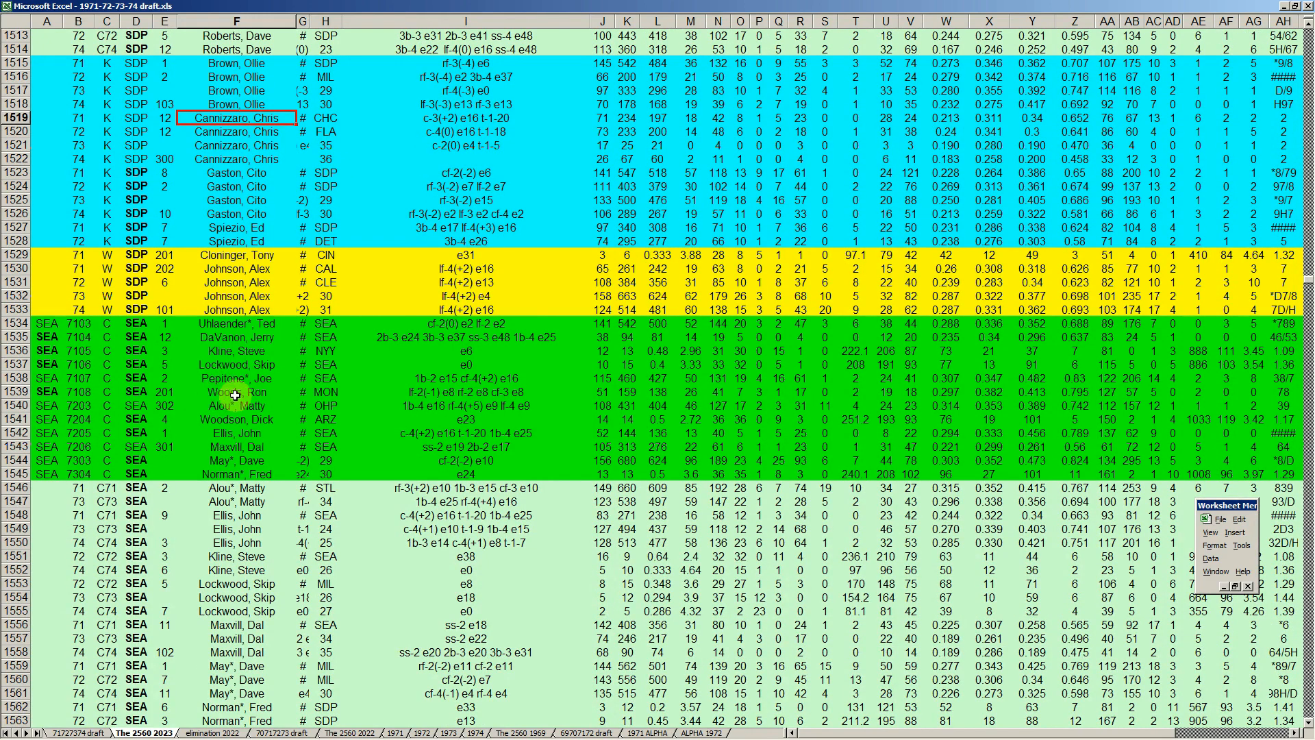
left_click(259, 379)
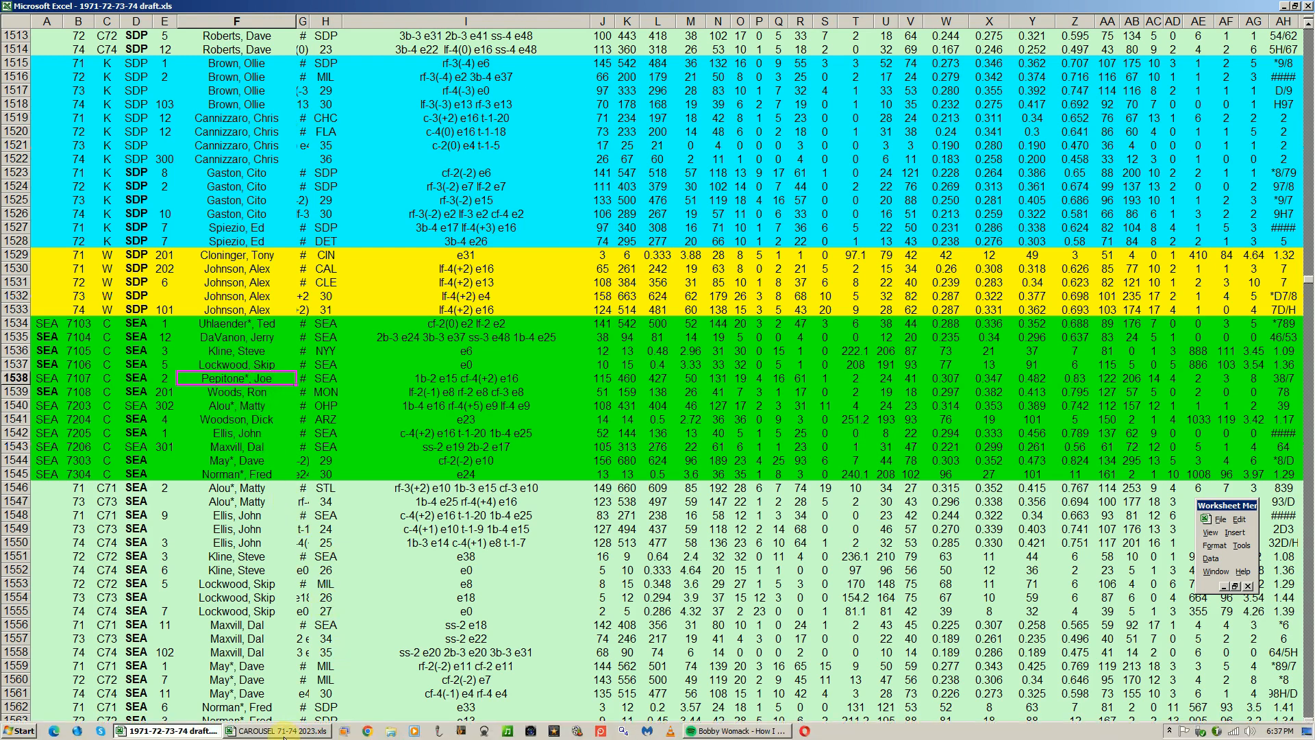
- Switch to the CAROUSEL 71-74 2023 workbook, show SEA rows 325 to 336 and select the 72 entry in G327
left_click(284, 735)
scroll(301, 479, "down", 6)
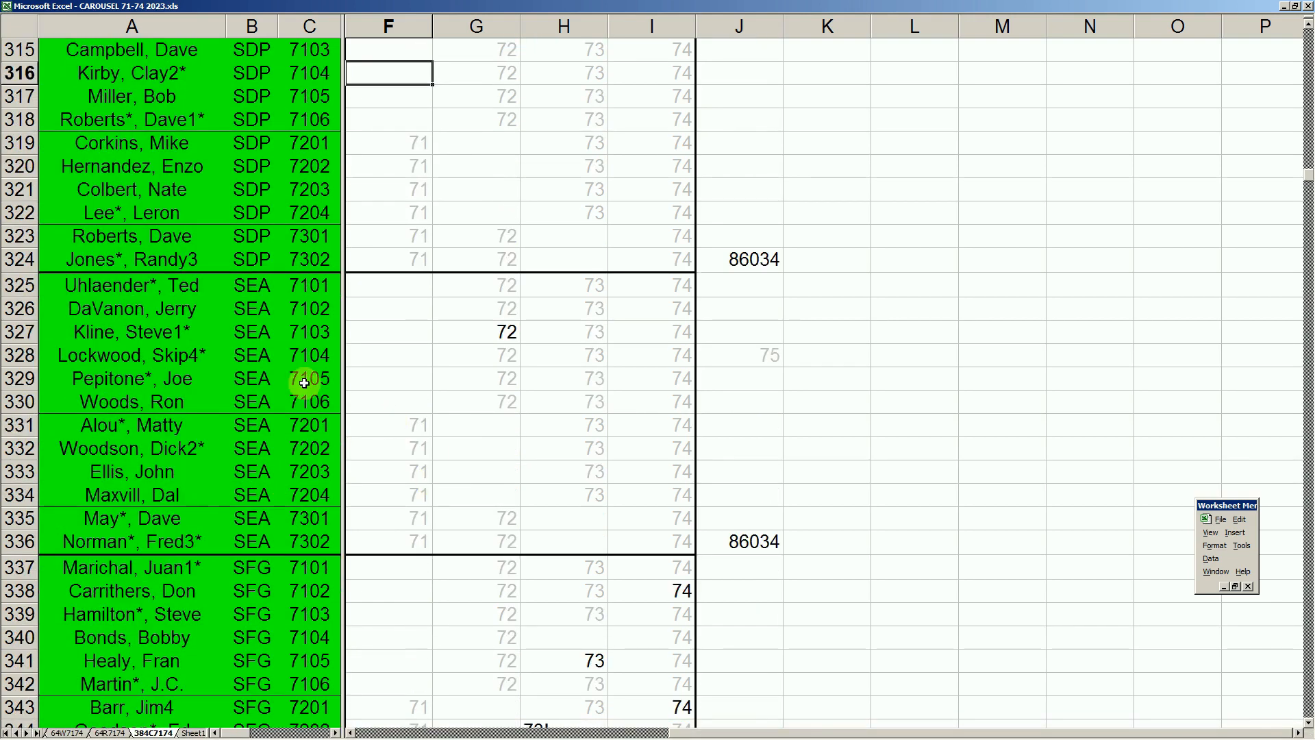
left_click(493, 335)
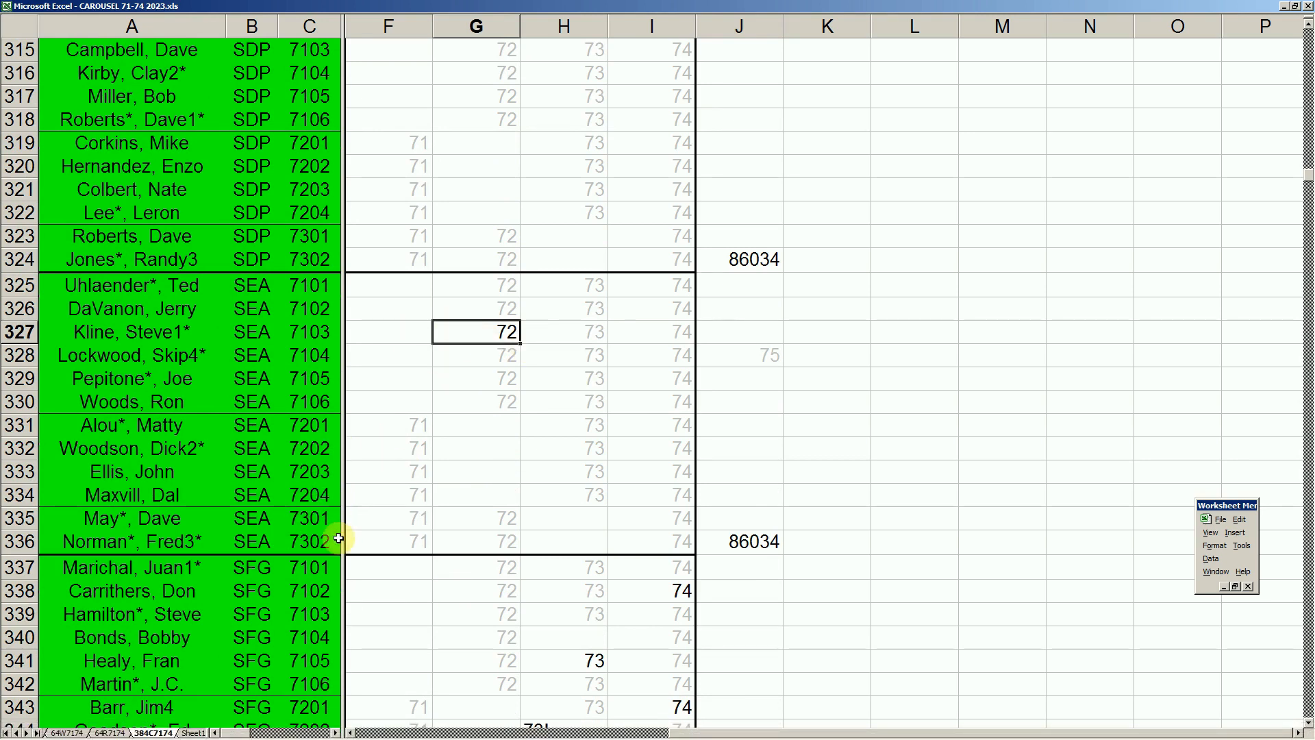
mouse_move(377, 737)
left_click(193, 731)
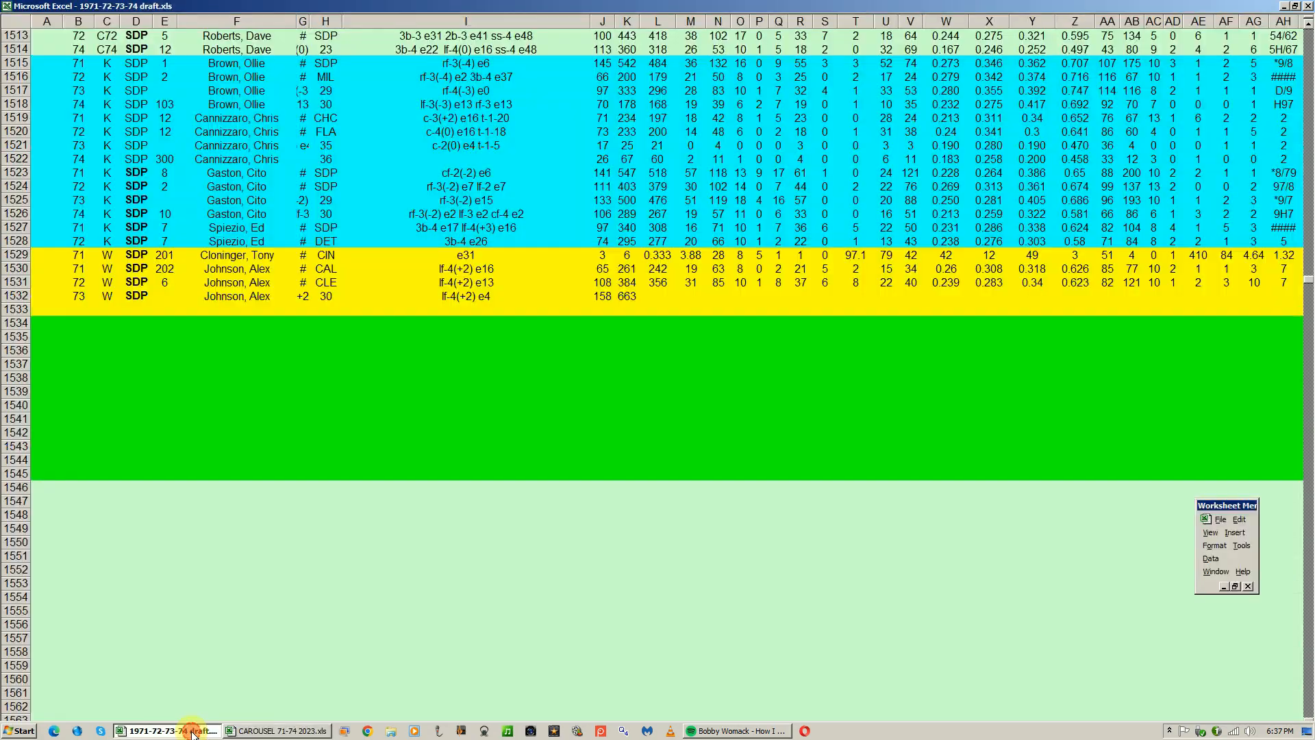
scroll(224, 413, "down", 3)
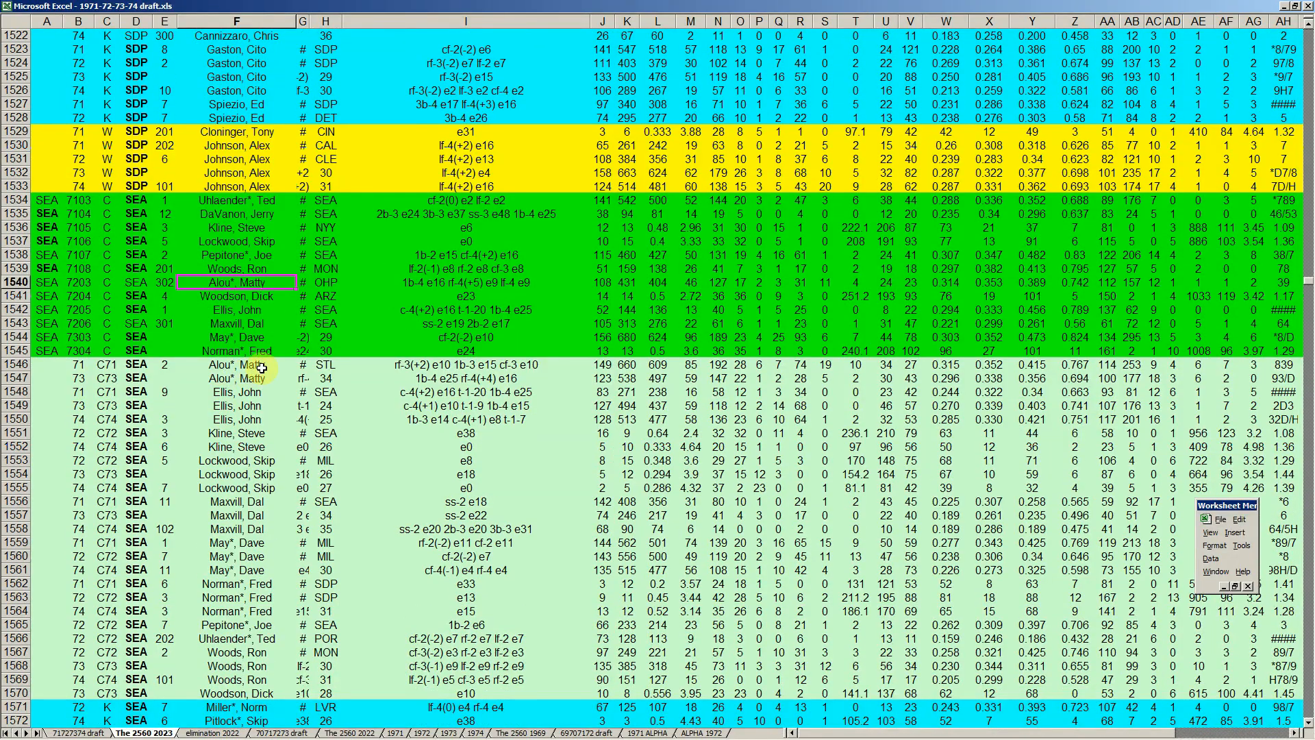
scroll(249, 329, "down", 2)
scroll(248, 325, "down", 2)
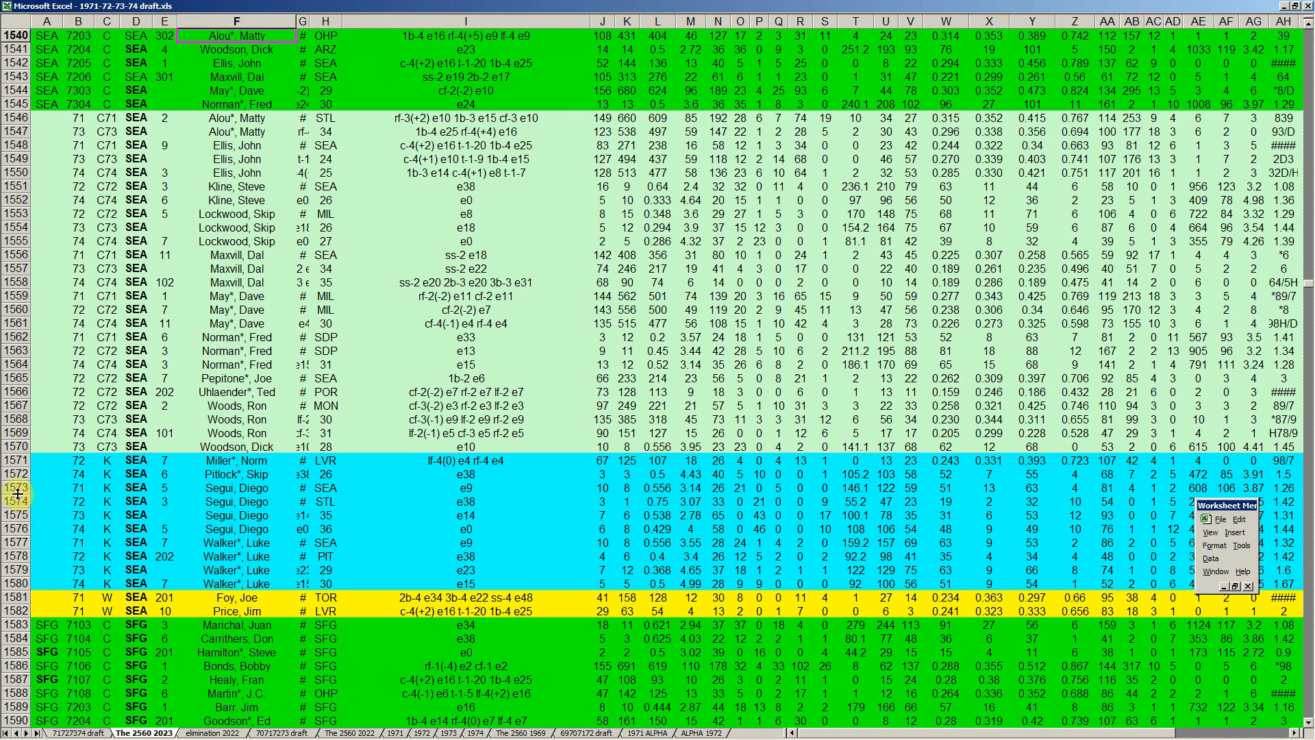
left_click_drag(20, 490, 22, 529)
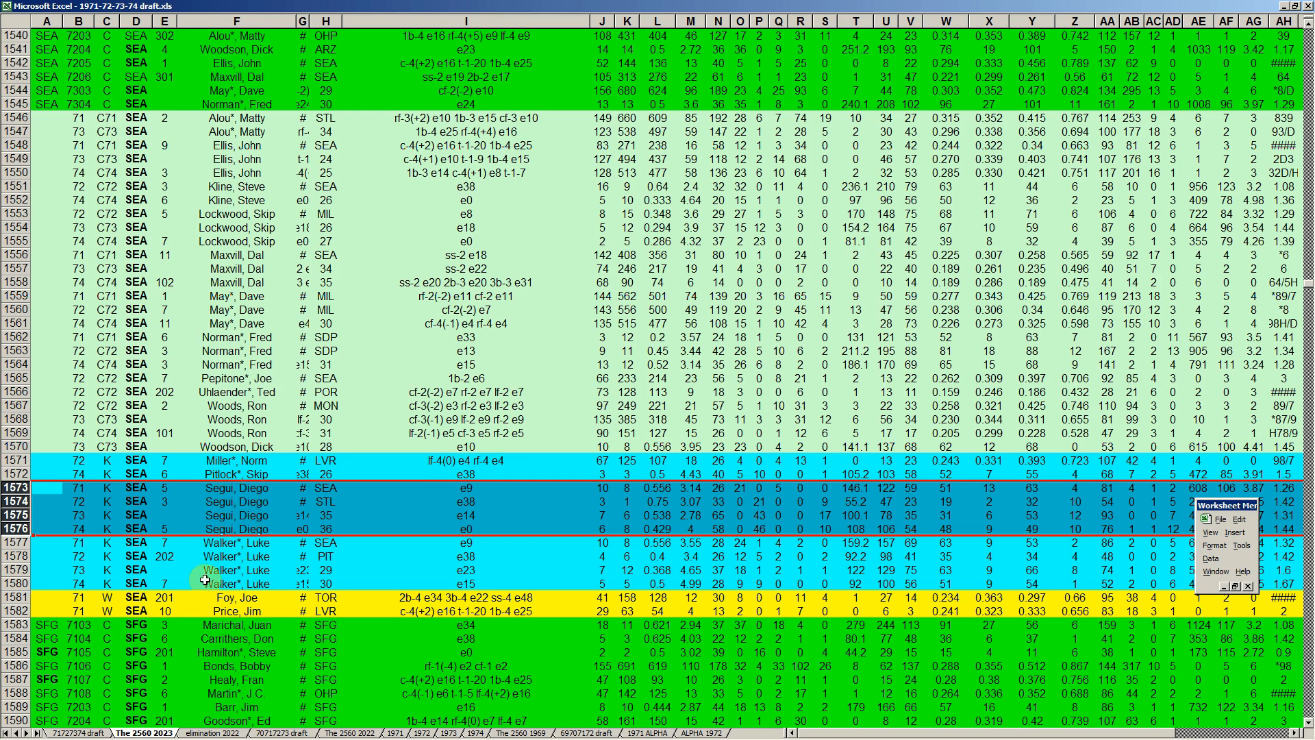
left_click_drag(22, 542, 22, 585)
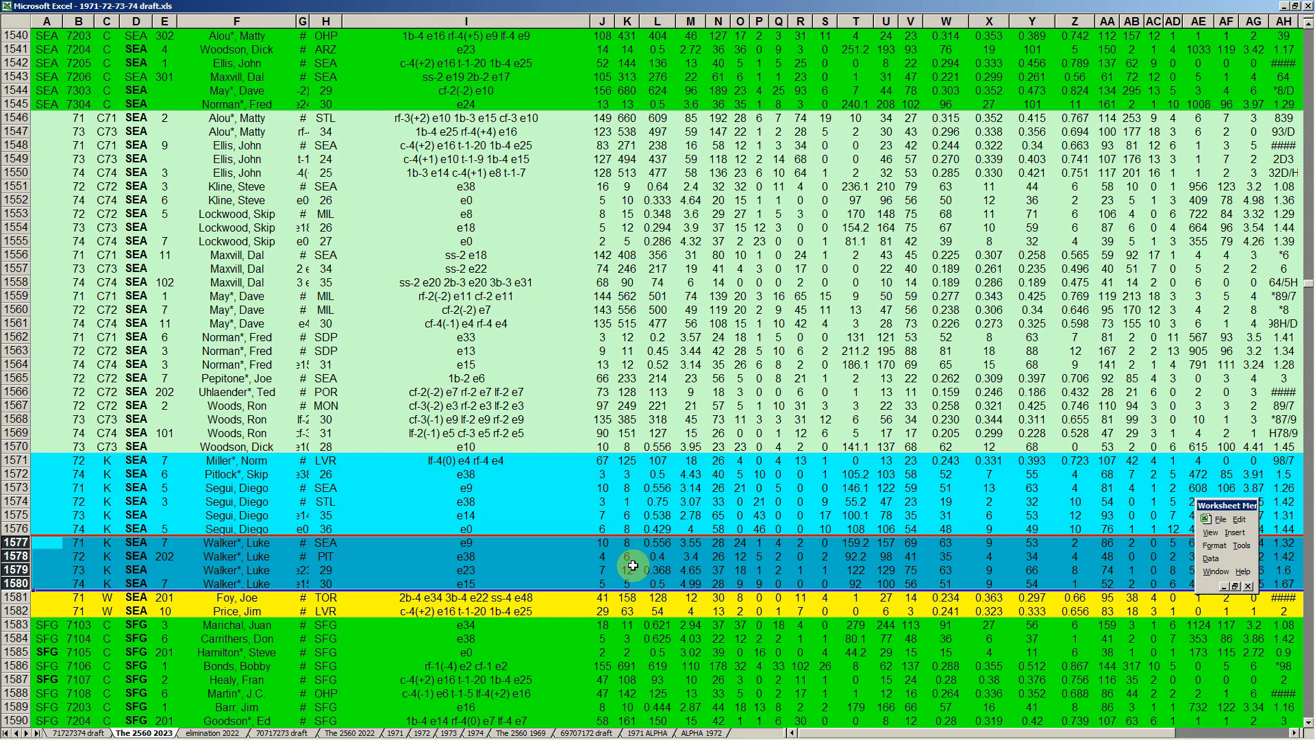
left_click(243, 501)
left_click(259, 538)
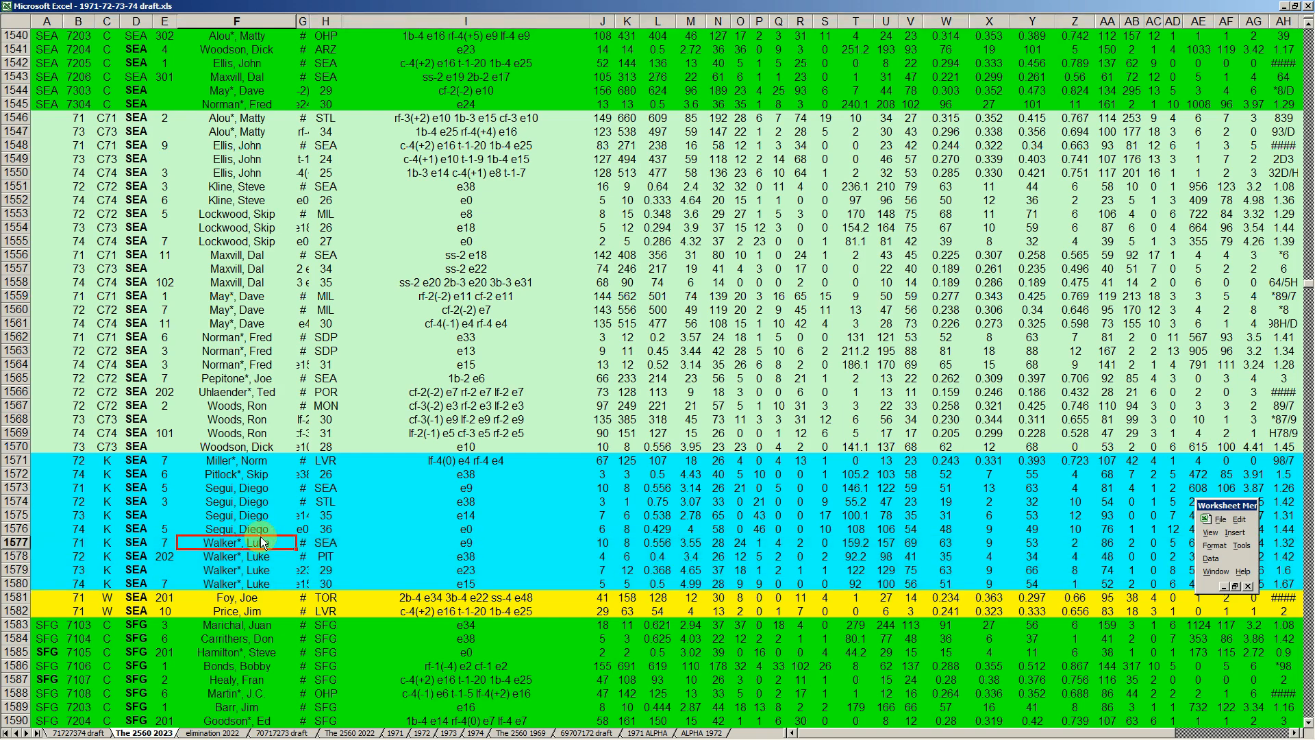
key("Up")
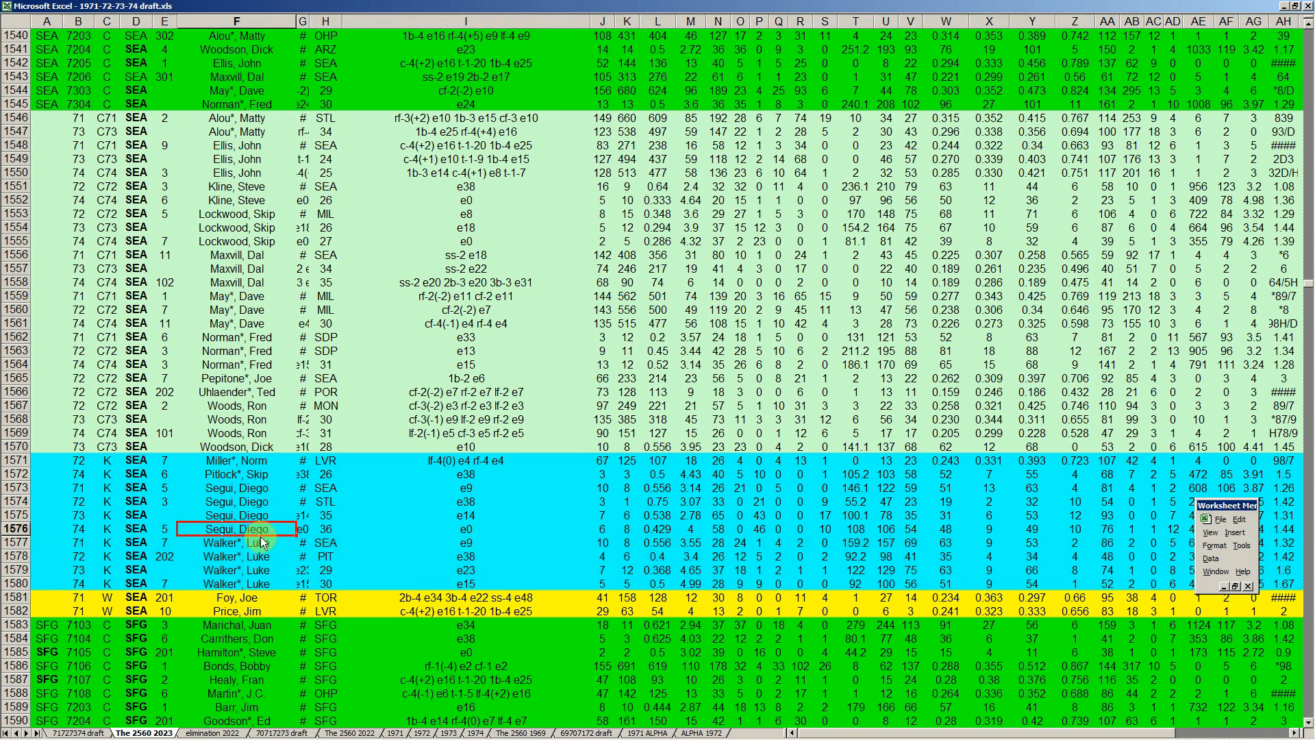
- Find the unassigned 1973 section, highlight the SEA player rows 2080 to 2087, then clear the row selection
key("Page_Down")
key("Page_Down")
key("Page_Down")
key("Page_Down")
key("Page_Down")
key("Page_Down")
key("Page_Down")
key("Page_Down")
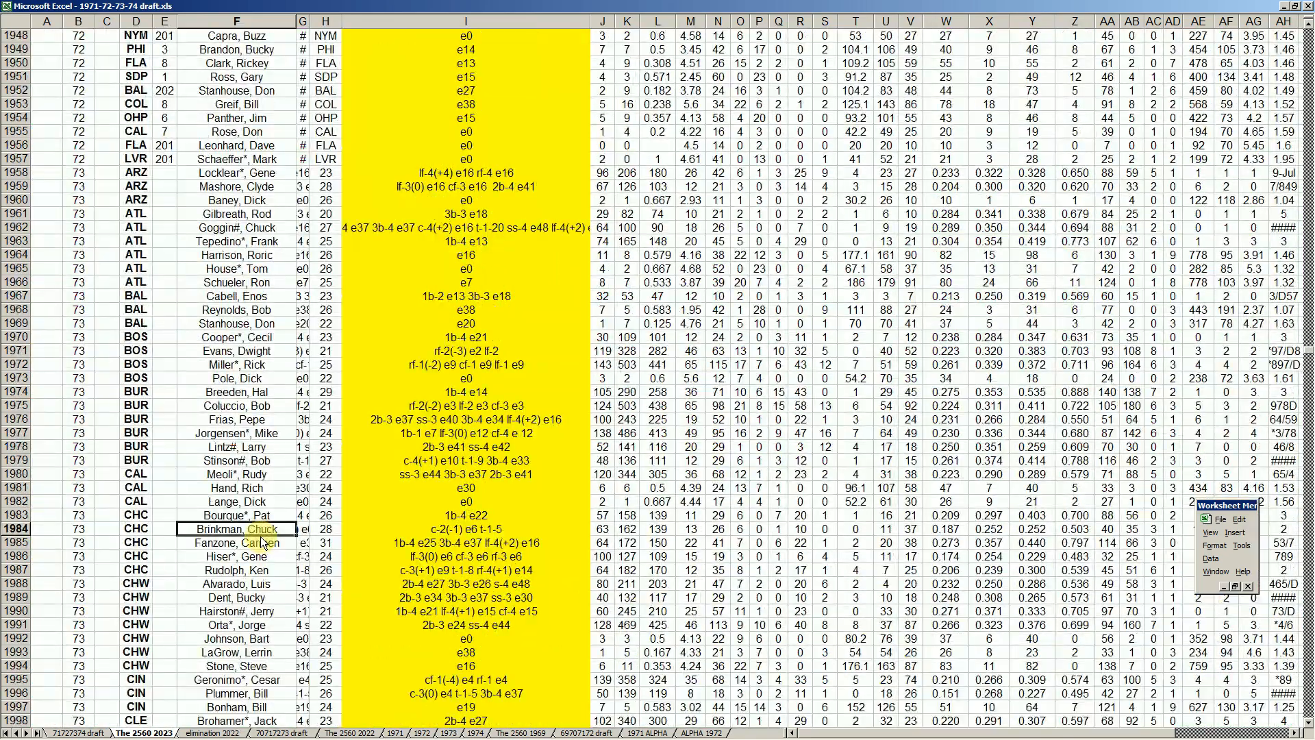
key("Page_Down")
scroll(212, 509, "down", 16)
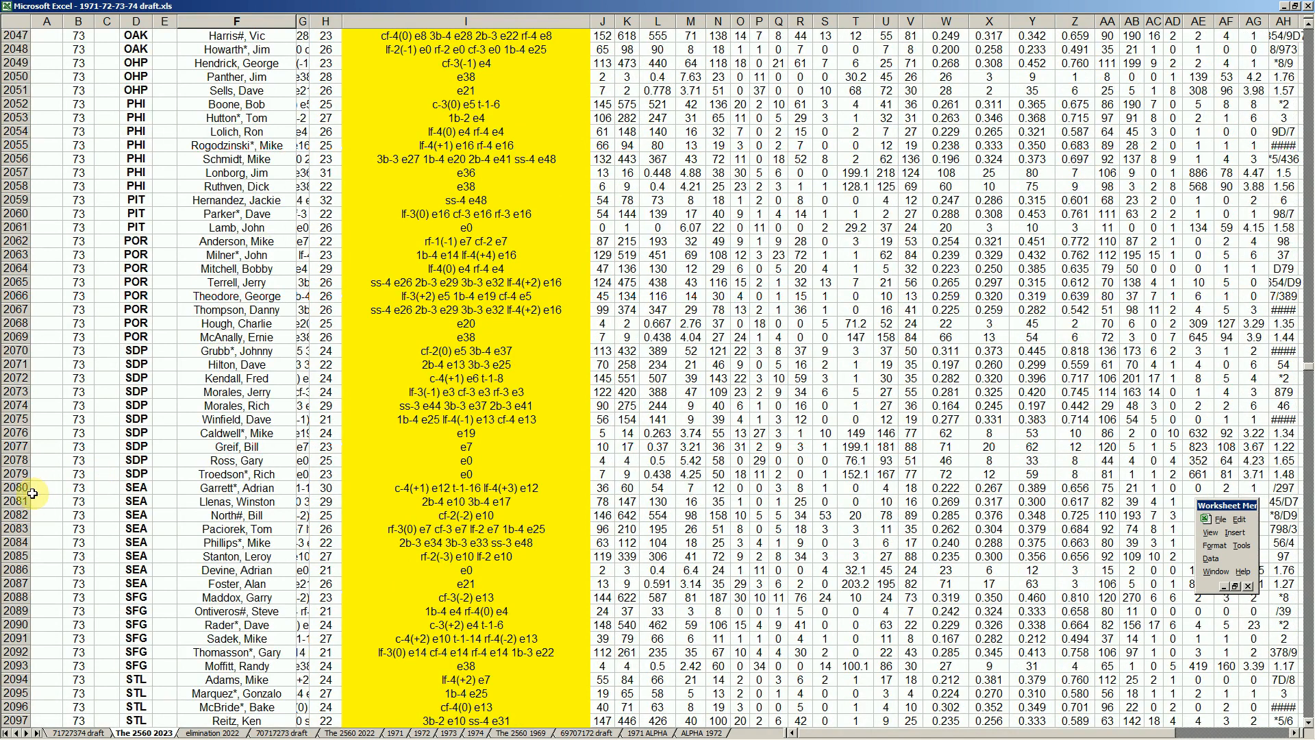
left_click_drag(22, 486, 15, 587)
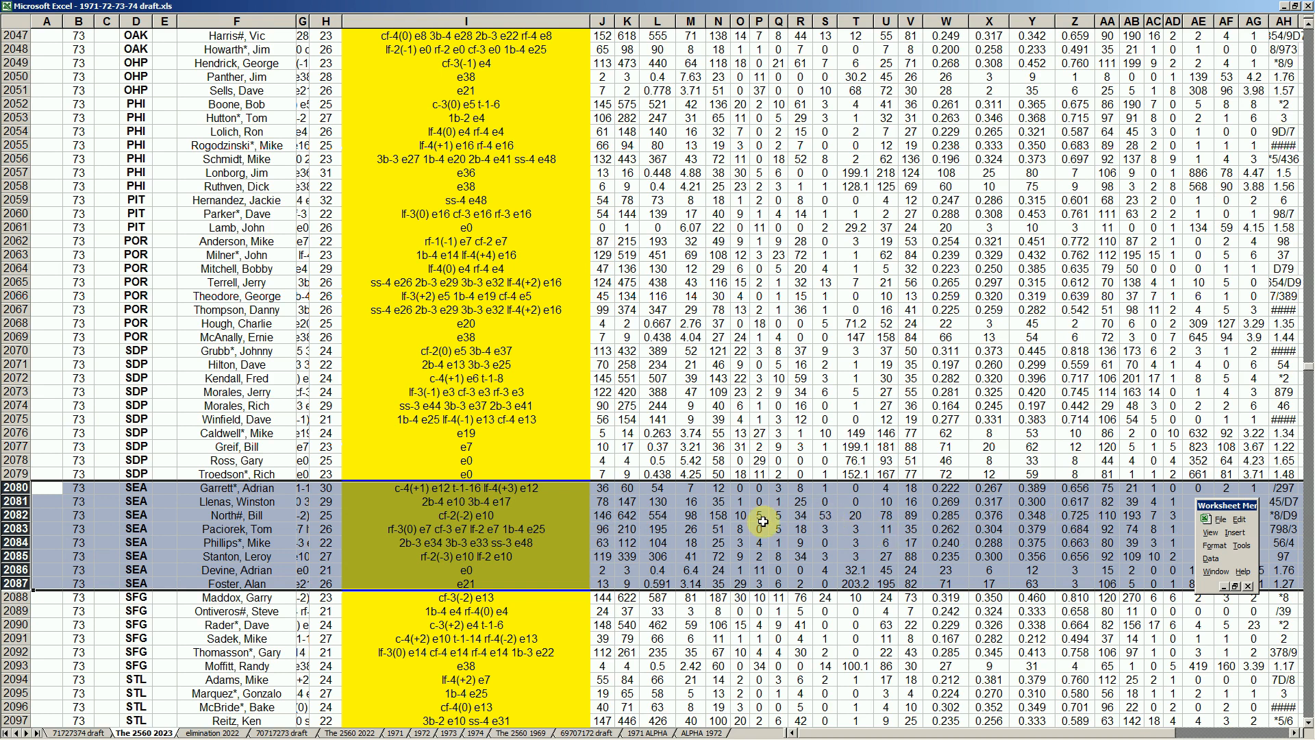
left_click(481, 518)
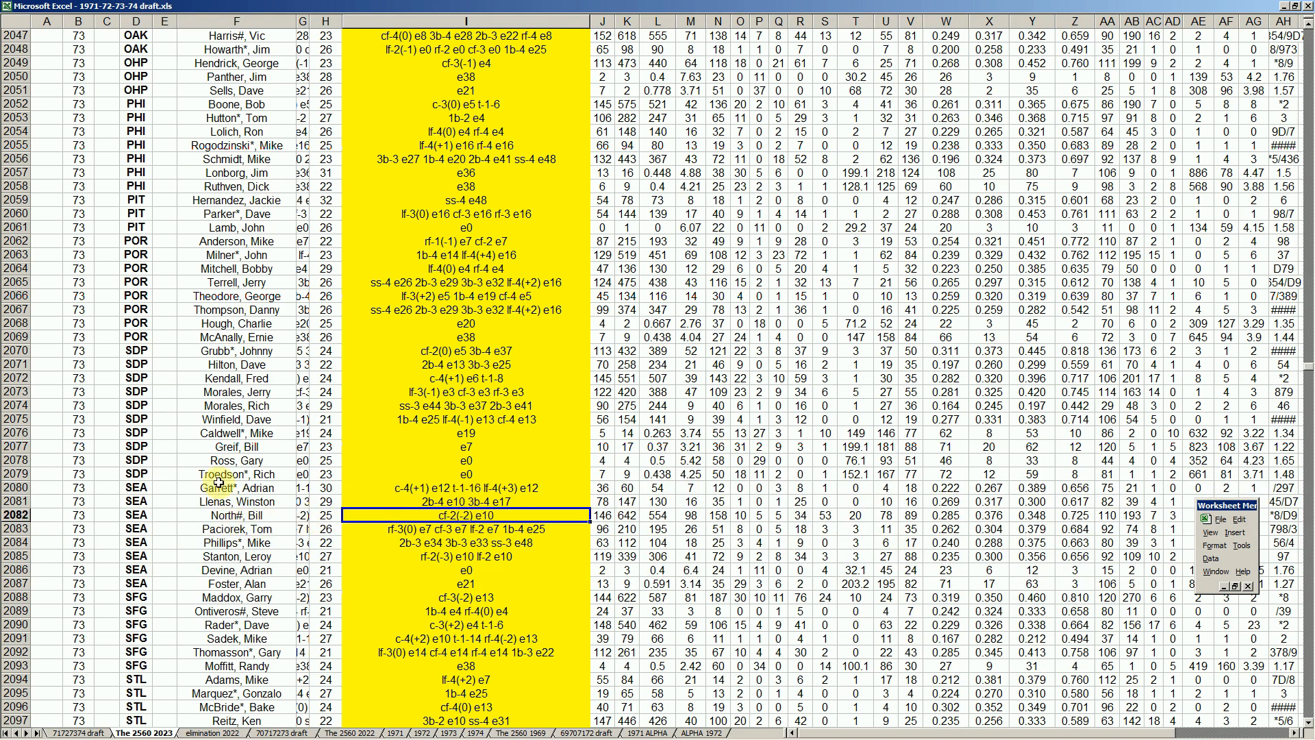
left_click(233, 459)
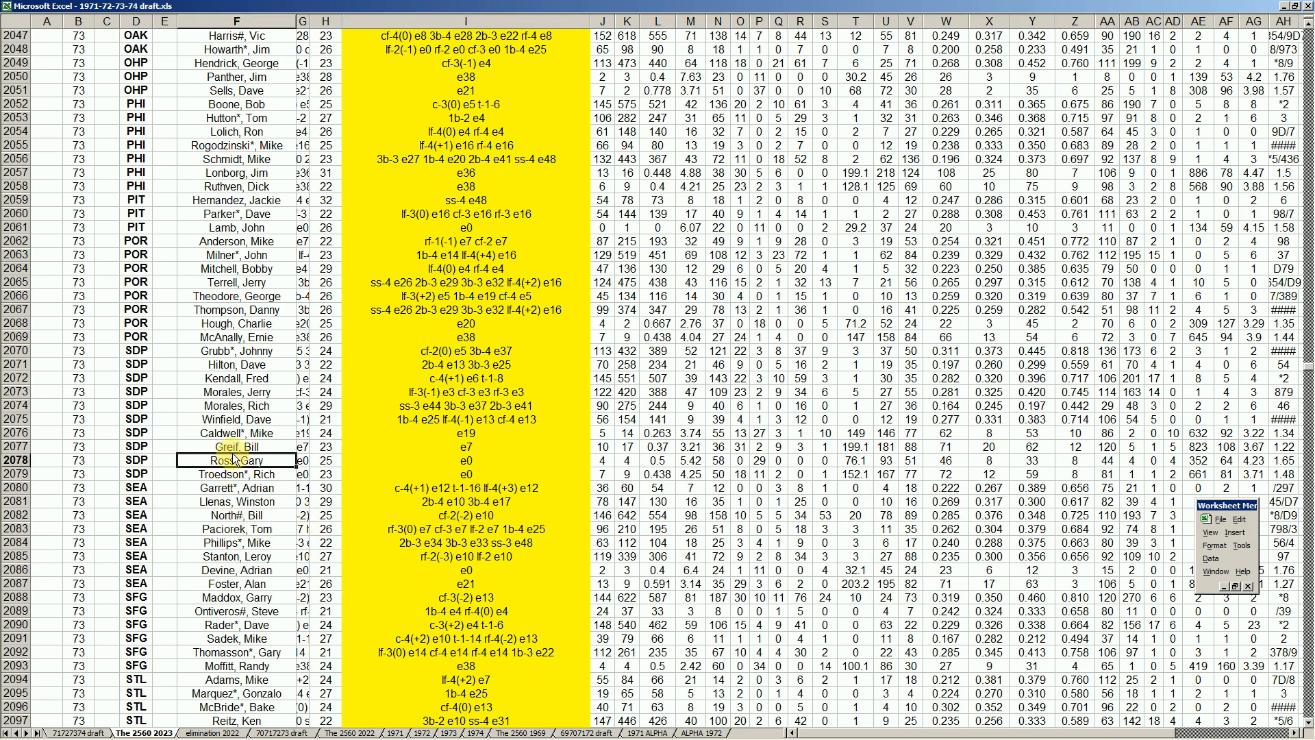
- Return to the SEA carousel block, highlight row 1544, then select the fielding ratings in I1543 and I1544
key("Page_Up")
key("Page_Up")
key("Page_Up")
key("Page_Up")
key("Page_Up")
key("Page_Up")
key("Page_Up")
key("Page_Up")
key("Page_Up")
key("Page_Up")
key("Page_Up")
key("Page_Up")
key("Page_Up")
key("Page_Up")
key("Page_Up")
key("Page_Up")
key("Page_Up")
key("Page_Down")
key("Page_Down")
key("Page_Down")
key("Page_Down")
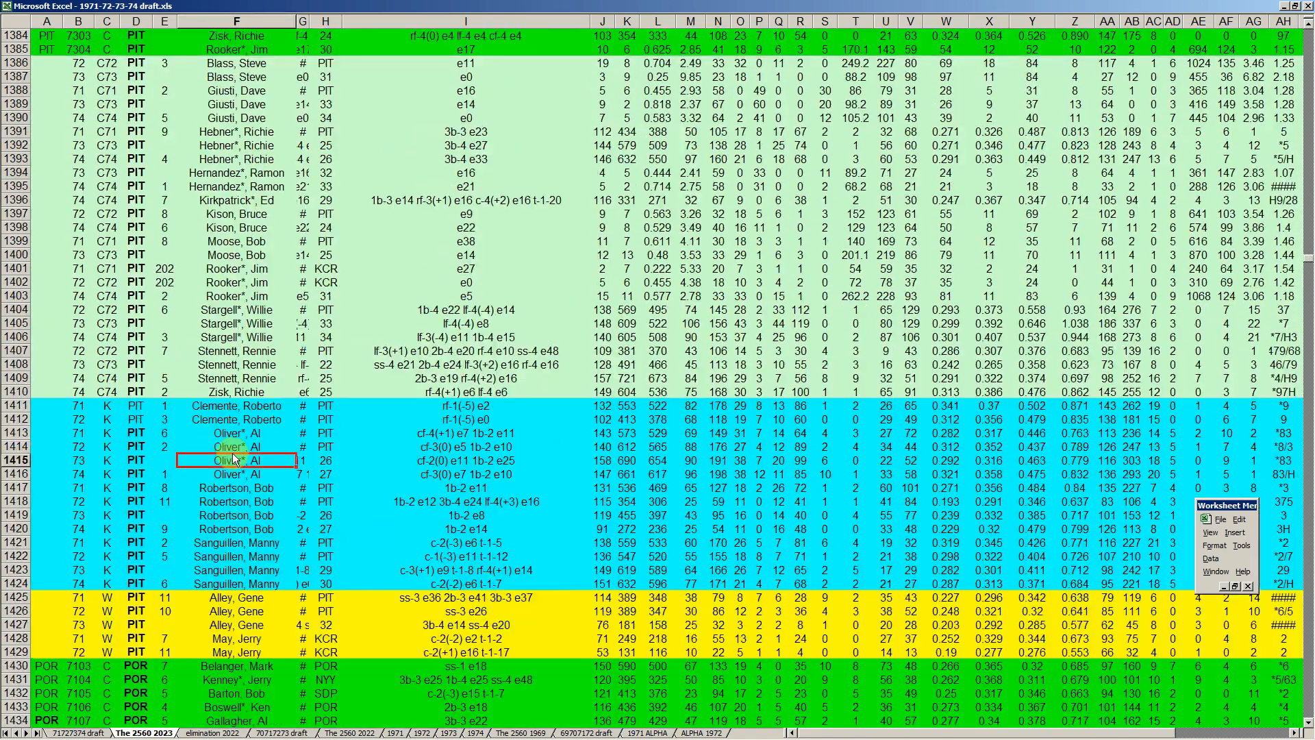
key("Page_Down")
key("Page_Down")
key("Page_Down")
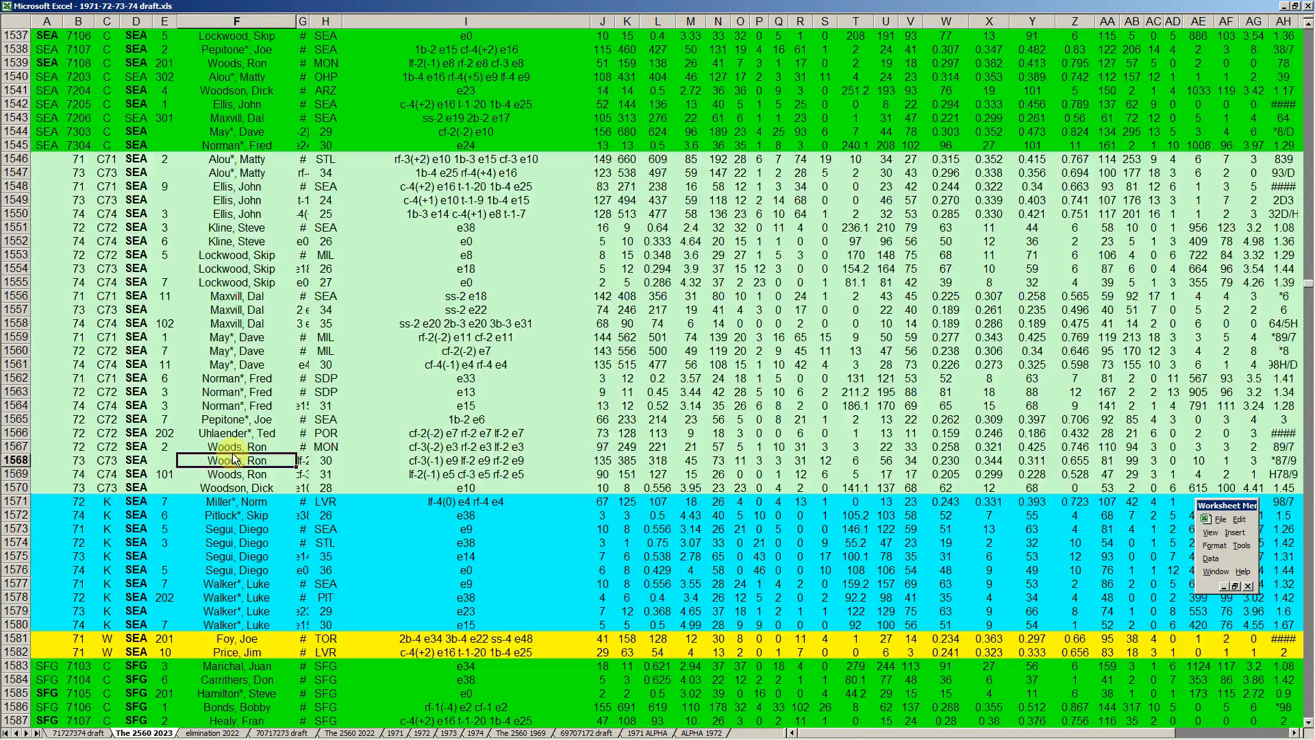
scroll(233, 453, "up", 5)
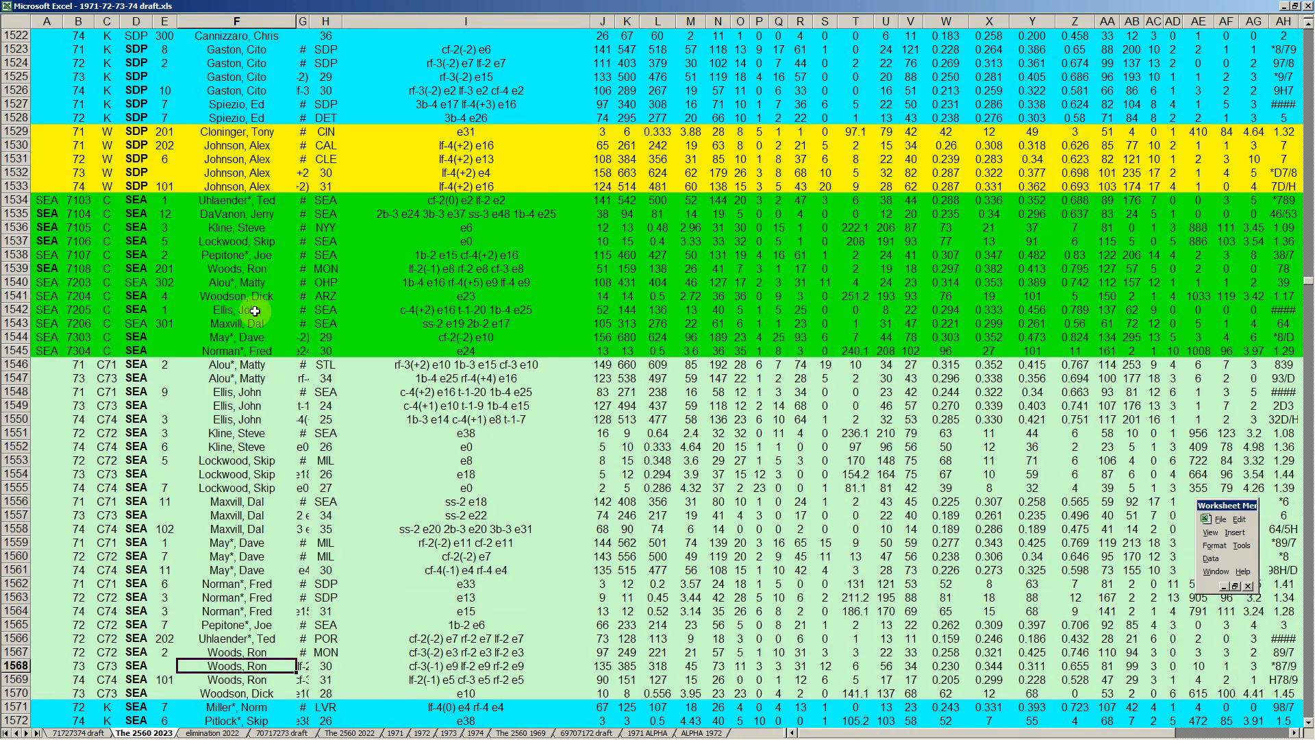
left_click(25, 336)
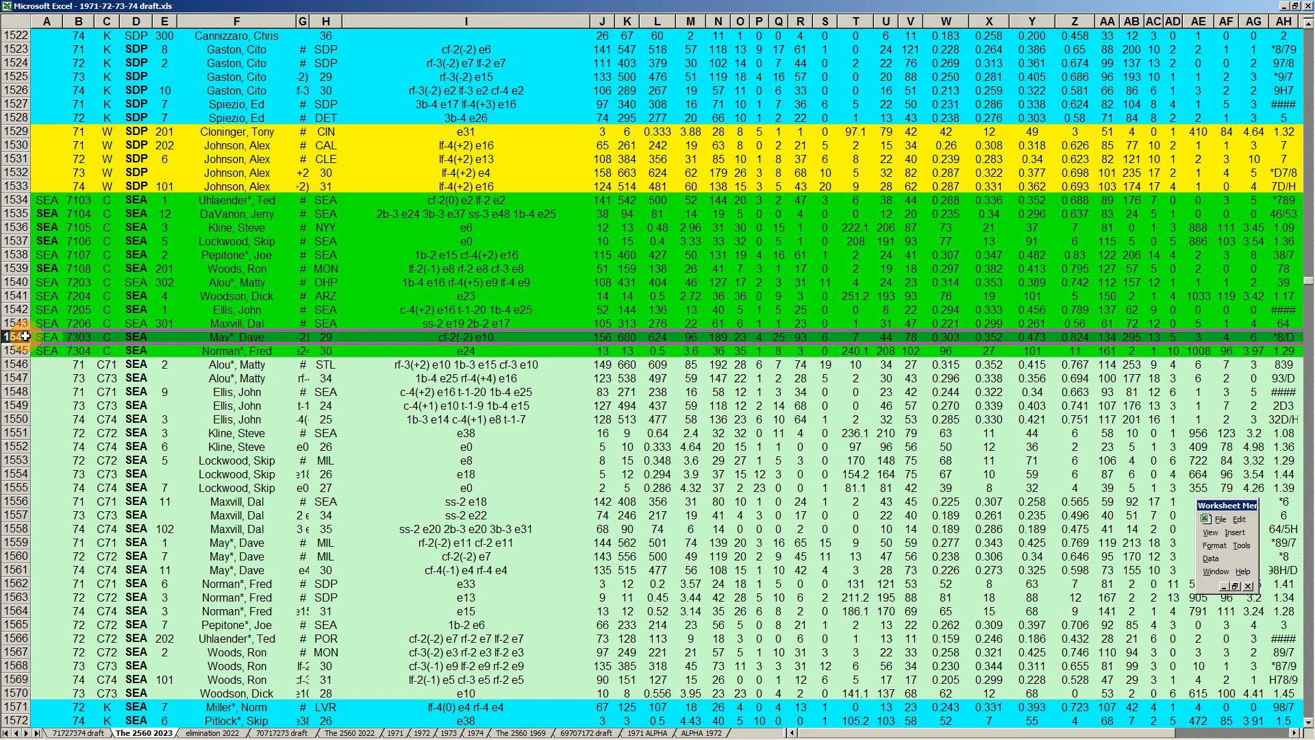
left_click(497, 324)
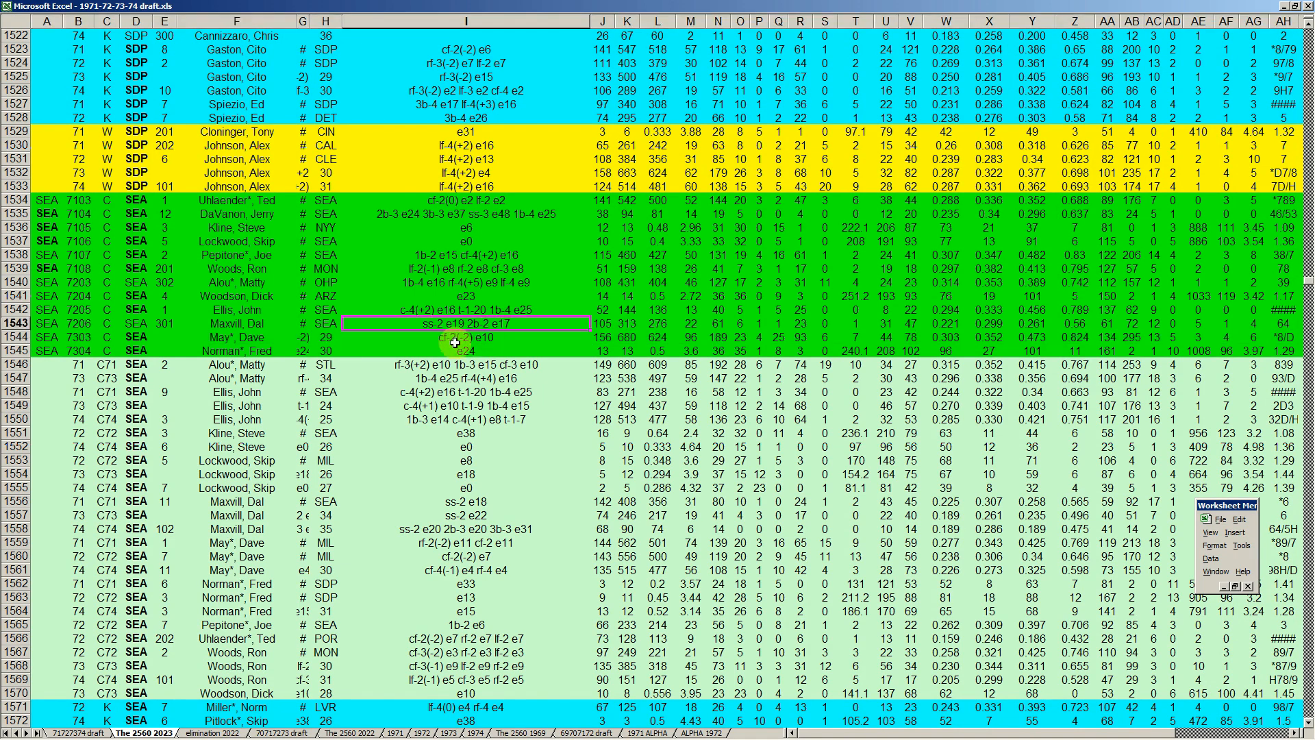
left_click(487, 340)
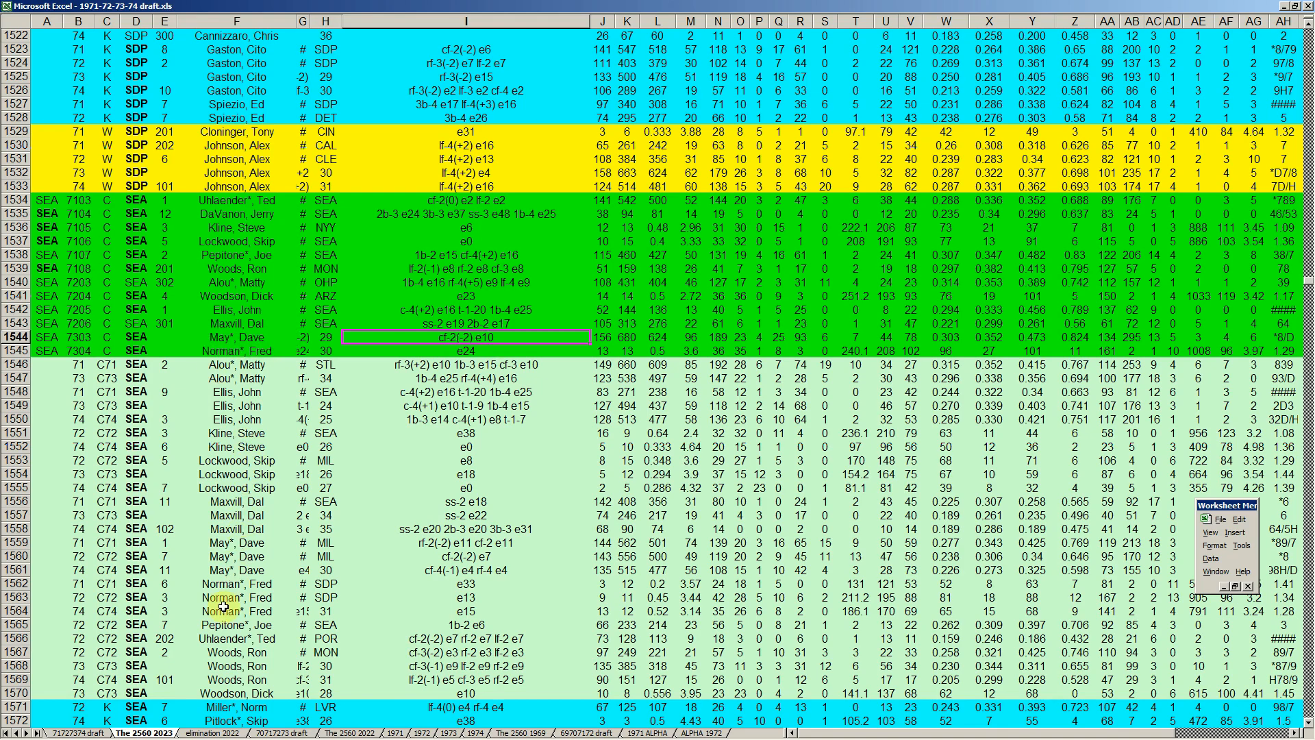
- Find the unassigned 1974 section and highlight the SEA player rows 2290 to 2295
left_click(167, 639)
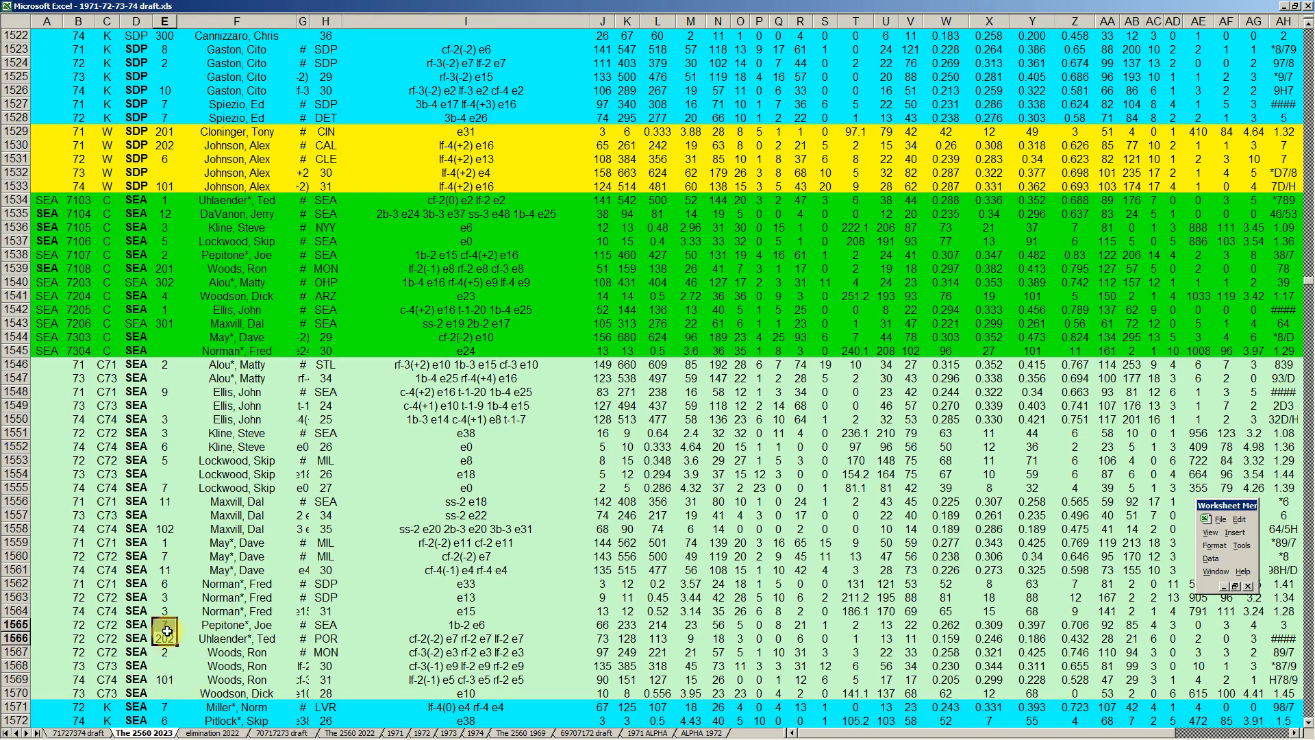
scroll(168, 633, "down", 20)
scroll(167, 631, "down", 20)
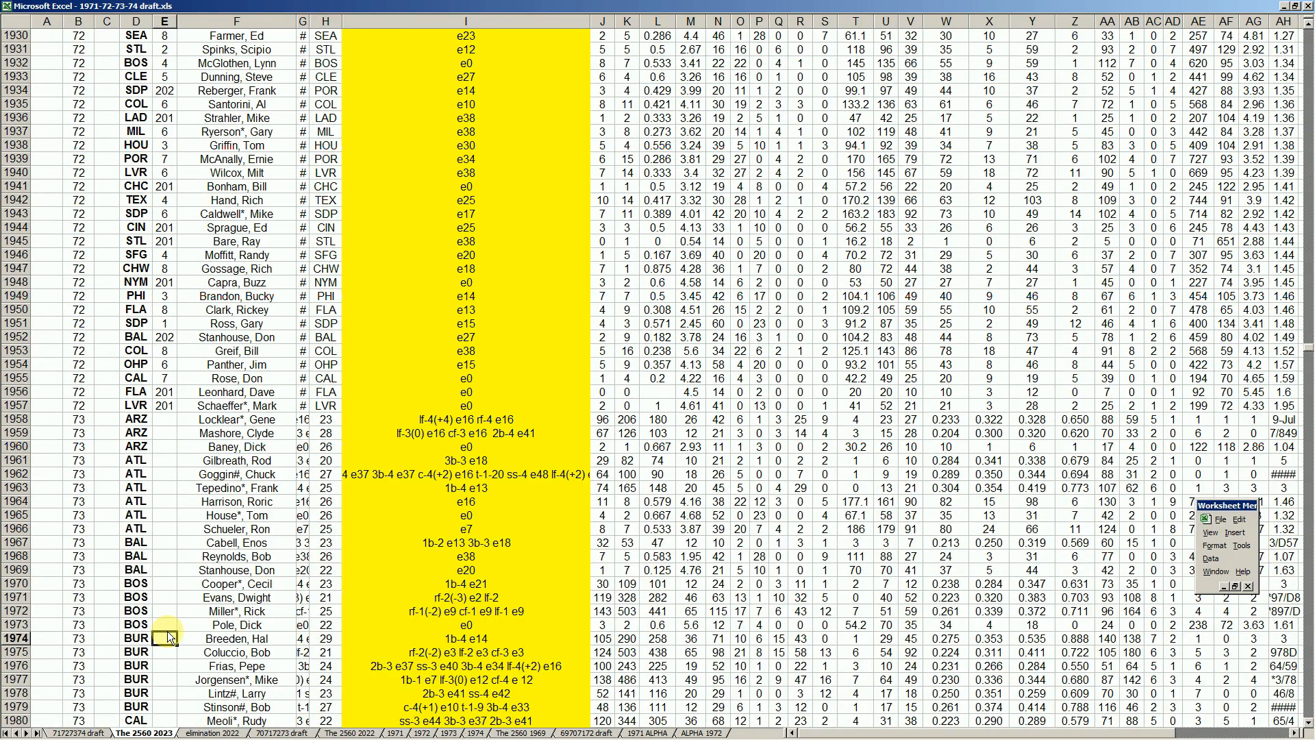
scroll(167, 631, "down", 20)
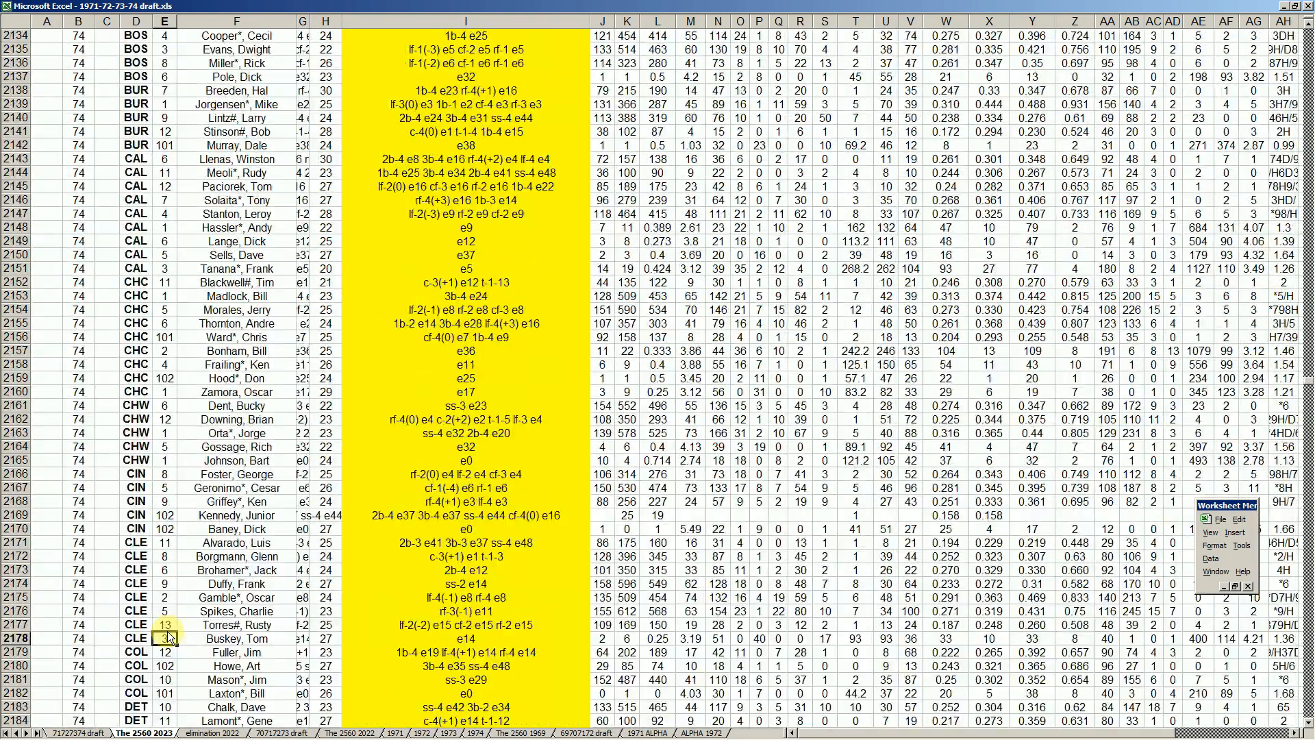
left_click(168, 636)
key("Page_Down")
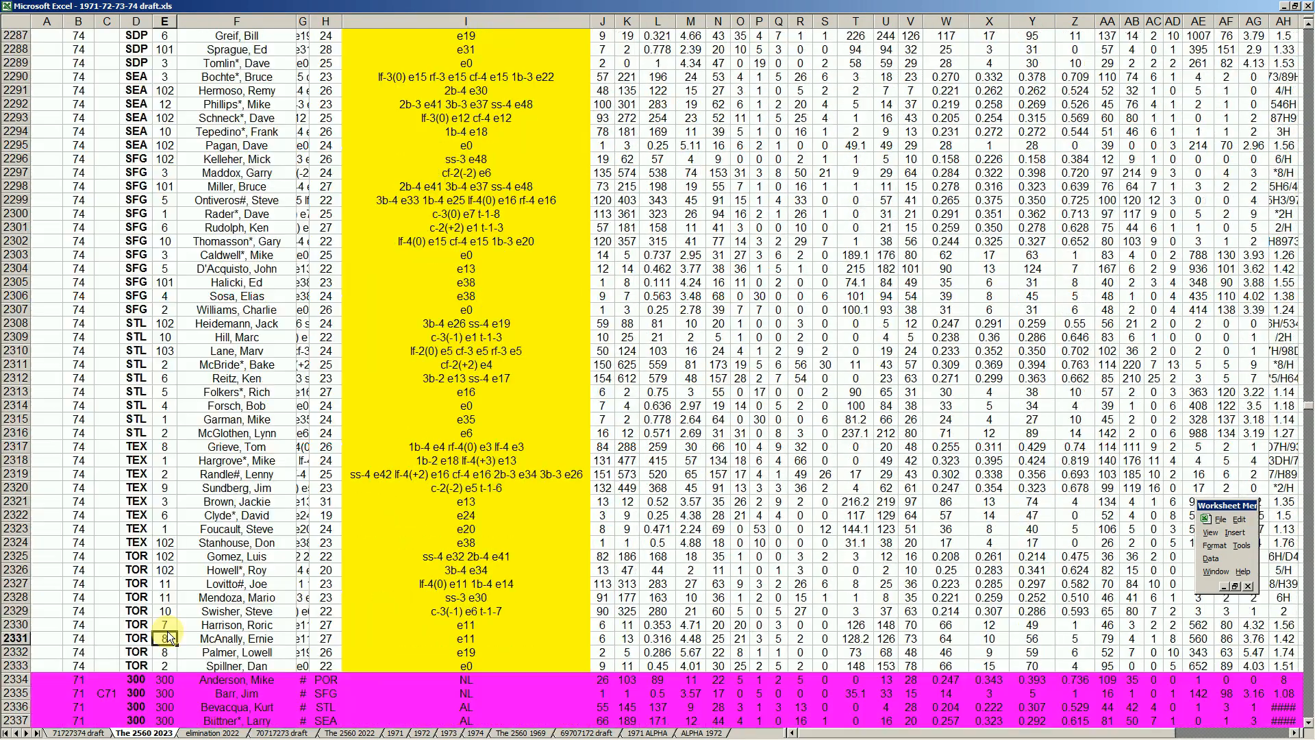
scroll(154, 226, "up", 2)
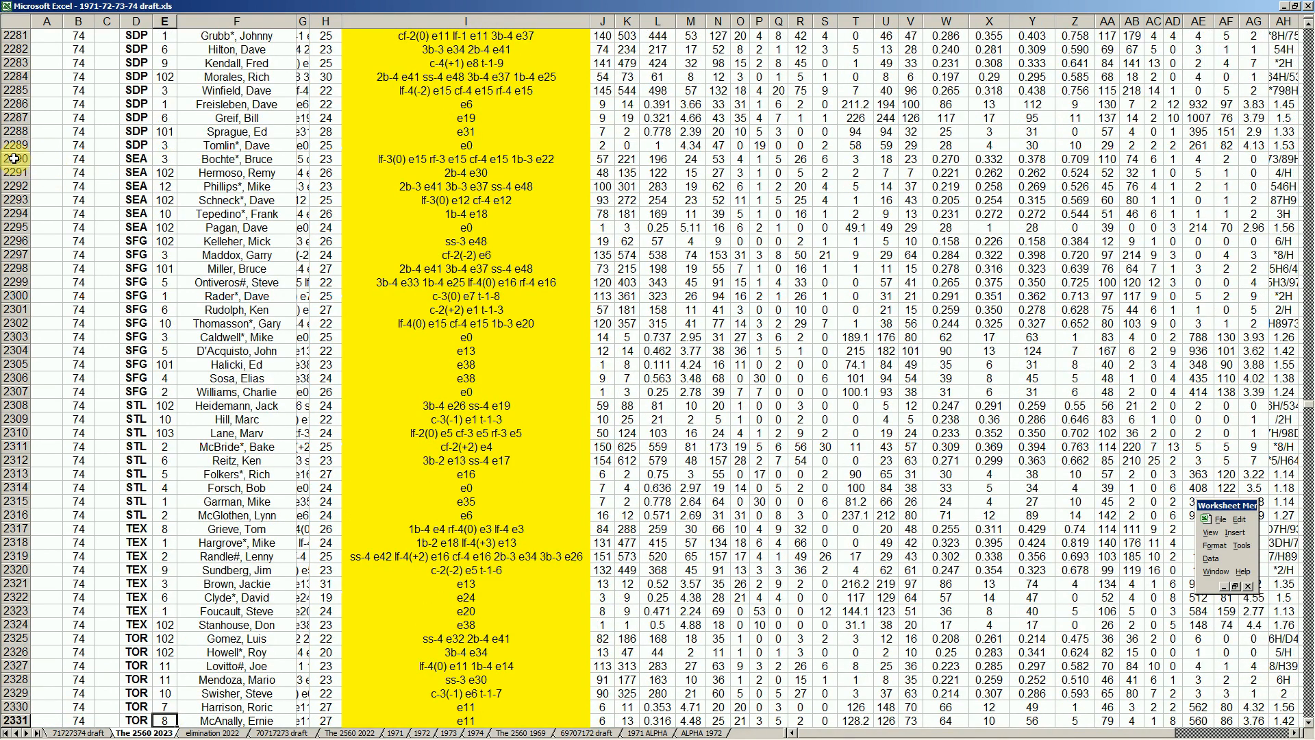
left_click_drag(14, 159, 18, 228)
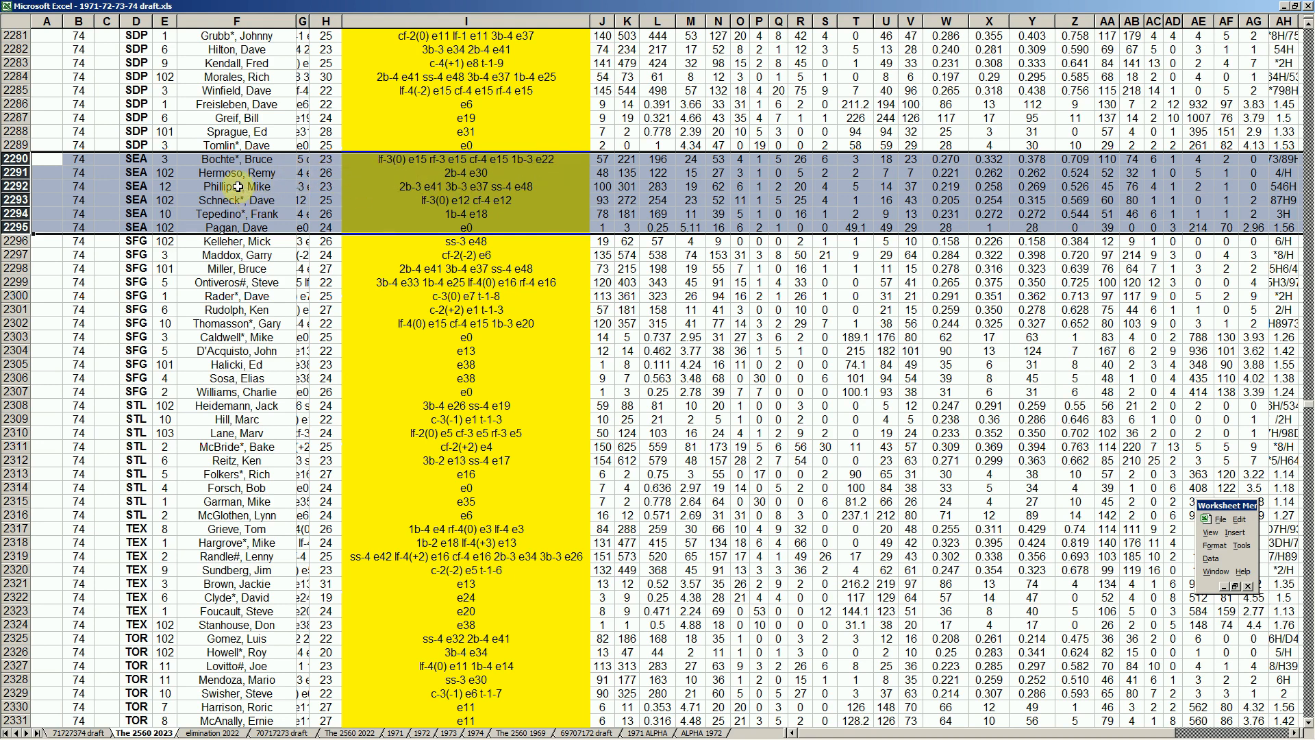
- Check the first SEA players of 1974 by highlighting row 2290 and rows 2289 to 2293, then selecting Z2290 and D2293
left_click(257, 160)
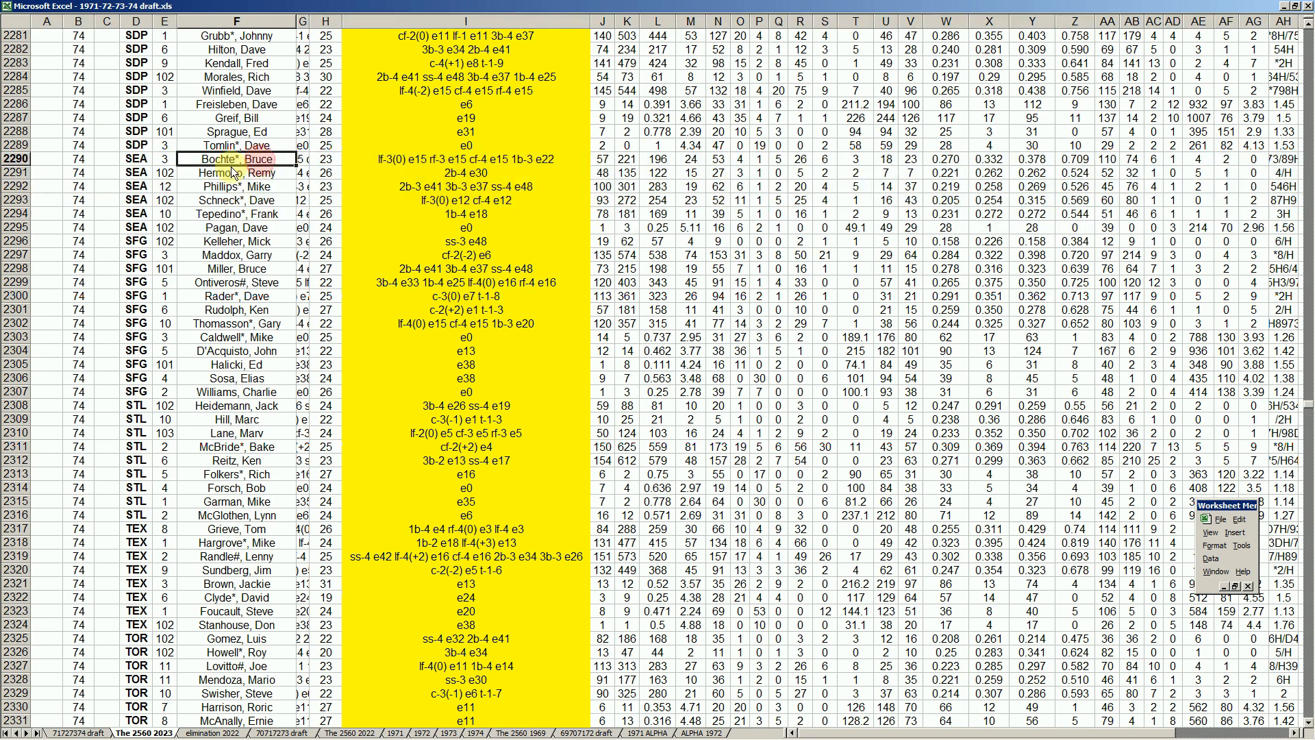
left_click(19, 159)
mouse_move(20, 167)
left_mouse_down()
mouse_move(21, 192)
mouse_move(23, 181)
left_mouse_up()
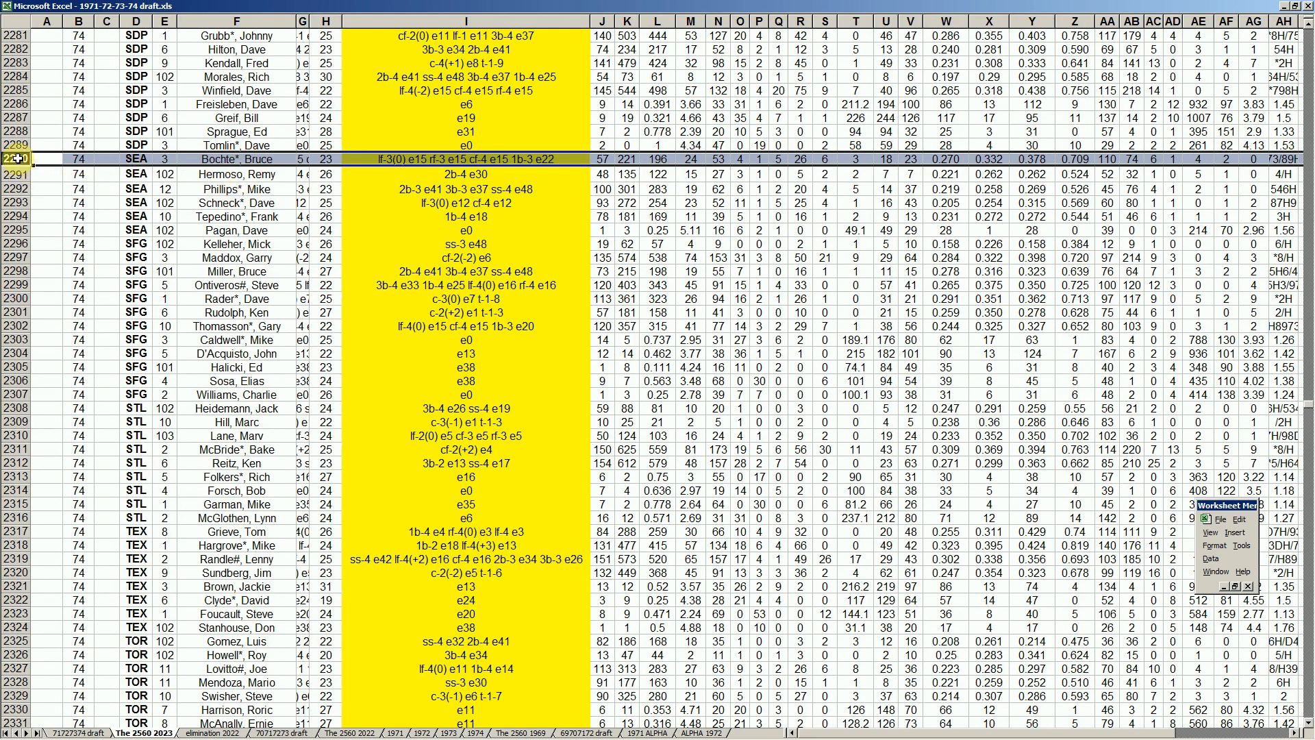
left_click_drag(16, 145, 23, 206)
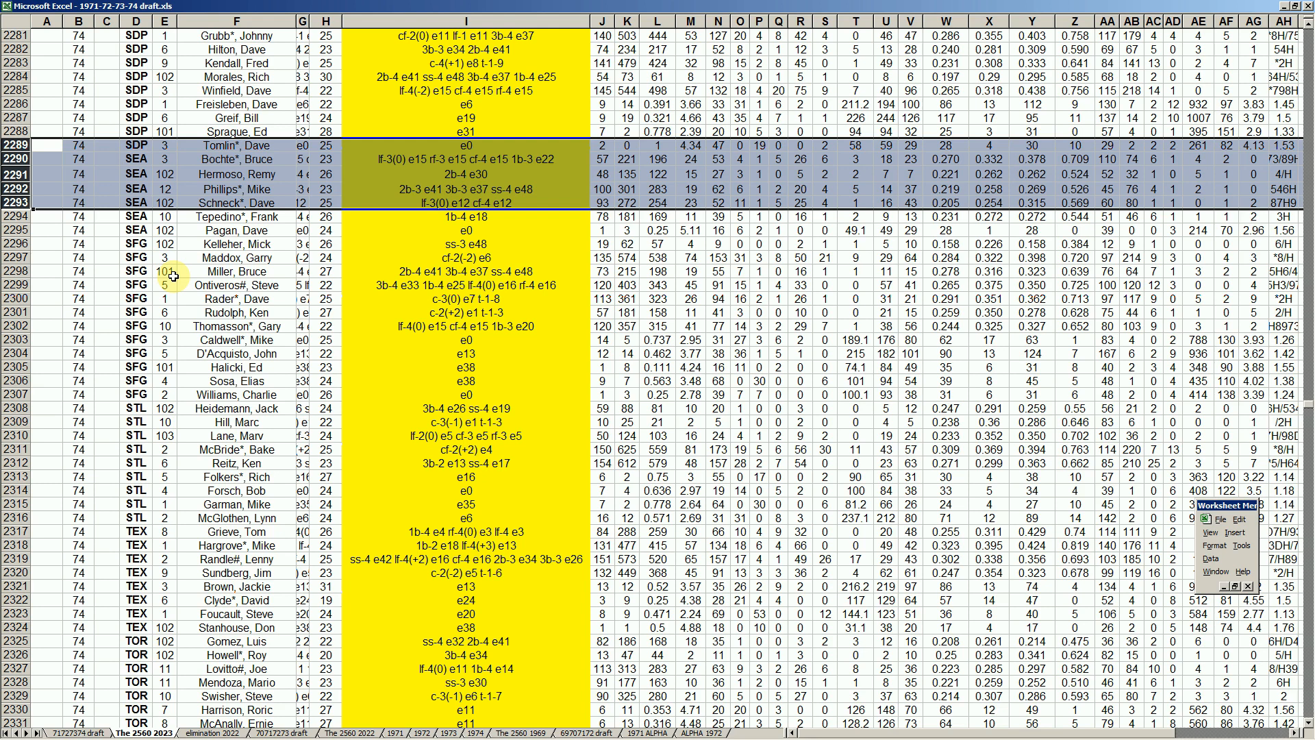
left_click(1094, 159)
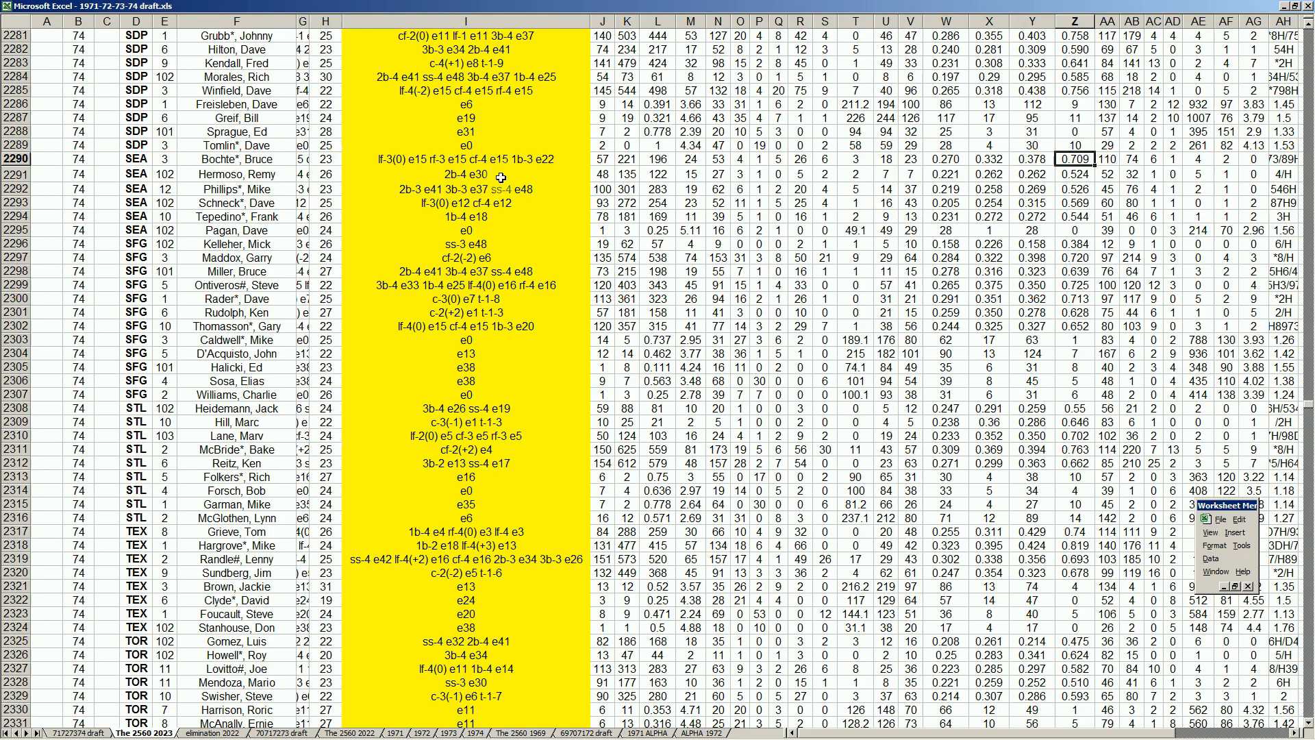
left_click(137, 202)
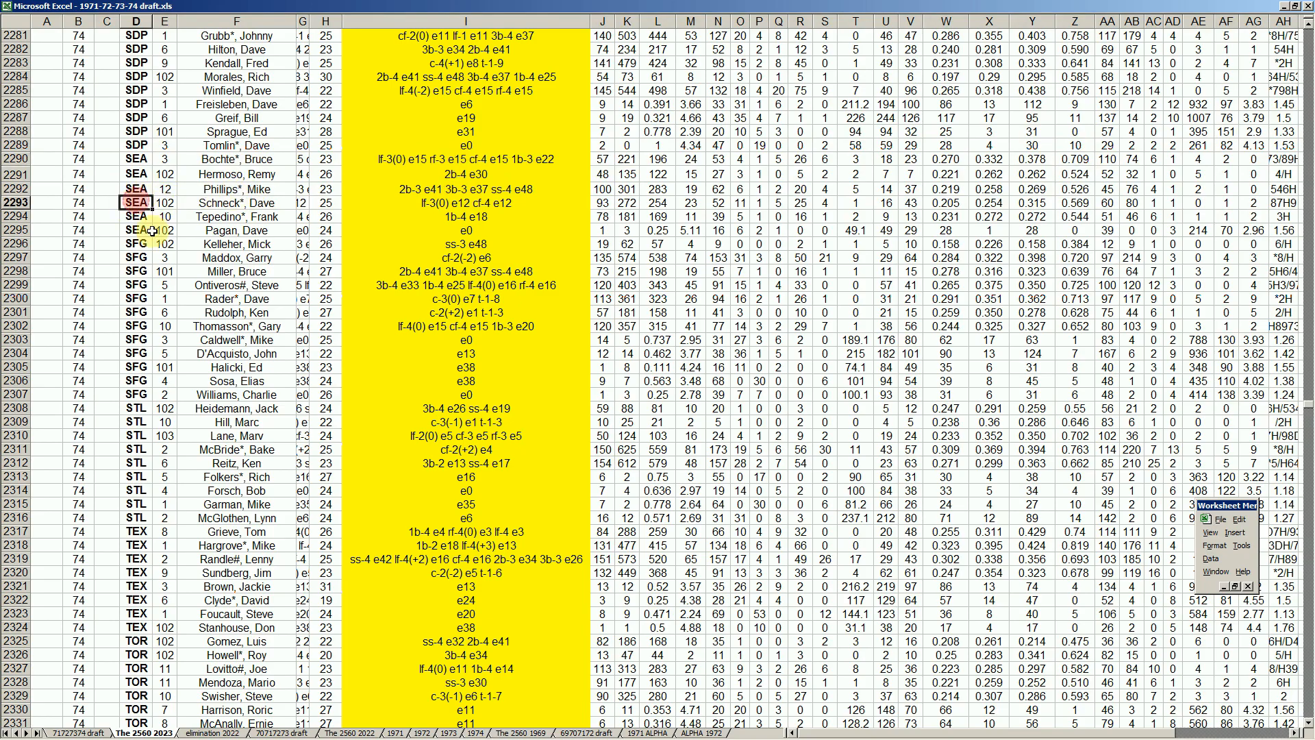
- Go back up to the SFG carousel block and select the player name in F1584
key("Page_Up")
key("Page_Up")
key("Page_Up")
key("Page_Up")
key("Page_Up")
key("Page_Up")
key("Page_Up")
key("Page_Up")
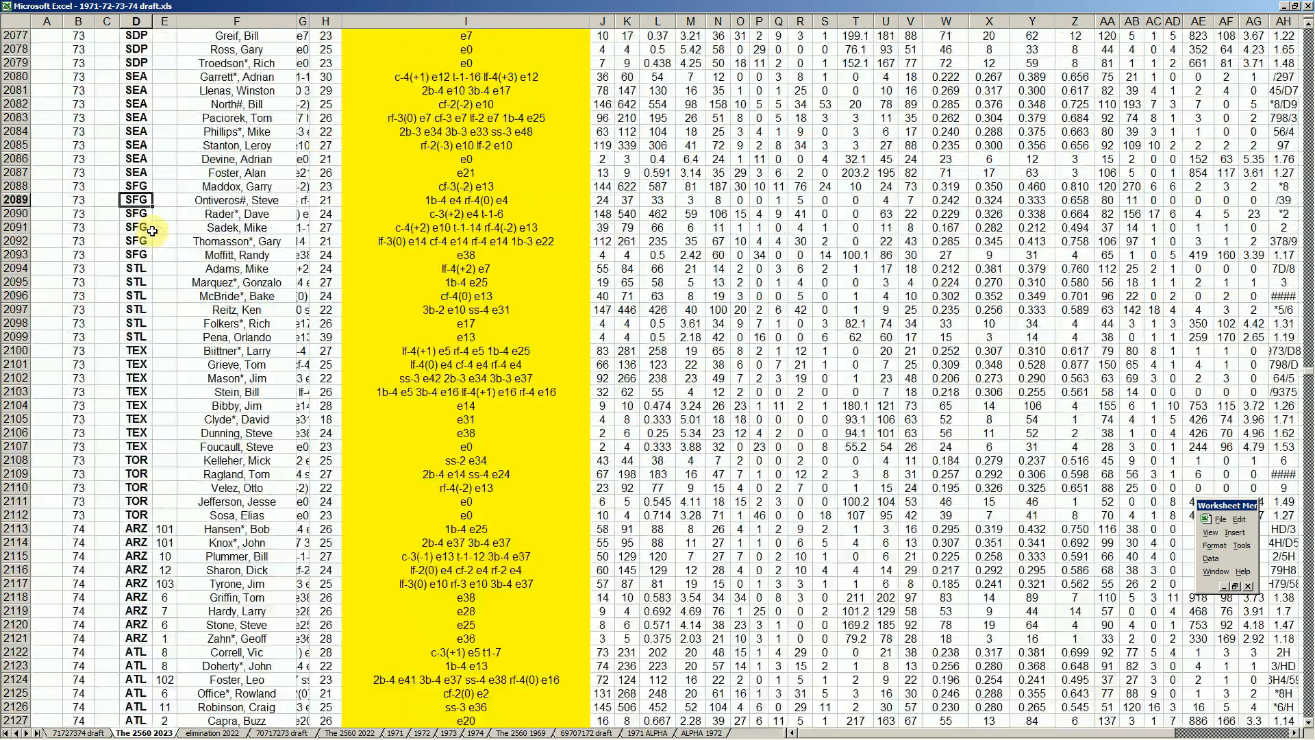
key("Page_Up")
key("Page_Up")
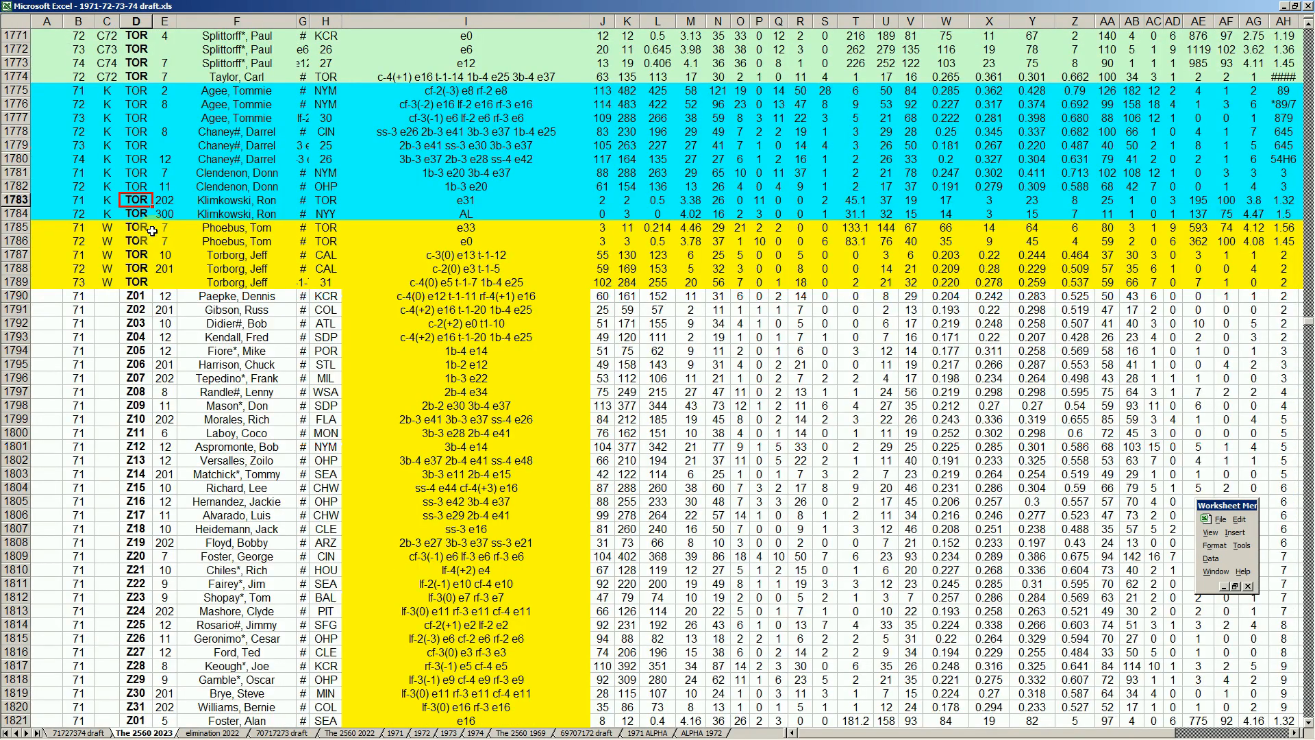
key("Page_Up")
key("Page_Up")
key("Page_Up")
key("Page_Up")
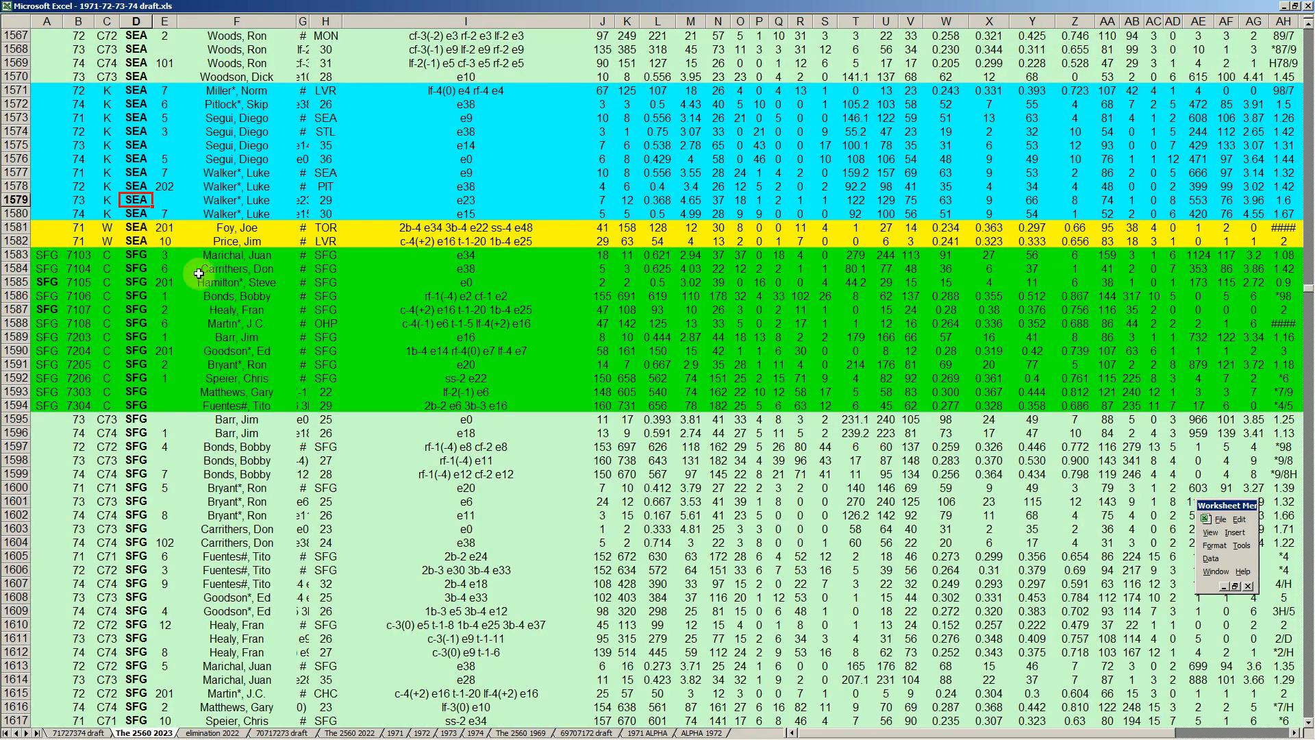
left_click(249, 269)
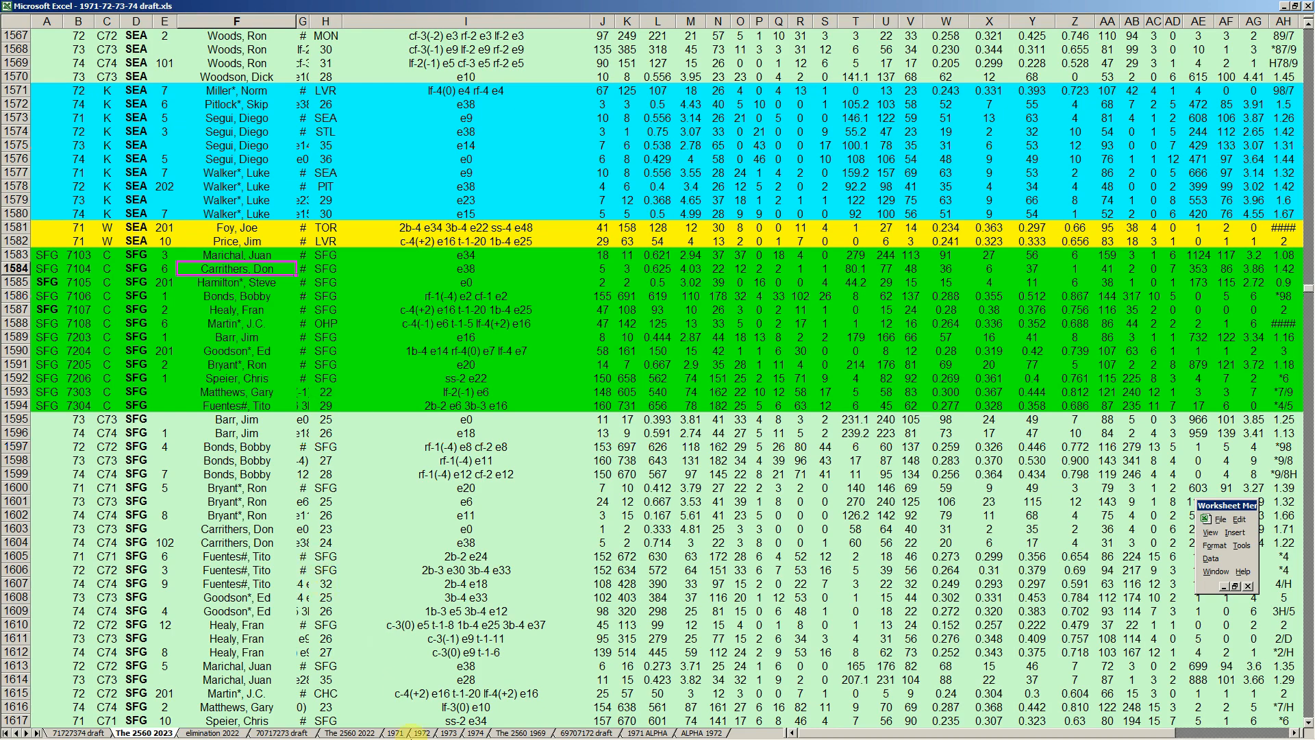
- Switch to the CAROUSEL 71-74 2023 workbook, show SFG rows 337 to 348 and select I343, H344 and A341 in turn
left_click(274, 736)
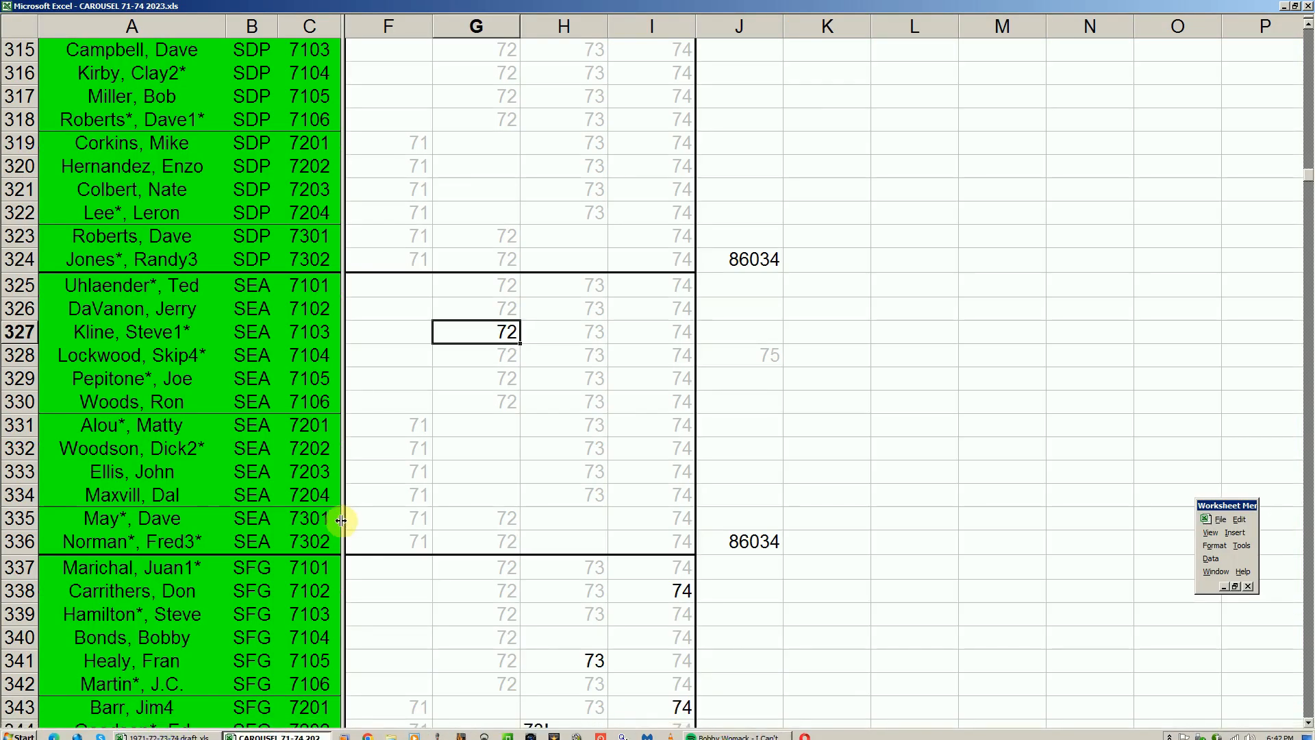
left_click(252, 491)
scroll(251, 490, "down", 3)
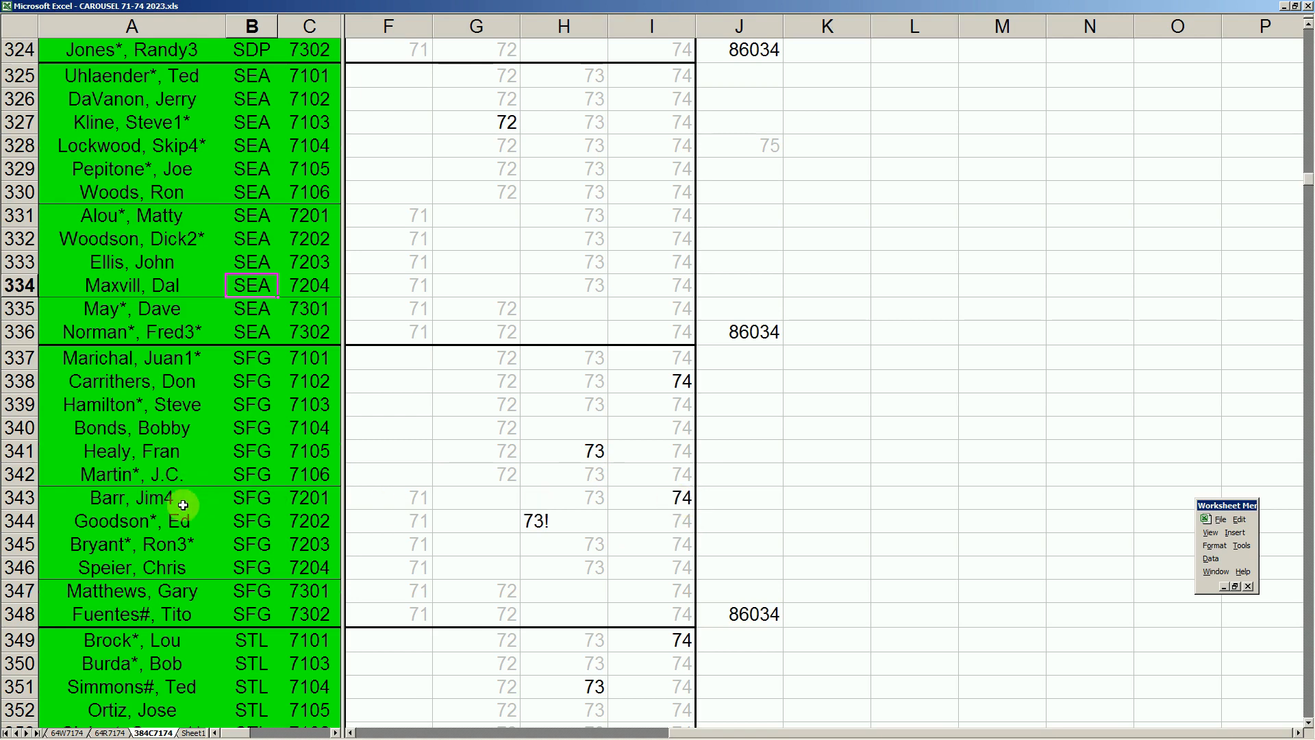
left_click(682, 498)
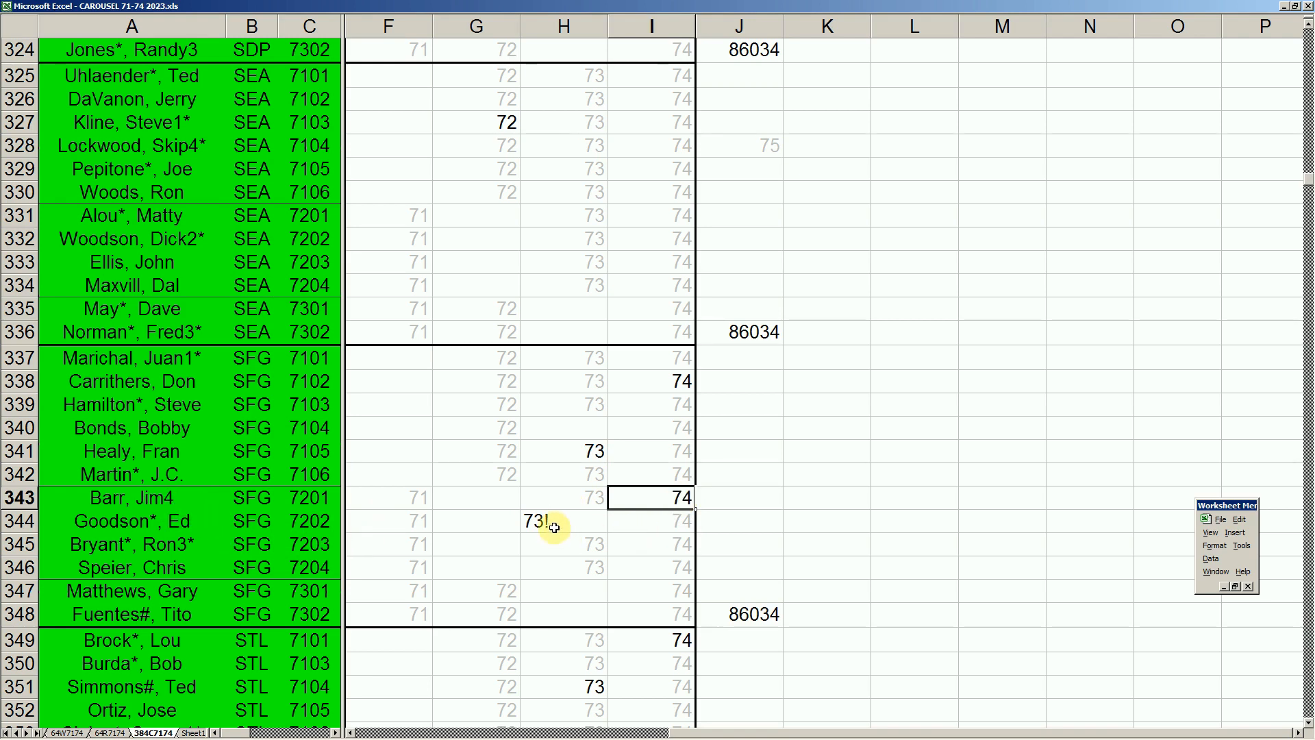
left_click(554, 528)
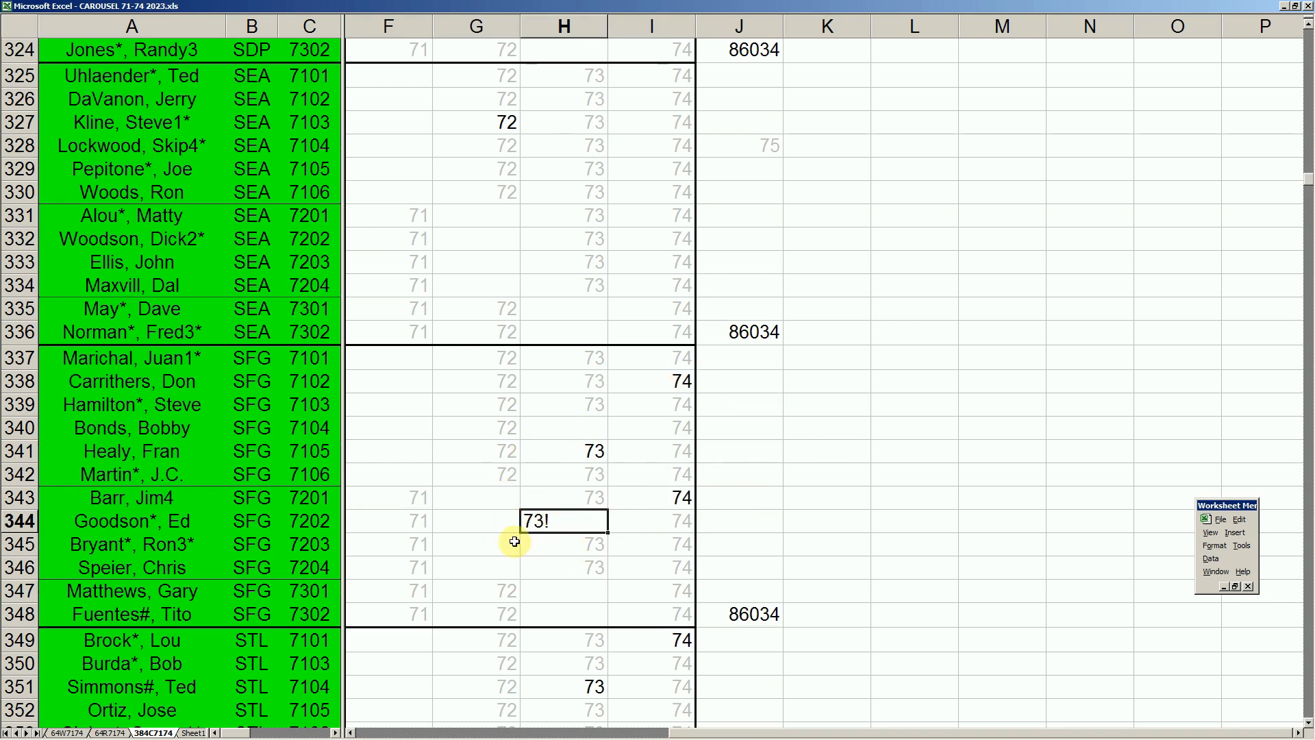
left_click(222, 450)
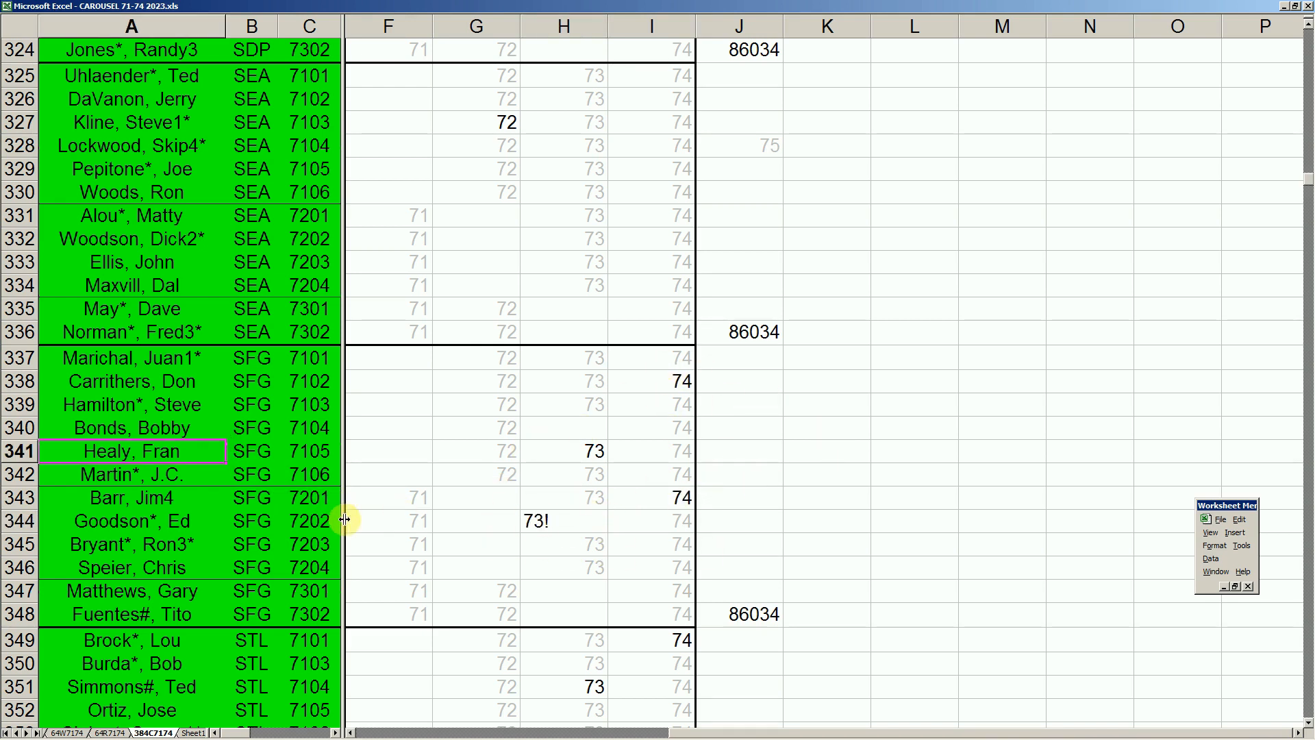
left_click(195, 732)
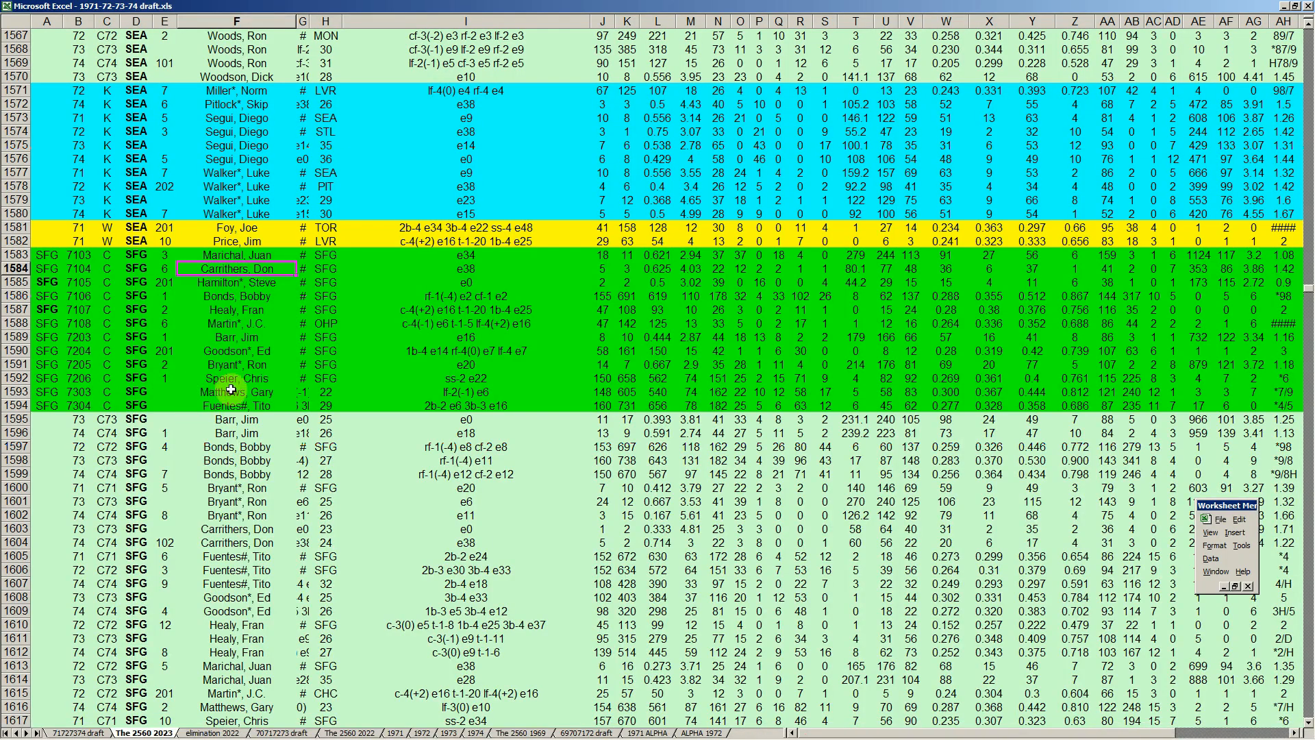
left_click(261, 474)
scroll(266, 485, "down", 3)
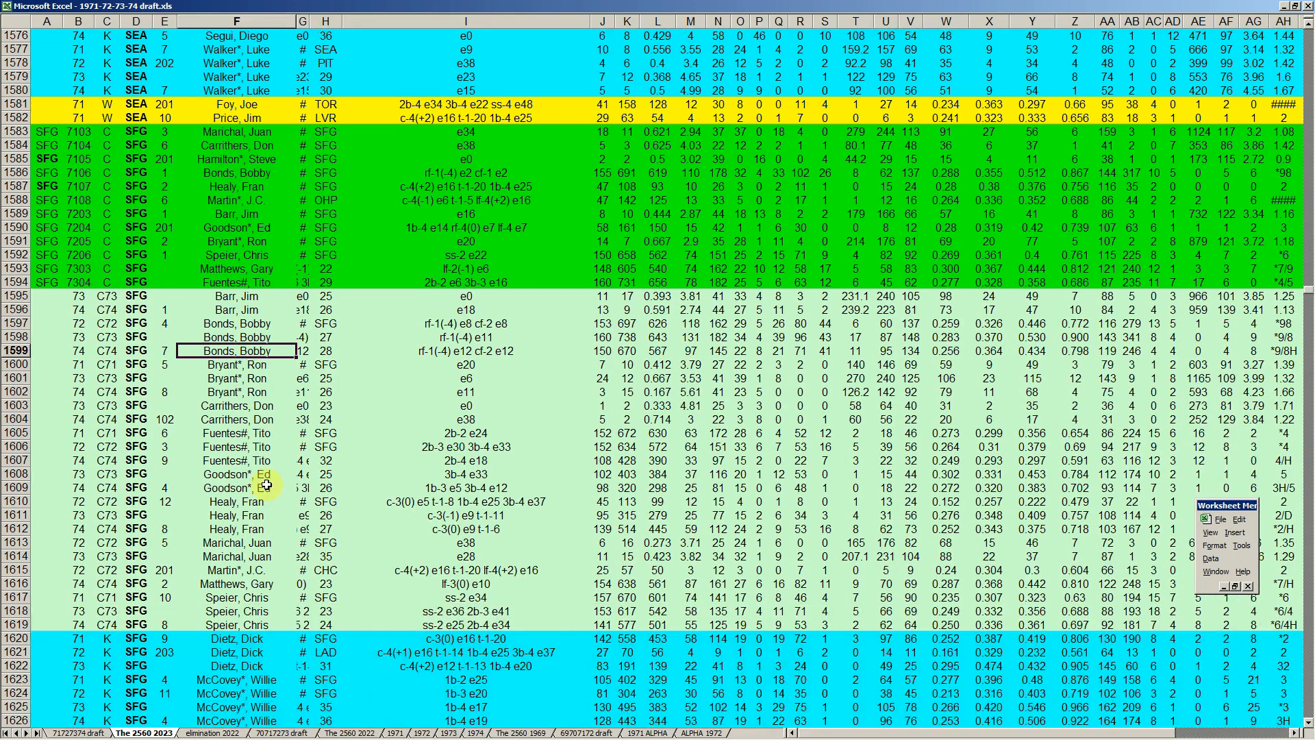
scroll(265, 485, "down", 6)
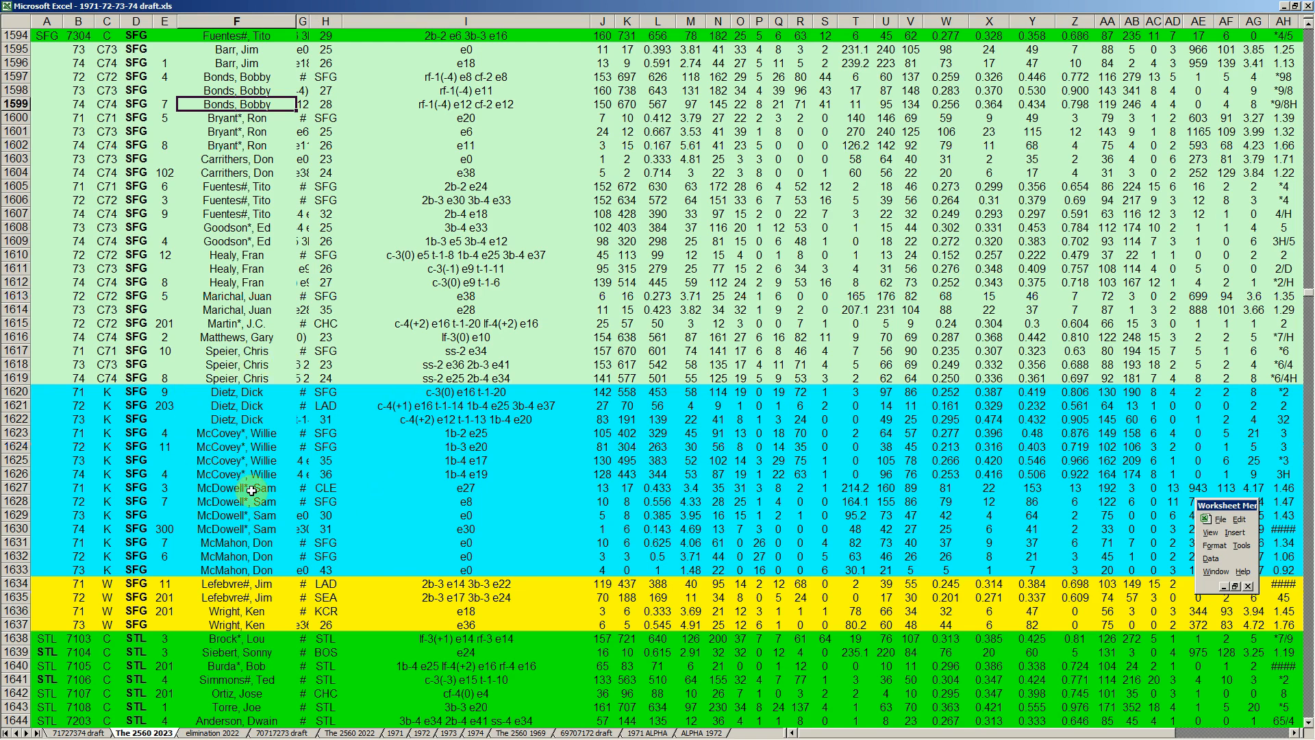
left_click(17, 391)
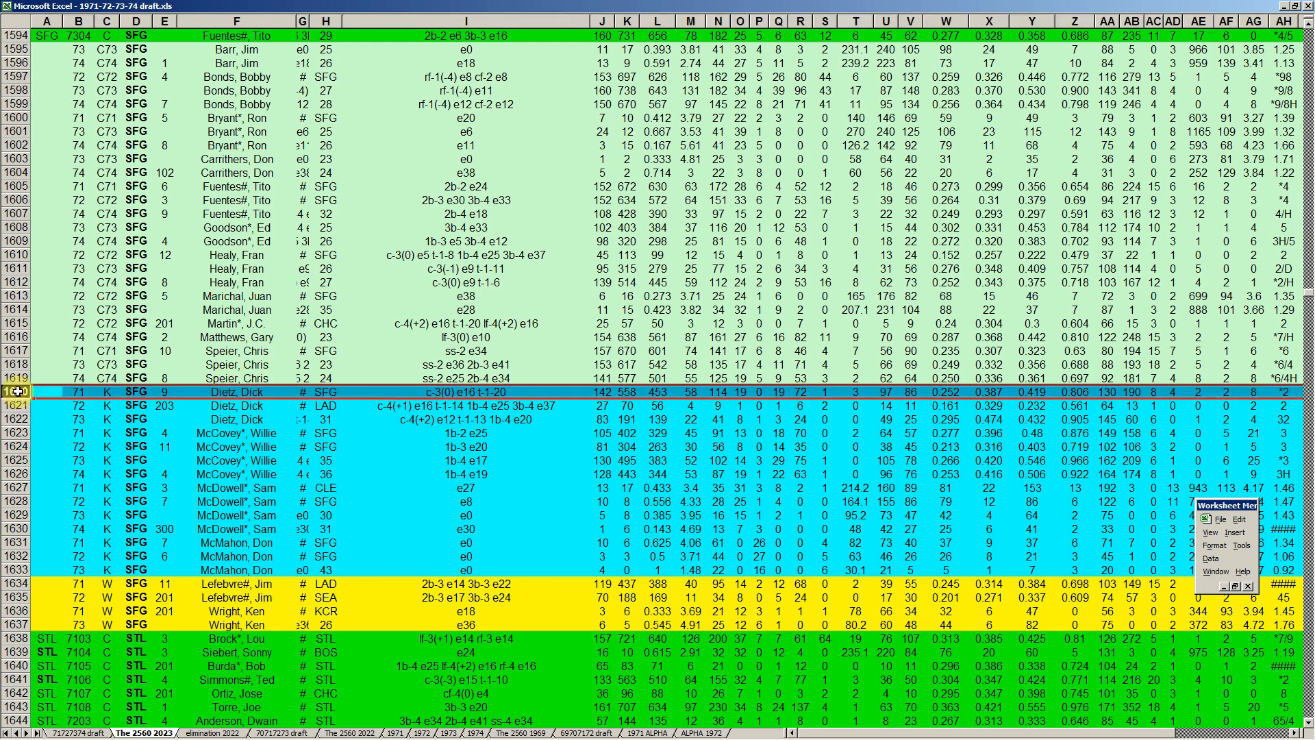
left_click_drag(17, 391, 17, 419)
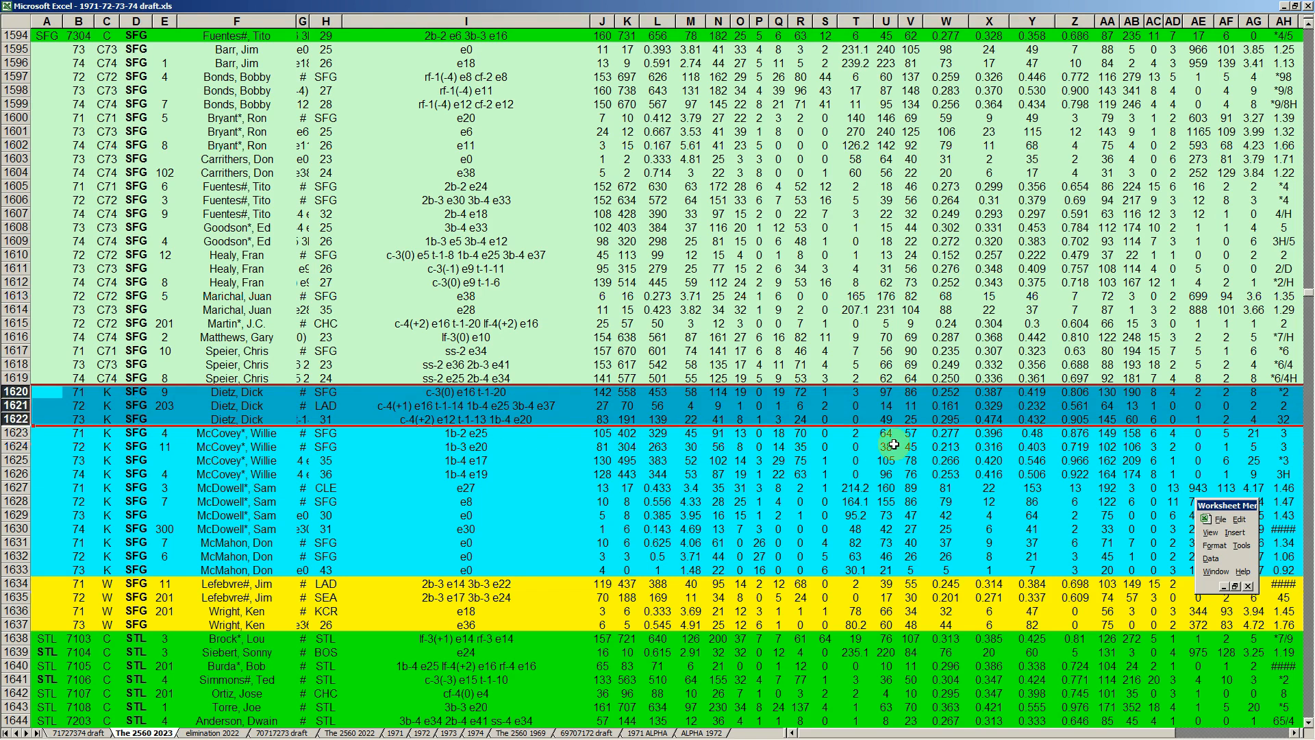
left_click(1000, 420)
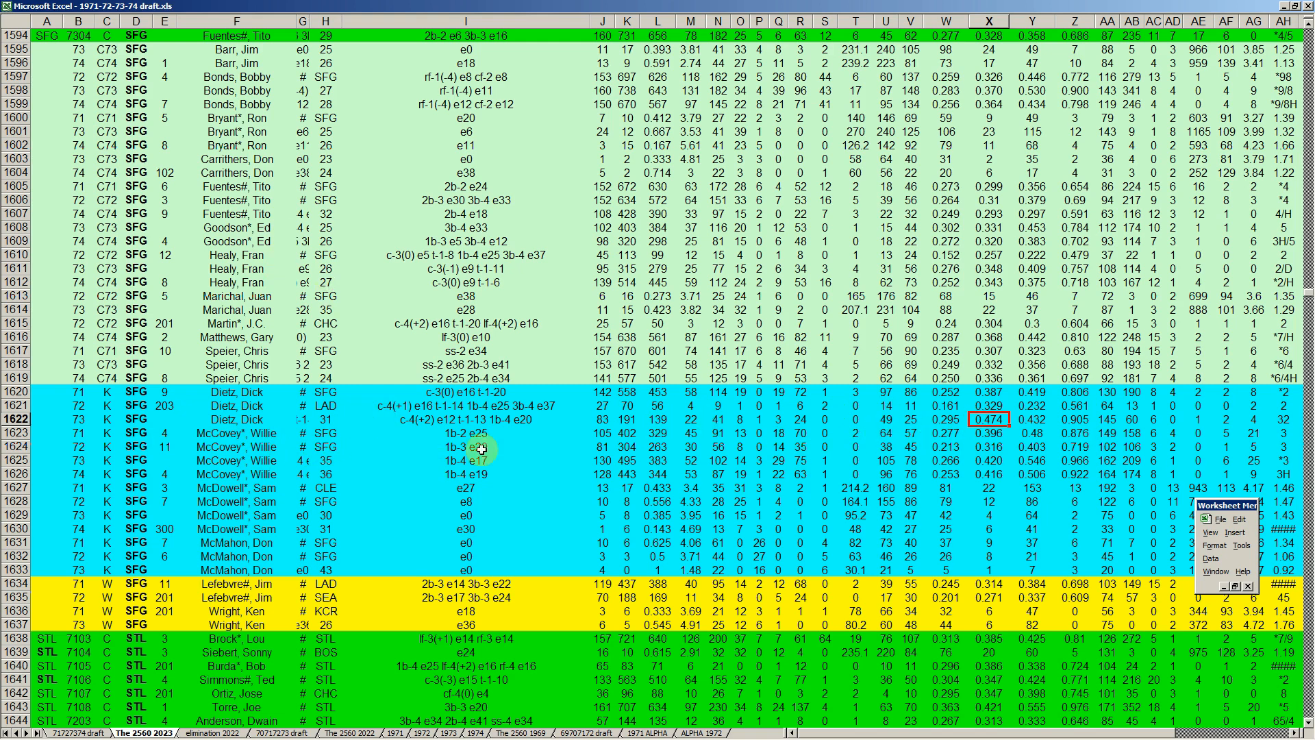
left_click(248, 425)
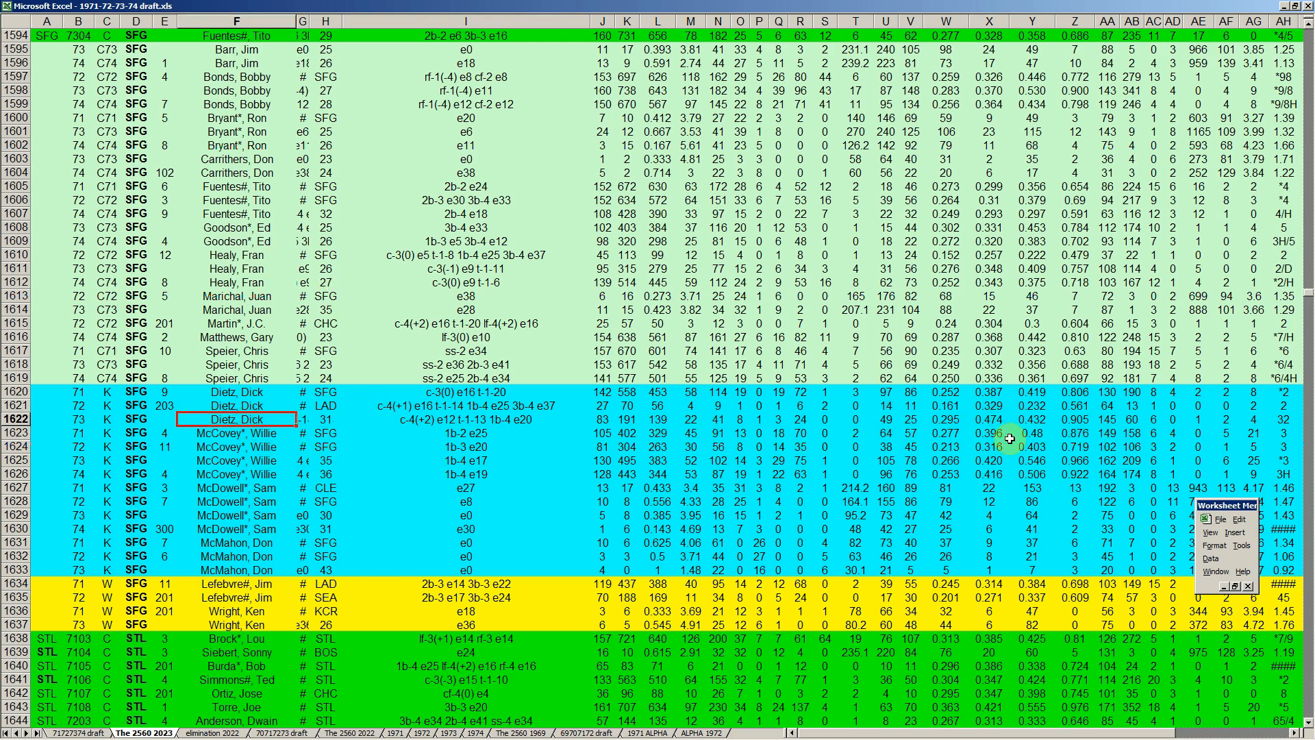
- Highlight the remaining SFG keepers player by player: rows 1623 to 1626, 1627 to 1630 and 1631 to 1633
left_click(23, 434)
left_click_drag(23, 433, 22, 474)
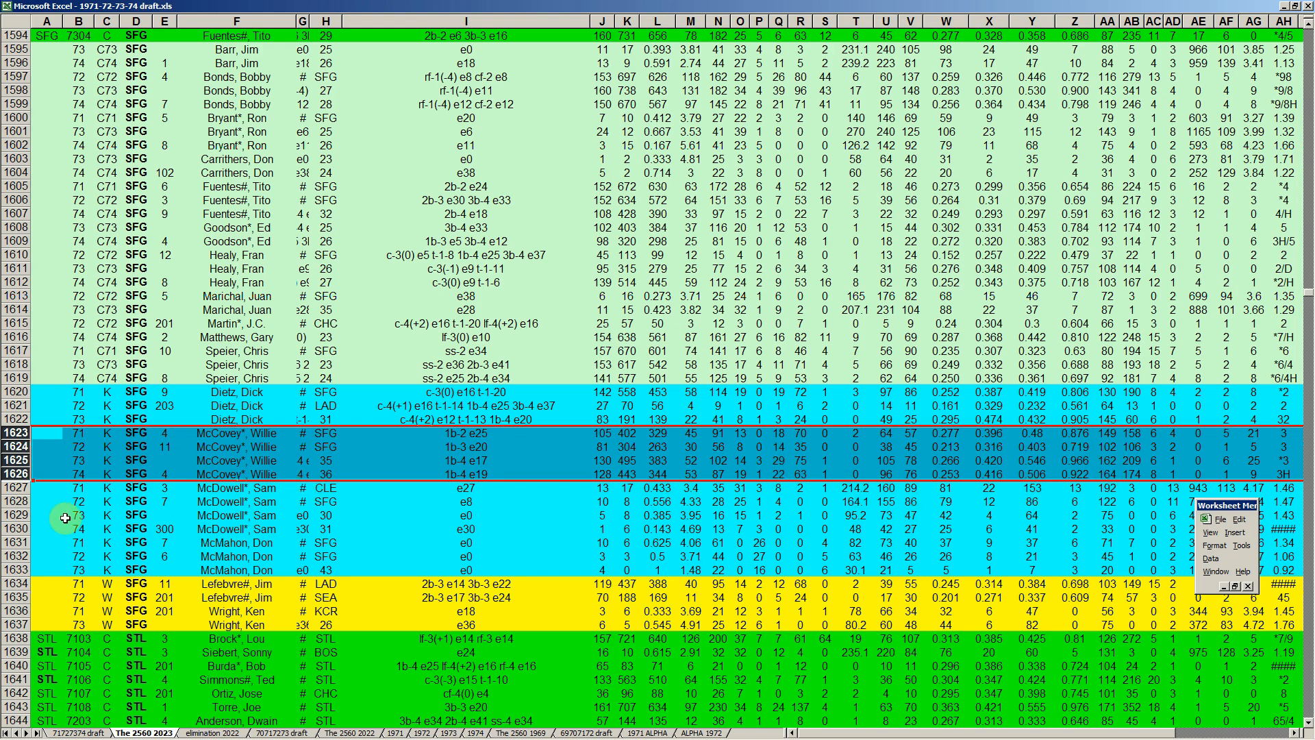
left_click_drag(17, 489, 16, 529)
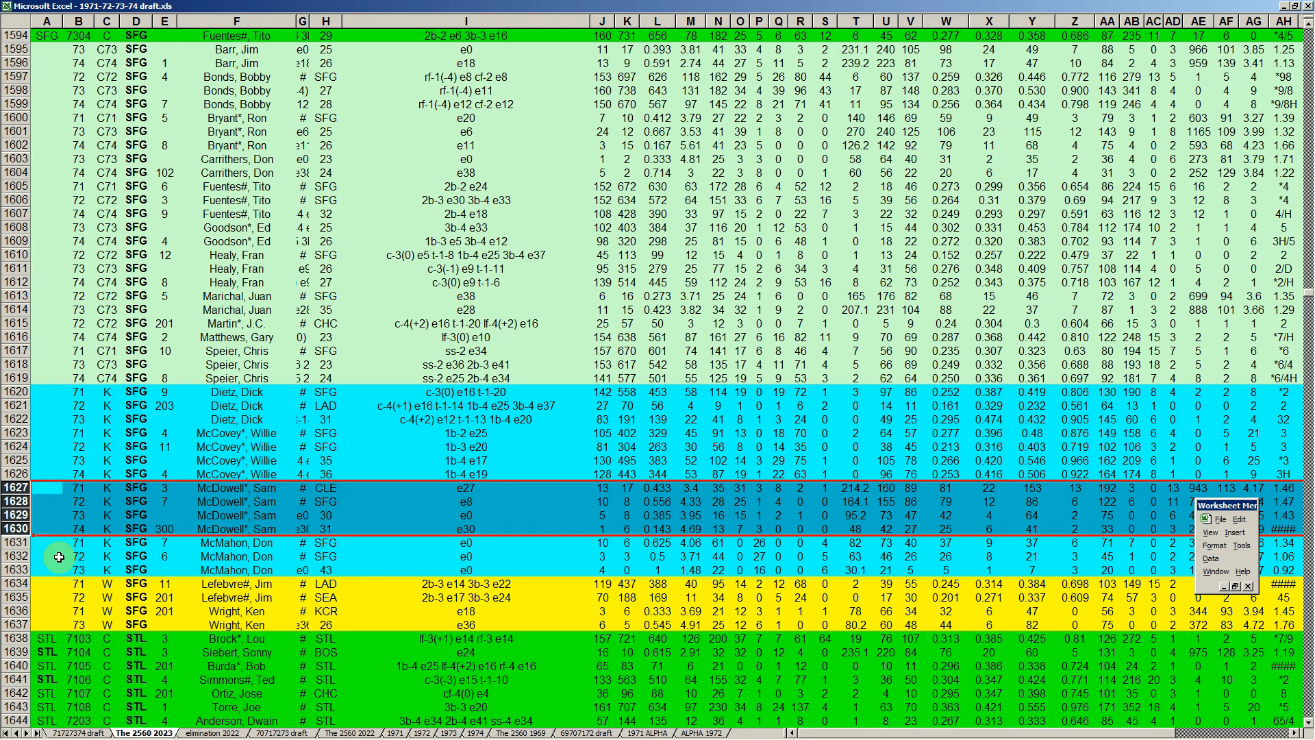
left_click_drag(22, 543, 21, 570)
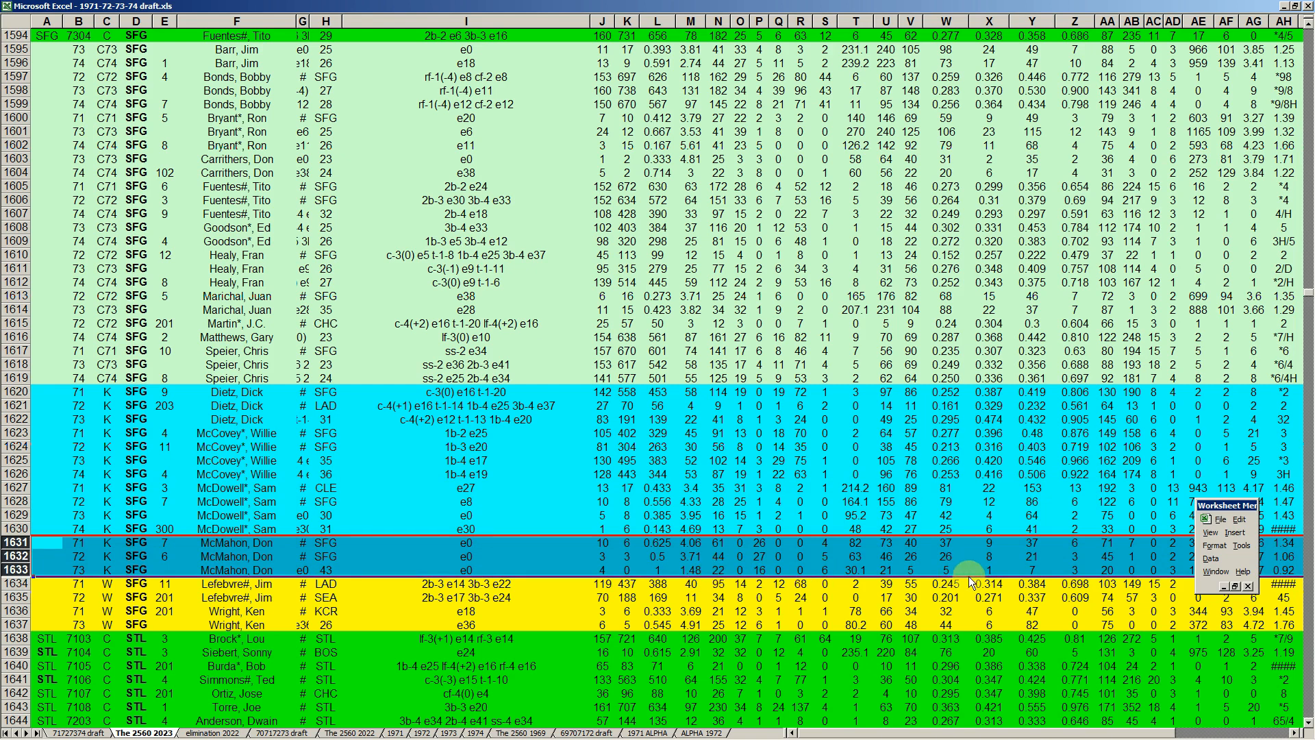
- Step through the SFG keeper names between F1625 and F1628, ending on F1628
left_click(273, 501)
left_click(247, 465)
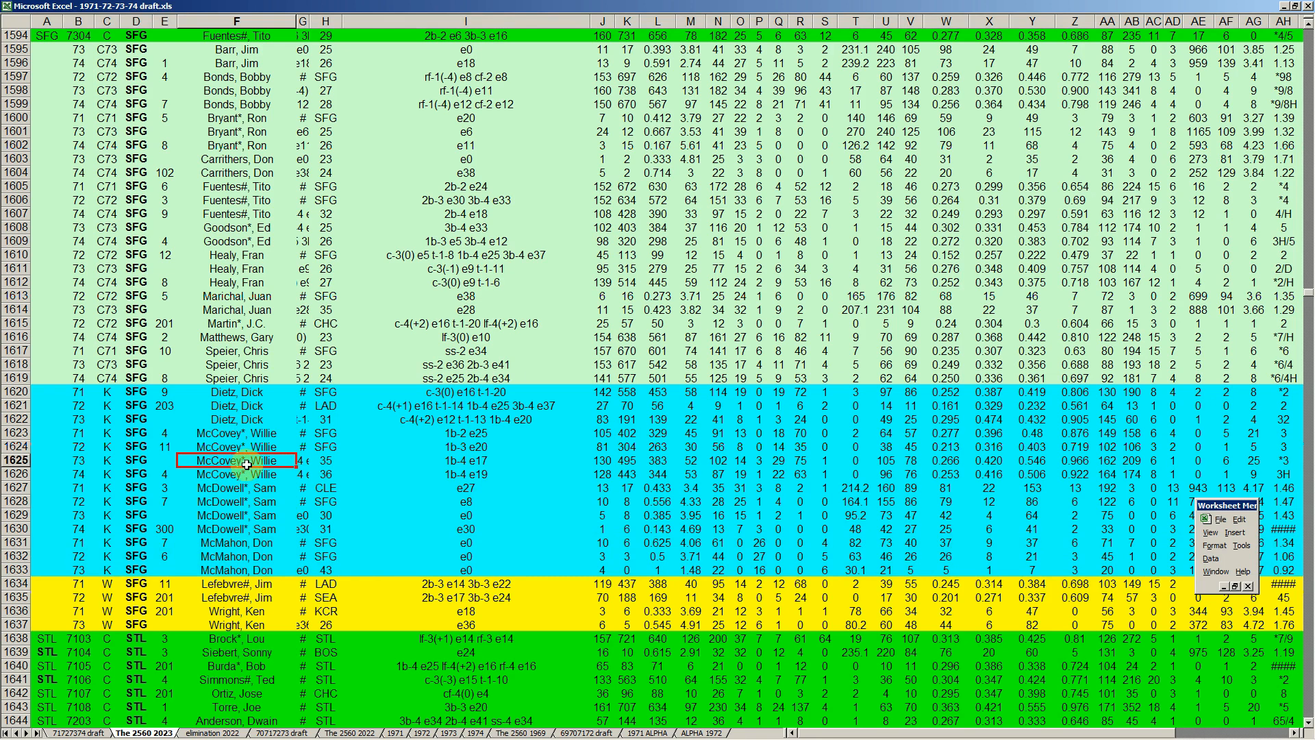
key("Down")
key("Down")
key("Up")
key("Up")
key("Down")
key("Down")
key("Down")
key("Up")
key("Down")
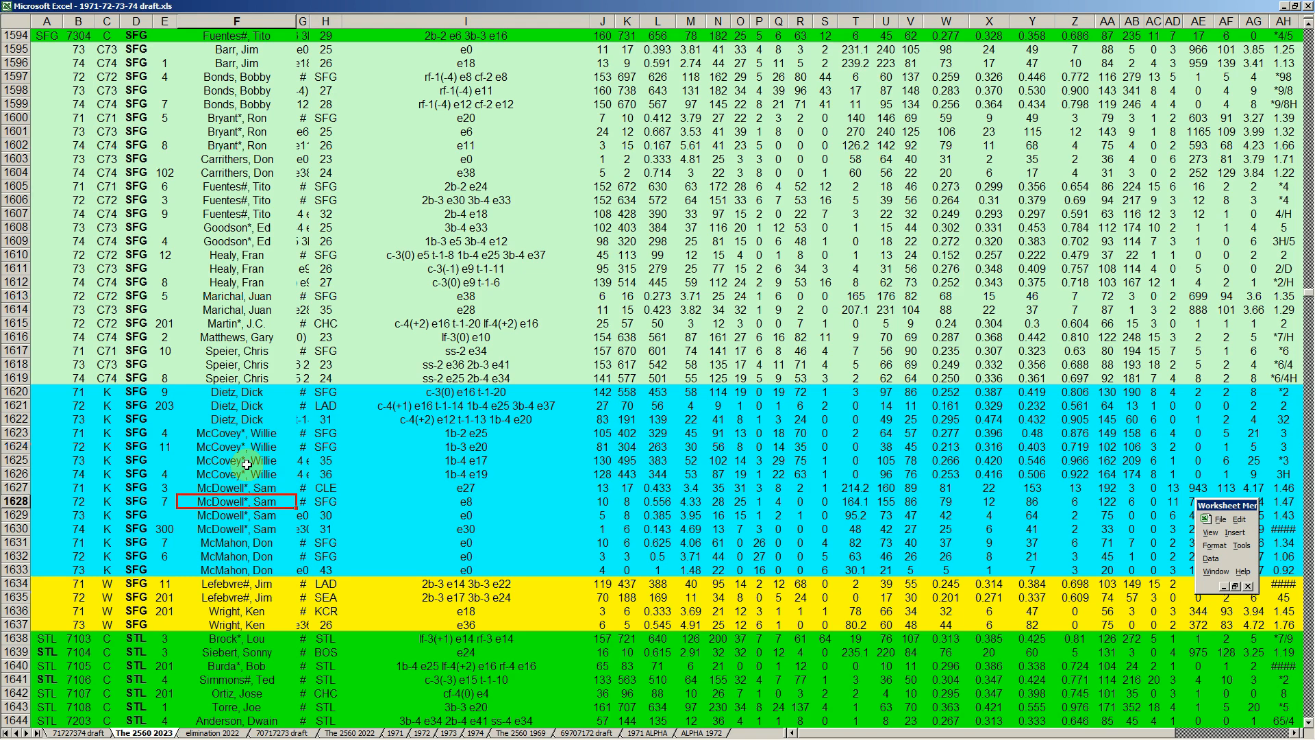
- Find the 1973 SFG players and highlight their rows 2088 to 2093
key("Page_Down")
key("Page_Down")
key("Page_Down")
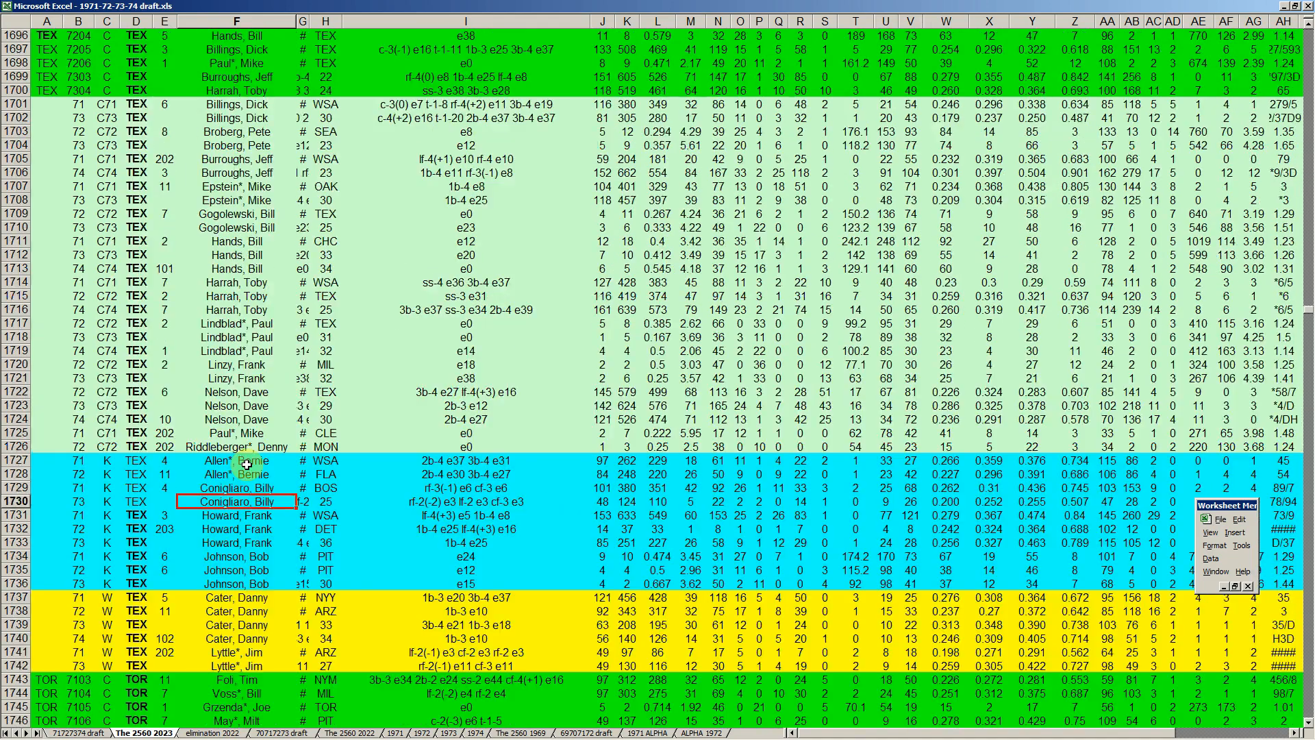
key("Page_Down")
key("Page_Down")
key("Page_Down")
key("Page_Down")
key("Page_Down")
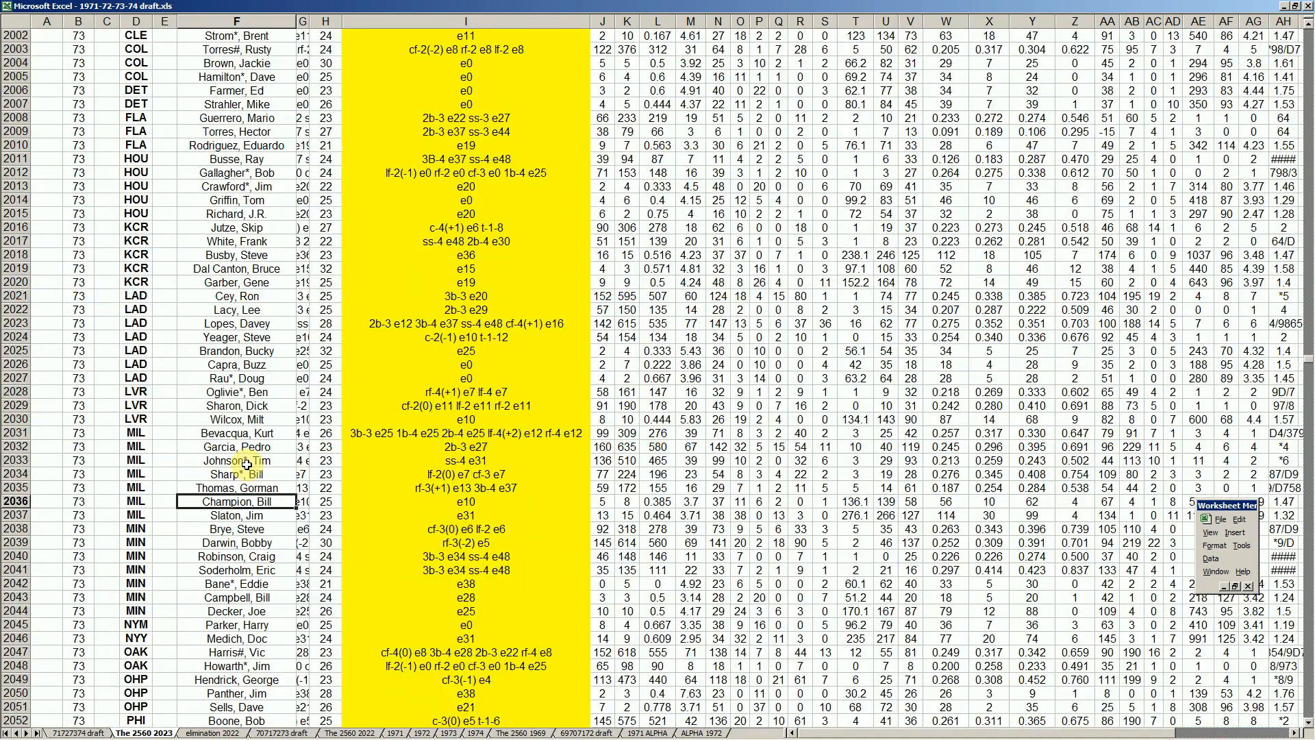
scroll(226, 480, "down", 11)
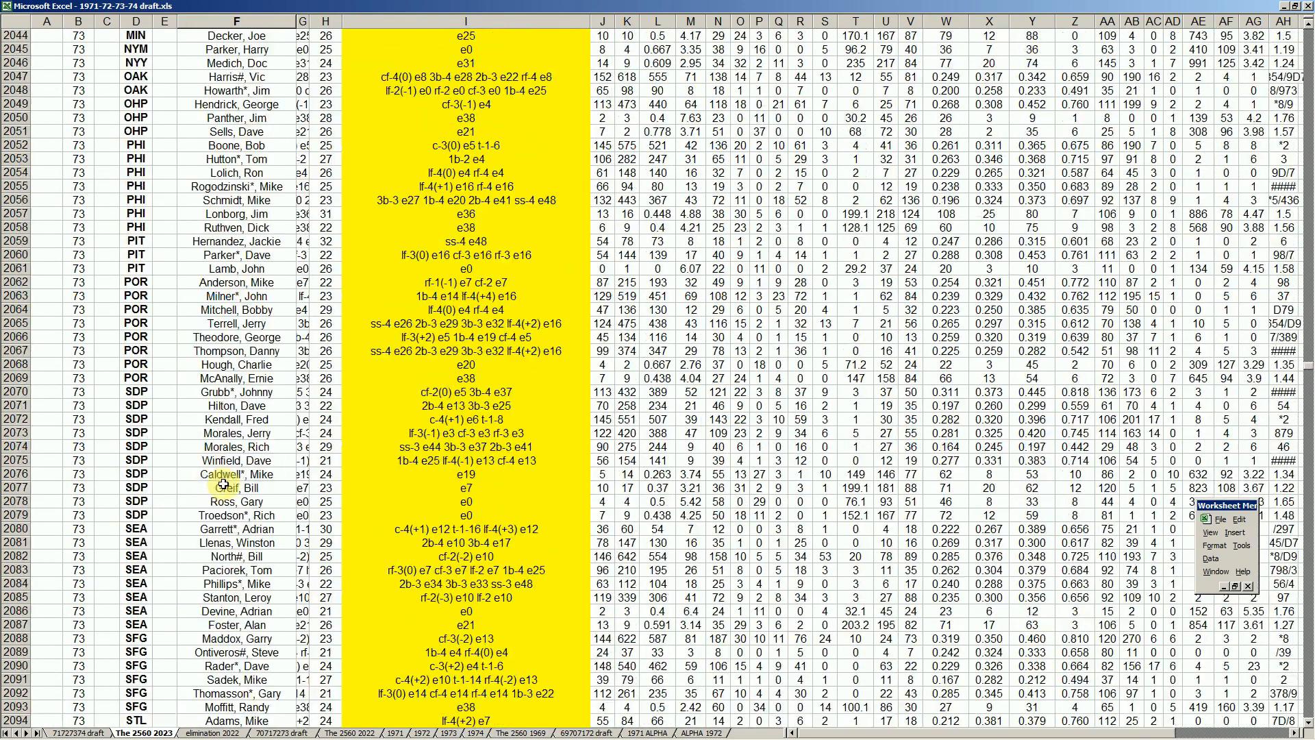
scroll(225, 483, "down", 5)
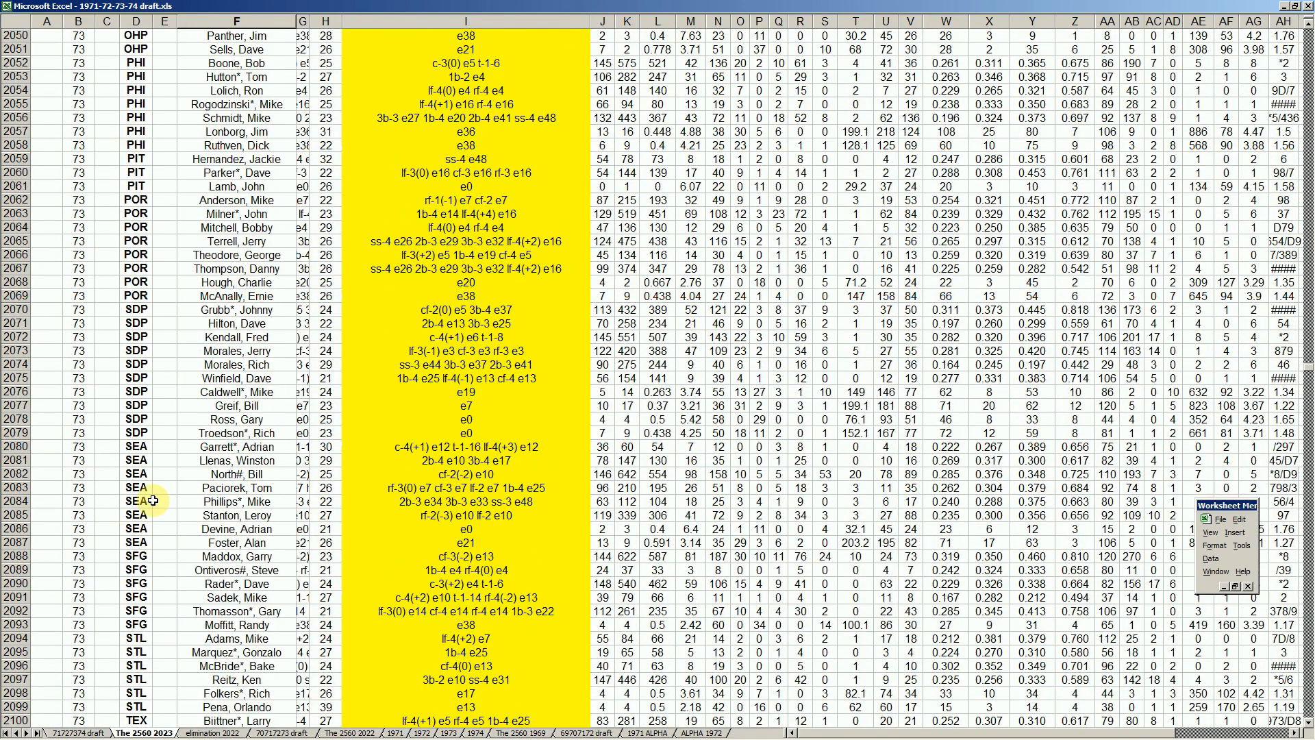
scroll(152, 501, "down", 3)
left_click_drag(21, 433, 19, 502)
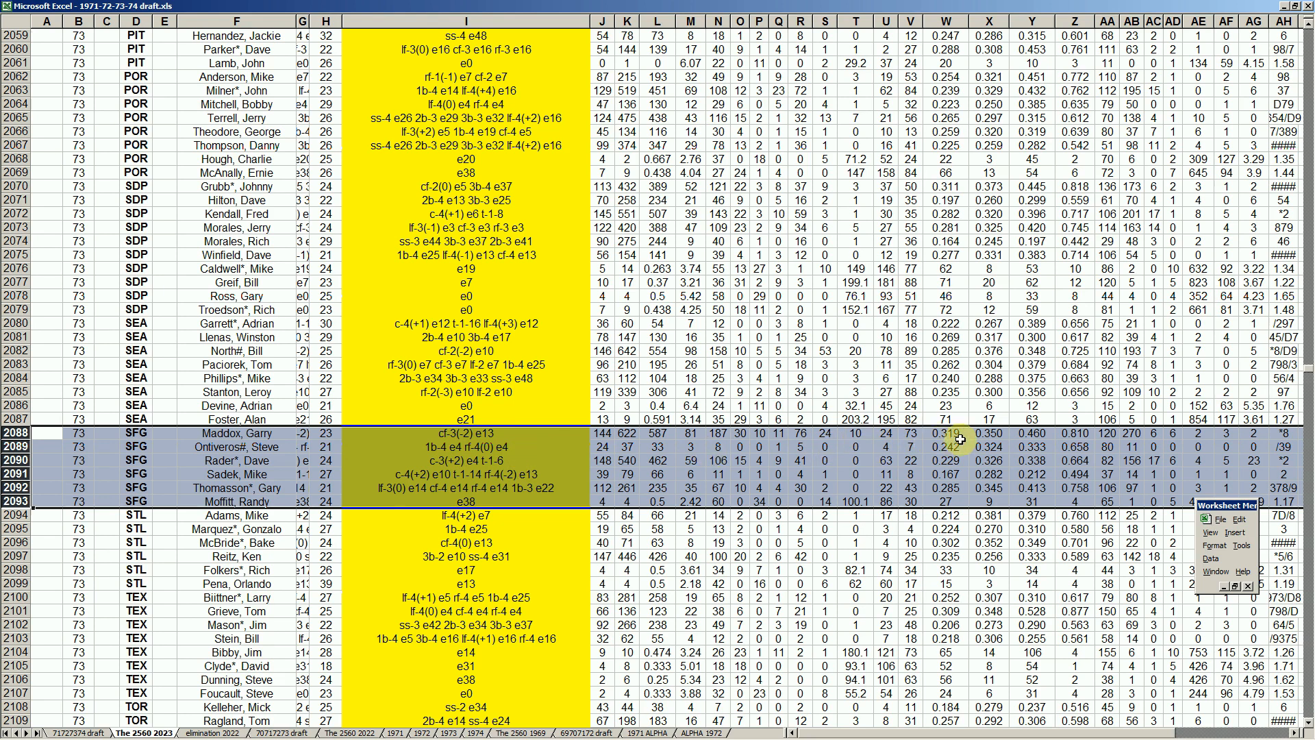
- Select K2088, highlight the 1973 SFG rows 2088 to 2093 again, then check single players, ending on F2090
left_click(626, 432)
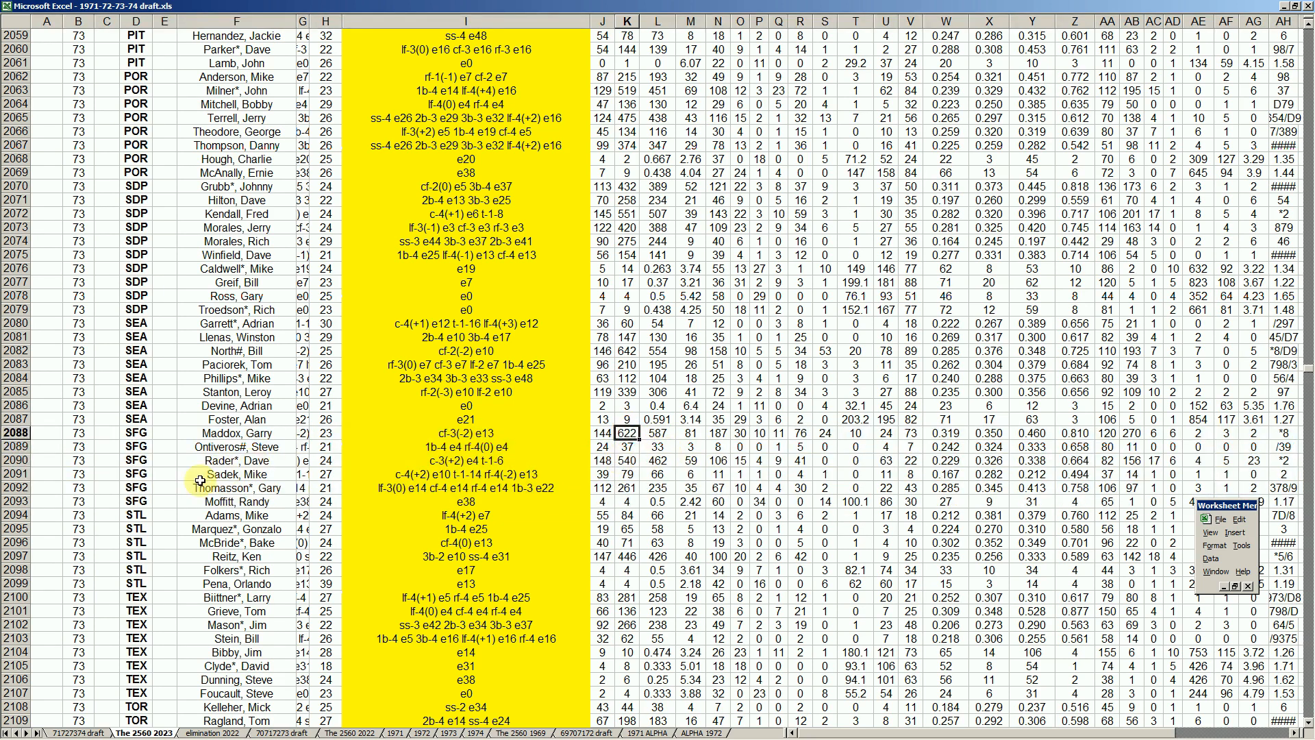
left_click_drag(21, 433, 21, 503)
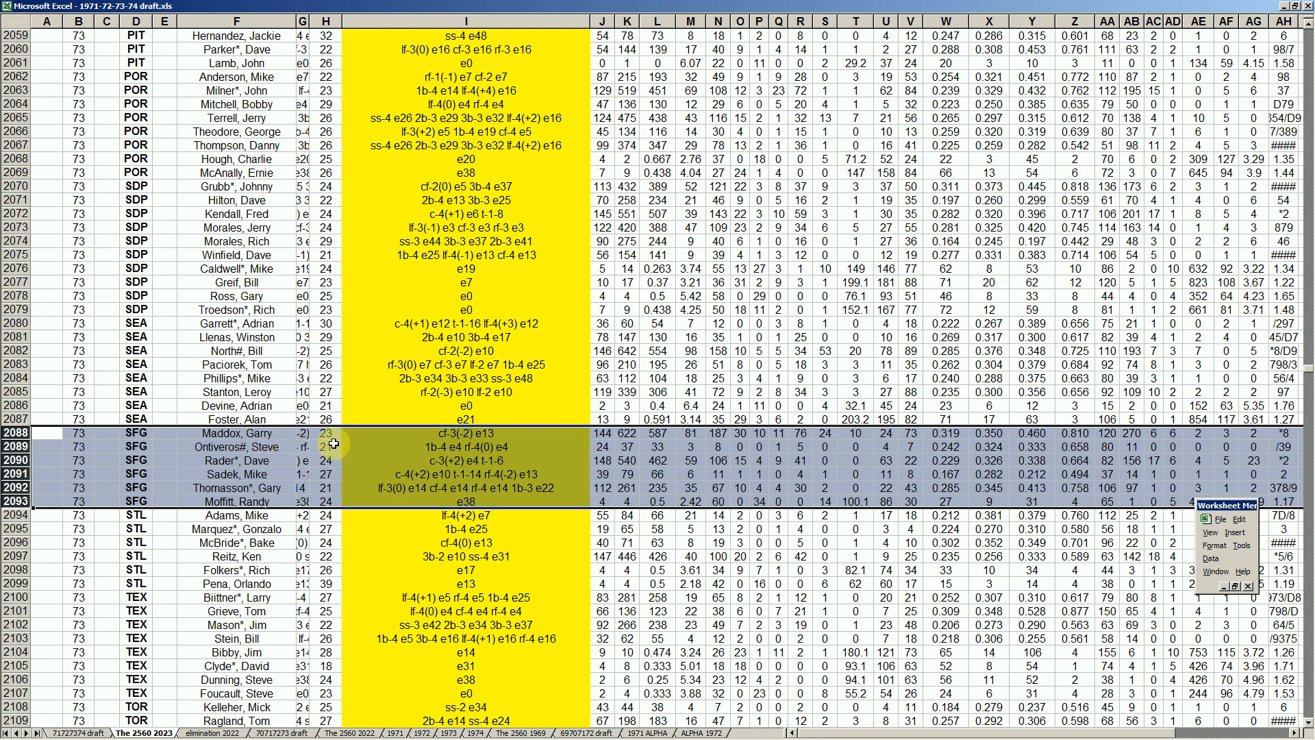
left_click(281, 487)
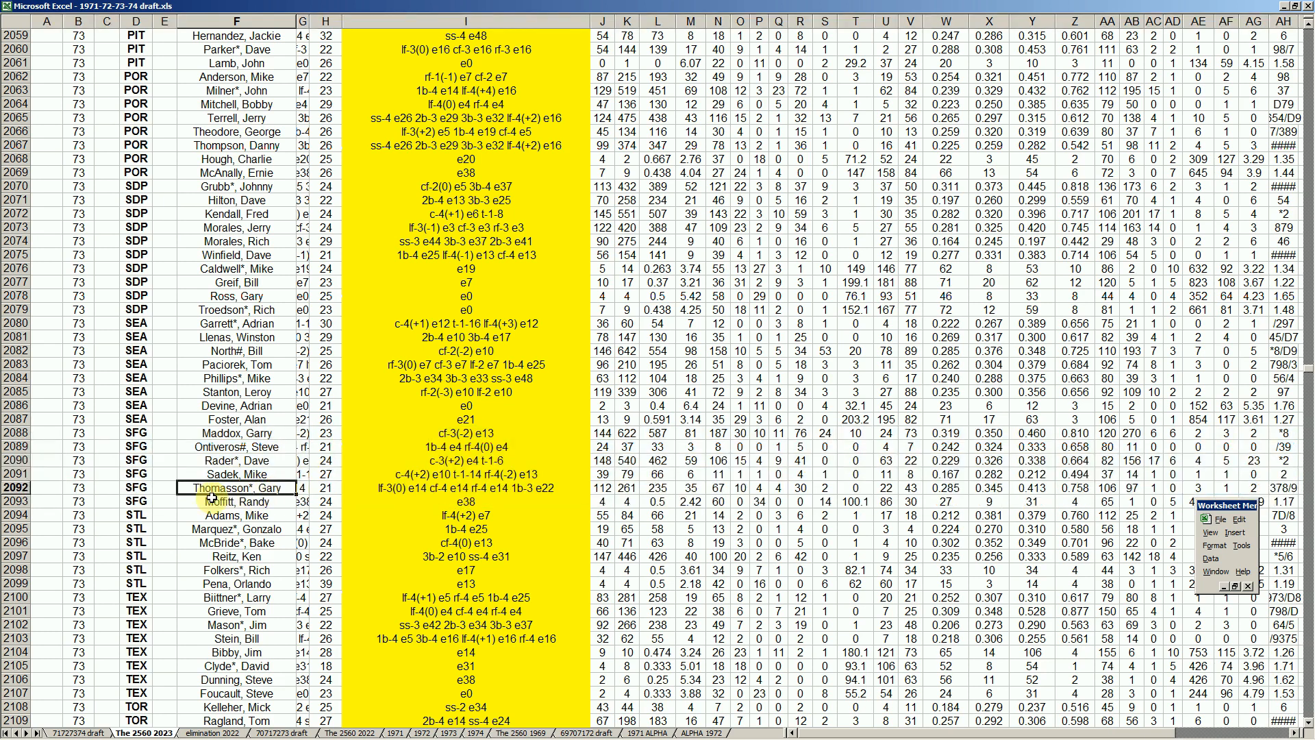
left_click(29, 501)
left_click(227, 457)
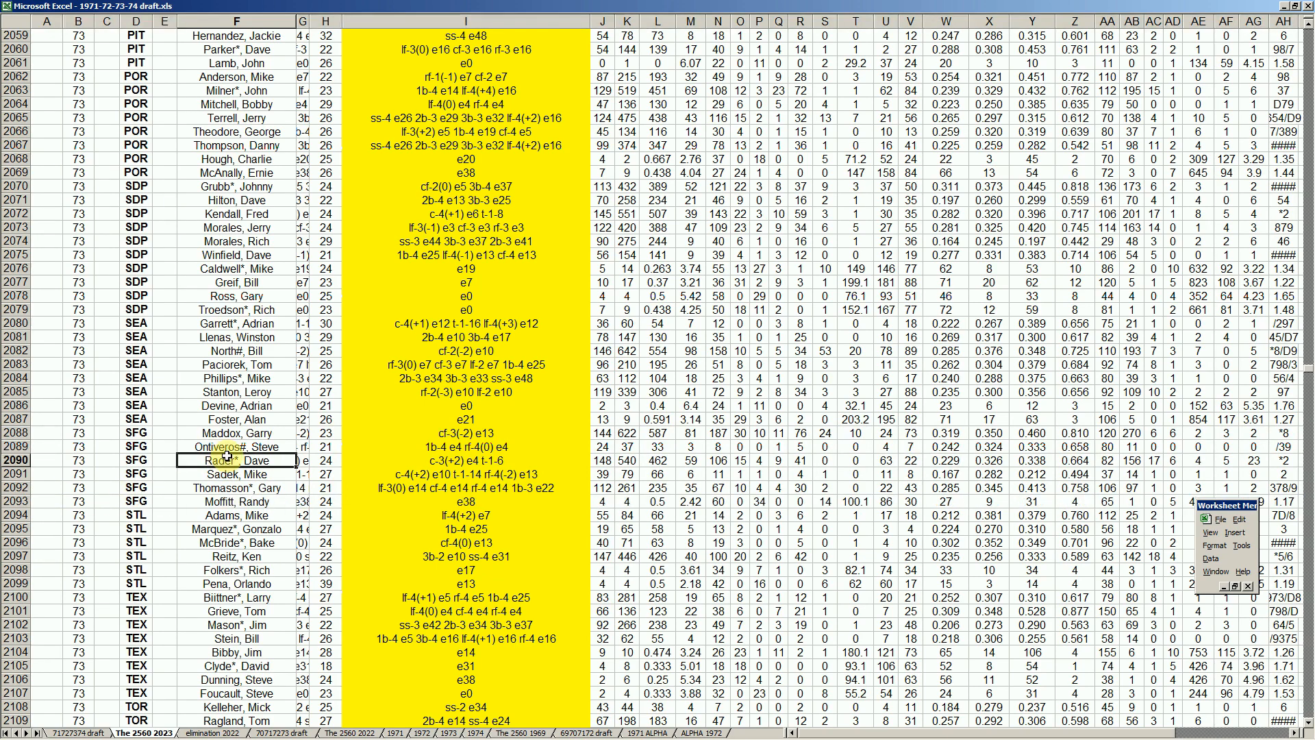
- Move on to the 1974 players and bring the SFG group from row 2296 into view
key("Page_Down")
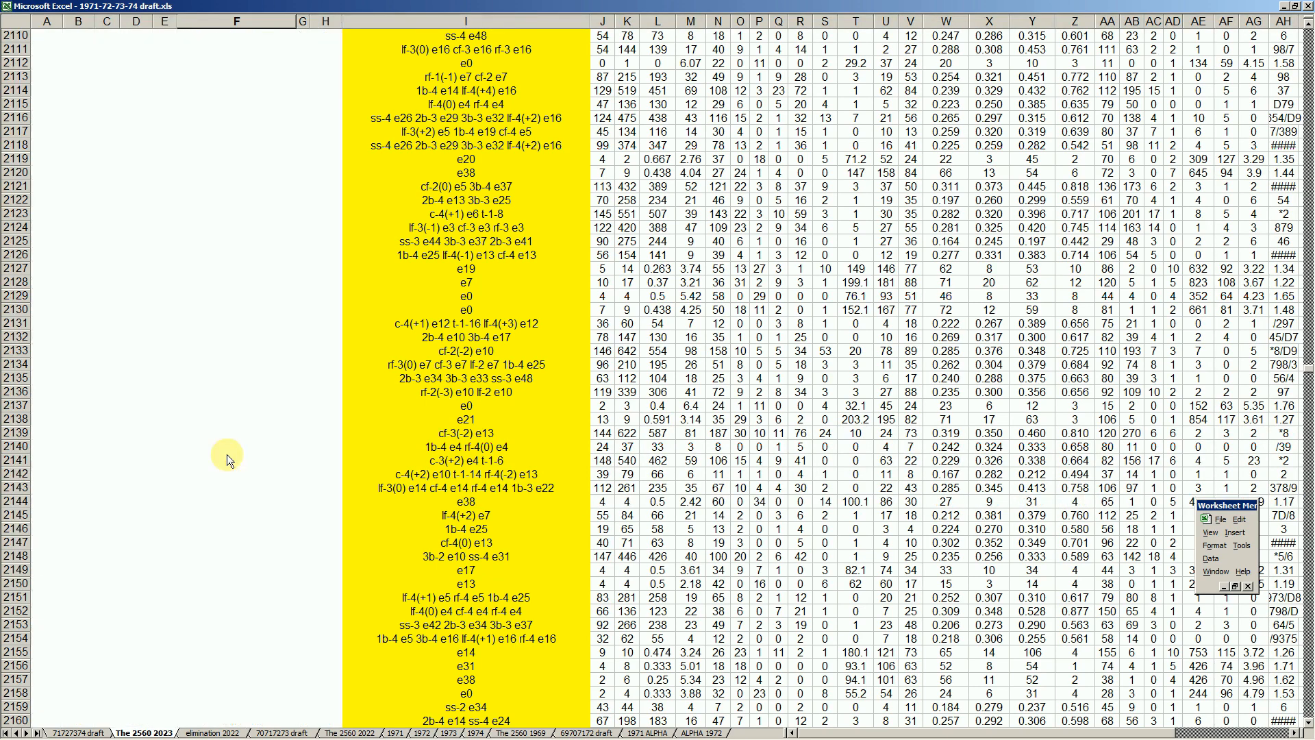
scroll(104, 578, "down", 16)
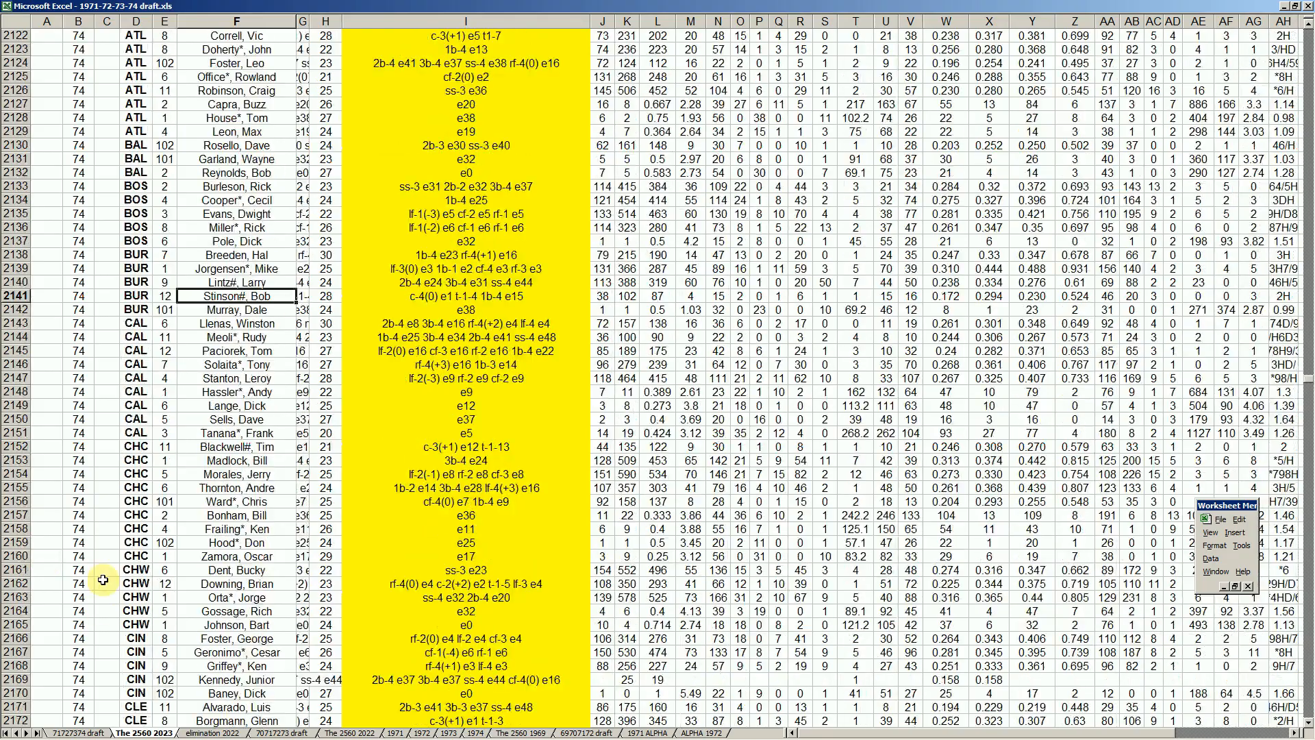
scroll(105, 578, "down", 20)
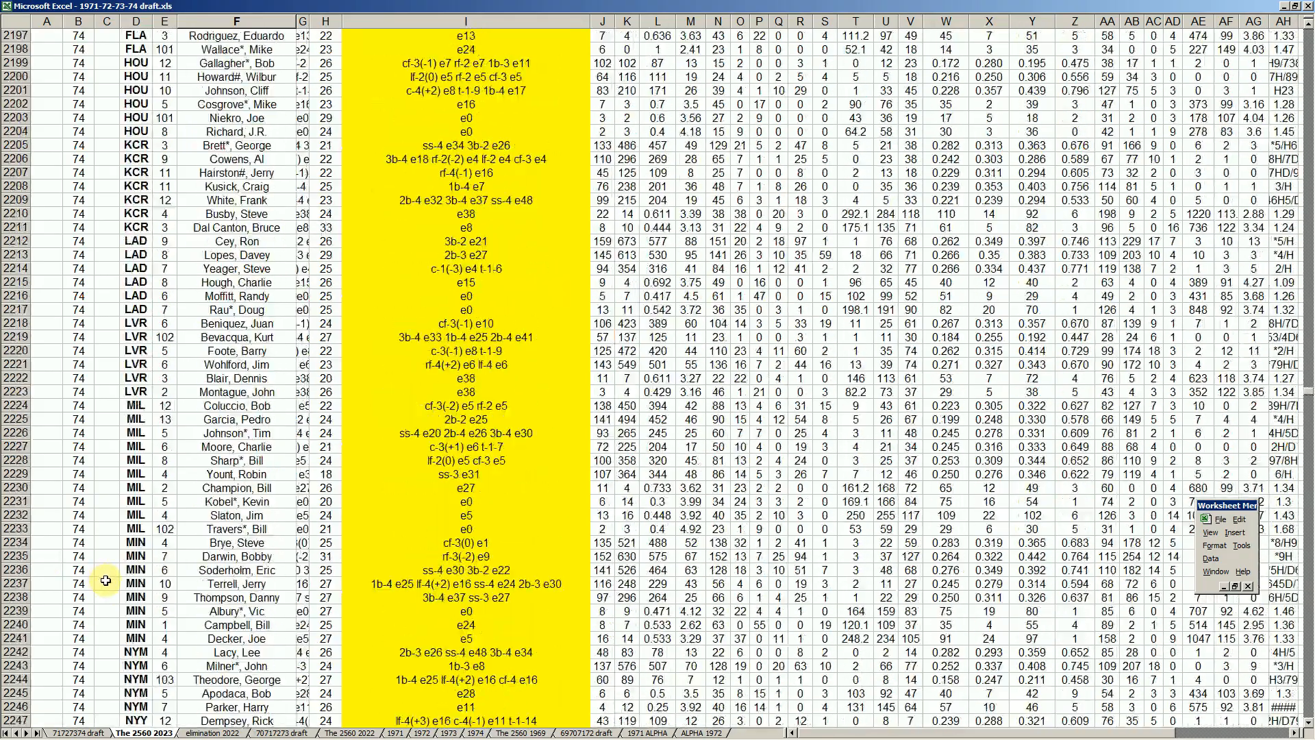
scroll(107, 579, "down", 10)
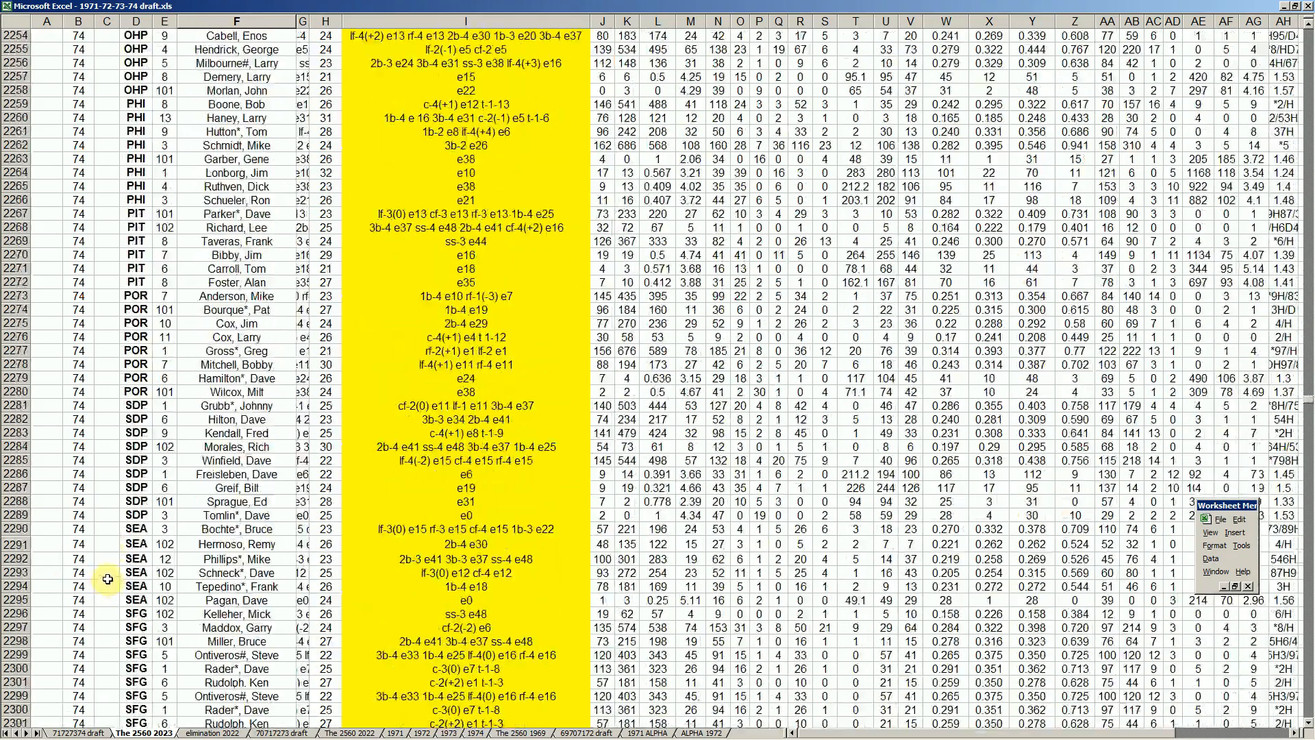
left_click_drag(16, 531, 27, 641)
left_click(27, 634)
left_click(39, 645)
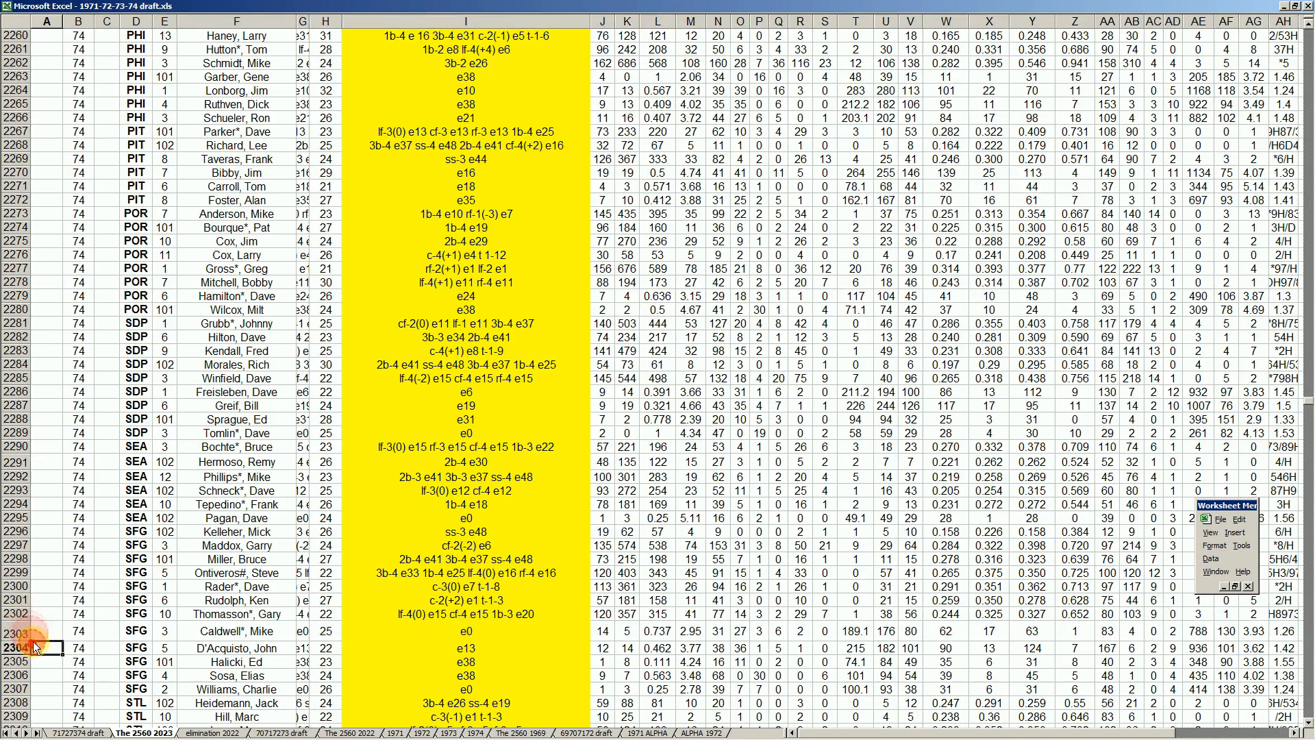
left_click(1240, 519)
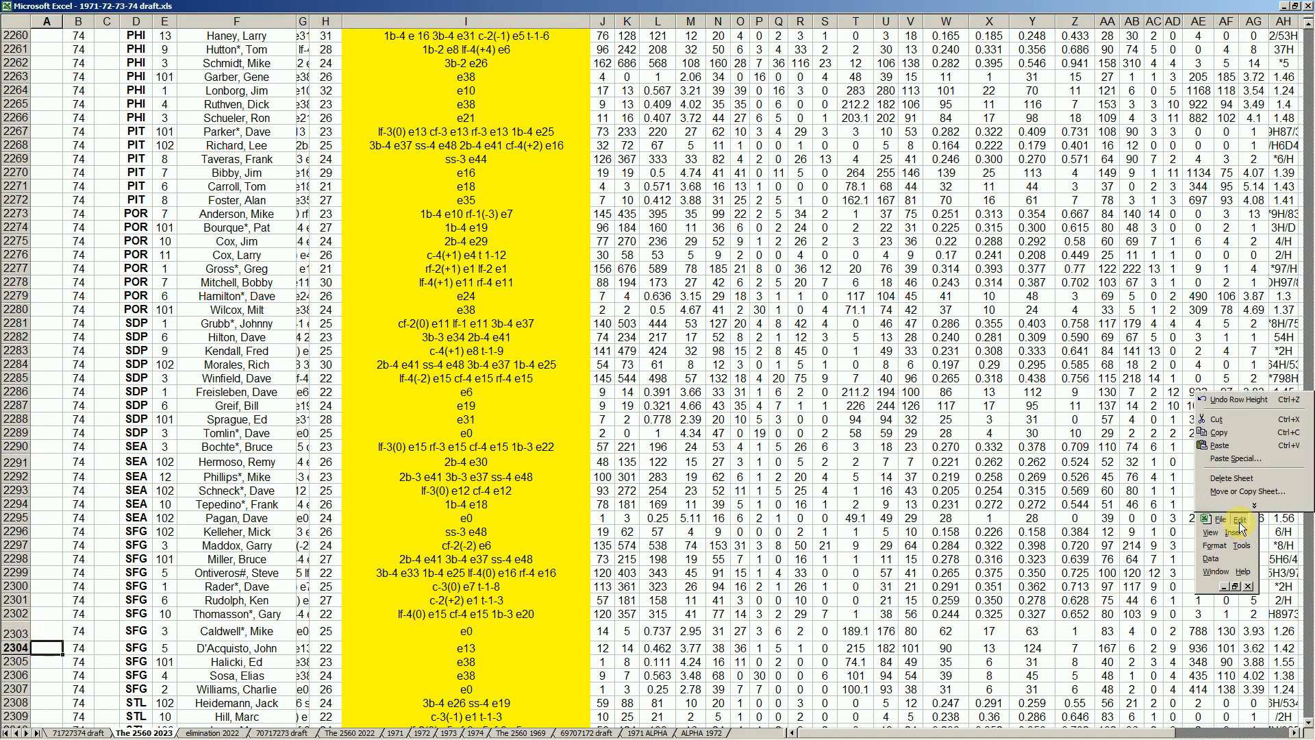
left_click(1247, 402)
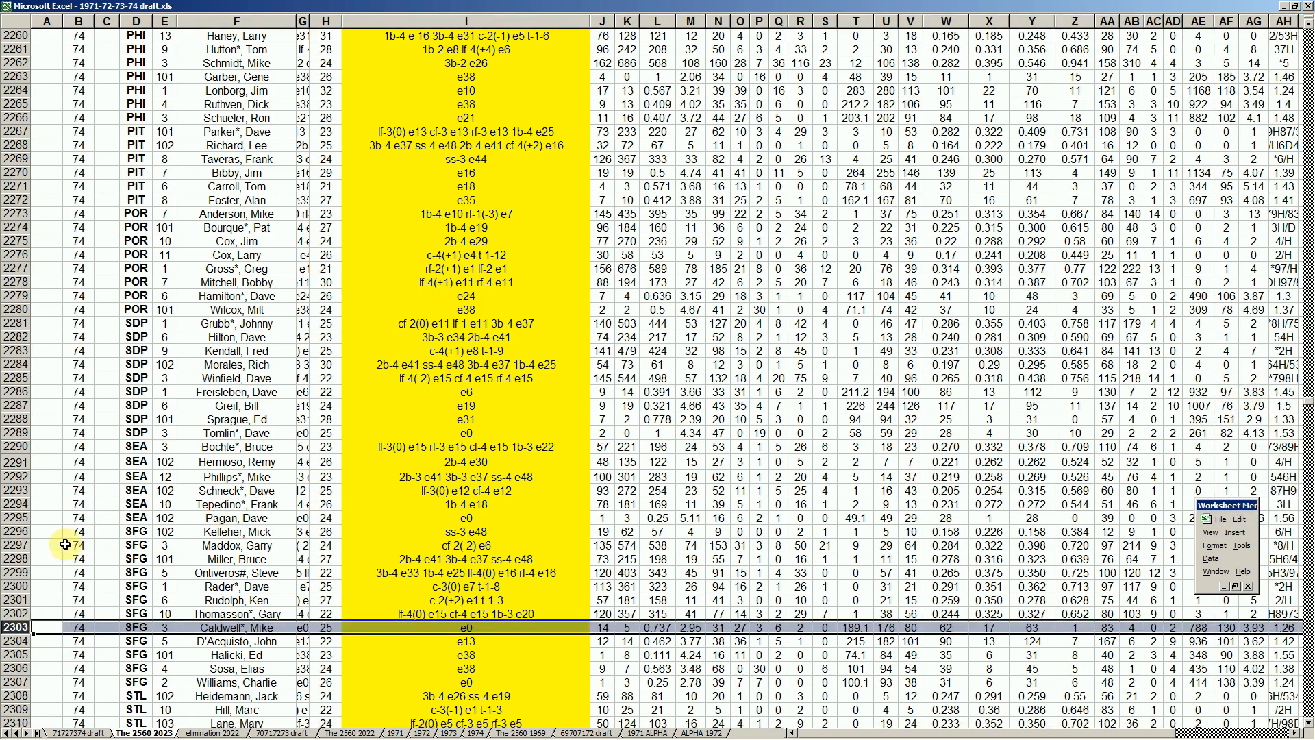
- Highlight the 1974 SFG rows 2296 to 2307, then select F2300 and F2297
left_click_drag(22, 532, 28, 685)
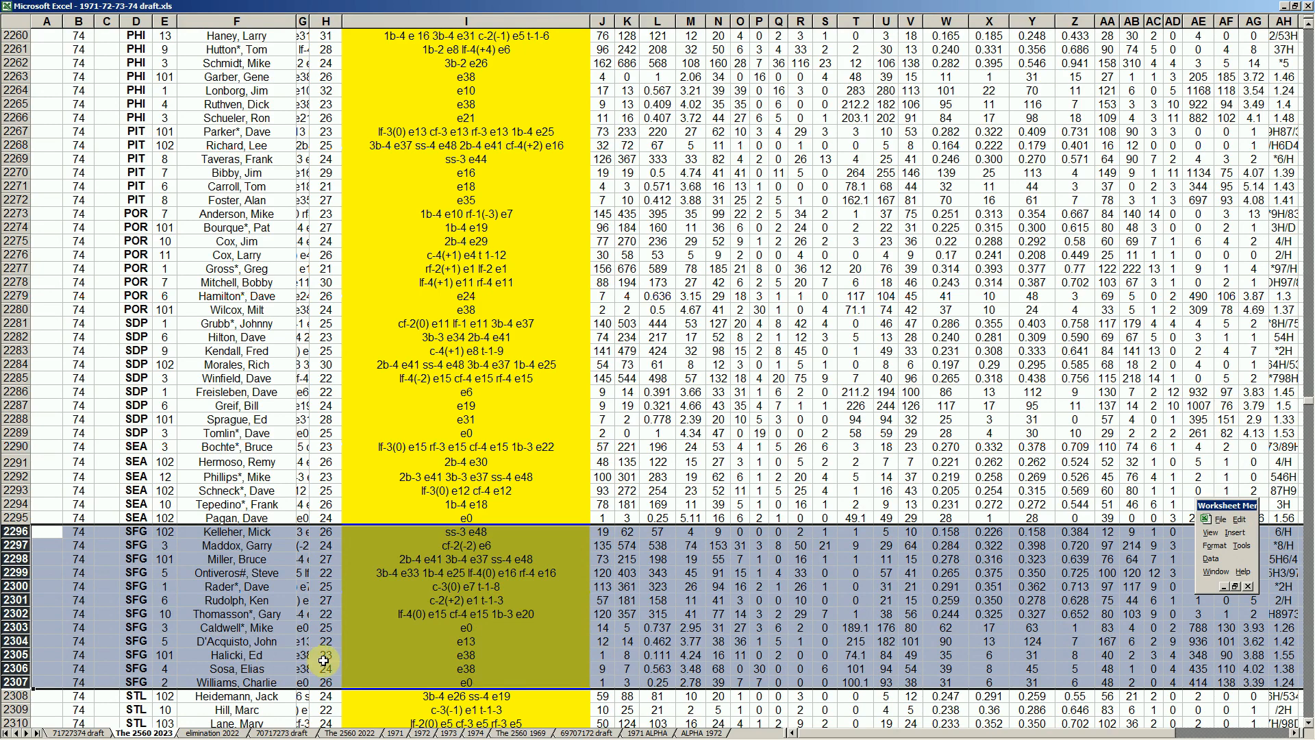
scroll(404, 630, "down", 3)
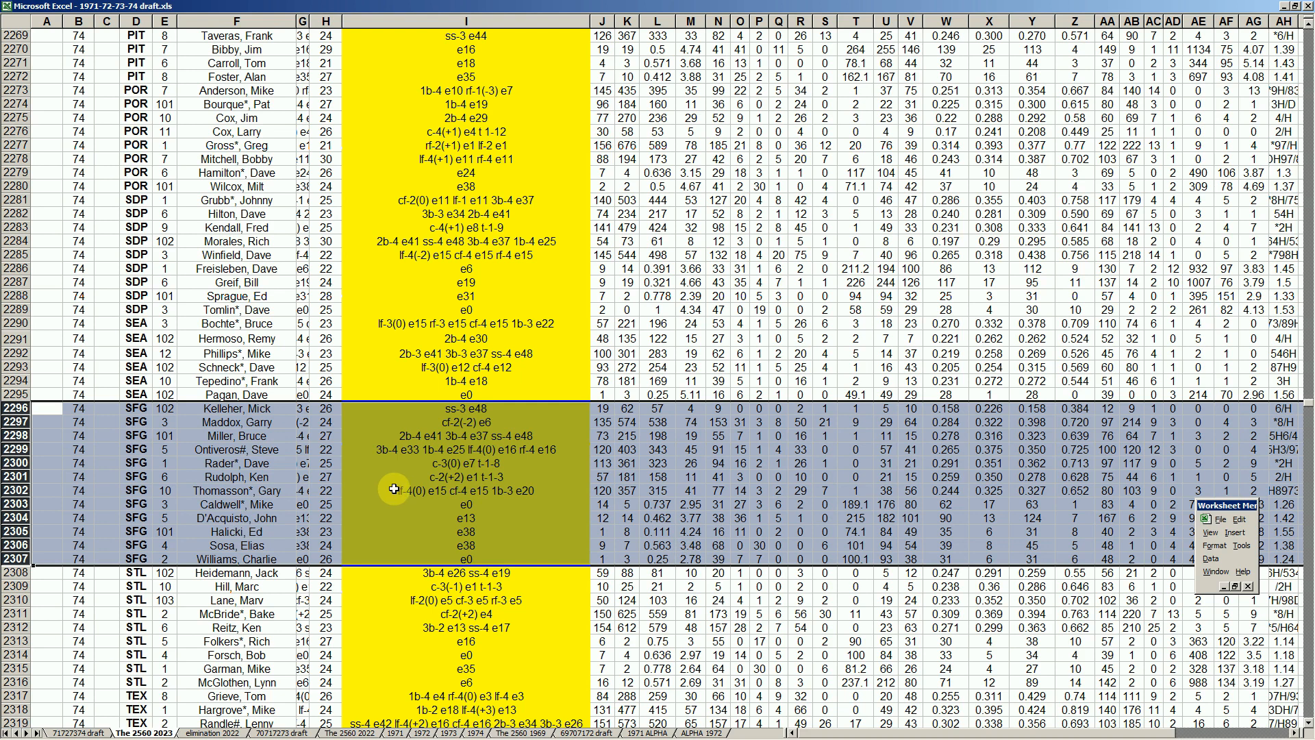
left_click(233, 463)
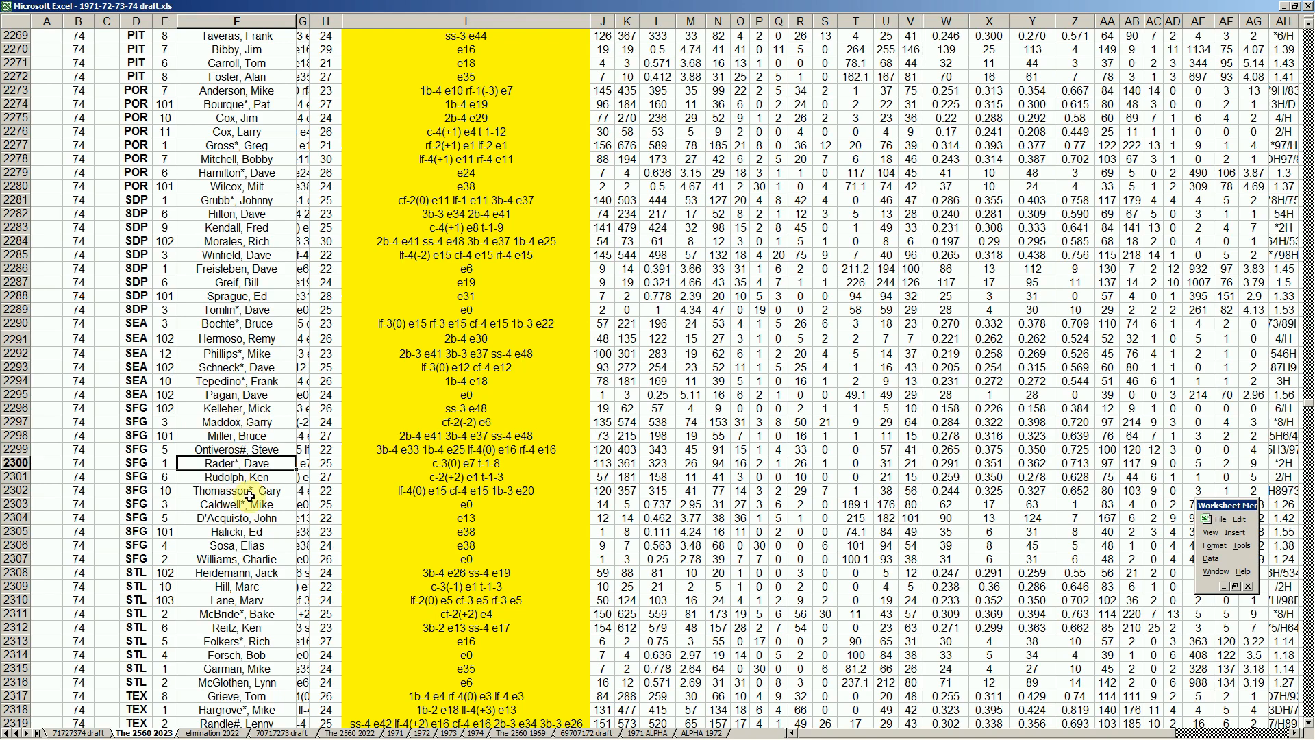
left_click(256, 422)
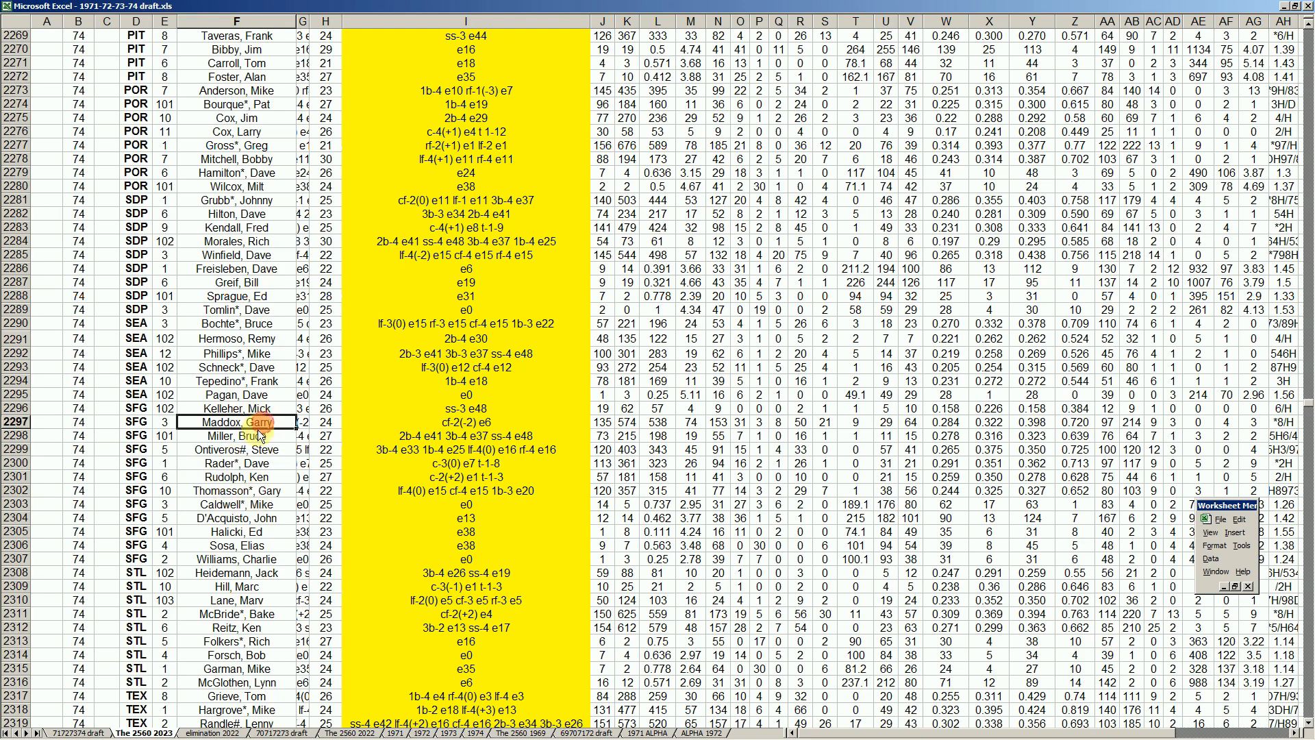
- Go back to the SFG keeper rows and bring the STL carousel block, rows 1638 to 1649, into view
key("Page_Up")
key("Page_Up")
key("Page_Up")
key("Page_Up")
key("Page_Up")
key("Page_Up")
key("Page_Up")
key("Page_Up")
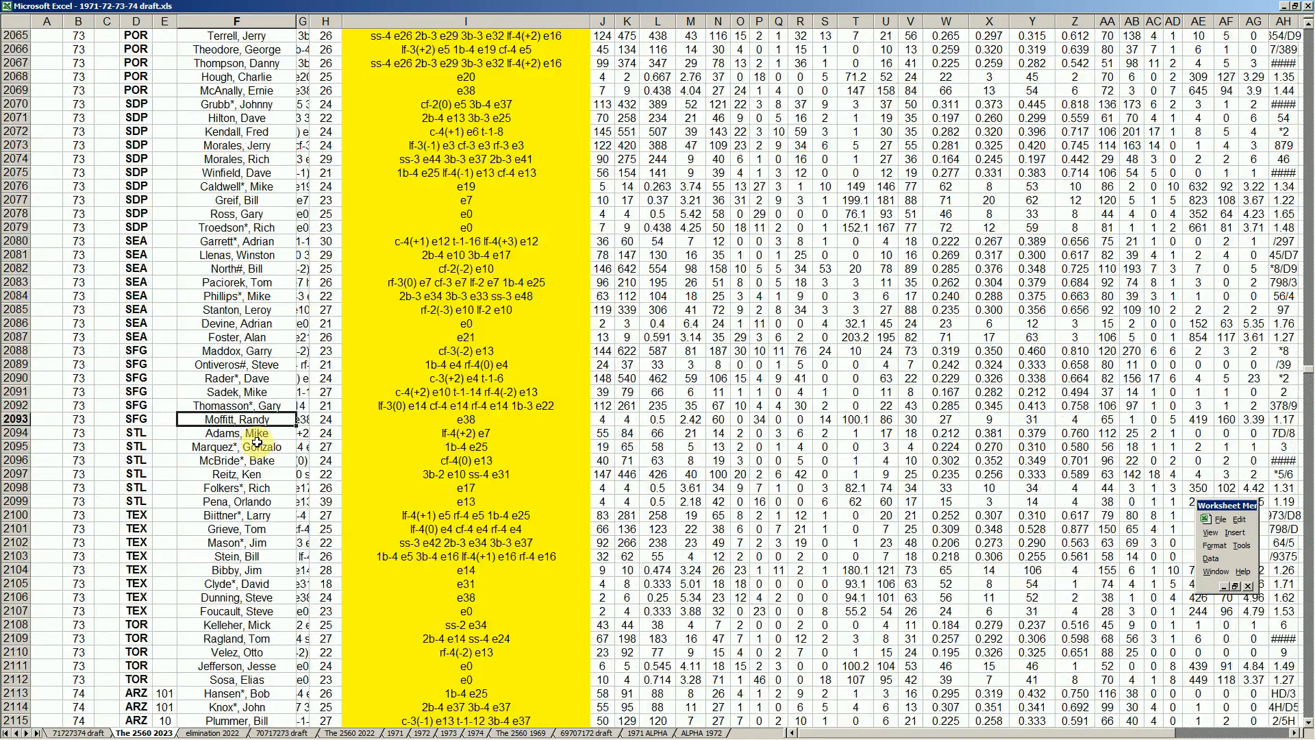
key("Page_Up")
key("Page_Up")
key("Page_Up")
key("Page_Up")
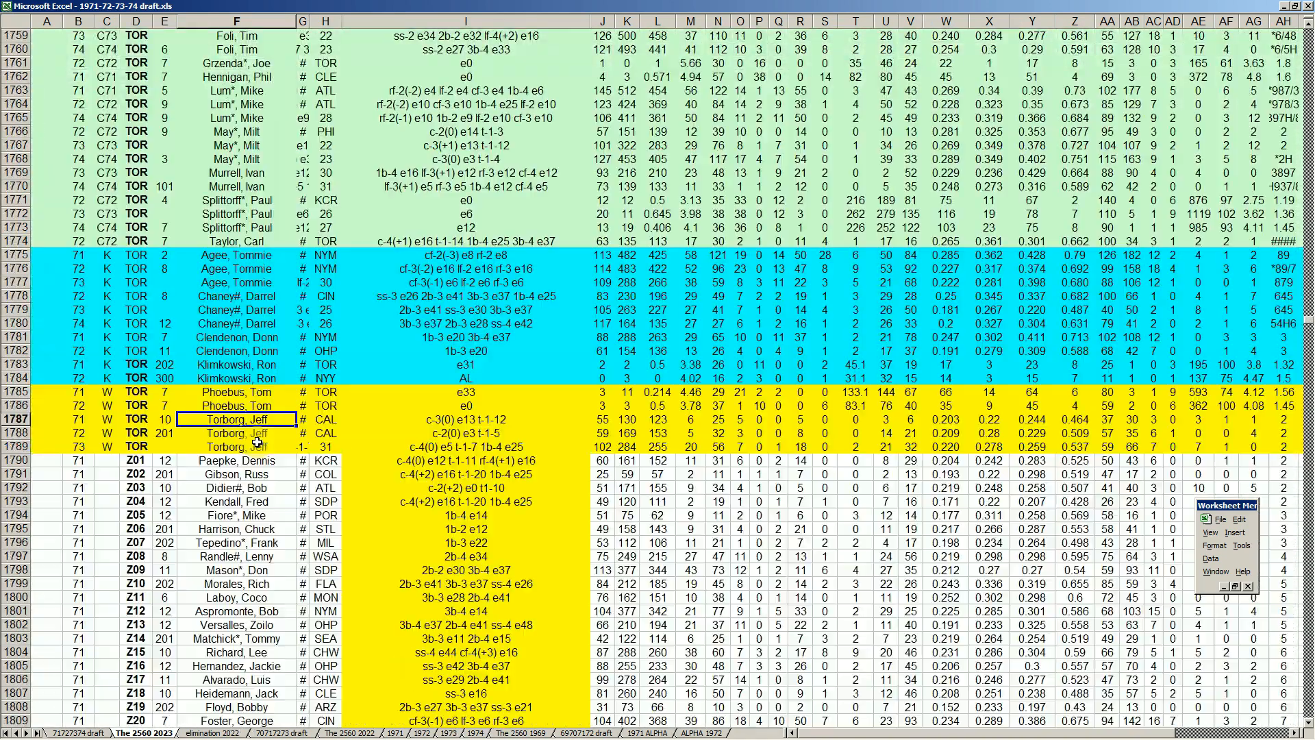
key("Page_Up")
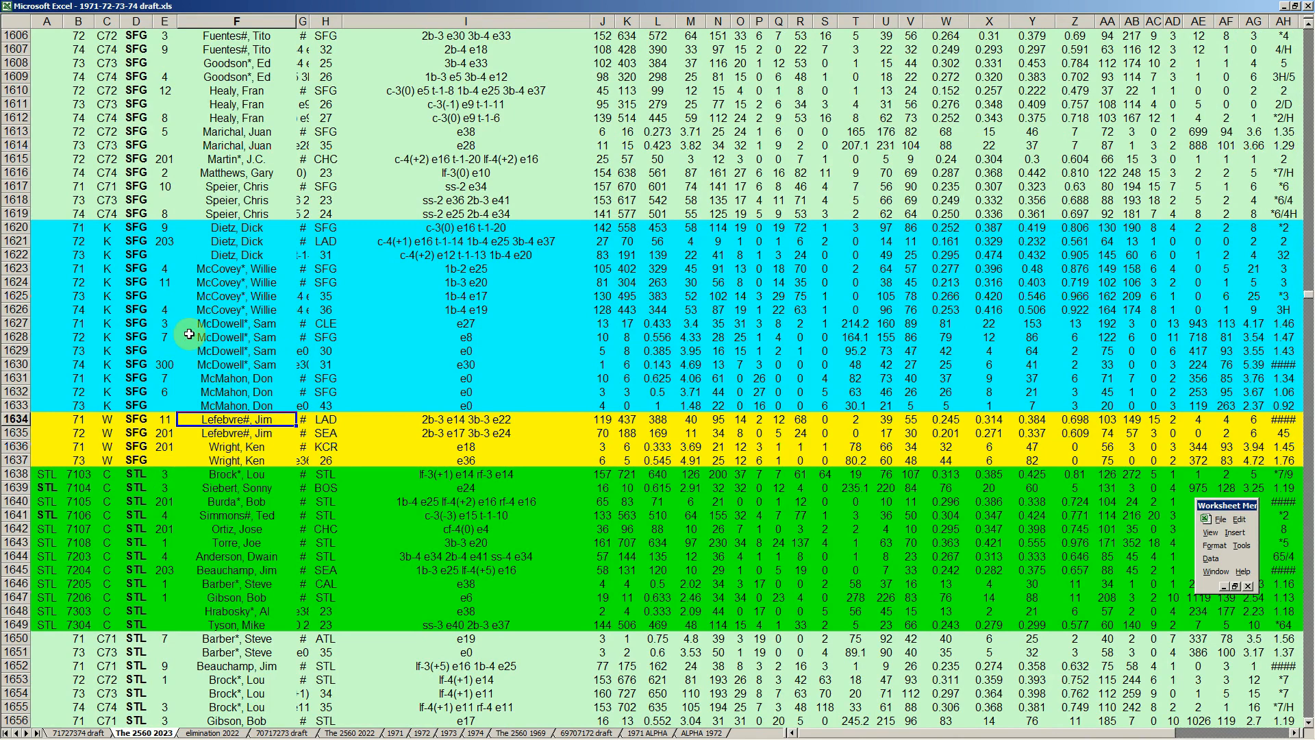
scroll(193, 341, "down", 2)
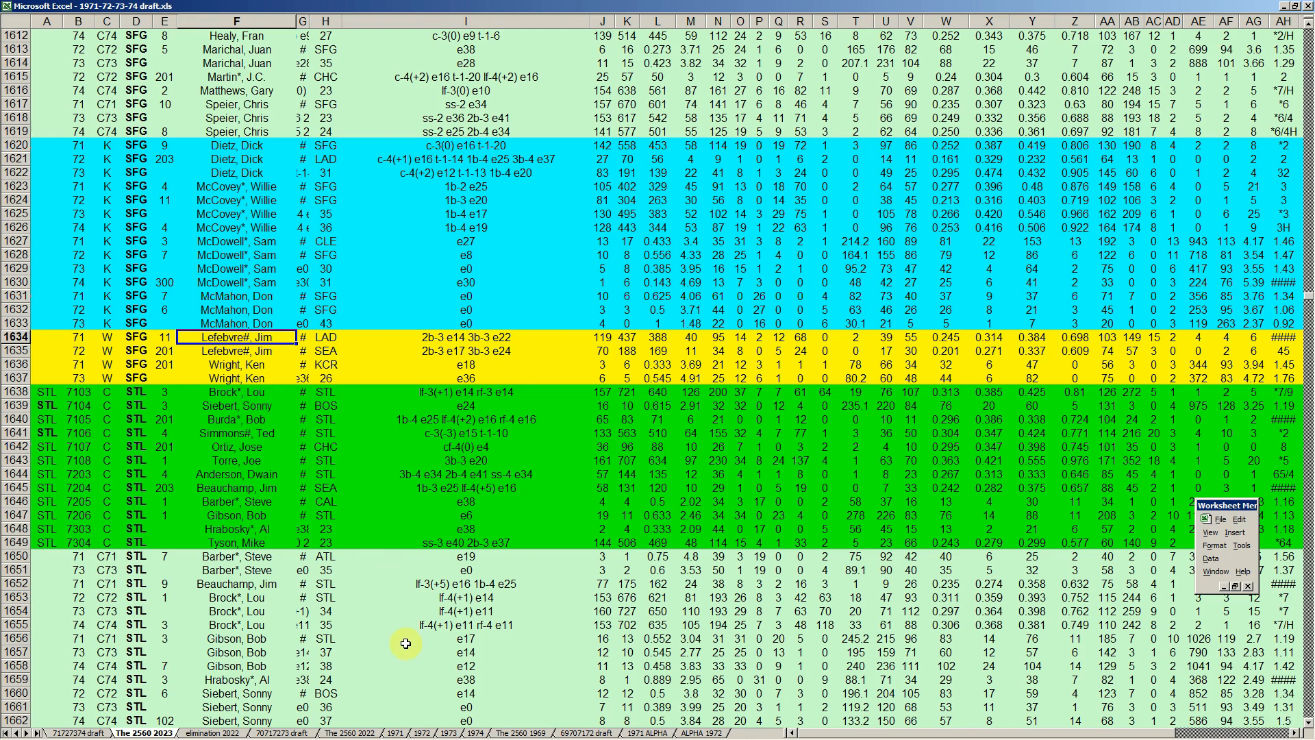
- Switch to the CAROUSEL 71-74 2023 workbook, show STL rows 349 to 360 and select I349 and H351
left_click(291, 733)
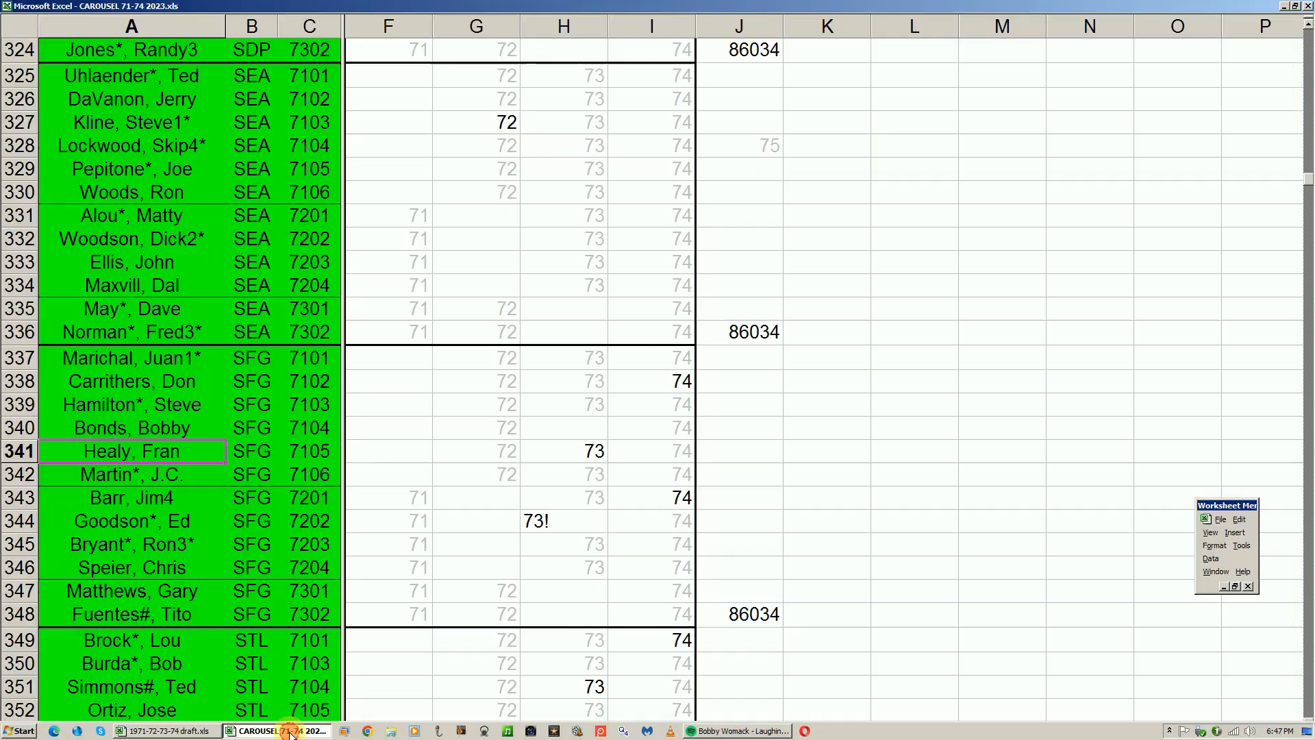
left_click(251, 492)
scroll(251, 492, "down", 4)
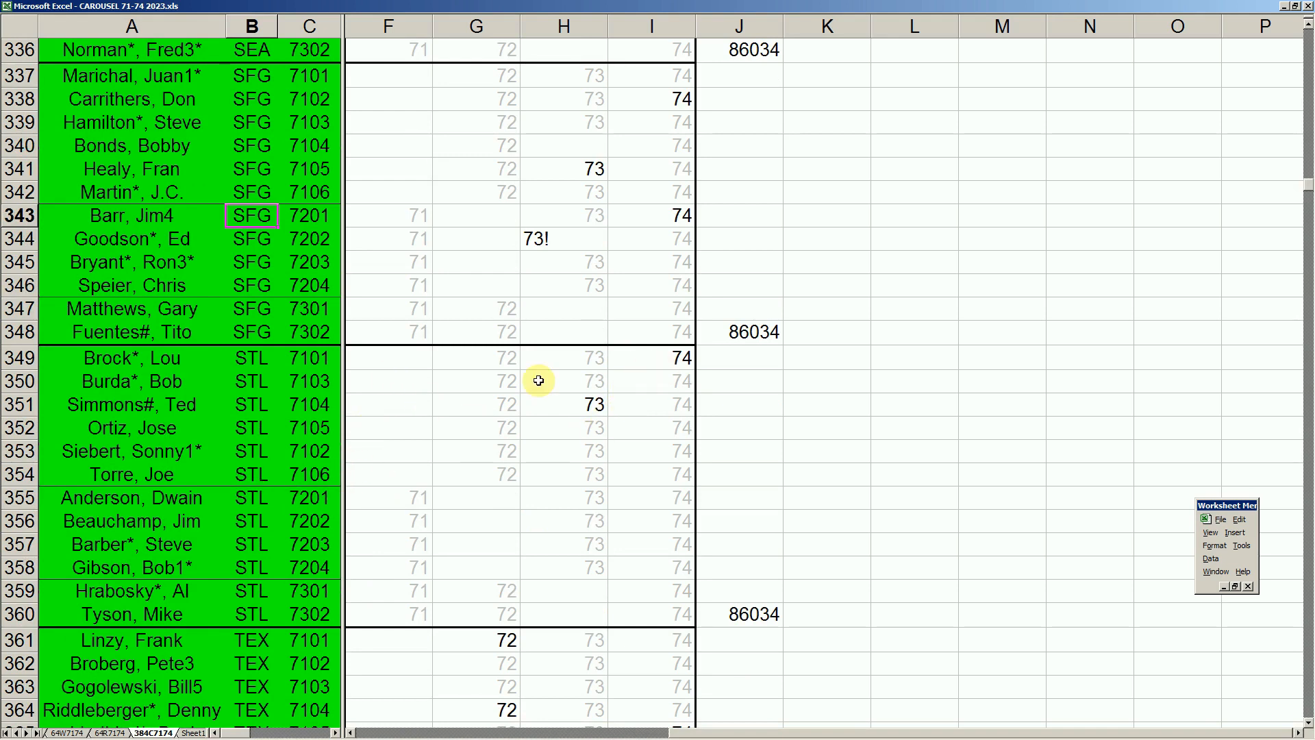
left_click(683, 358)
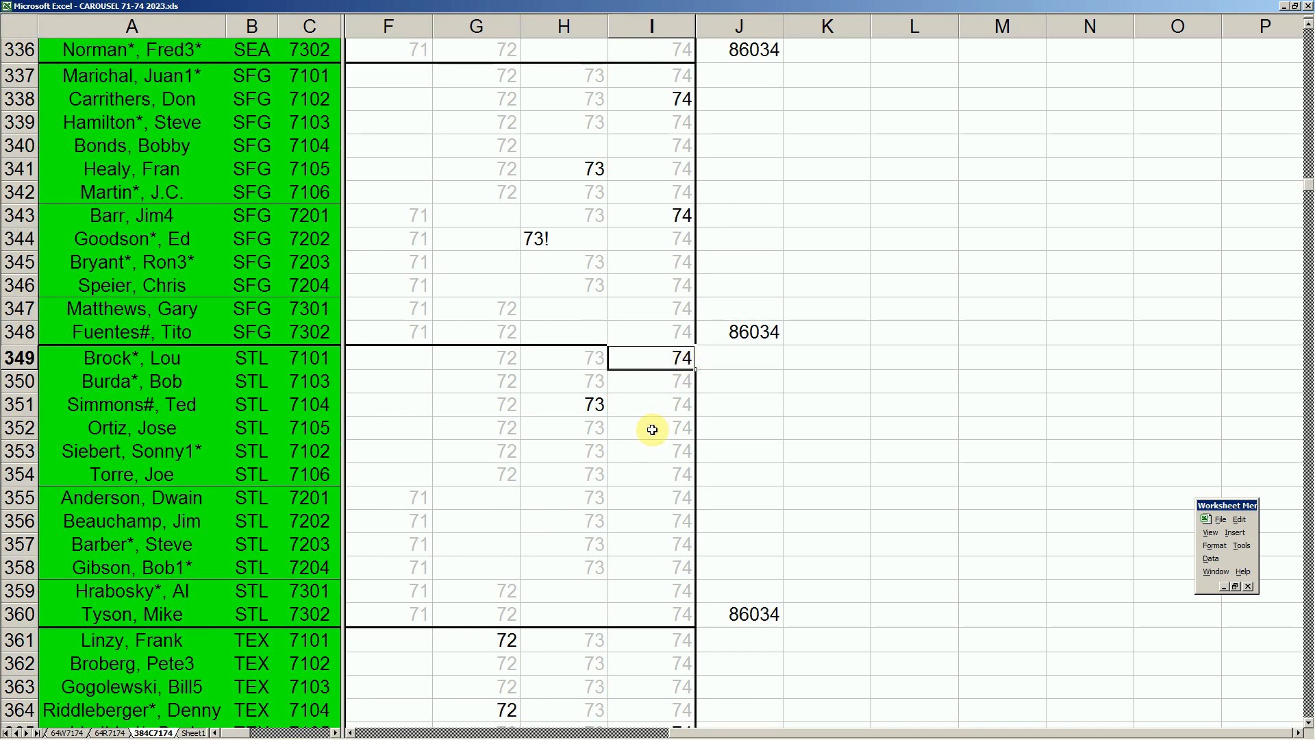
left_click(589, 403)
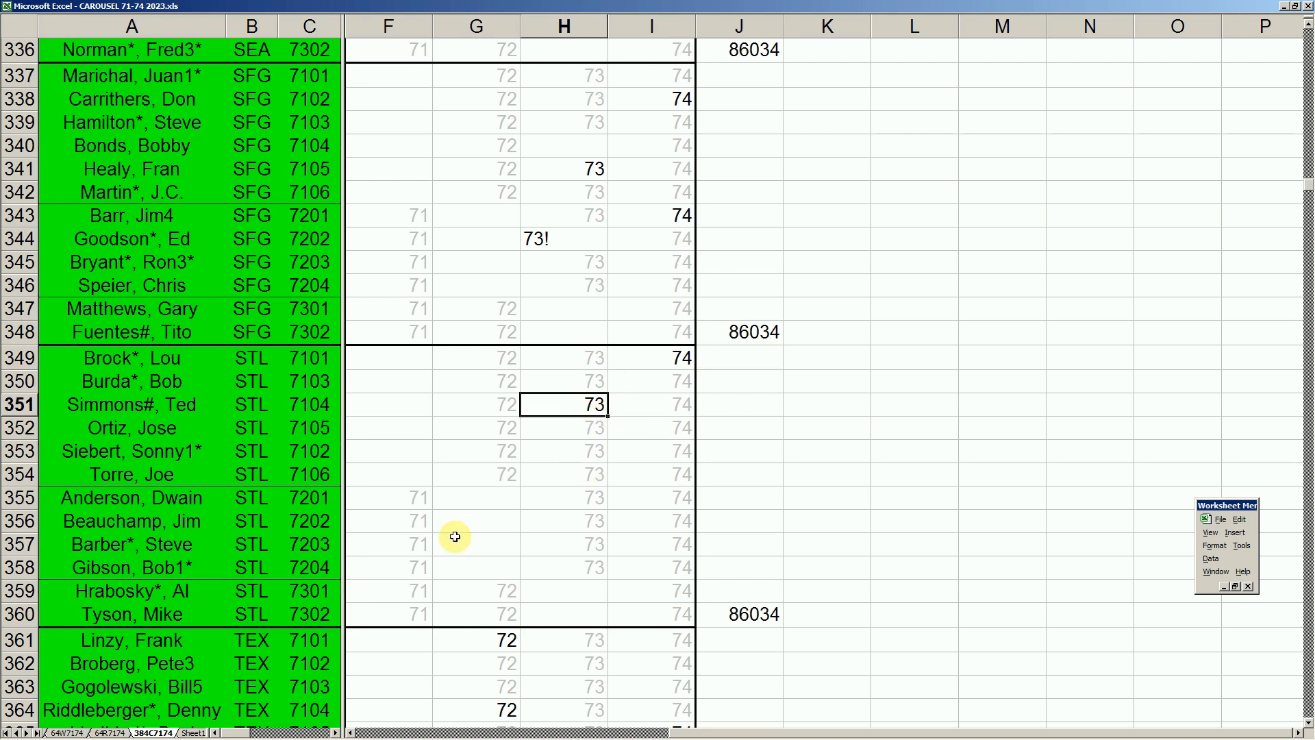
mouse_move(336, 737)
left_click(183, 730)
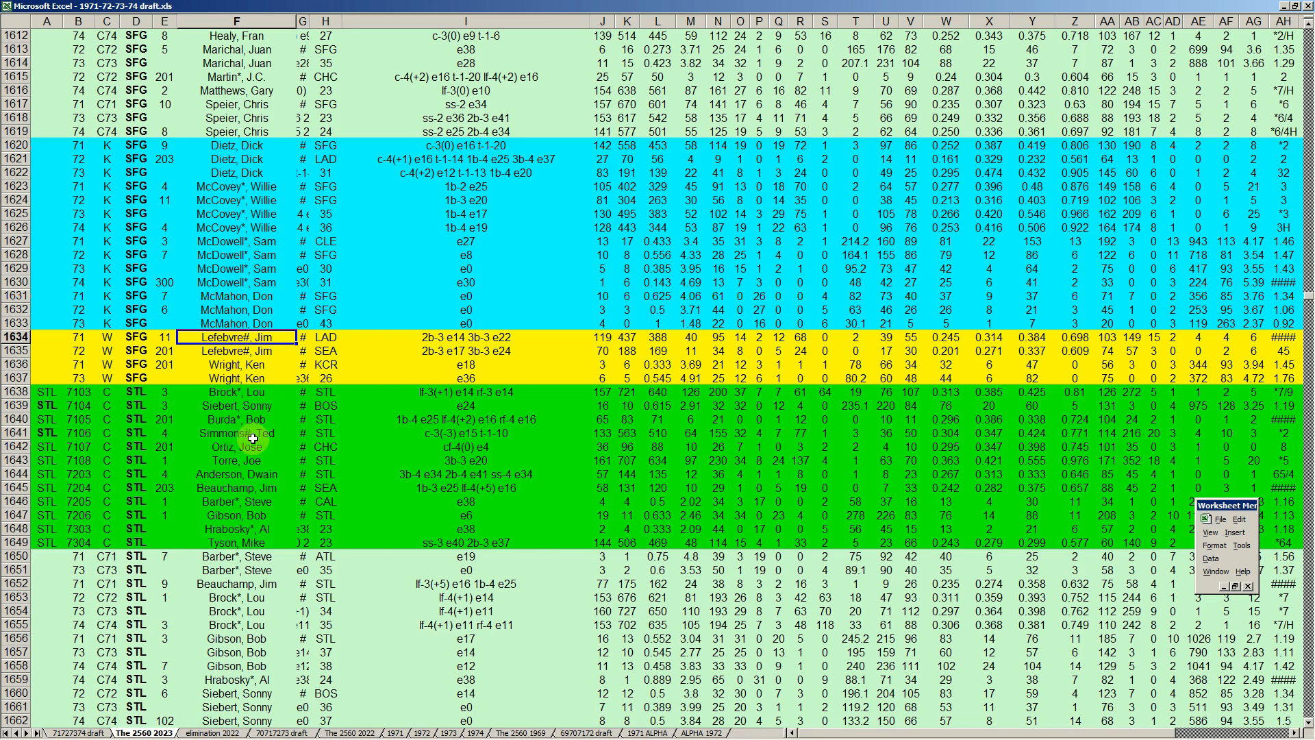
left_click(282, 409)
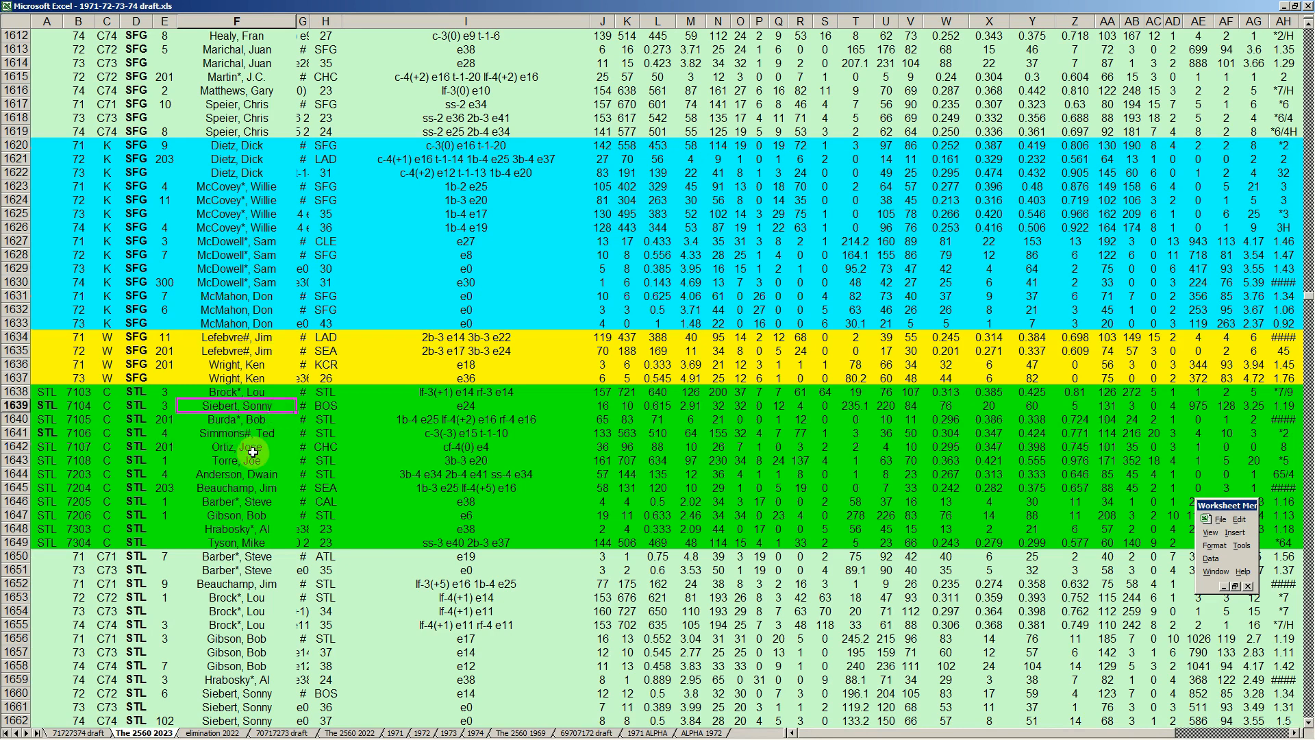
scroll(253, 452, "down", 3)
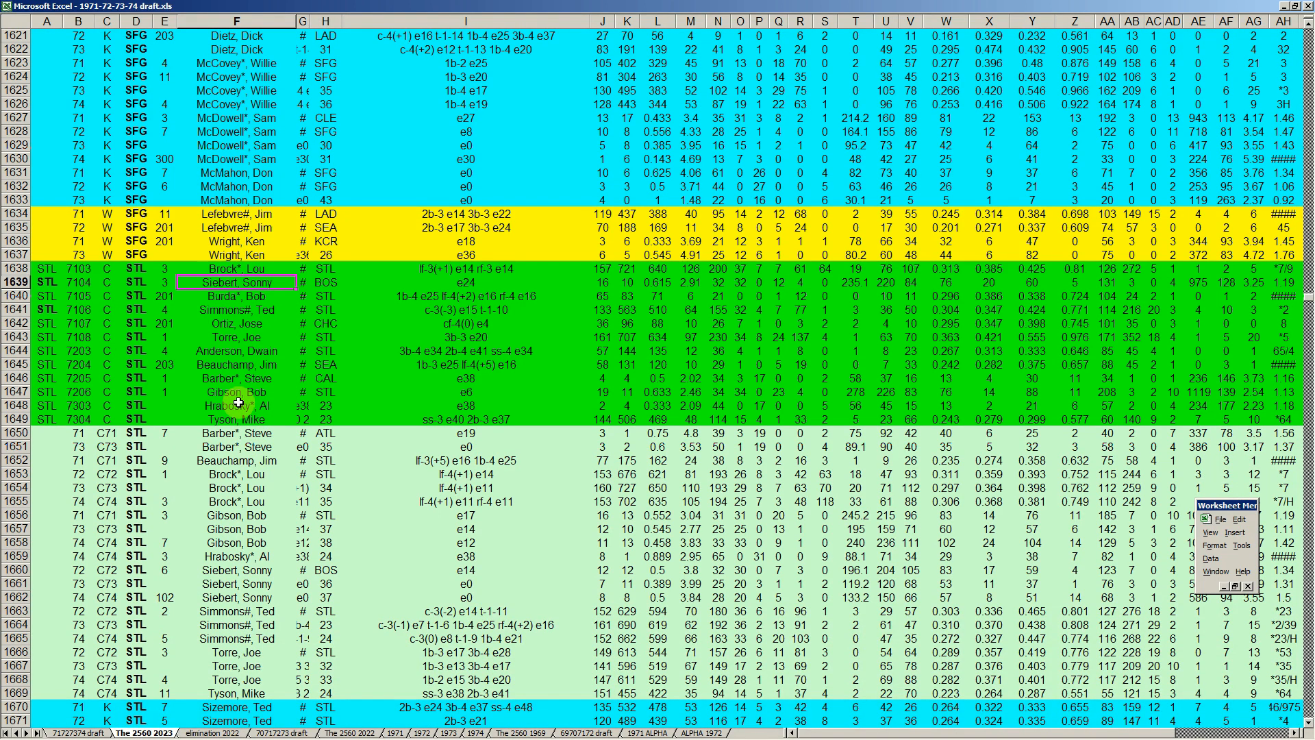
scroll(237, 402, "down", 3)
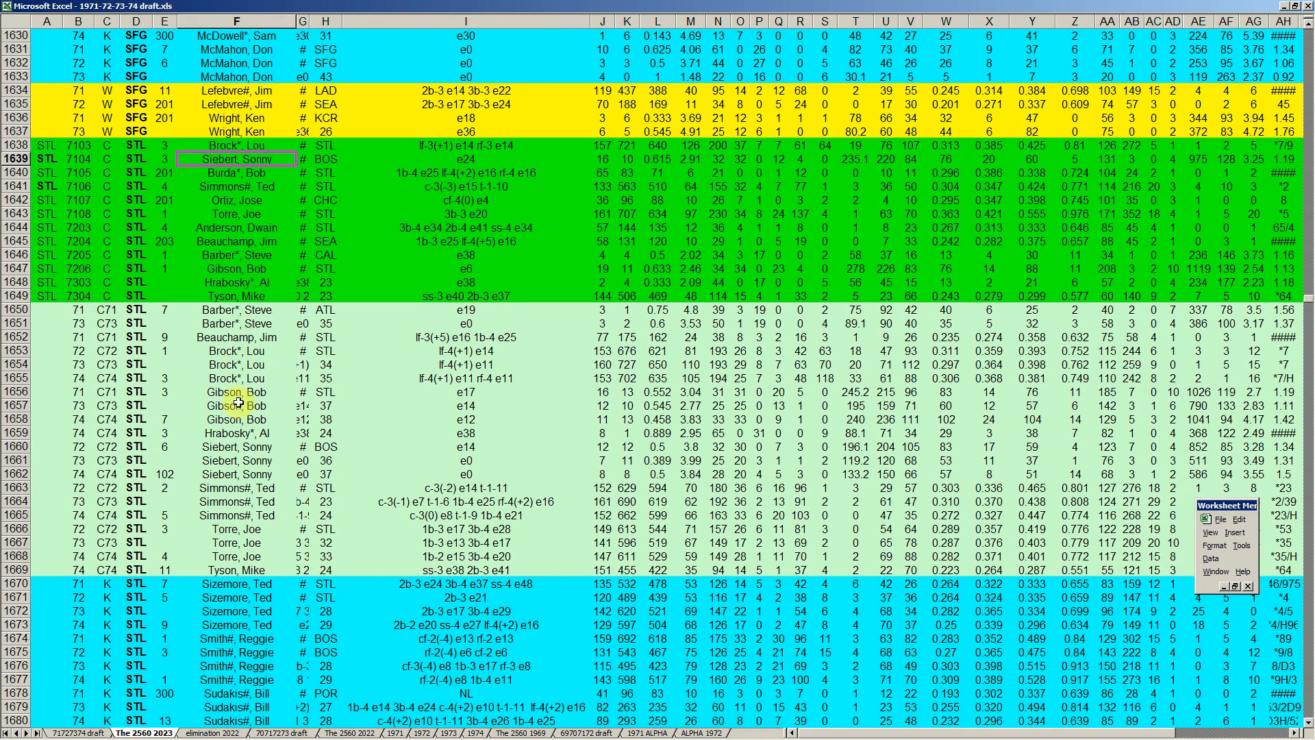
scroll(238, 402, "down", 3)
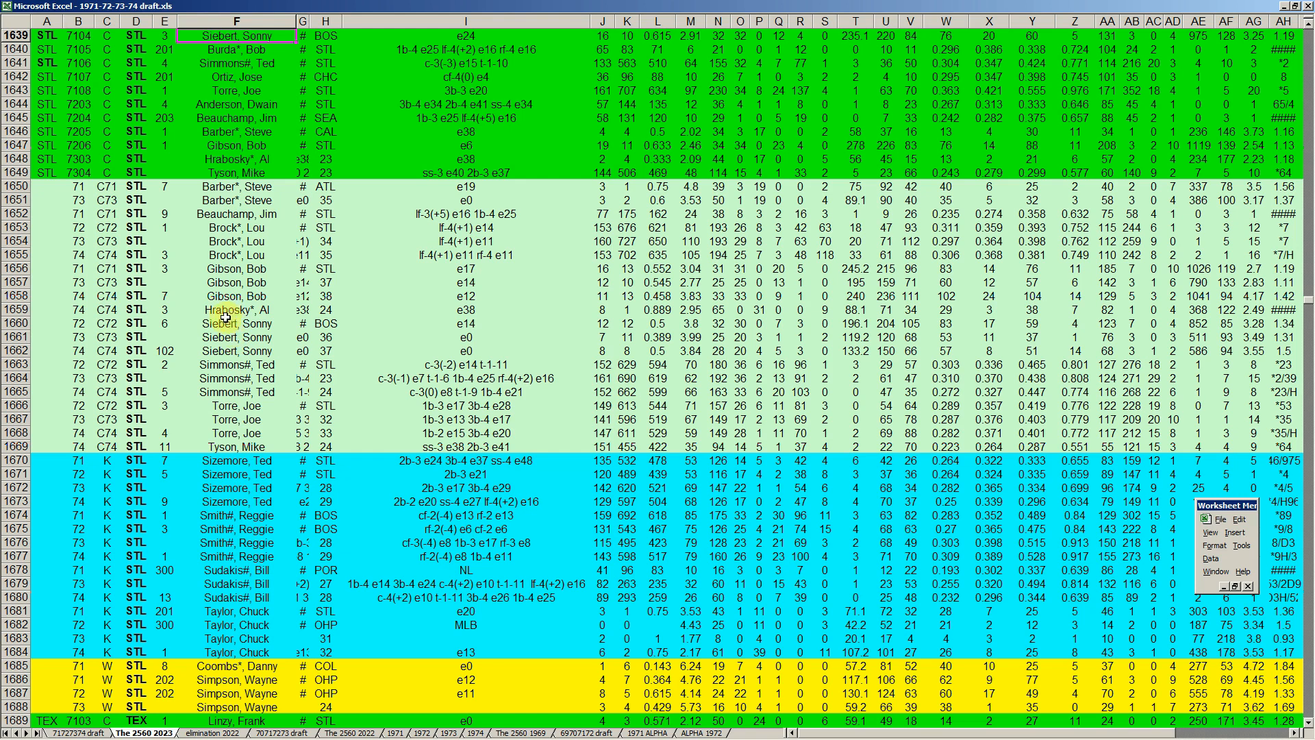
- Select the STL carousel player in F1644, then the first STL keeper in F1670
left_click(242, 104)
scroll(242, 104, "up", 2)
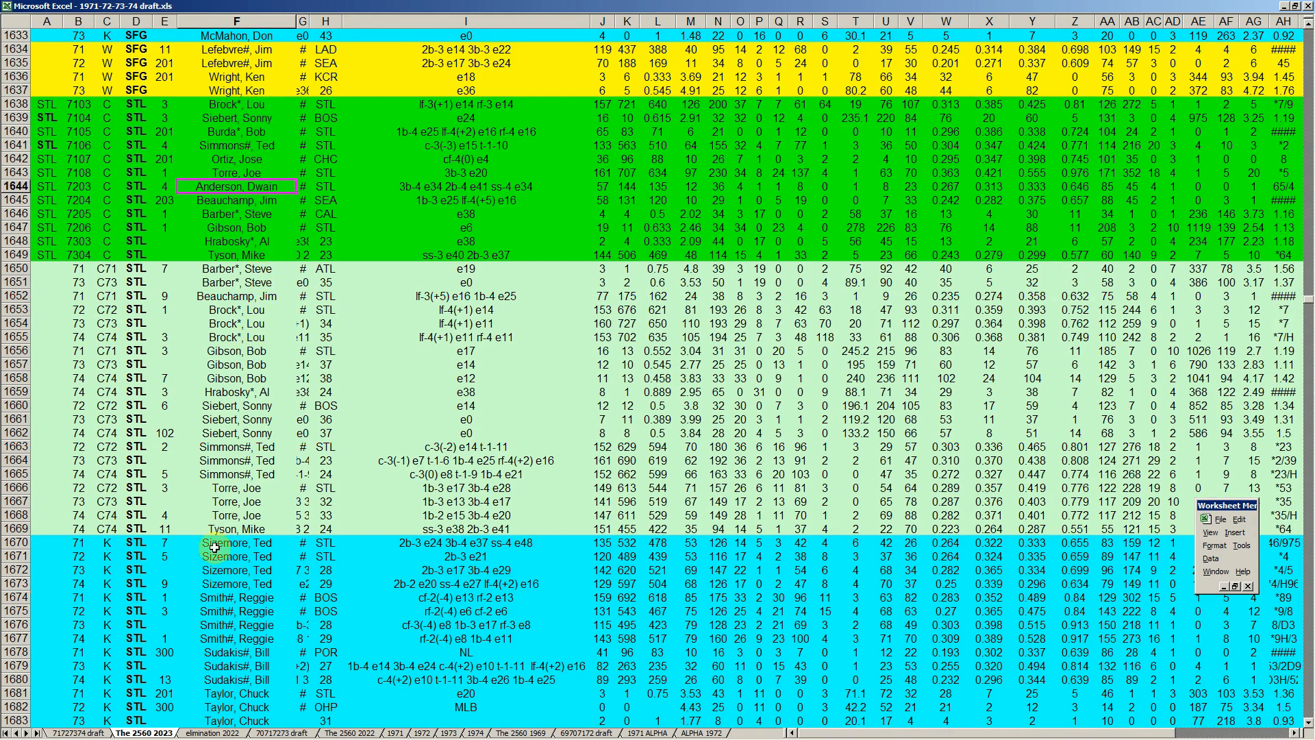
left_click(258, 542)
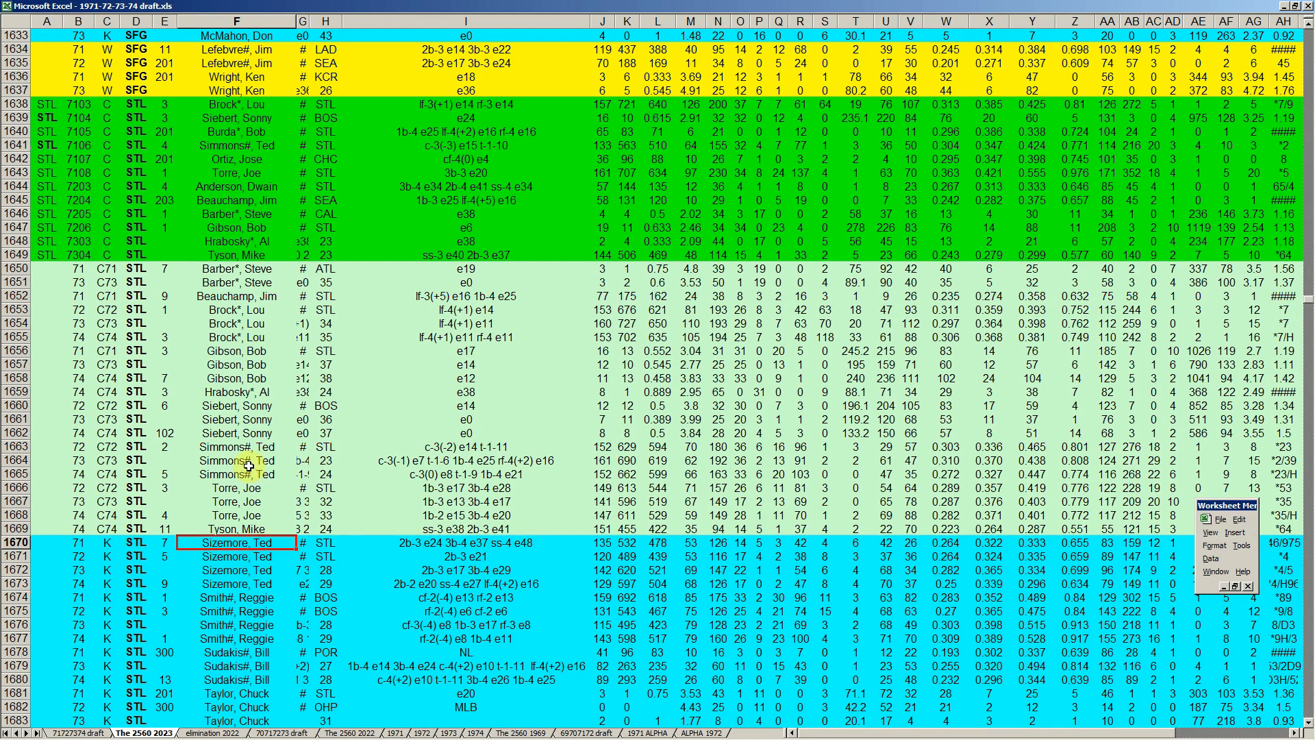
- Review the STL keepers by highlighting rows 1674 to 1677, rows 1670 to 1673 and rows 1678 to 1680
scroll(251, 417, "down", 3)
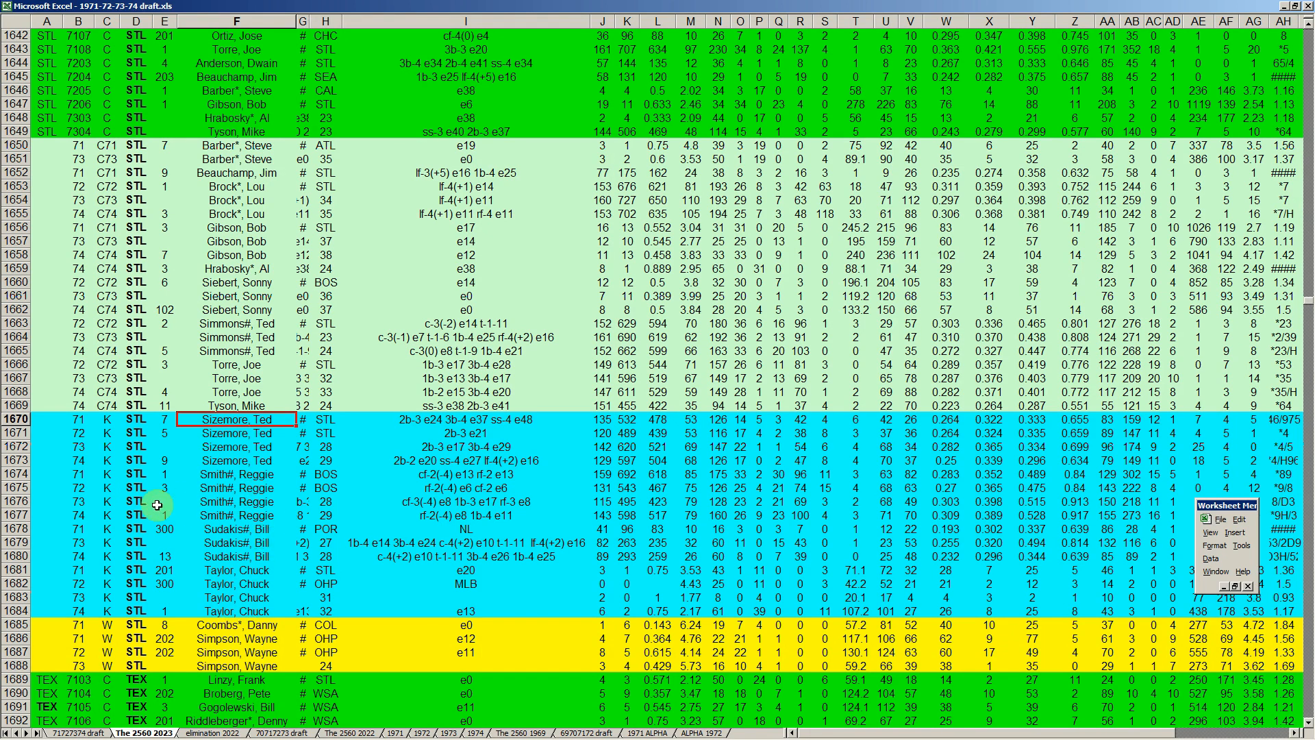
left_click_drag(25, 472, 24, 518)
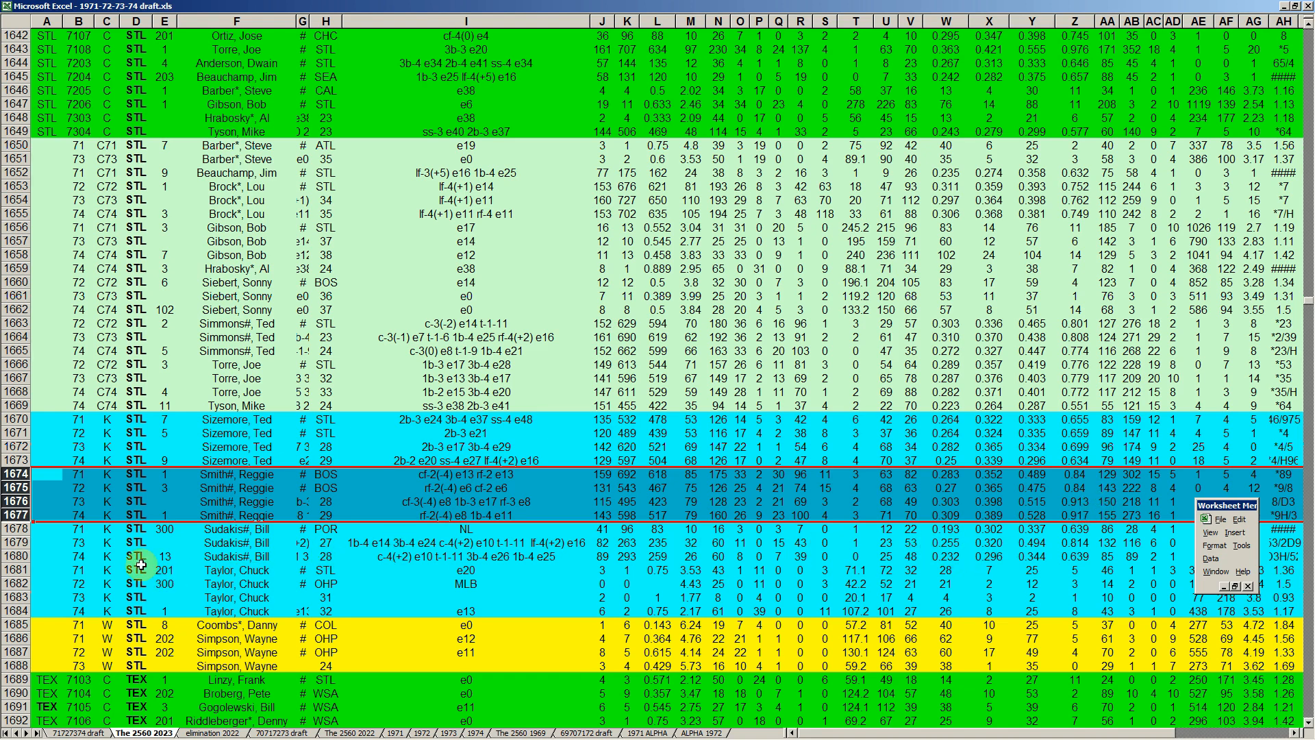
left_click_drag(17, 419, 12, 461)
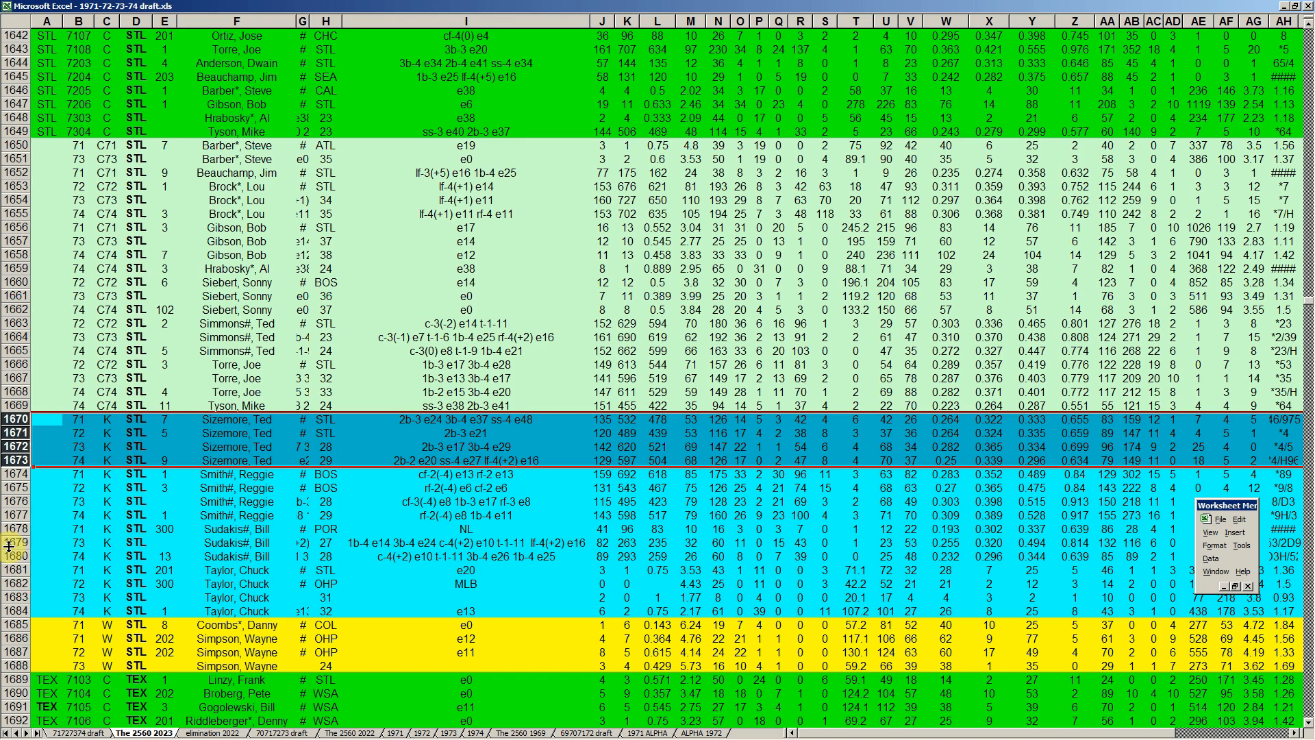
left_click(21, 529)
left_click_drag(20, 529, 20, 556)
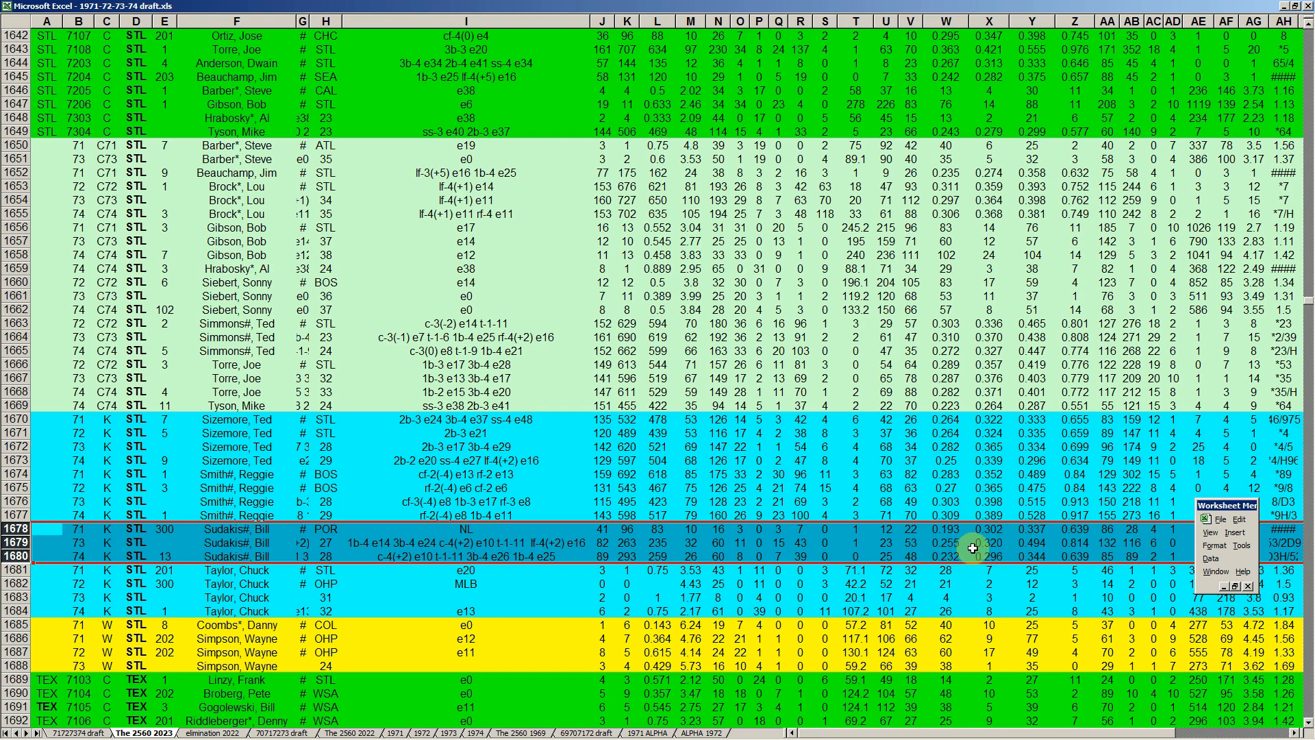
- Examine the 1973 STL keeper in row 1679 by selecting Z1679 and I1679, and highlight the whole row
left_click(1074, 543)
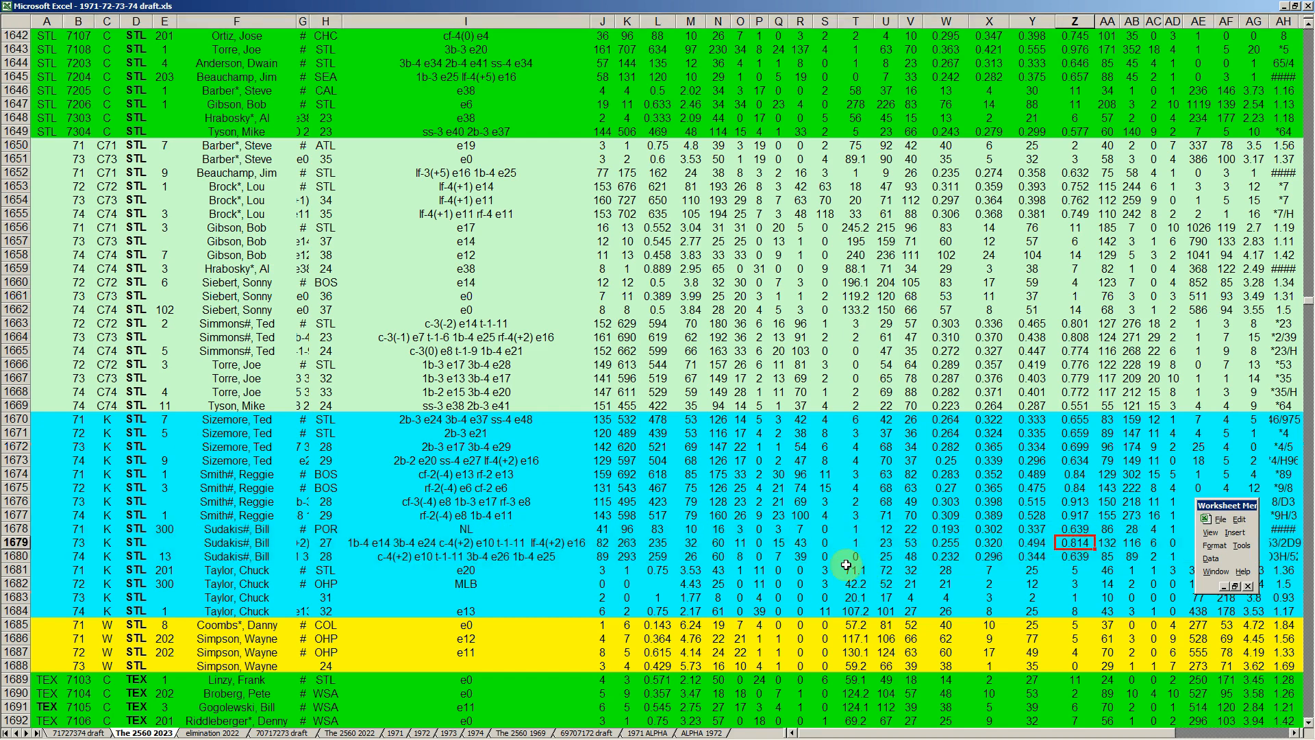
left_click(520, 543)
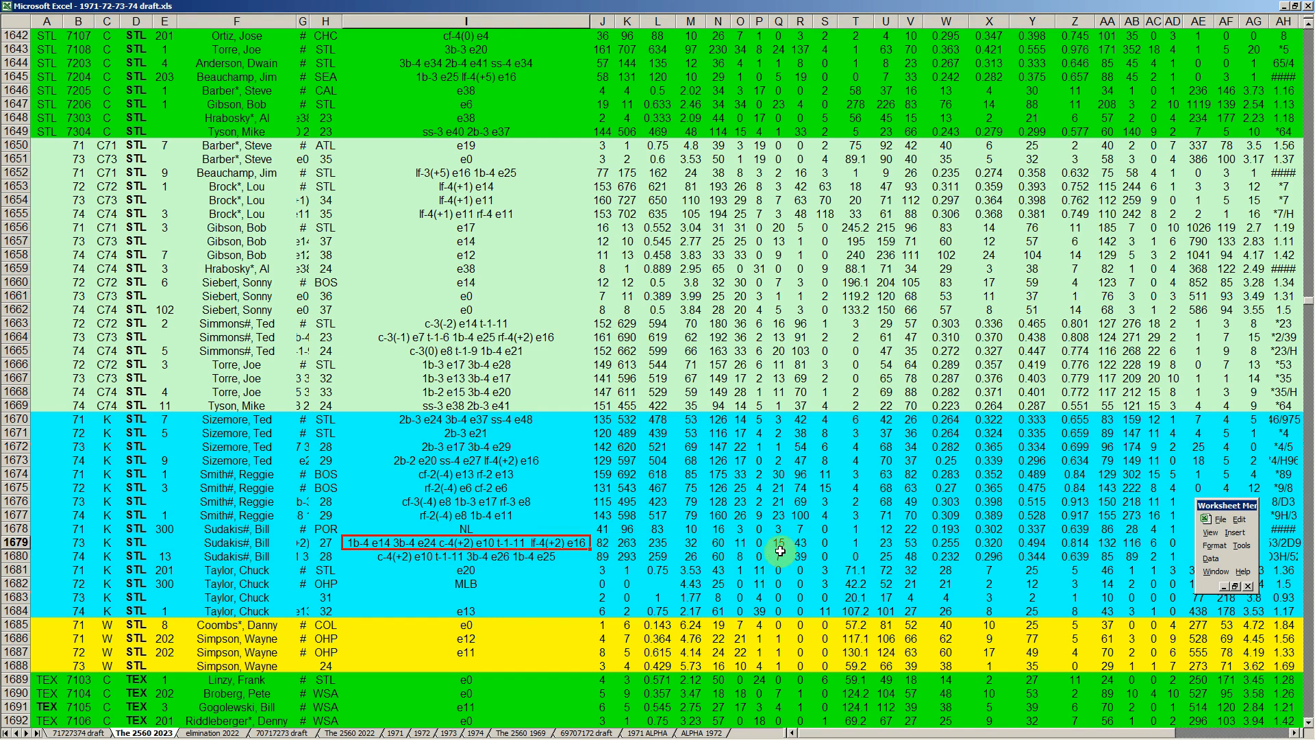
left_click(21, 542)
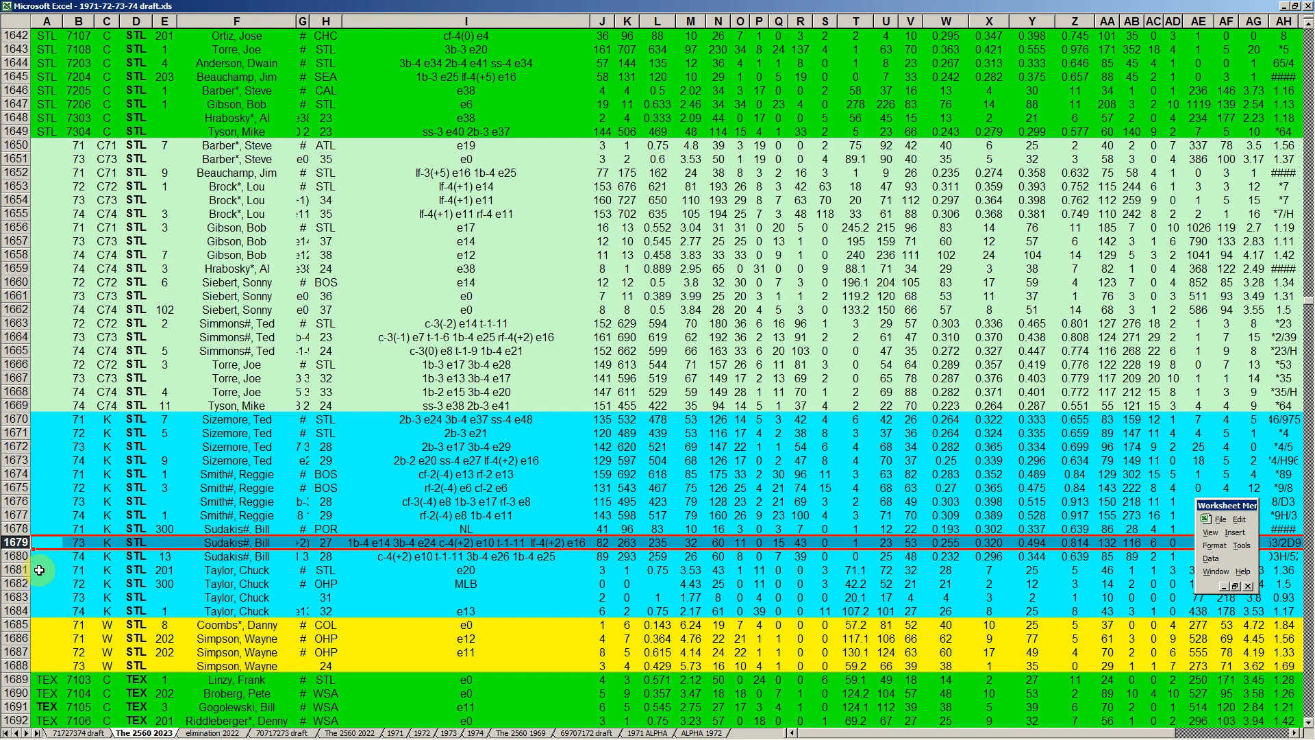
- Highlight the last STL keeper block, rows 1681 to 1684, and select the keeper names in F1684, F1676 and F1677
left_click_drag(19, 568, 26, 612)
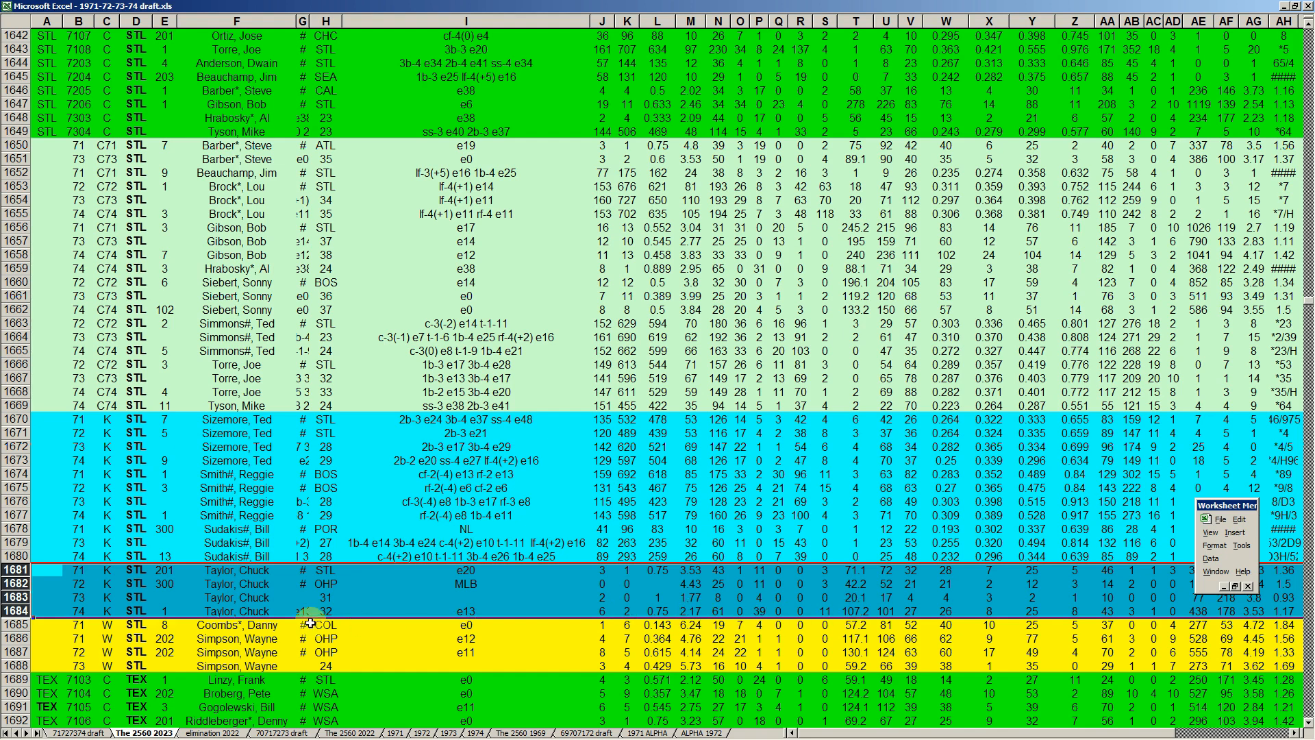
left_click(255, 611)
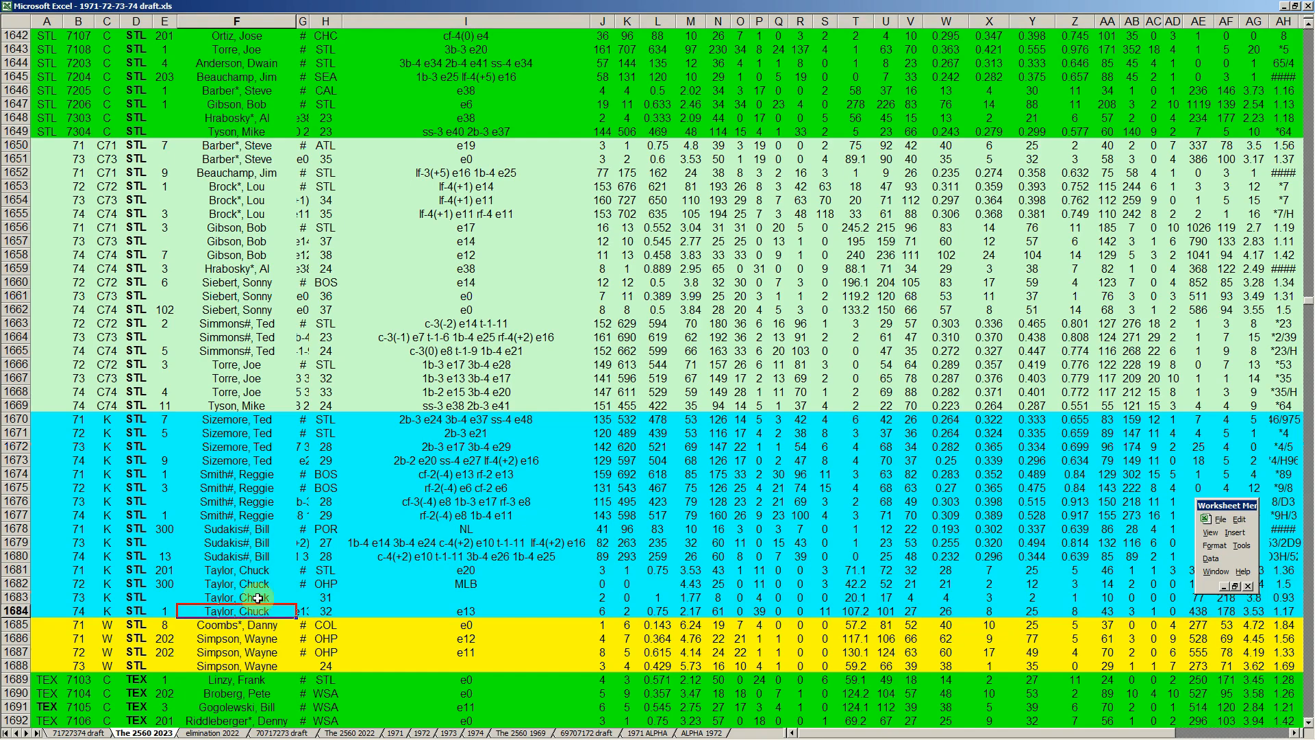
left_click(250, 502)
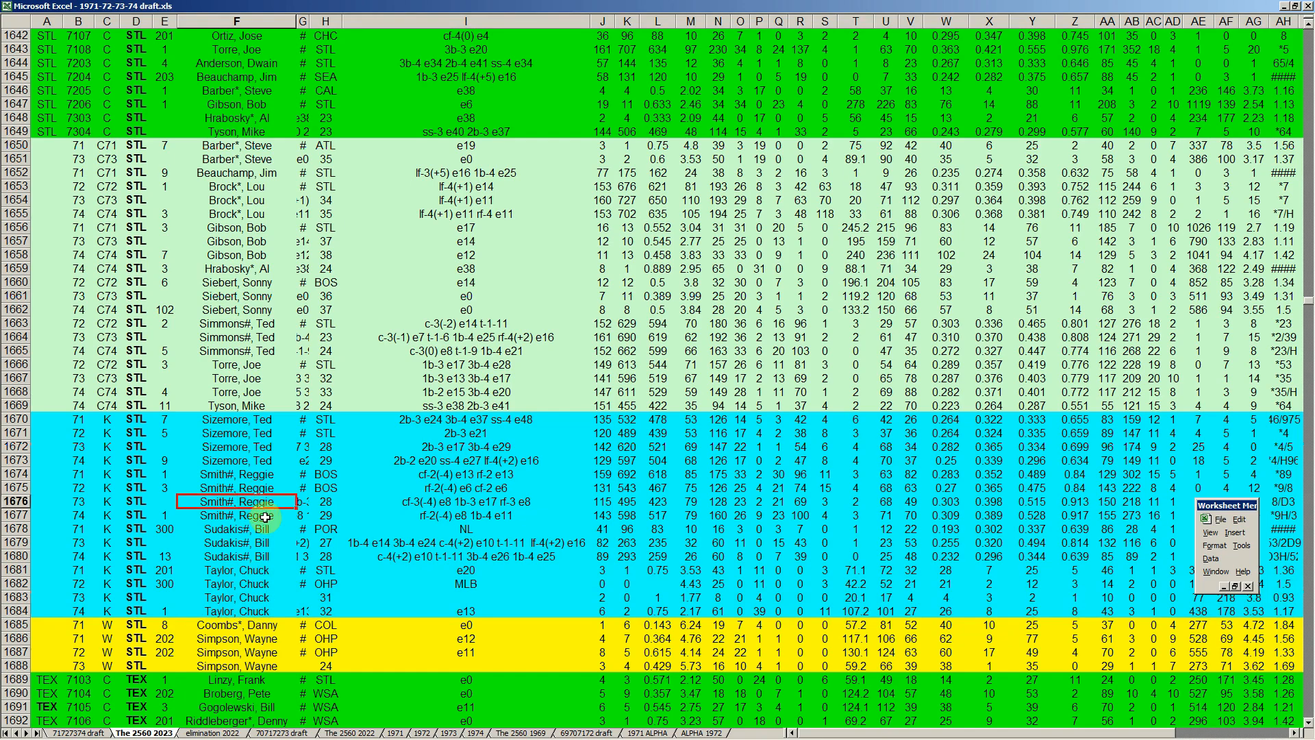
left_click(266, 517)
- Find the 1973 STL players further down the sheet and highlight rows 2094 to 2099
key("Page_Down")
key("Page_Down")
key("Page_Down")
key("Page_Down")
key("Page_Down")
key("Page_Down")
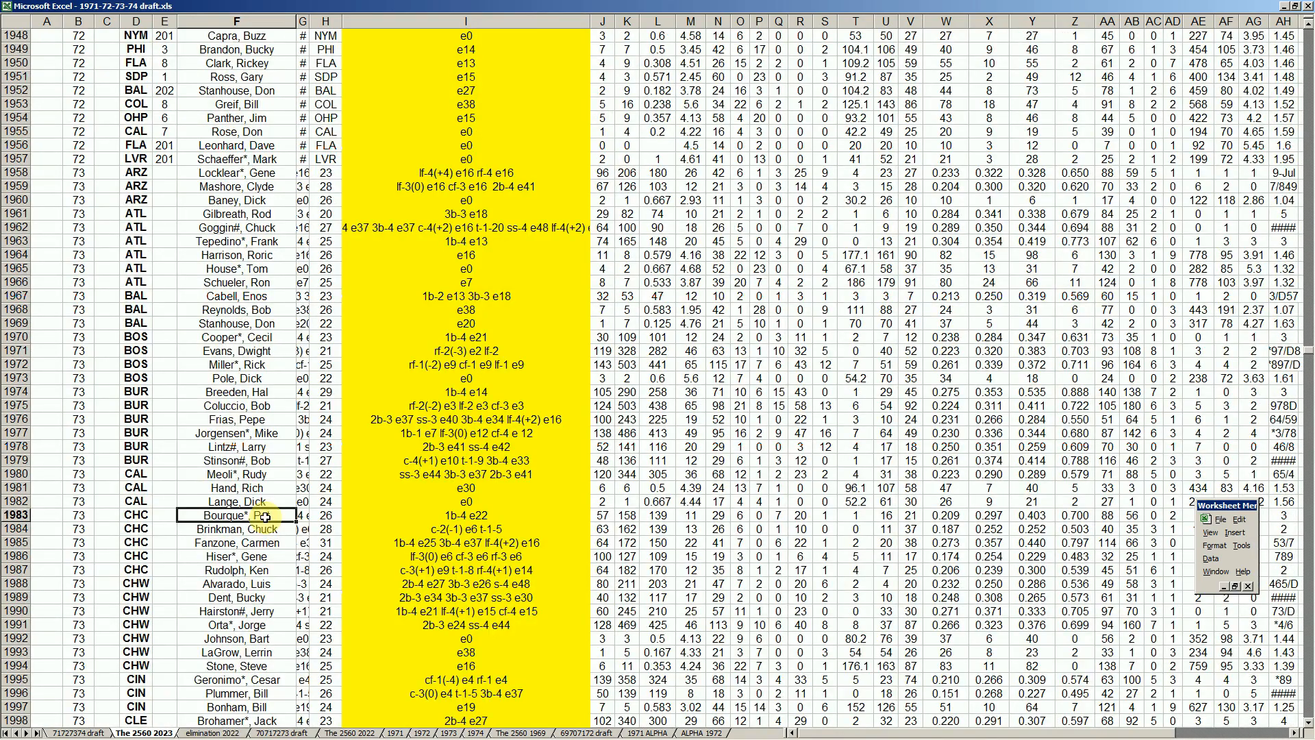
scroll(266, 518, "down", 20)
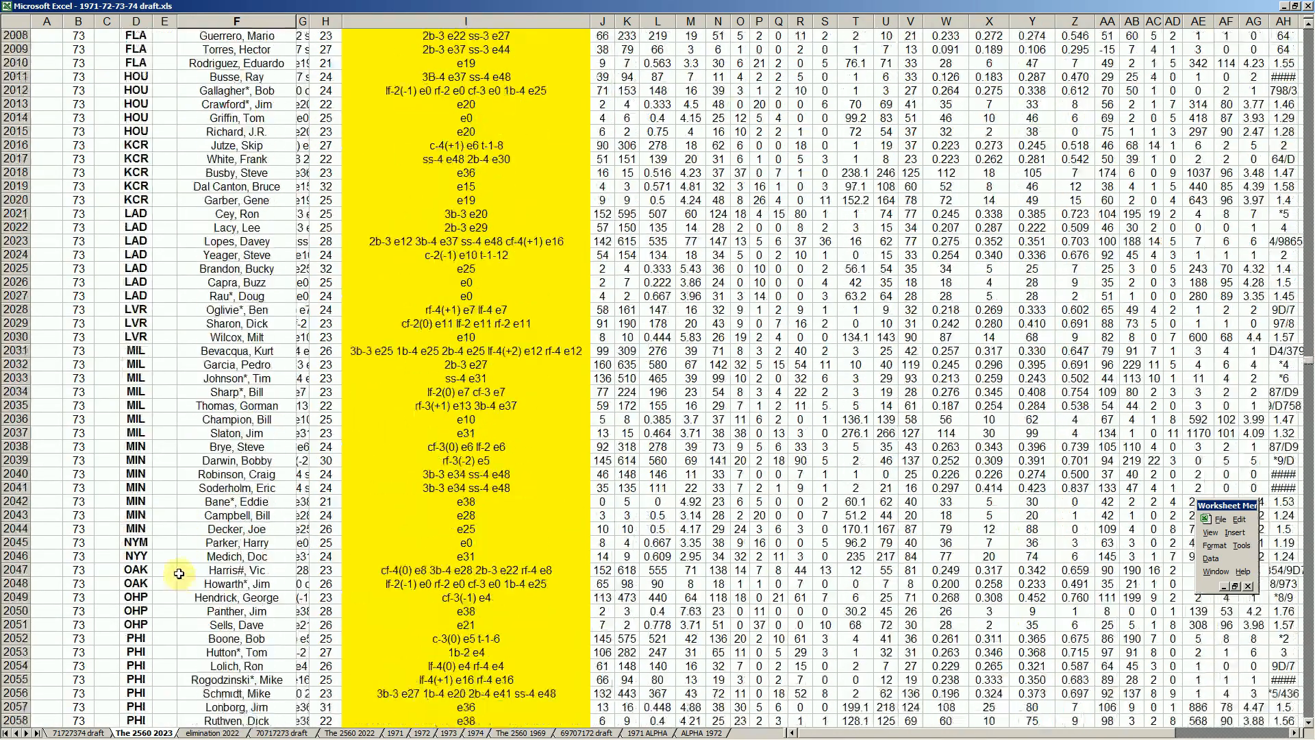
scroll(179, 573, "down", 18)
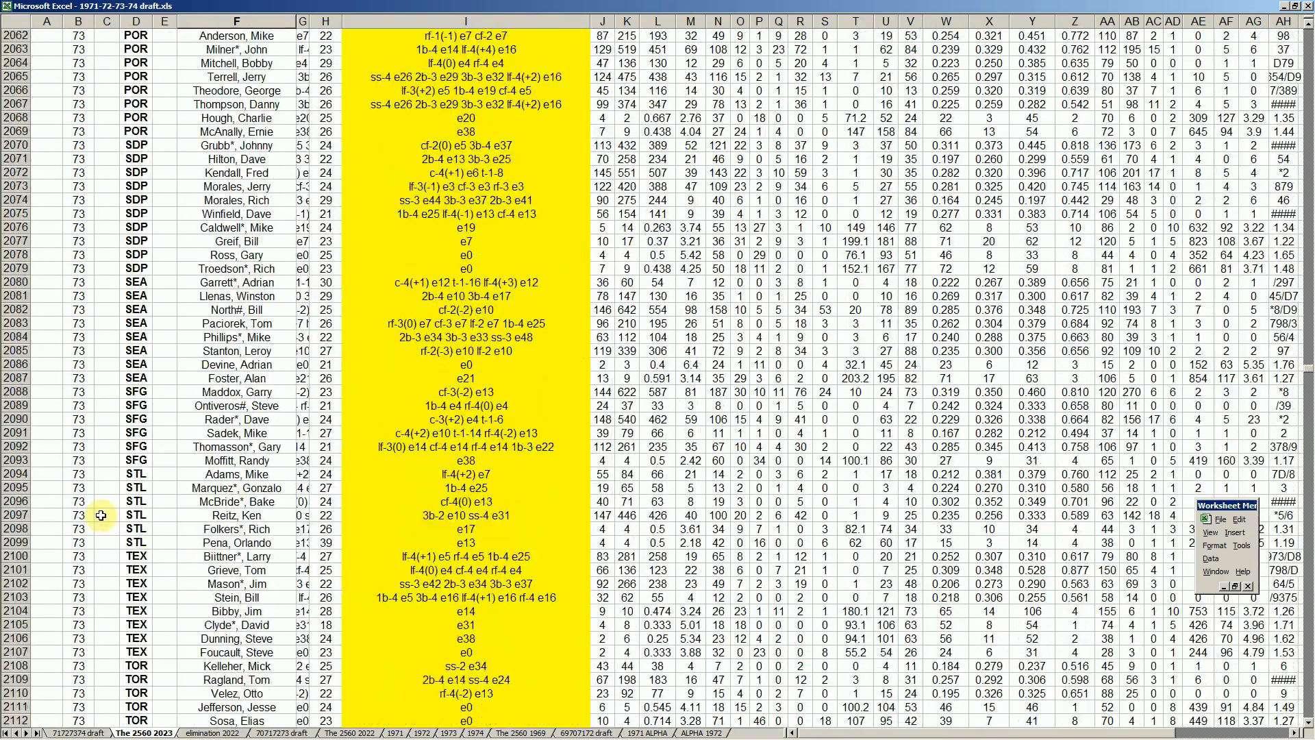
left_click_drag(16, 474, 16, 543)
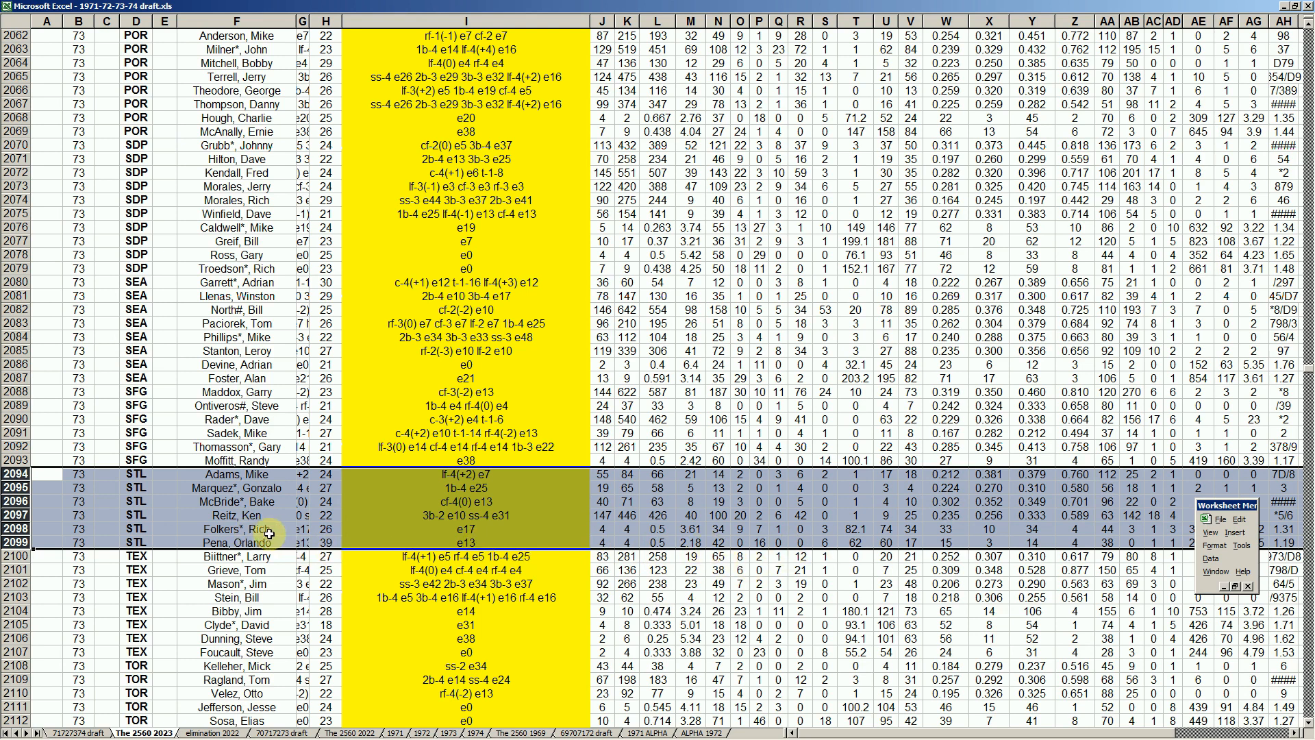
- Select F2096, find the 1974 STL players and highlight rows 2308 to 2316
left_click(252, 501)
key("Page_Down")
key("Page_Down")
key("Page_Down")
key("Page_Down")
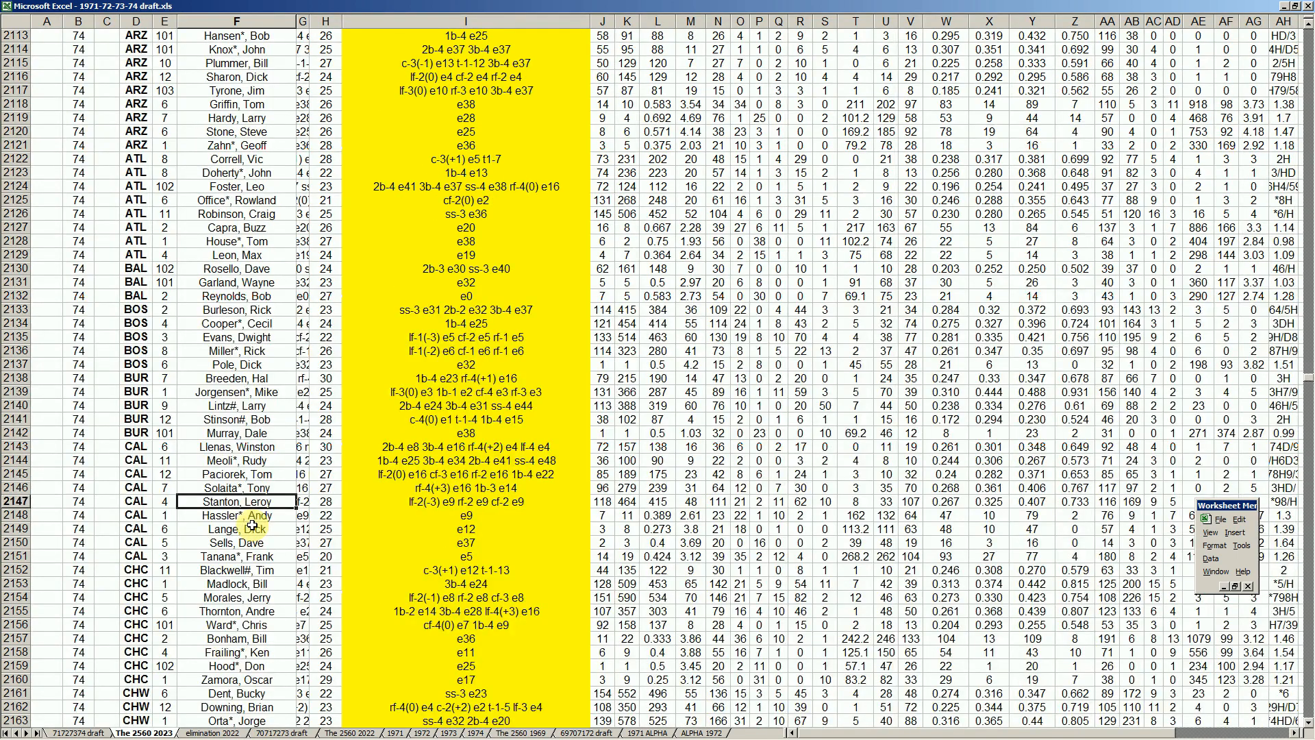
key("Page_Down")
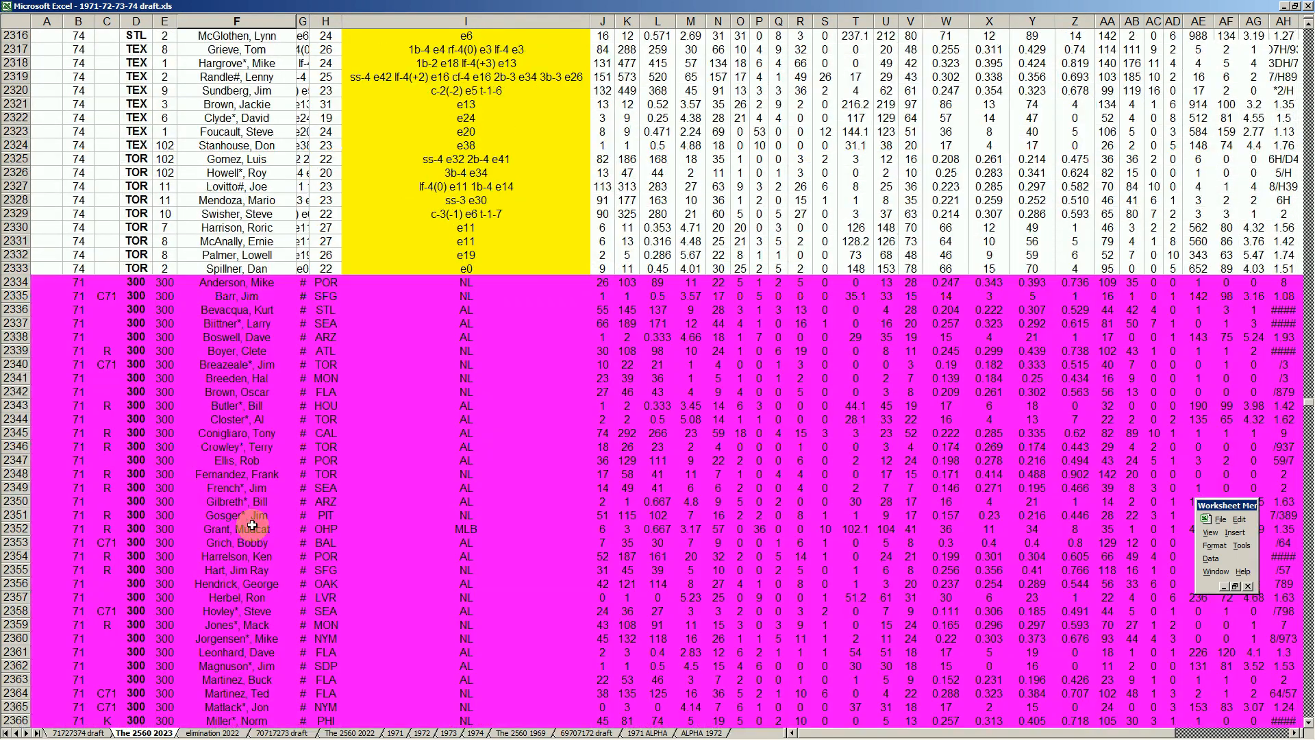
scroll(252, 525, "up", 10)
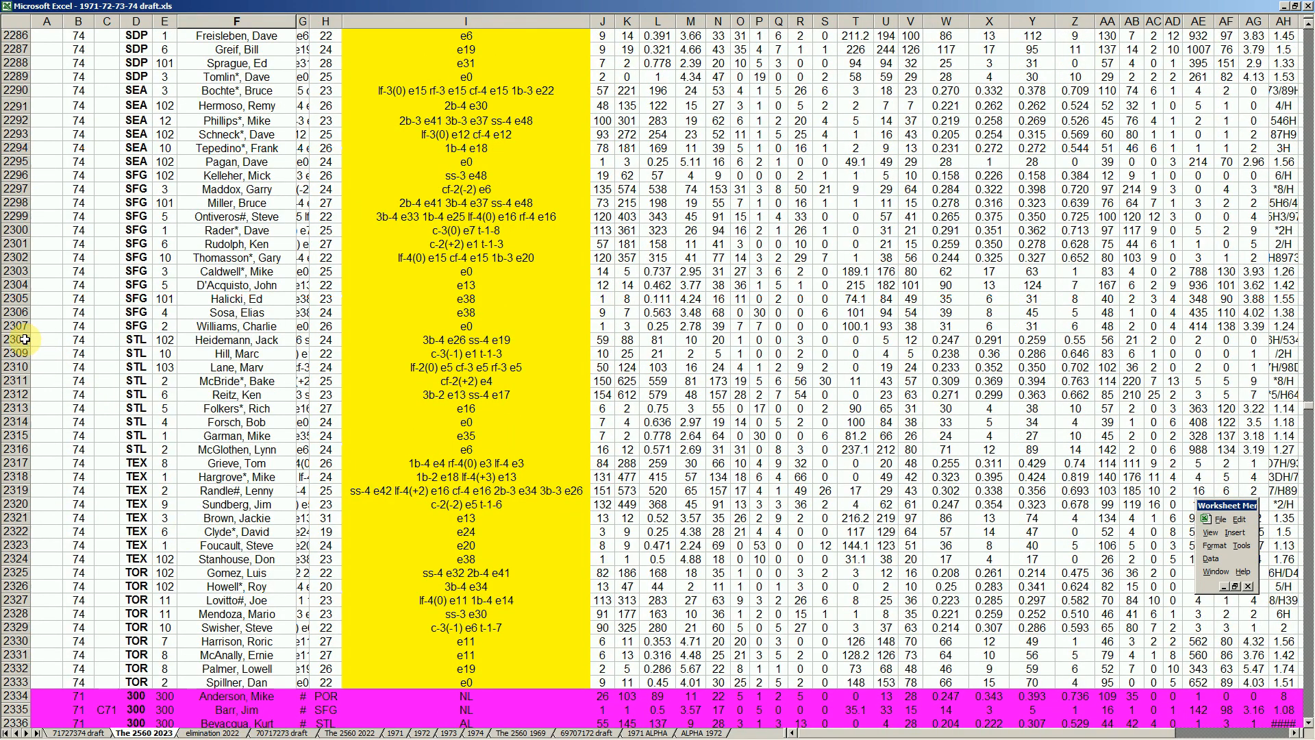
left_click_drag(22, 339, 23, 448)
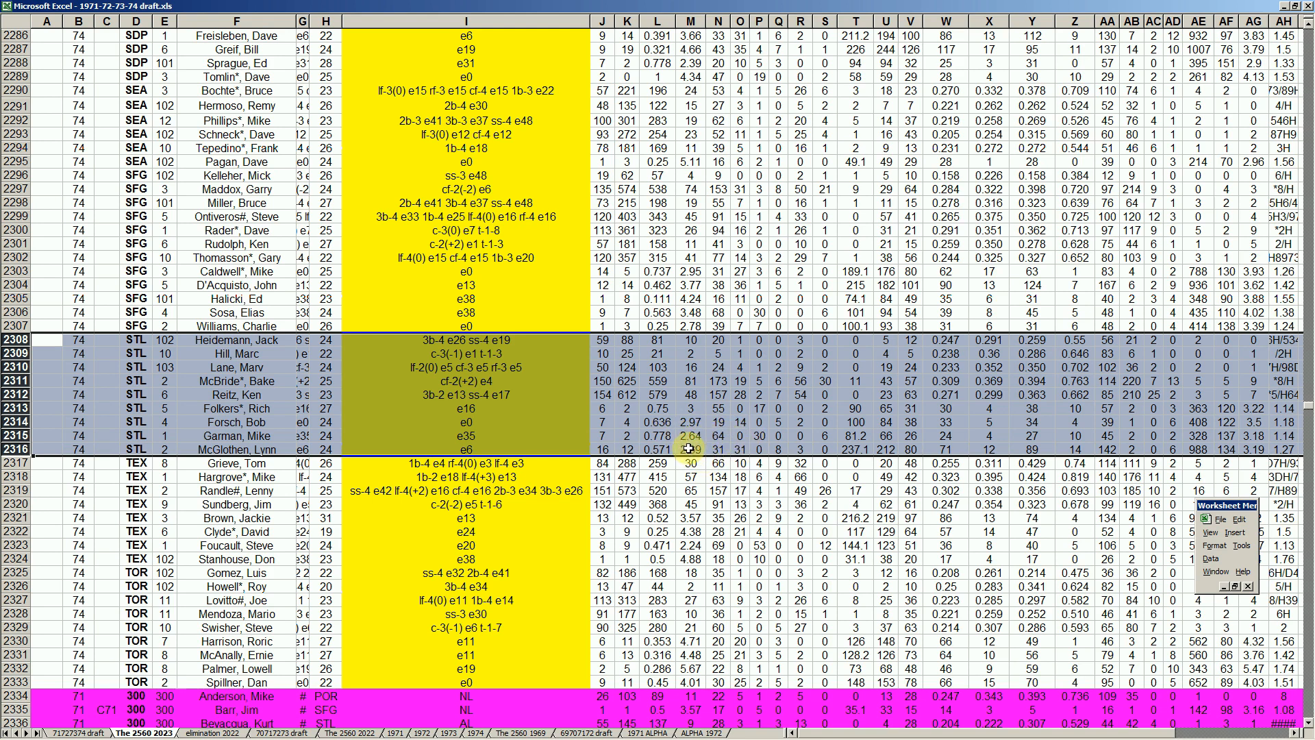
- Examine individual 1974 STL players by selecting F2313, row 2316 and F2309
left_click(223, 409)
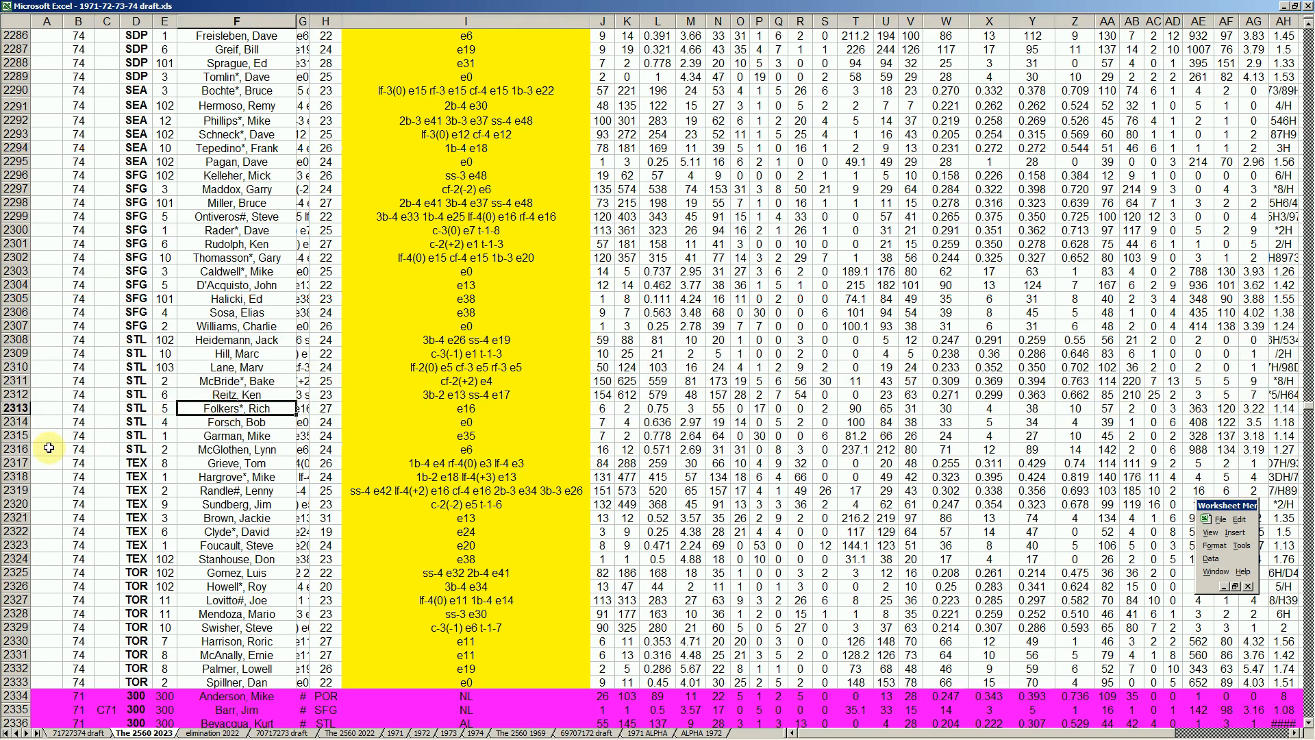
left_click(16, 449)
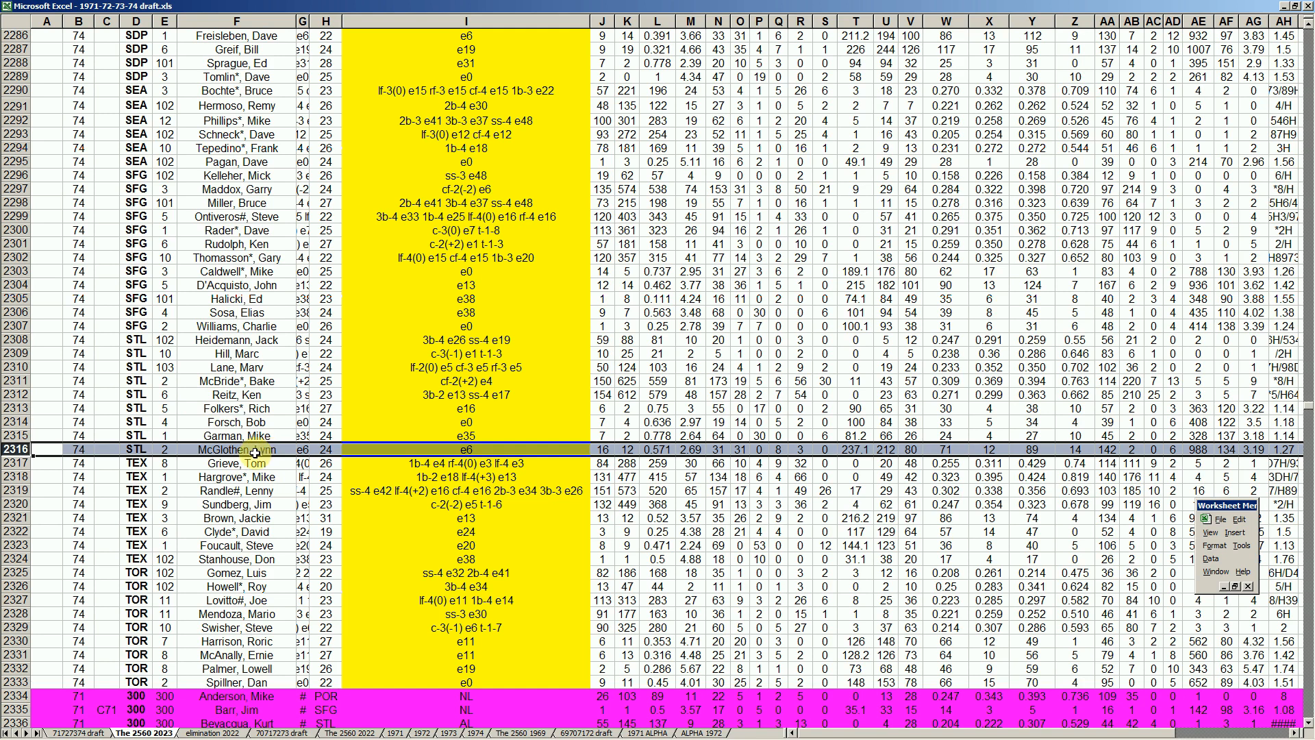
left_click(202, 354)
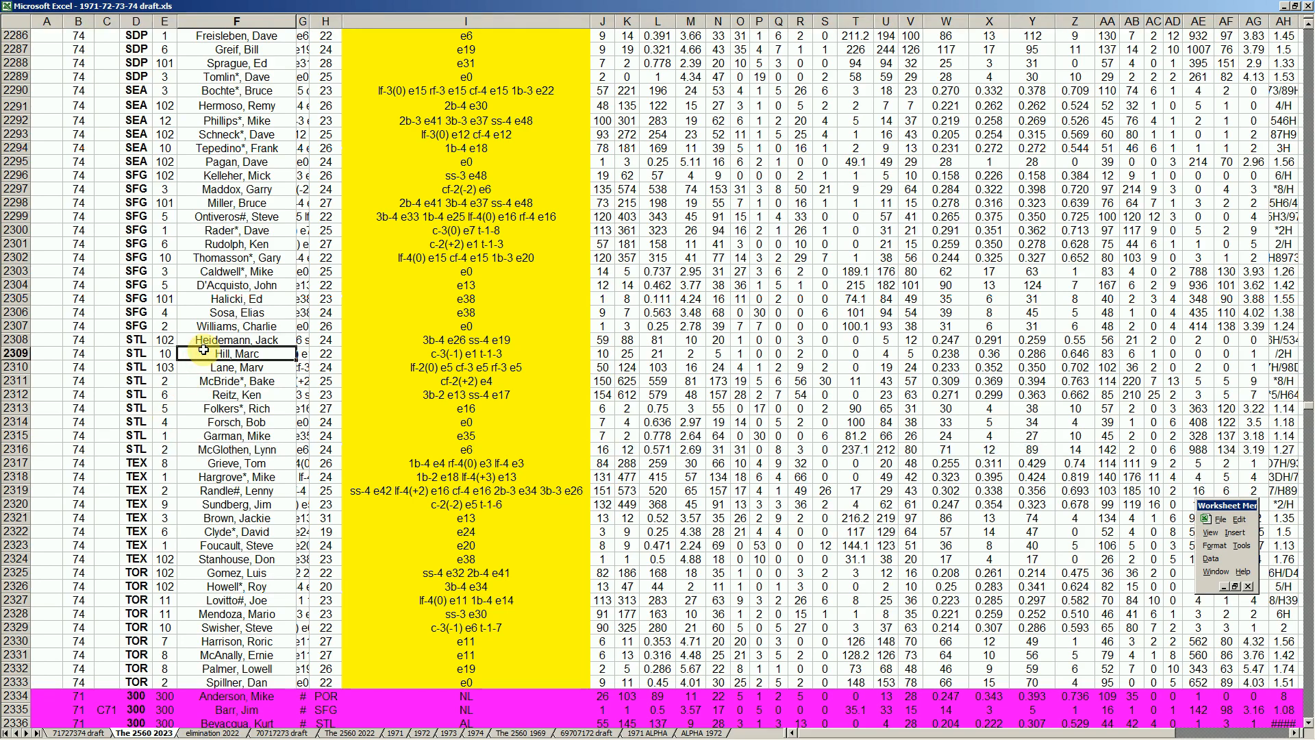
- Go back up to the TEX carousel block, rows 1689 to 1700, select F1693 and review the rows down to 1733
key("Page_Up")
key("Page_Up")
key("Page_Up")
key("Page_Up")
key("Page_Up")
key("Page_Up")
key("Page_Up")
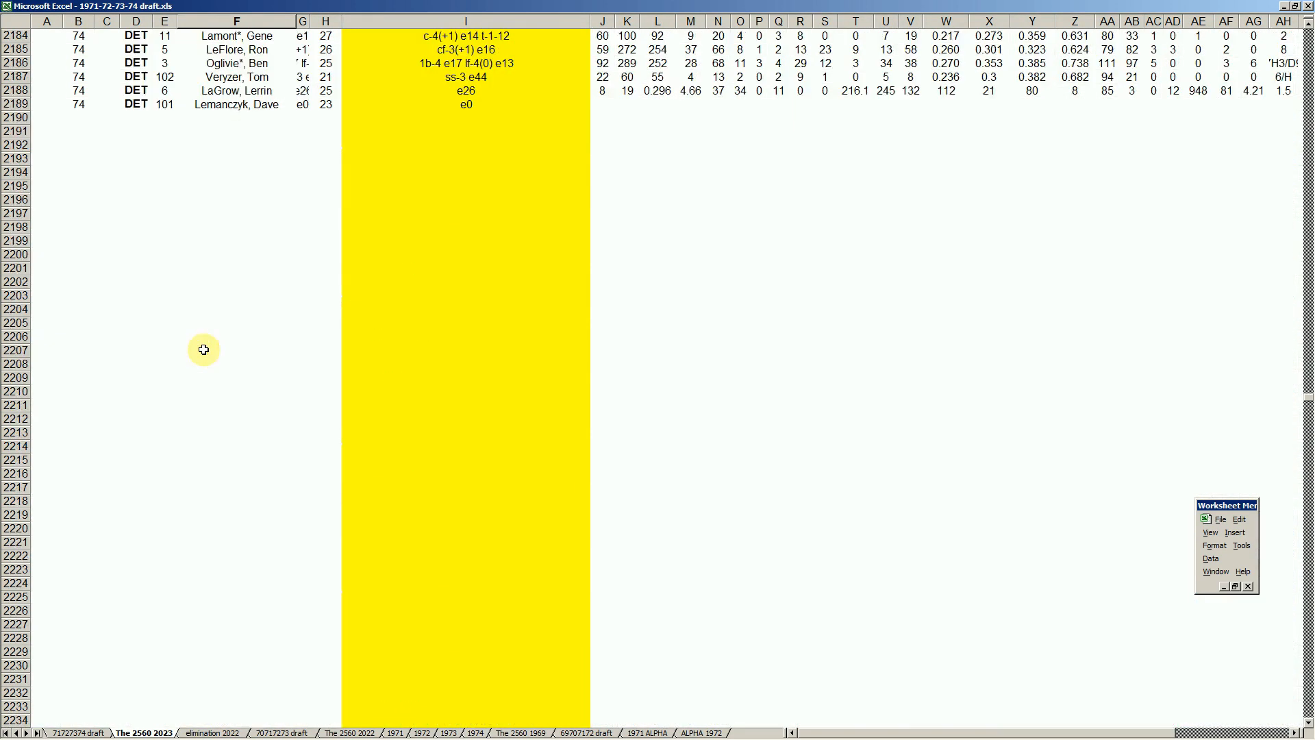
key("Page_Up")
key("Page_Up")
key("Page_Up")
key("Page_Up")
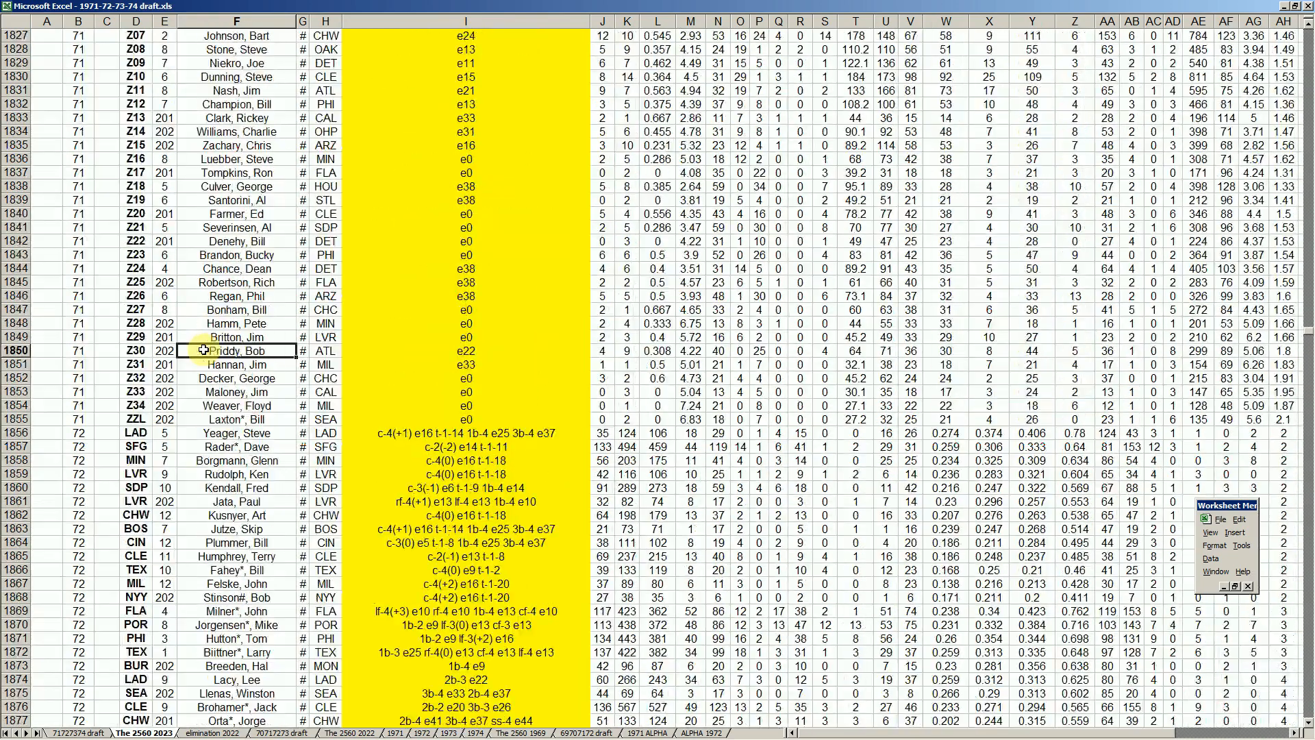
key("Page_Up")
key("Page_Up")
key("Page_Down")
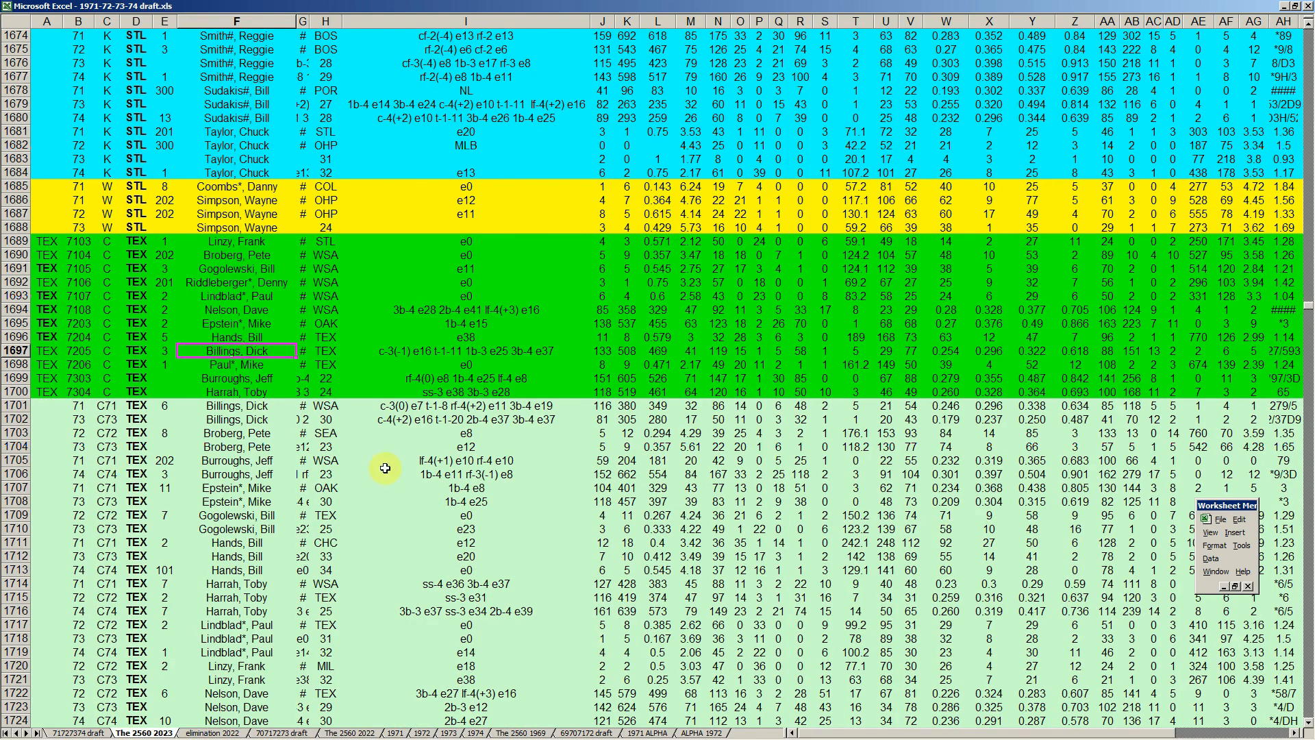
left_click(255, 295)
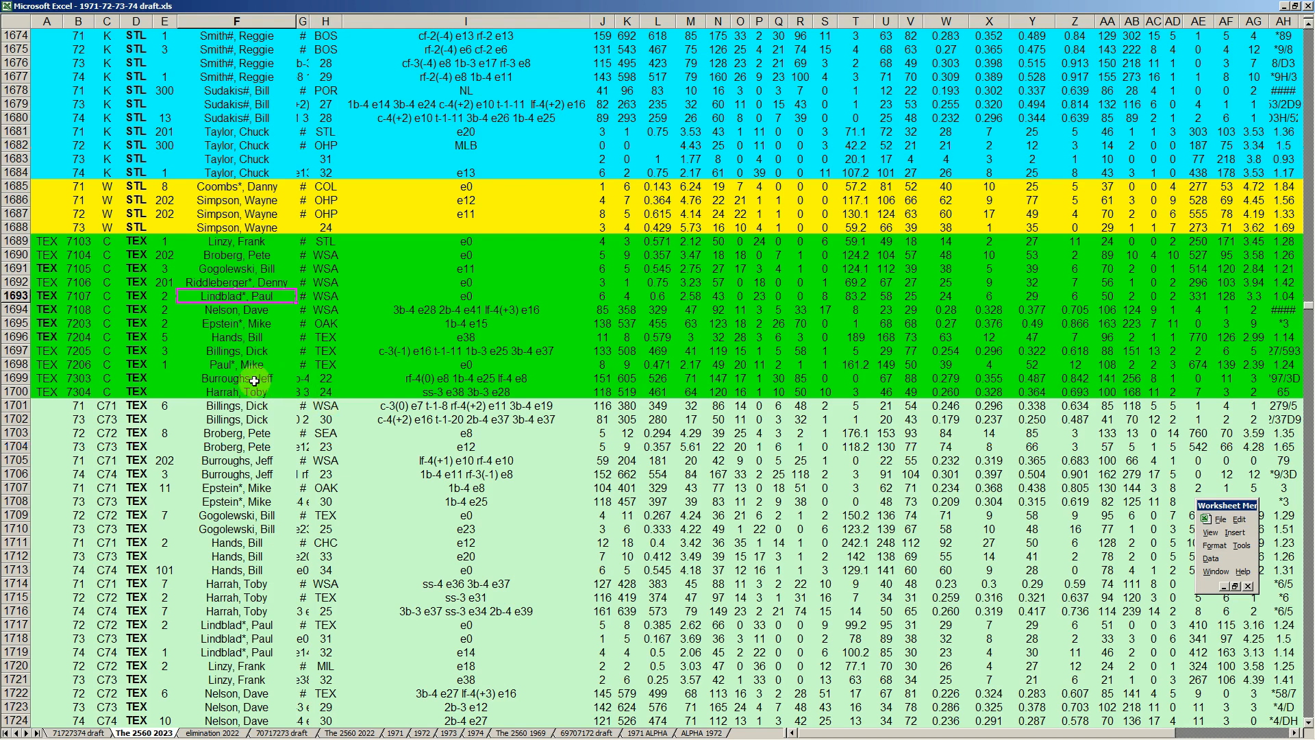
scroll(254, 380, "down", 3)
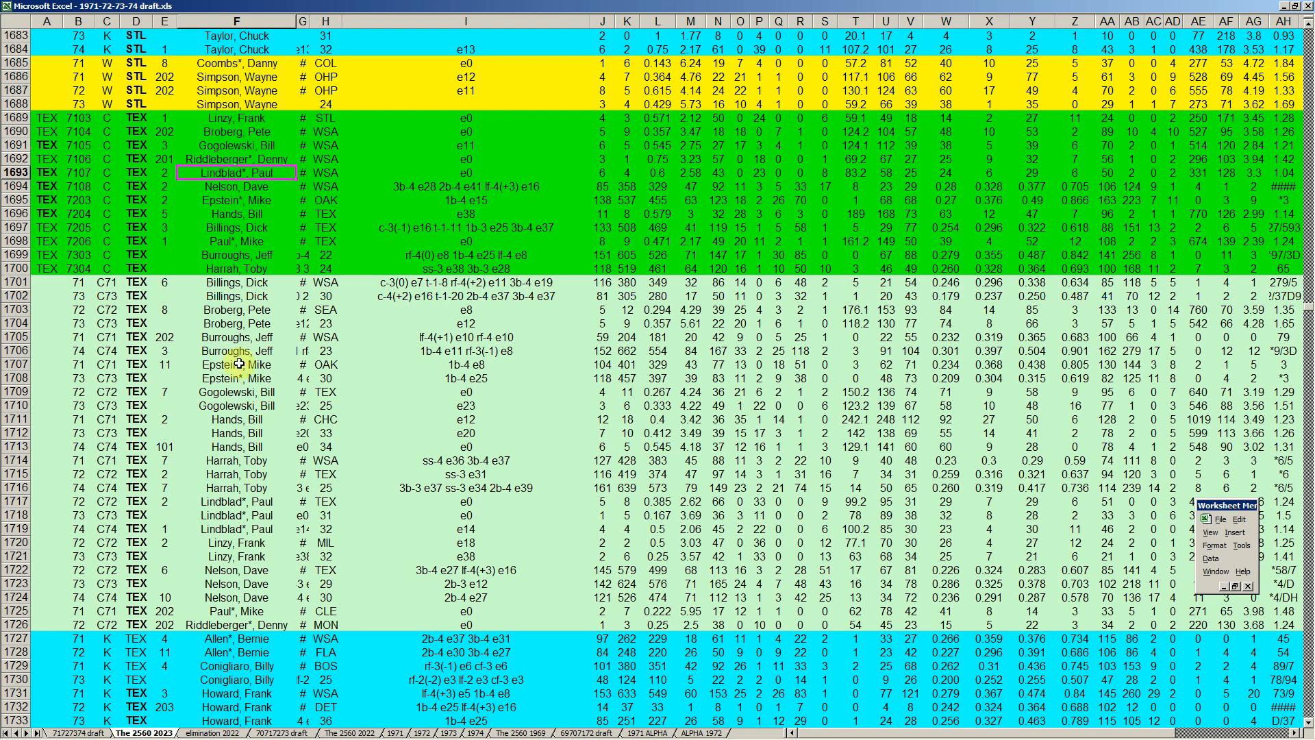
- Switch to the CAROUSEL 71-74 2023 workbook, show TEX rows 361 to 372 and select G364
mouse_move(395, 721)
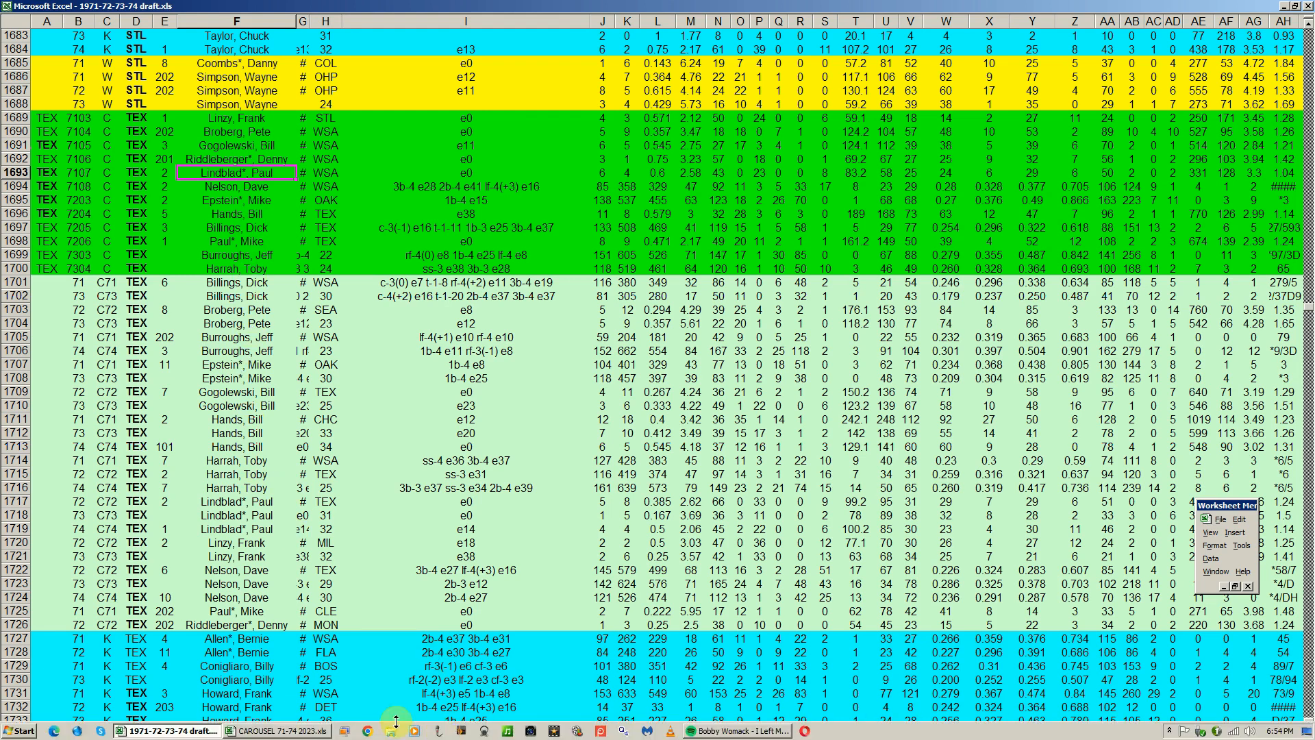
left_click(298, 732)
left_click(231, 574)
scroll(231, 574, "down", 5)
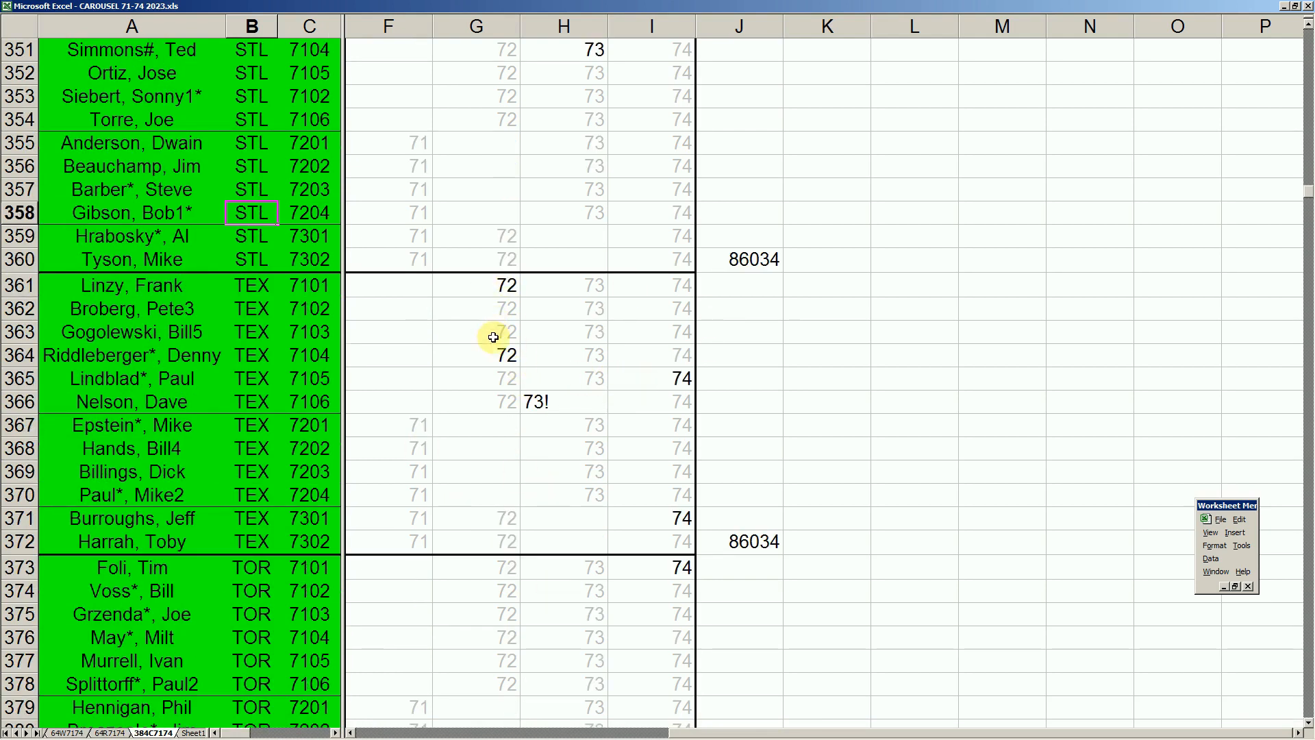
left_click(506, 354)
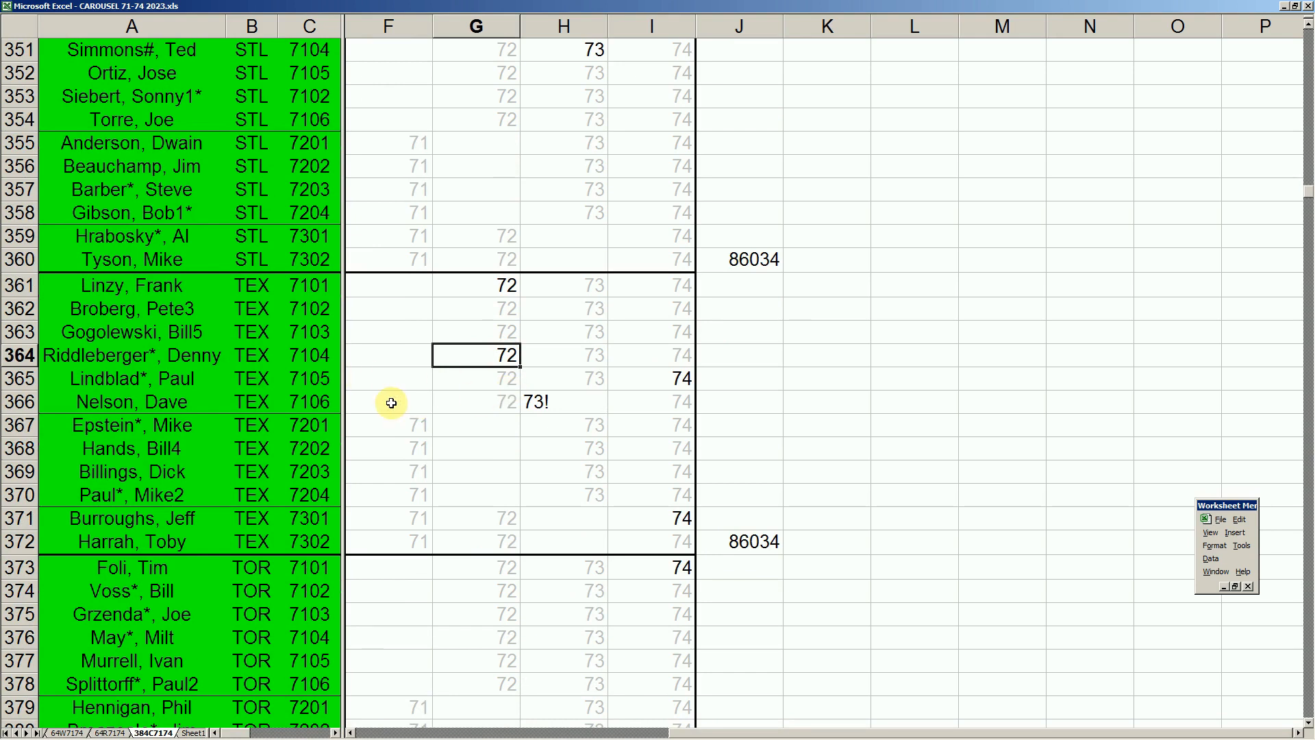
- Check the TEX carousel year entries by selecting I365, H366, I371 and H371
left_click(679, 385)
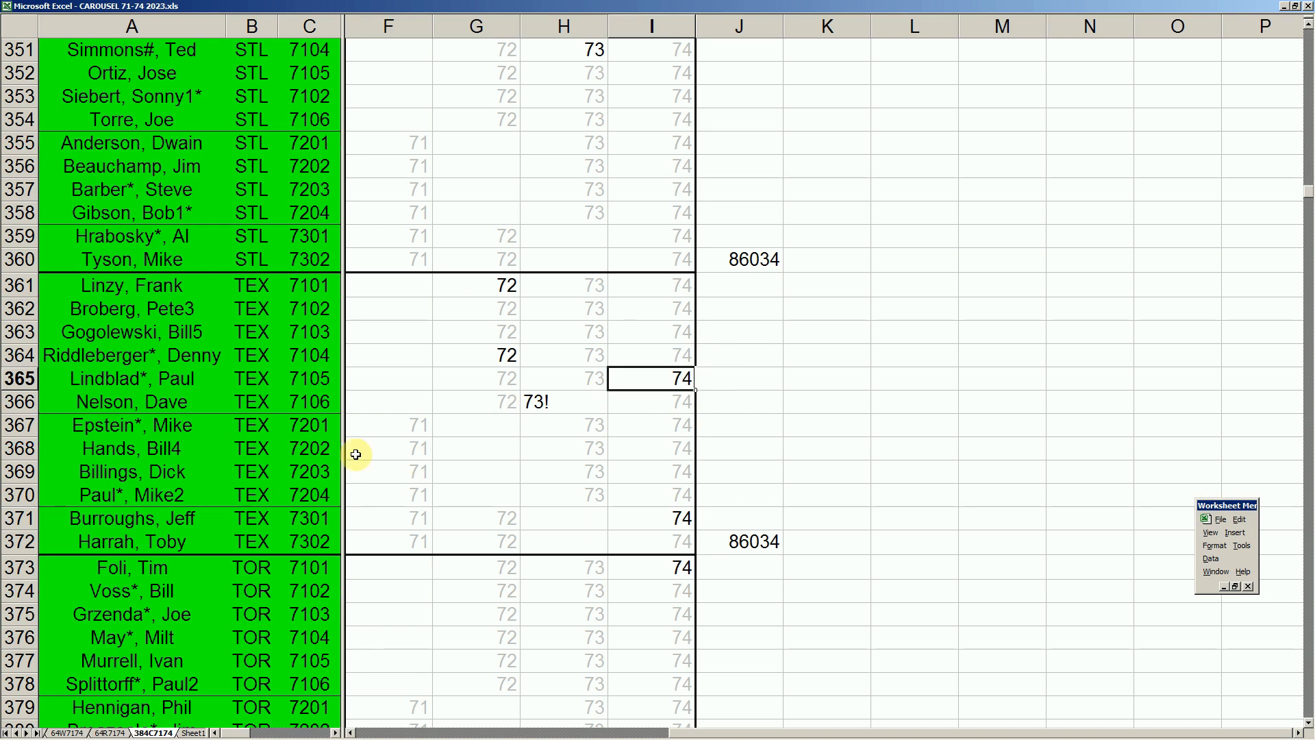
left_click(555, 405)
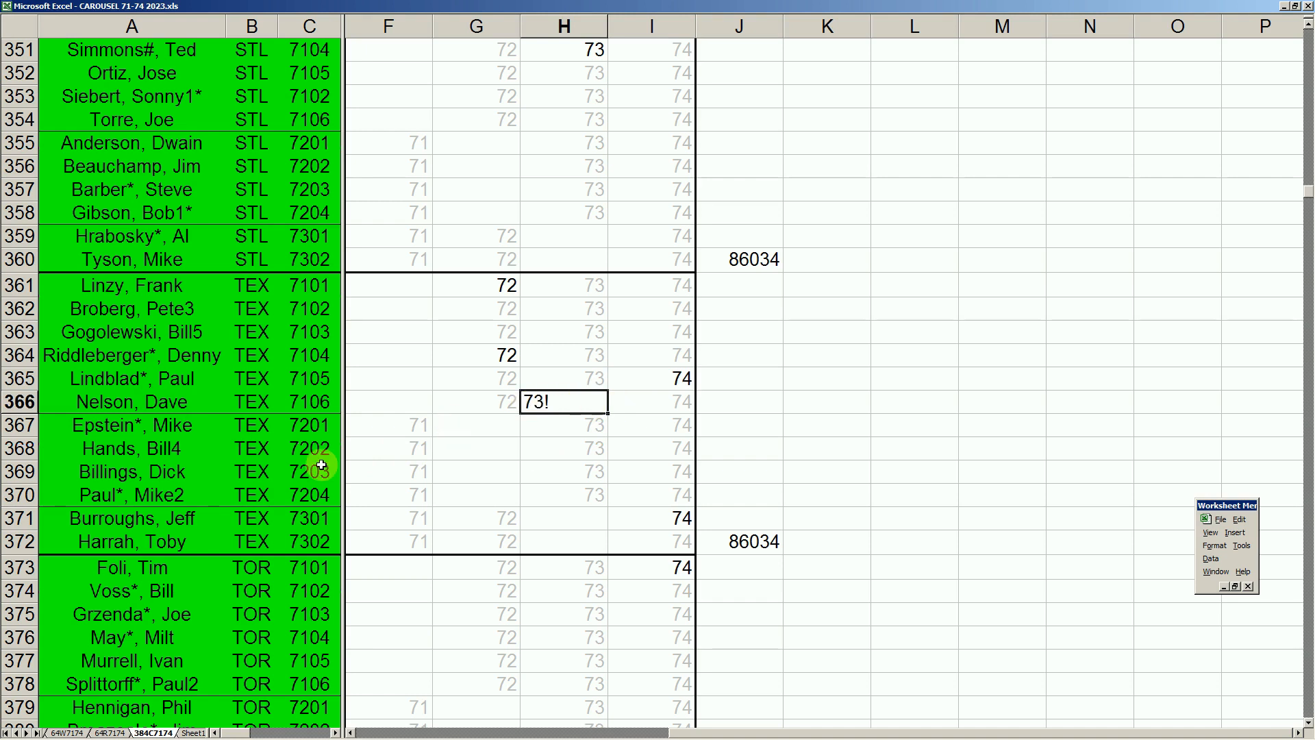
left_click(683, 518)
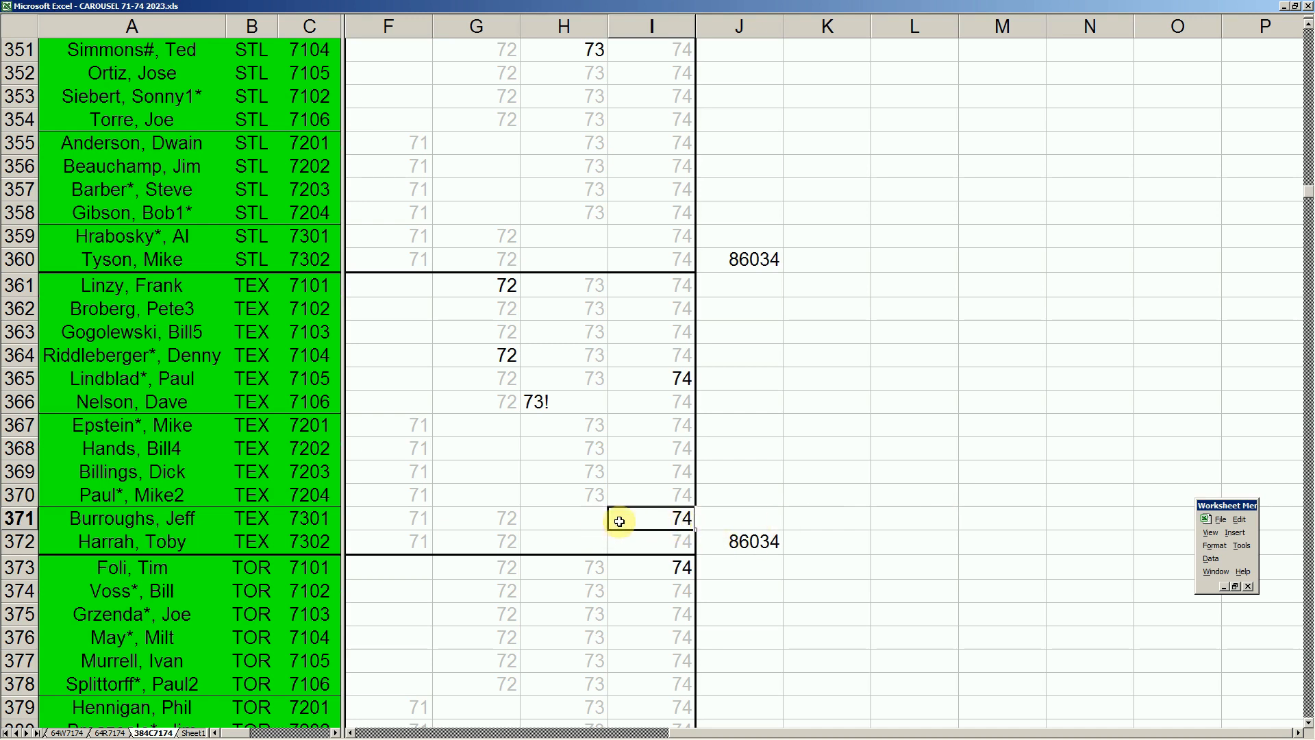
left_click(597, 521)
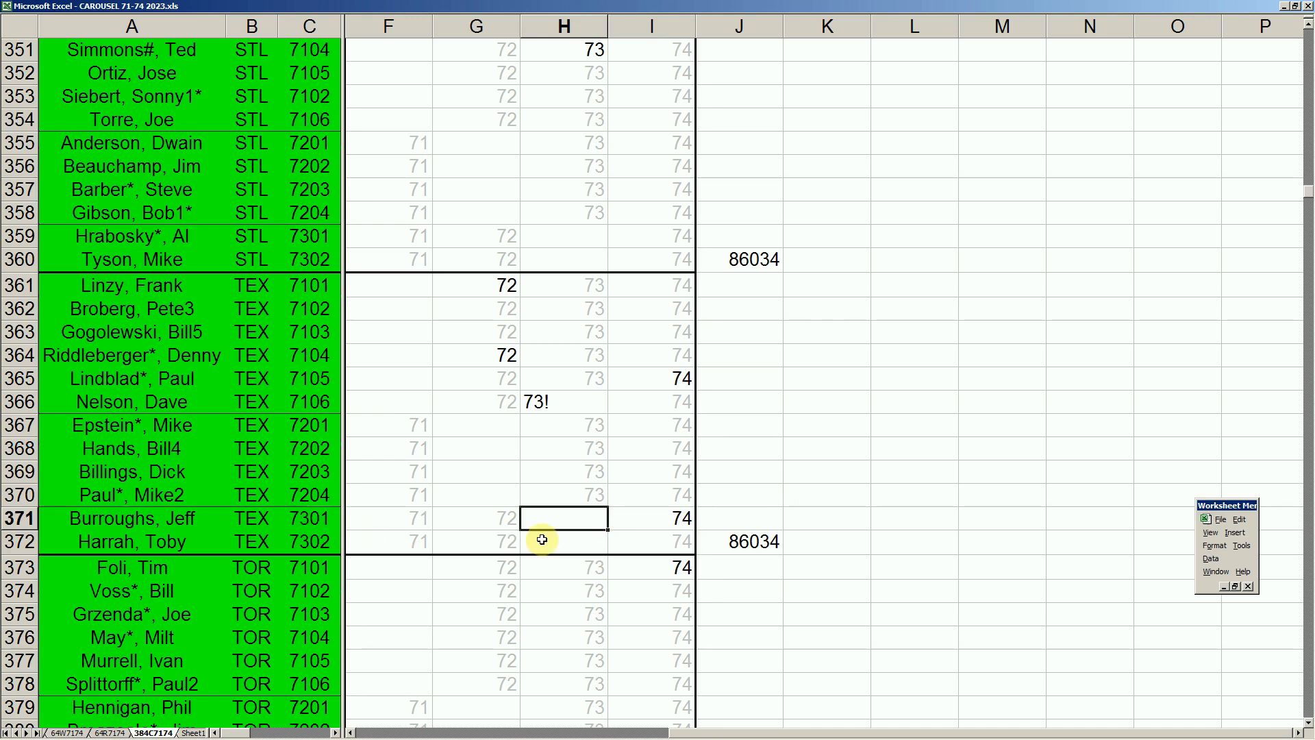
mouse_move(206, 736)
left_click(204, 731)
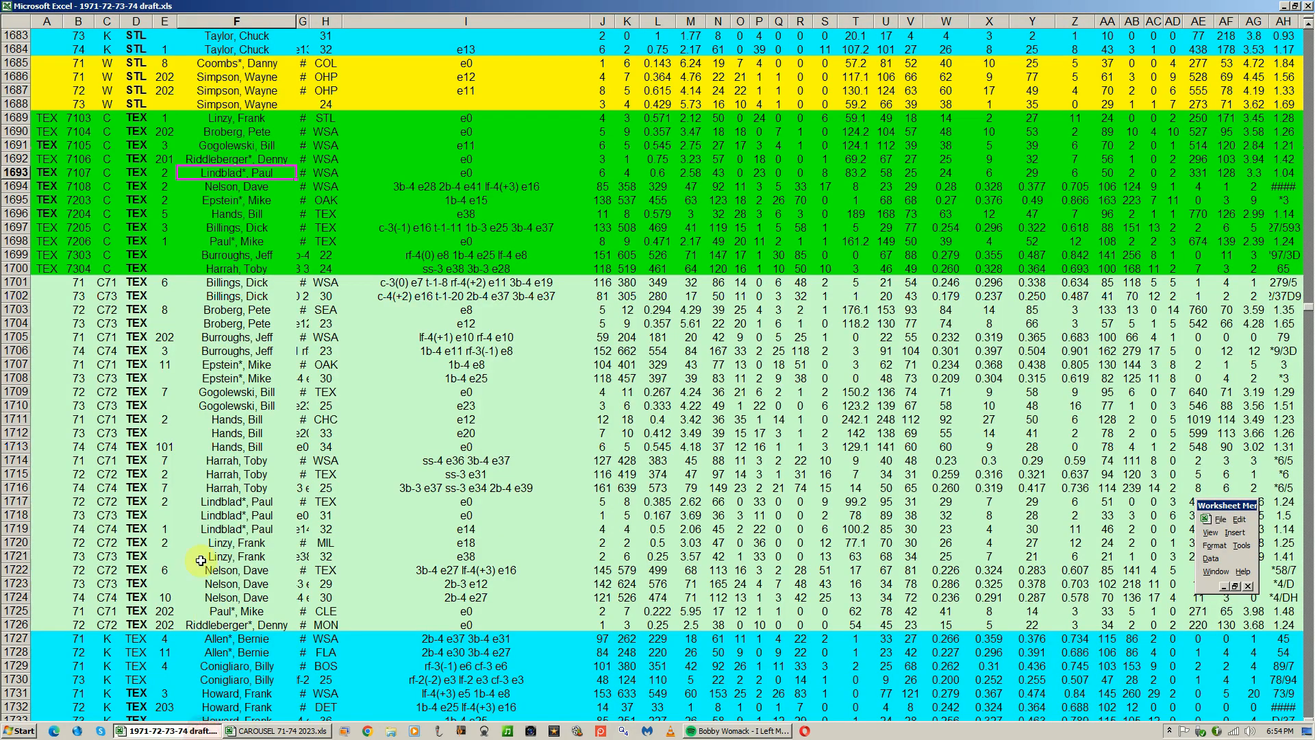
left_click(235, 448)
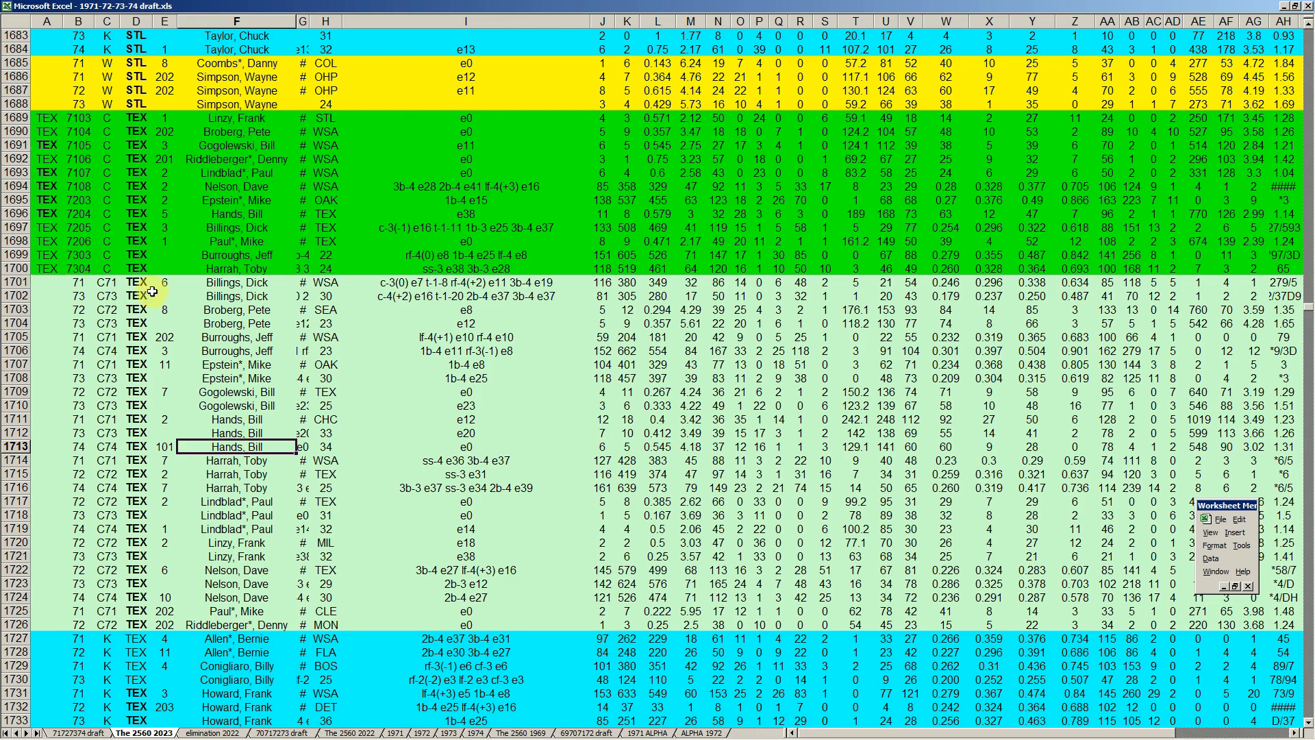
- Review the TEX carousel by selecting row 1699, cell Z1699, row 1706 and the player in F1717
left_click(22, 255)
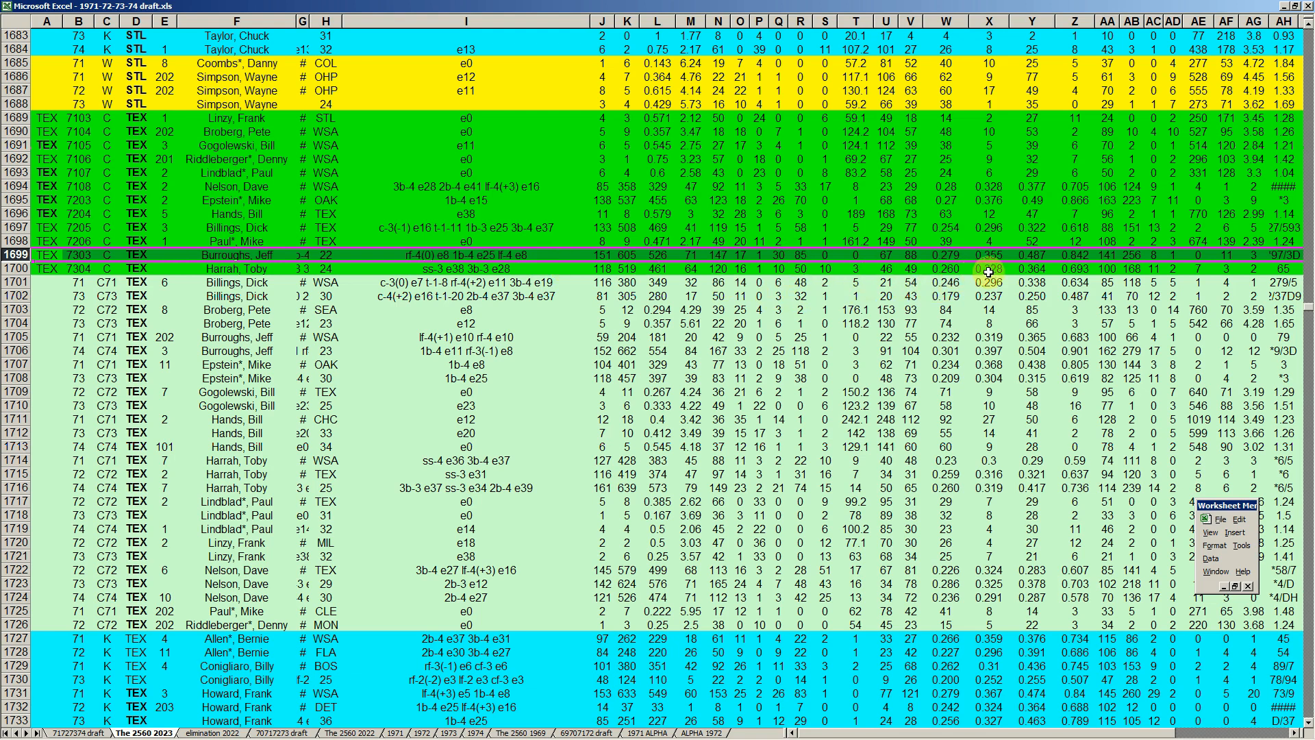
left_click(1079, 255)
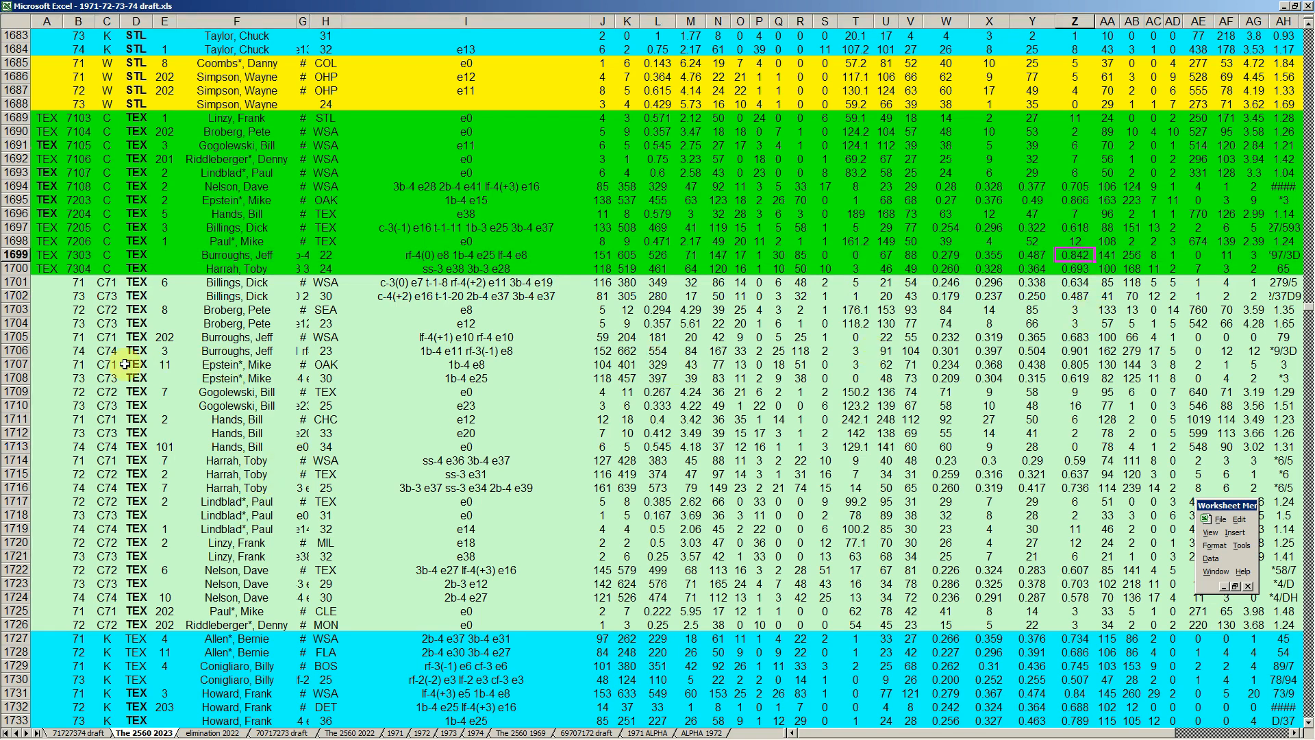
left_click(16, 351)
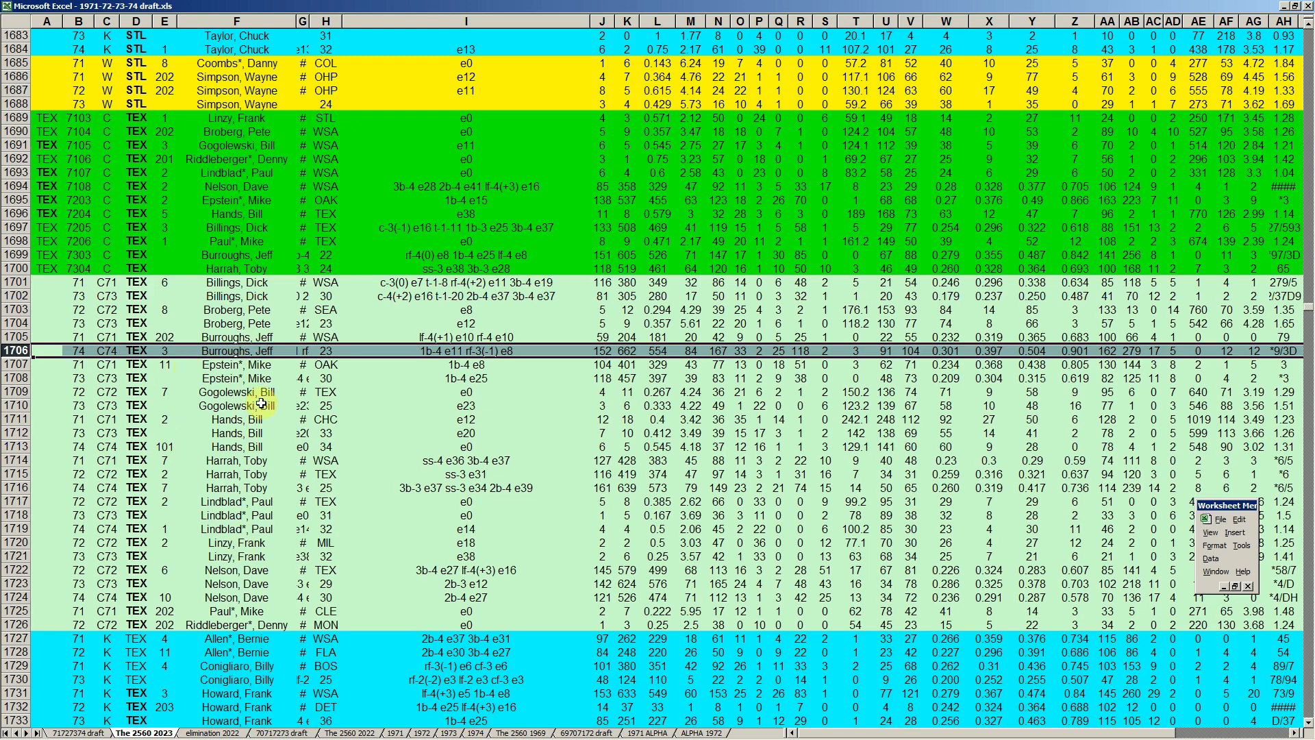
left_click(215, 501)
- Review the TEX keepers by selecting rows 1731 to 1733, W1731, Z1731, rows 1734 to 1736 and the player in F1730
scroll(245, 491, "down", 2)
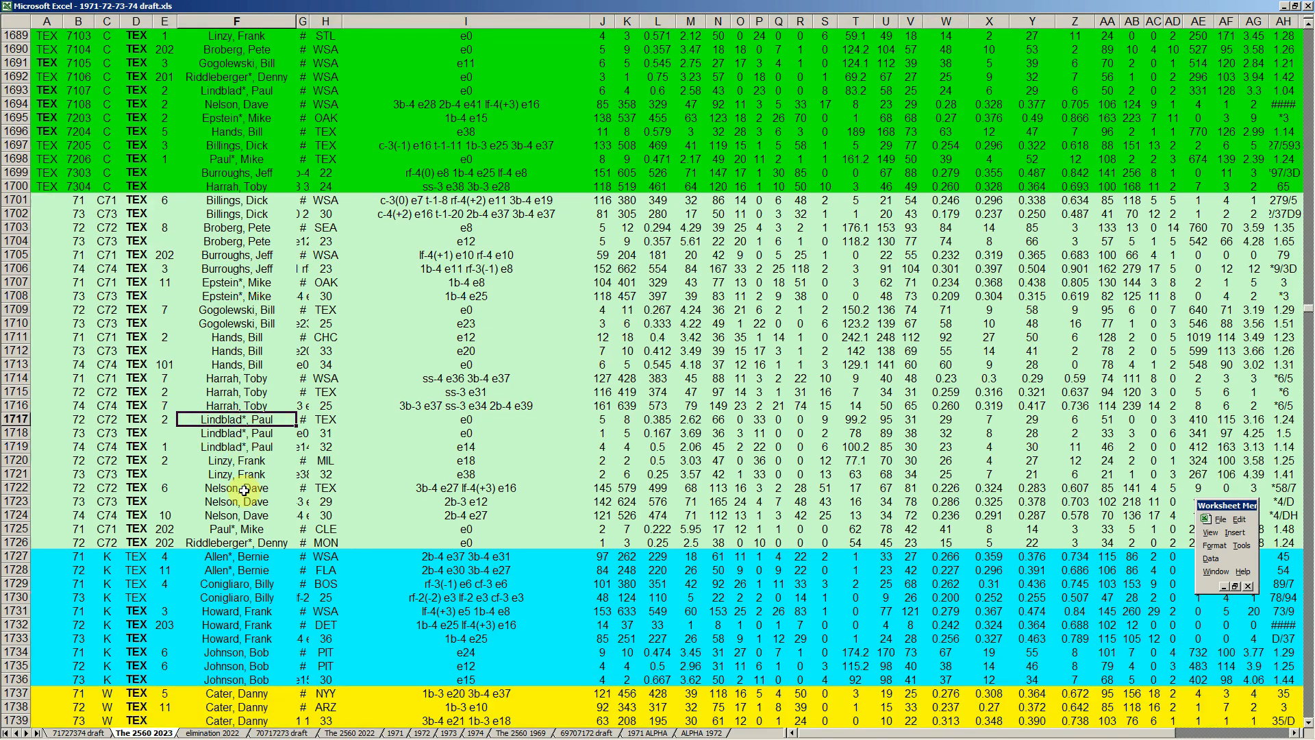
scroll(267, 486, "down", 5)
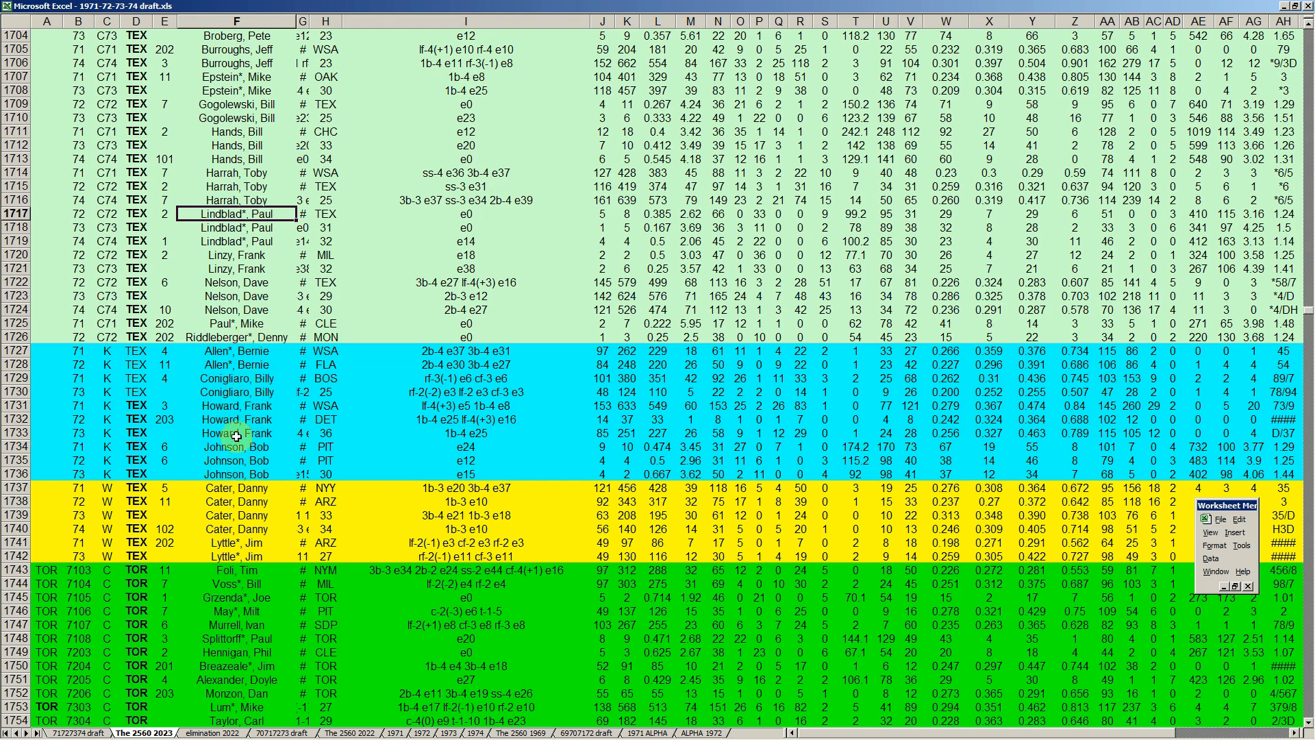
left_click_drag(16, 407, 21, 433)
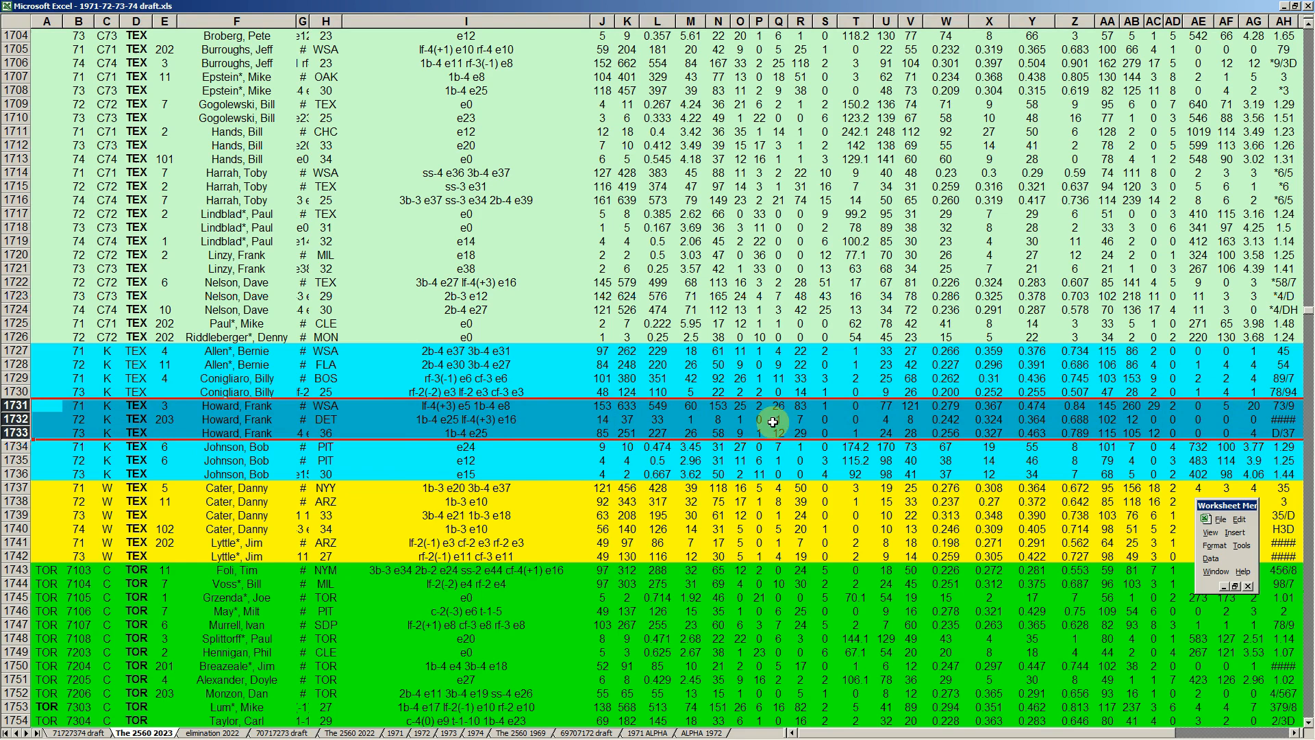
left_click(958, 407)
left_click(1088, 407)
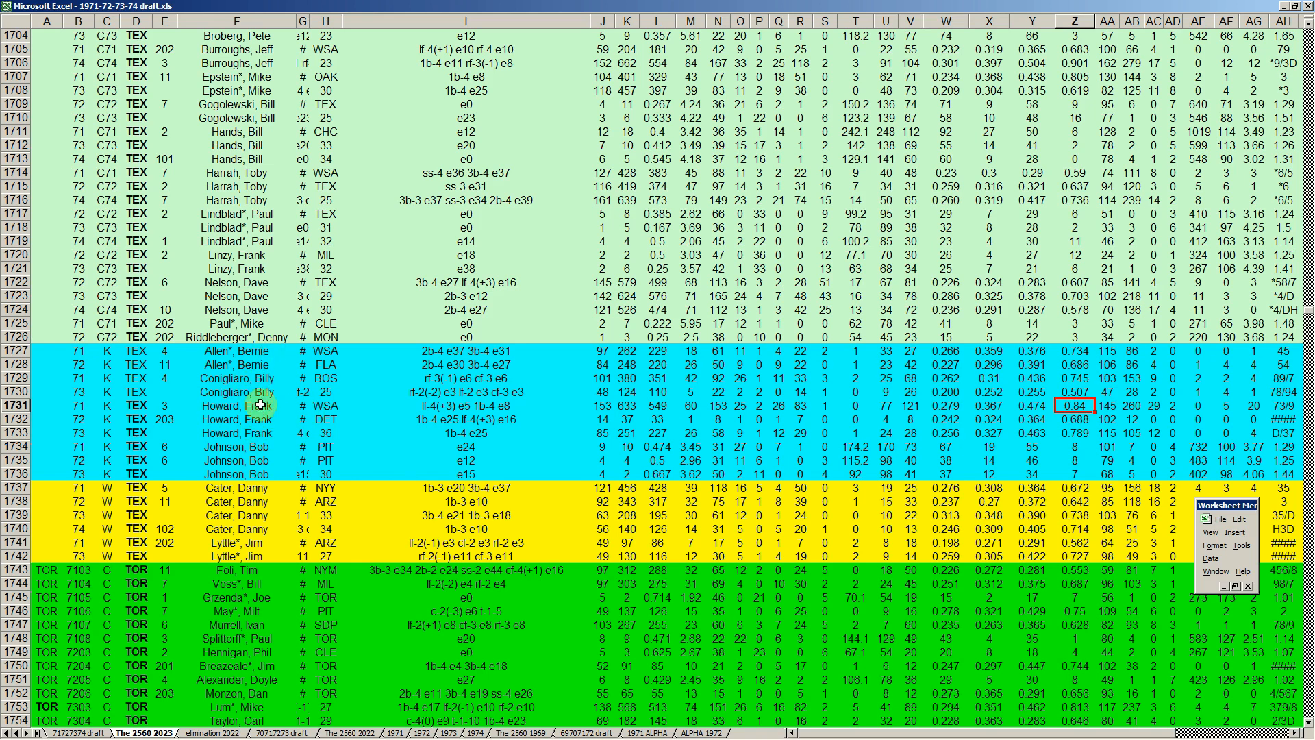
left_click_drag(17, 446, 19, 473)
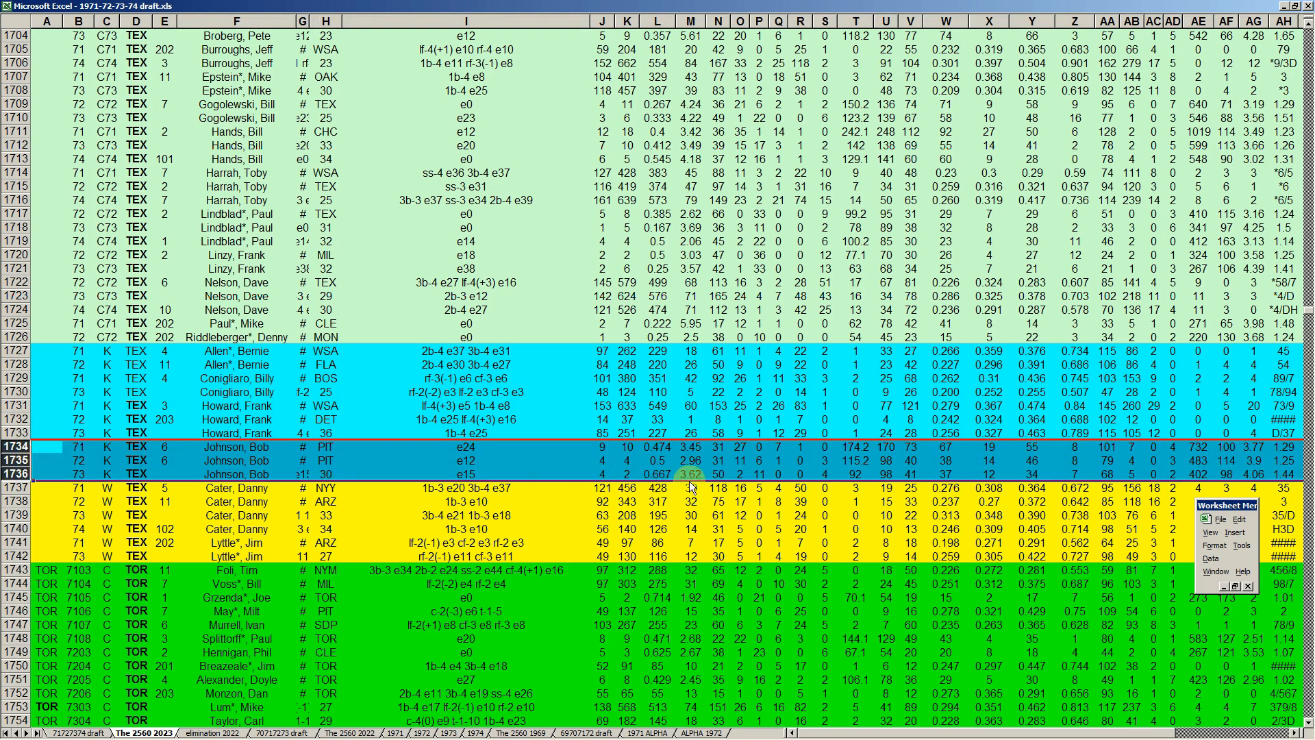
left_click(234, 391)
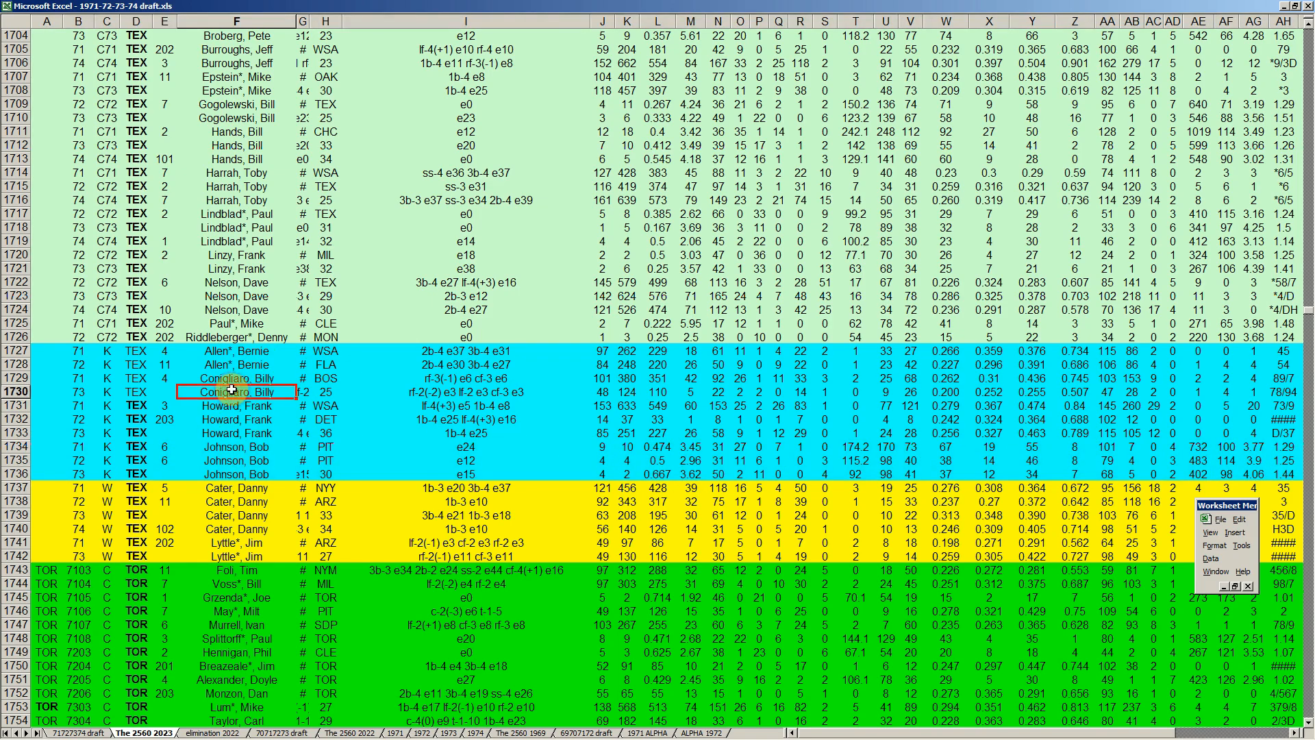
- Go down to the 1973 TEX players and select rows 2100 to 2107
key("Page_Down")
key("Page_Down")
key("Page_Down")
key("Page_Down")
key("Page_Down")
key("Page_Down")
key("Page_Down")
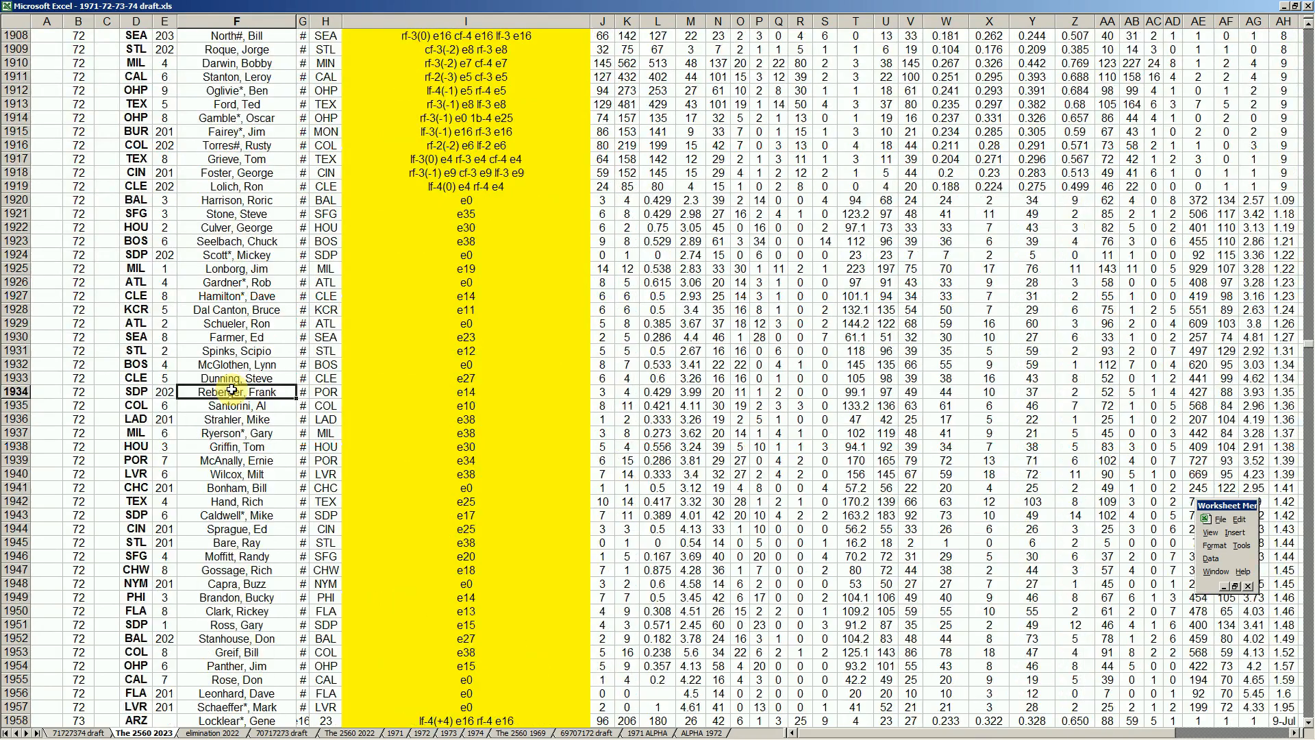
key("Page_Down")
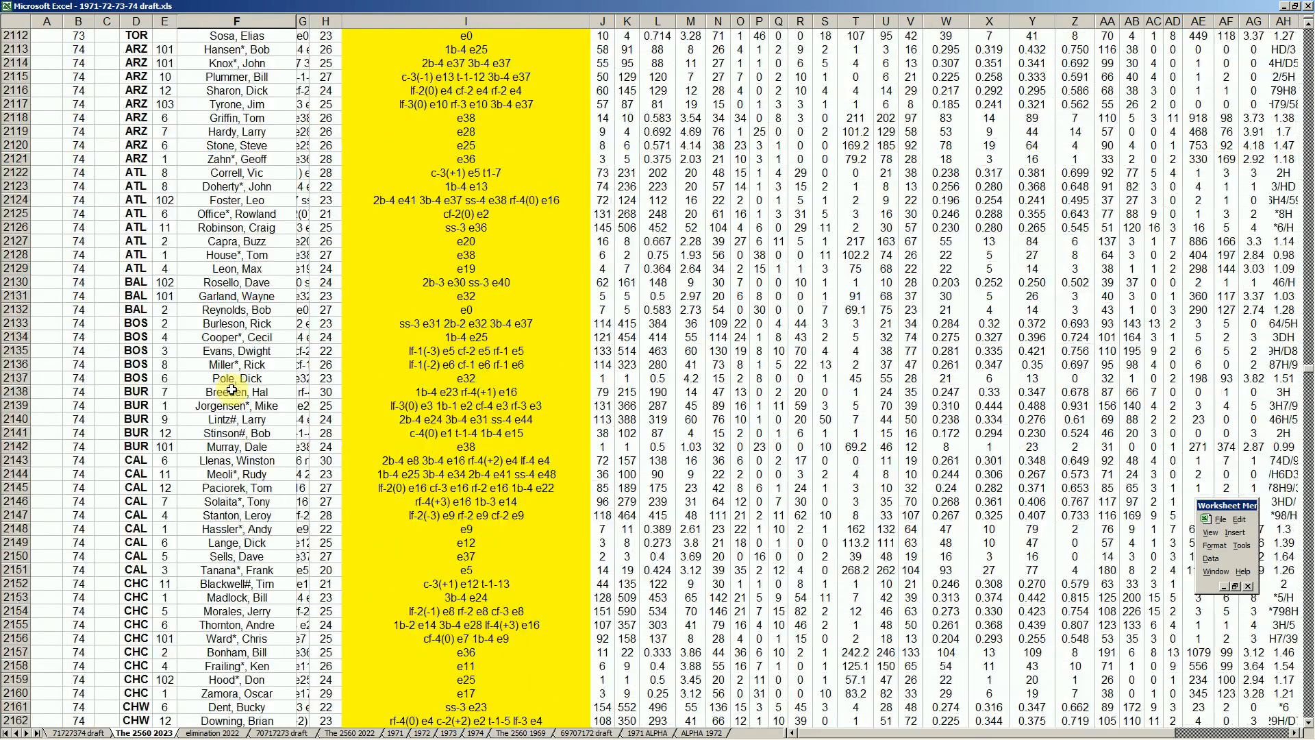
scroll(231, 389, "up", 9)
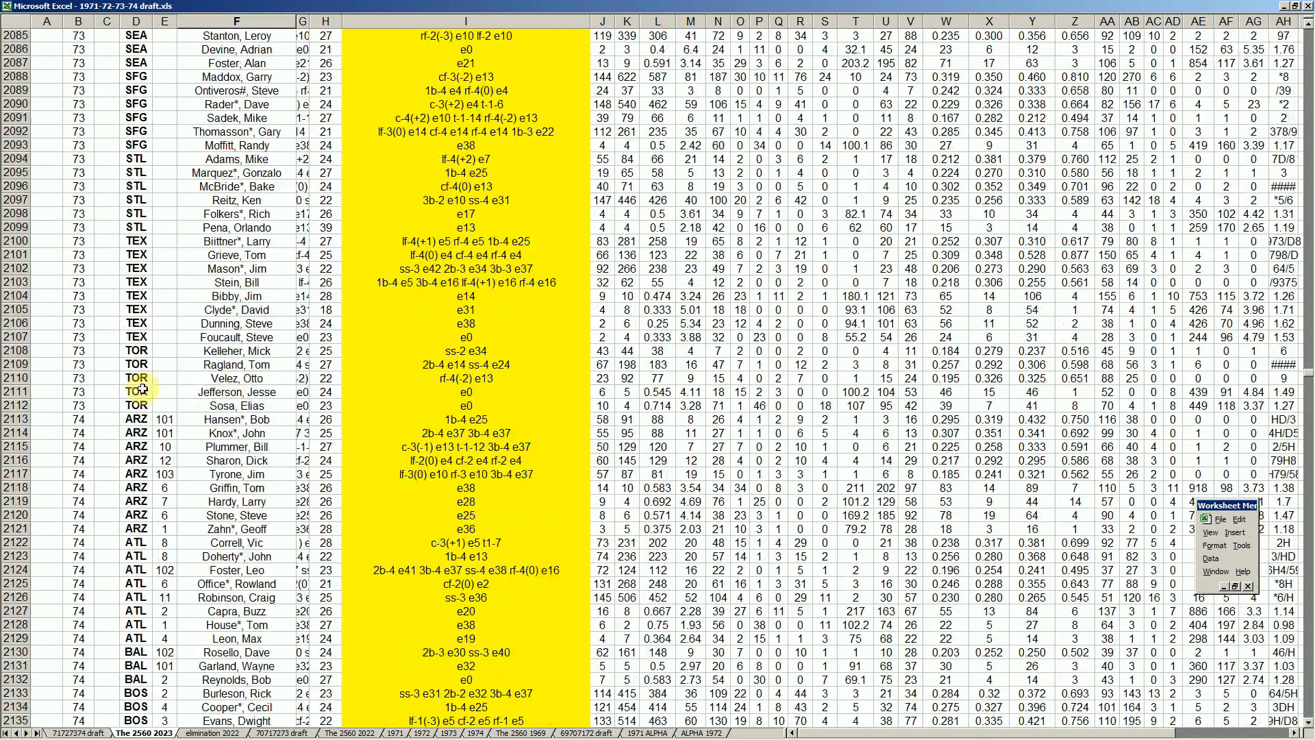
left_click_drag(22, 242, 19, 337)
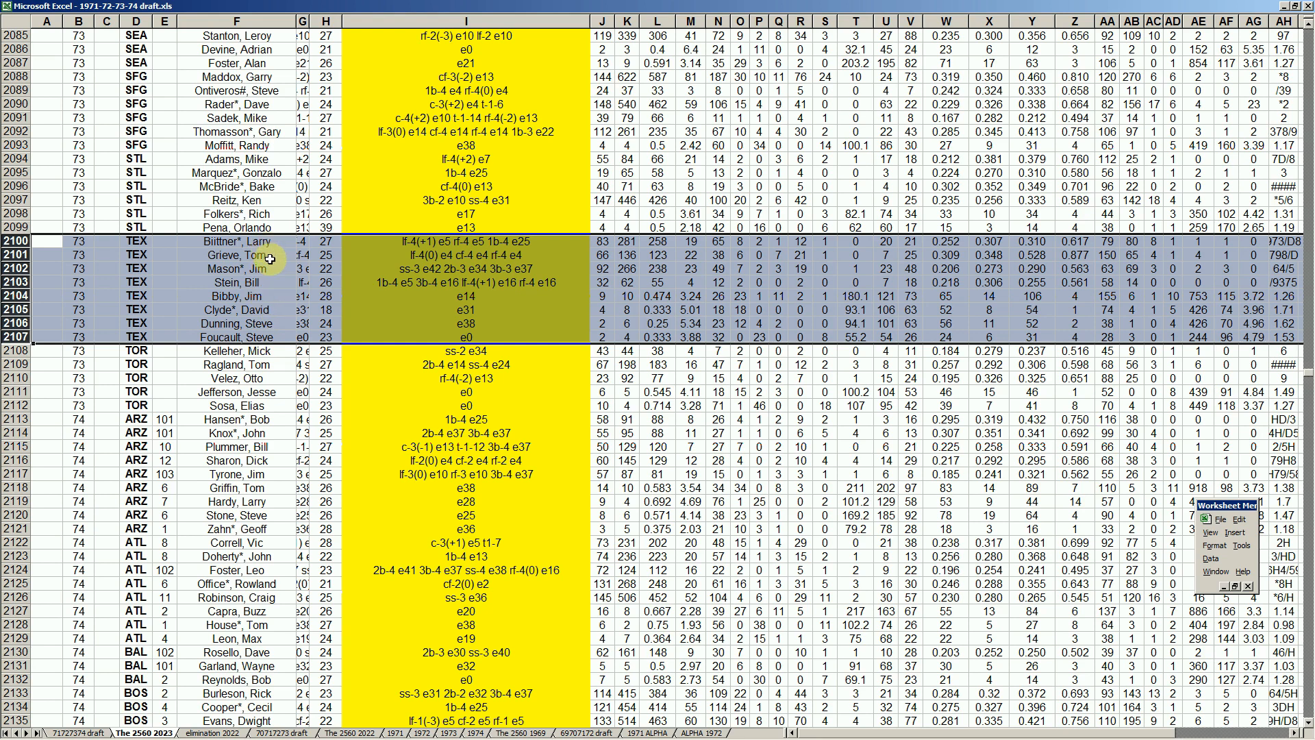
- Check the 1973 TEX players by selecting W2101, Z2101, I2101, F2104 and F2107
left_click(947, 255)
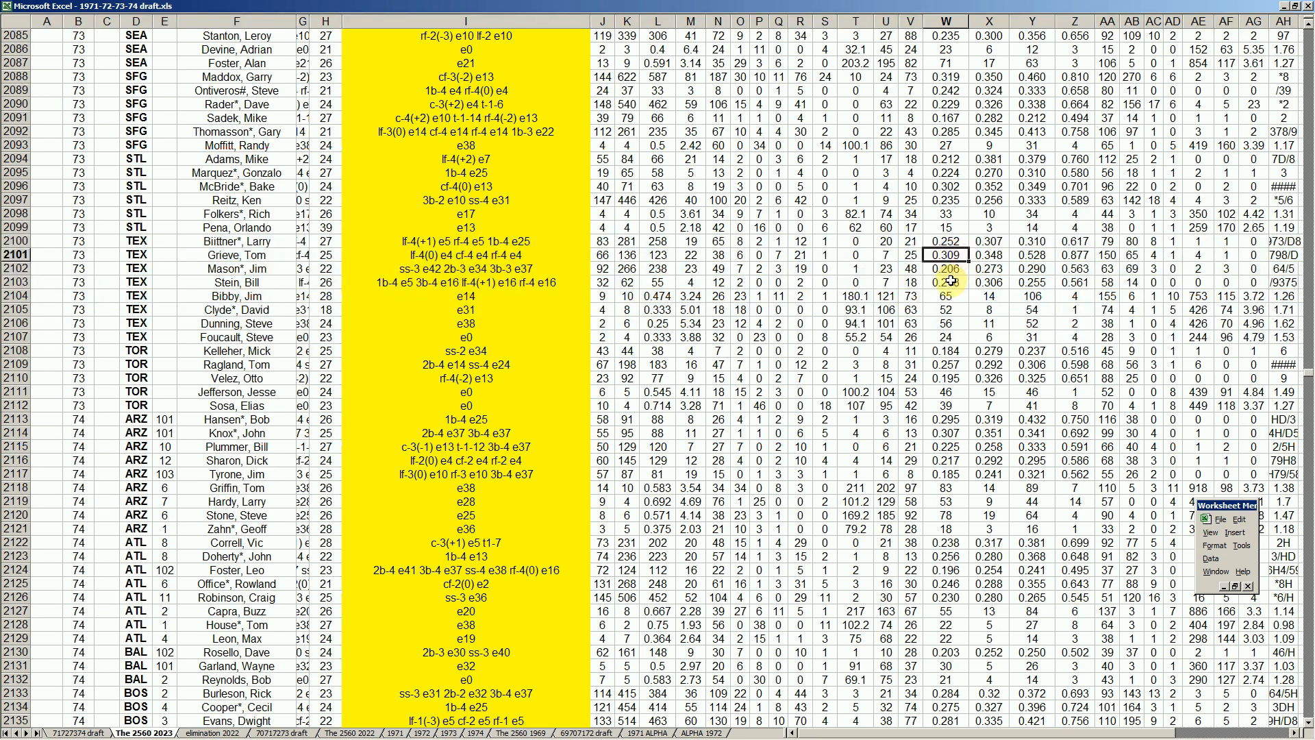
left_click(1078, 255)
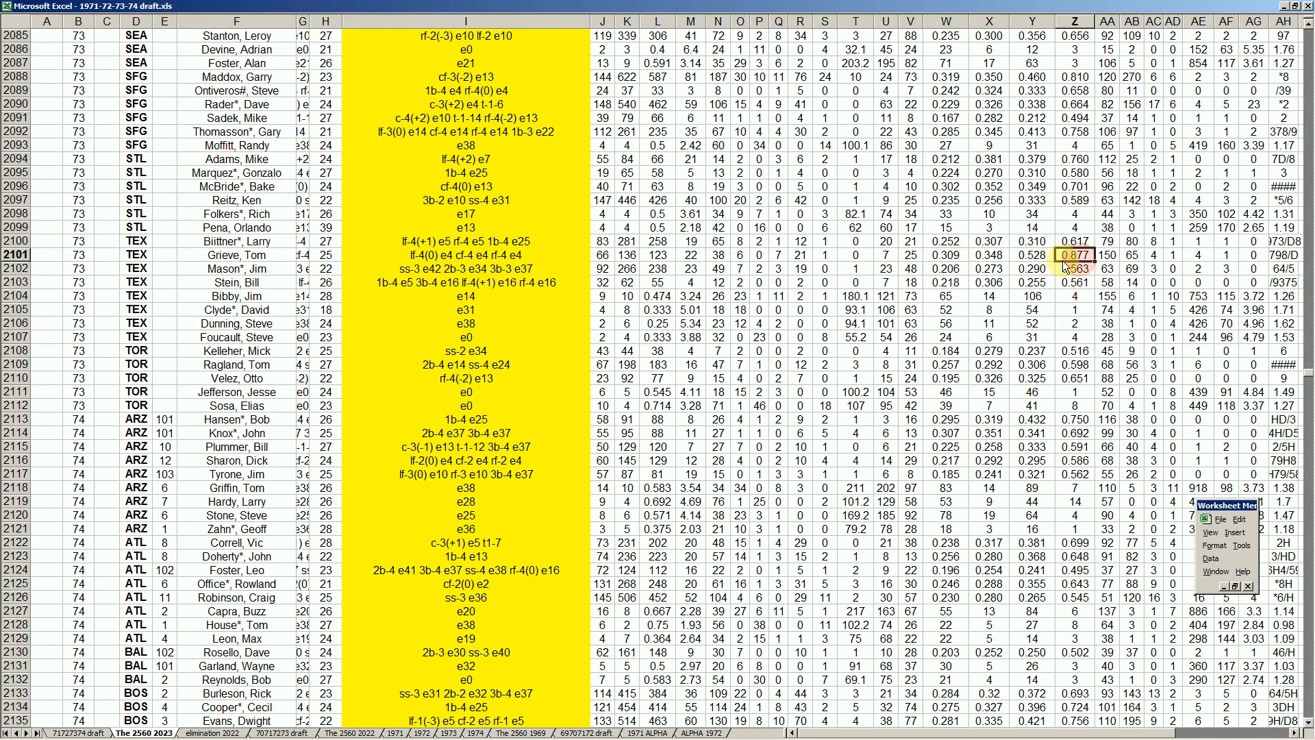
left_click(441, 261)
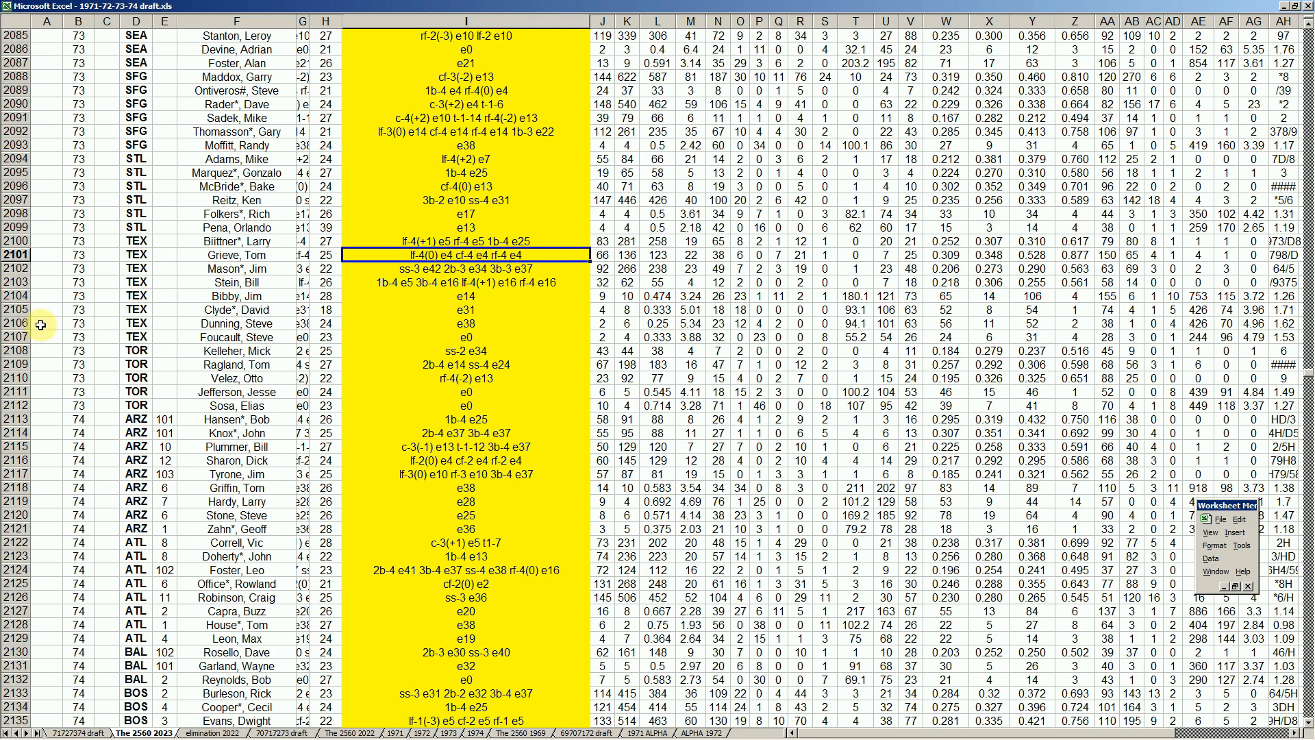
left_click(263, 297)
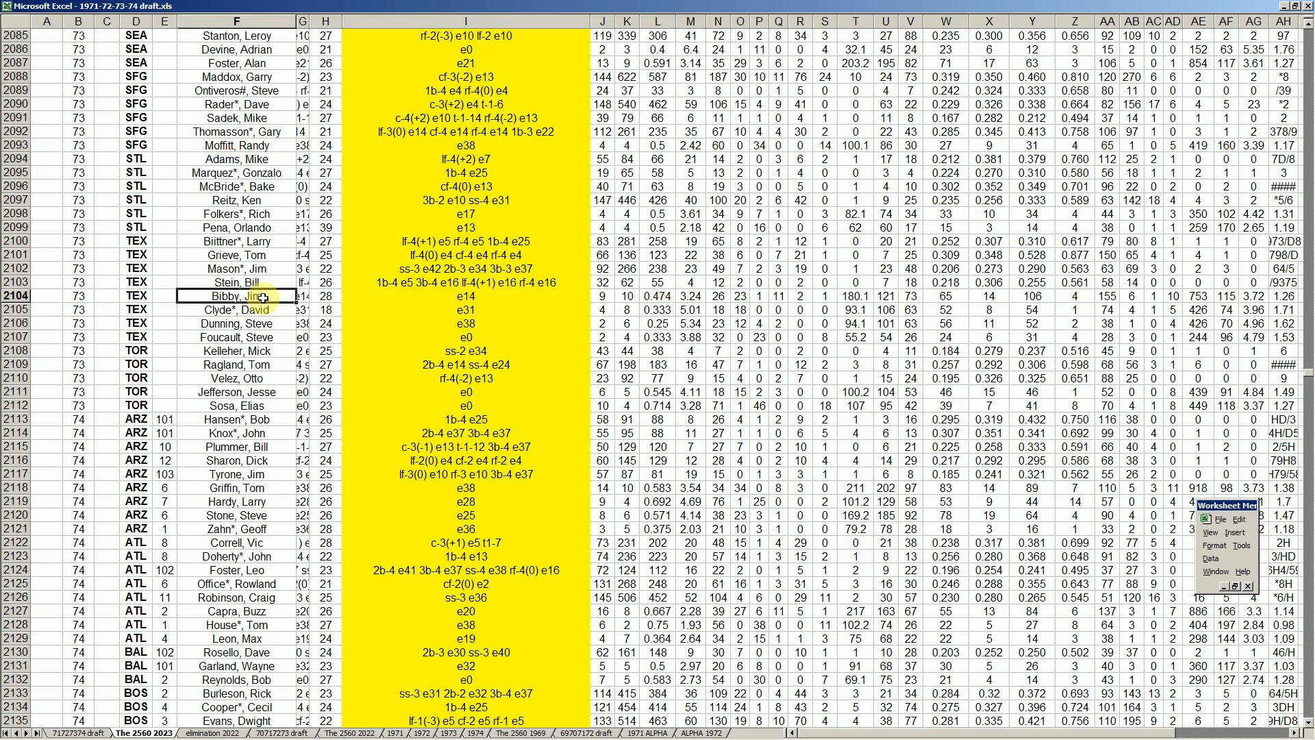
left_click(226, 338)
- Go down to the 1974 TEX players and select rows 2317 to 2323
scroll(232, 349, "down", 5)
scroll(231, 349, "down", 20)
scroll(232, 348, "down", 20)
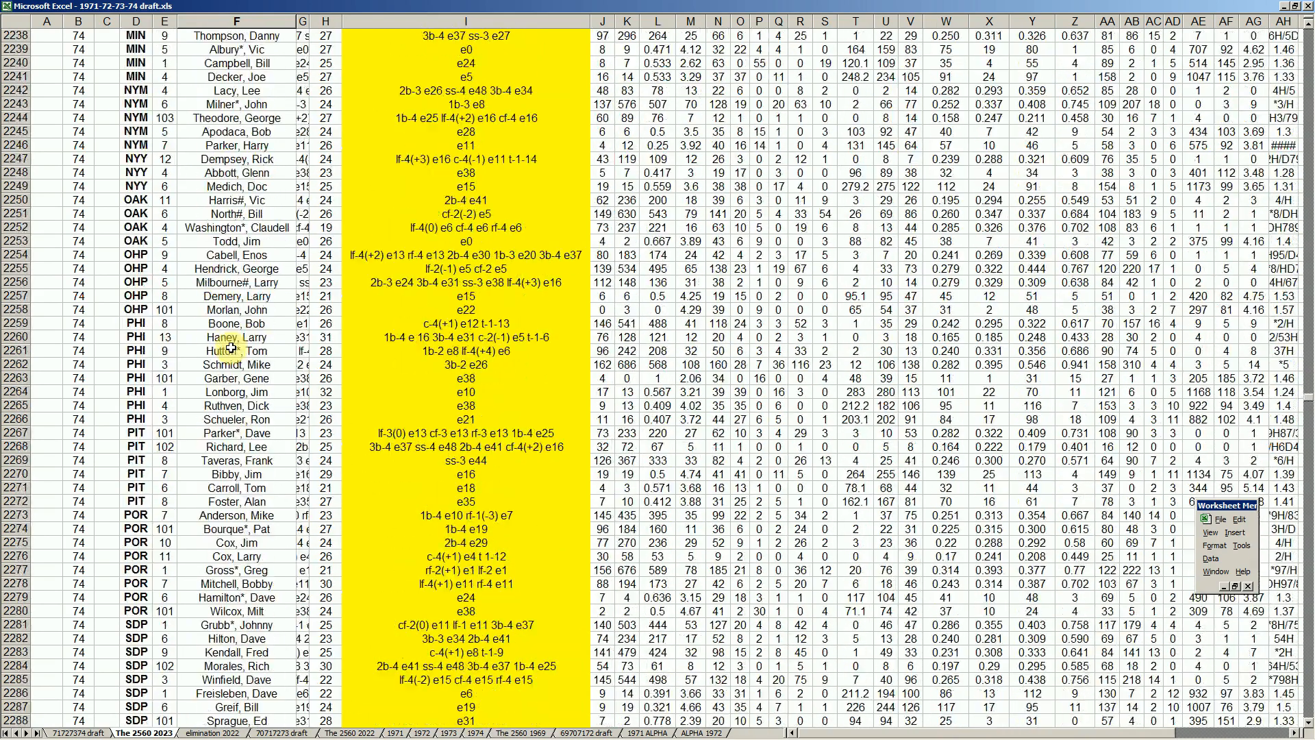
scroll(231, 348, "down", 18)
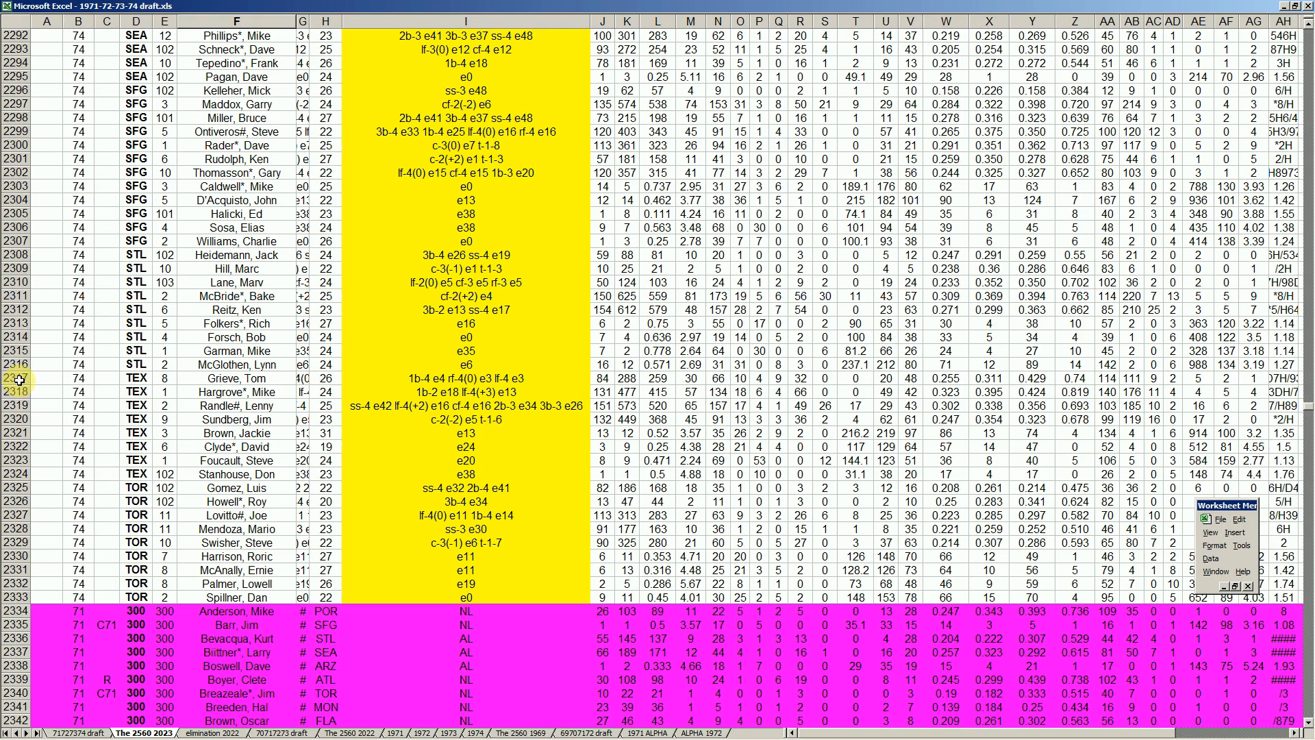
left_click_drag(19, 380, 26, 460)
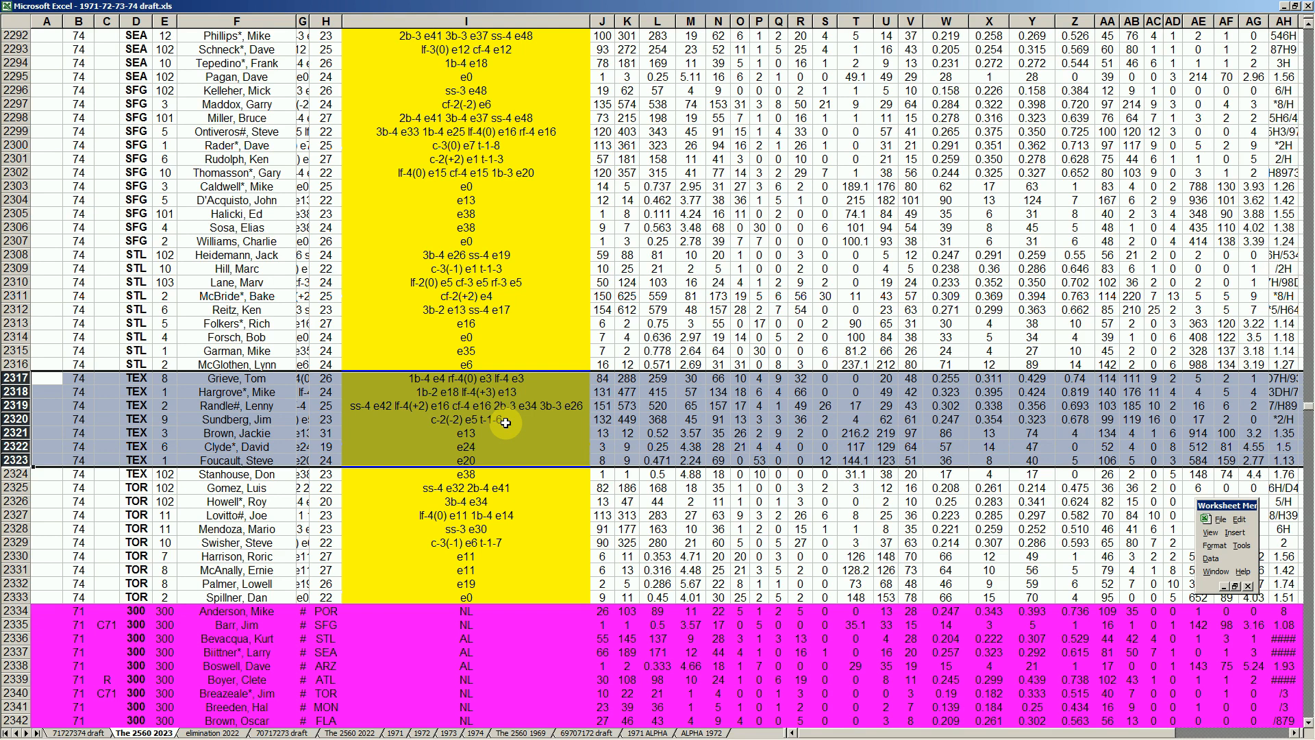
- Go back up to the TEX keeper block, rows 1727 to 1736, and select F1734 and E1735
left_click(442, 278)
key("Page_Up")
key("Page_Up")
key("Page_Up")
key("Page_Up")
key("Page_Up")
key("Page_Up")
key("Page_Up")
key("Page_Up")
key("Page_Up")
key("Page_Up")
key("Page_Up")
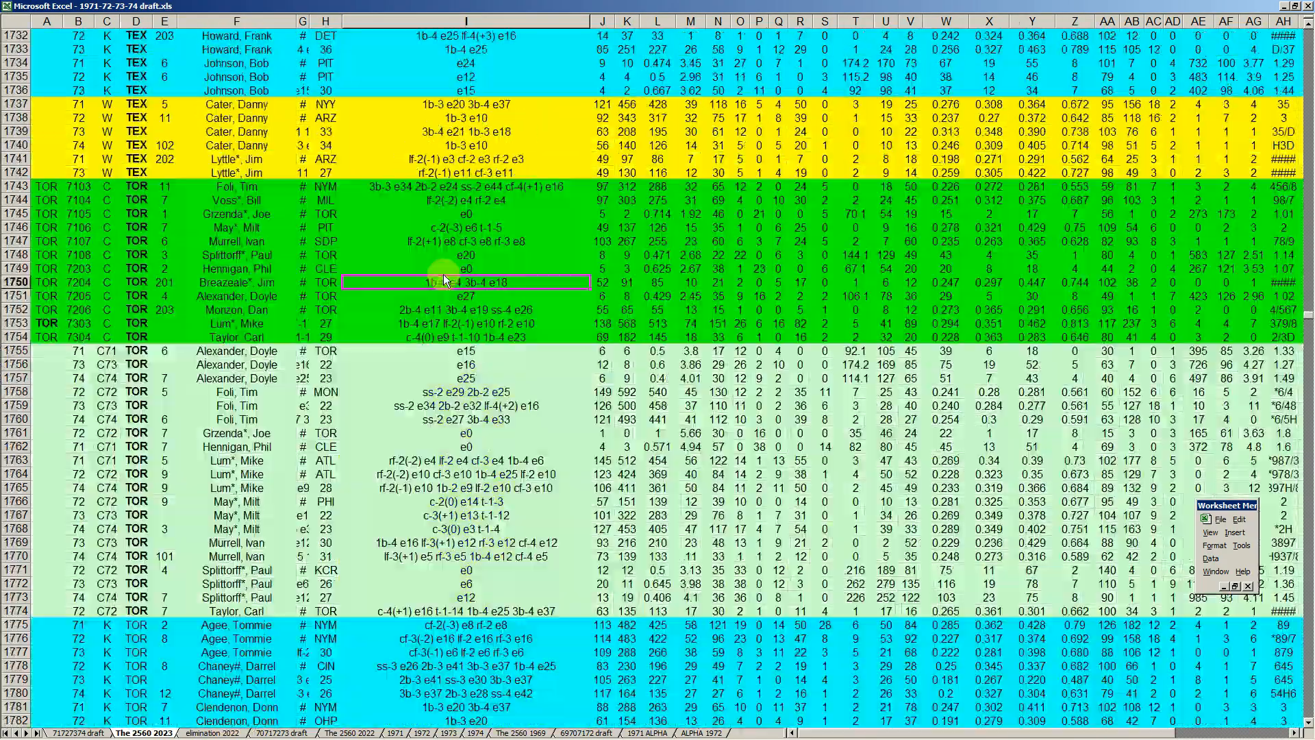
scroll(442, 274, "down", 8)
scroll(472, 316, "up", 7)
scroll(471, 315, "up", 8)
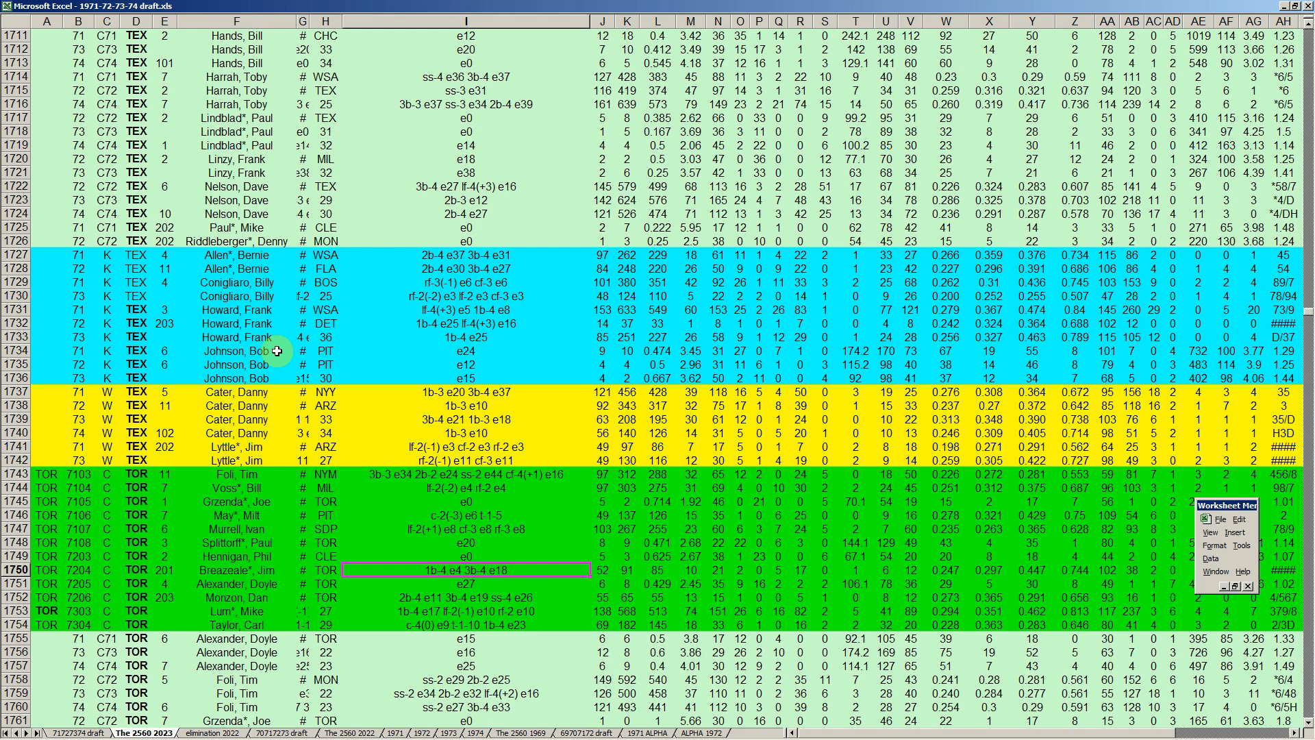
left_click(269, 352)
scroll(263, 361, "down", 4)
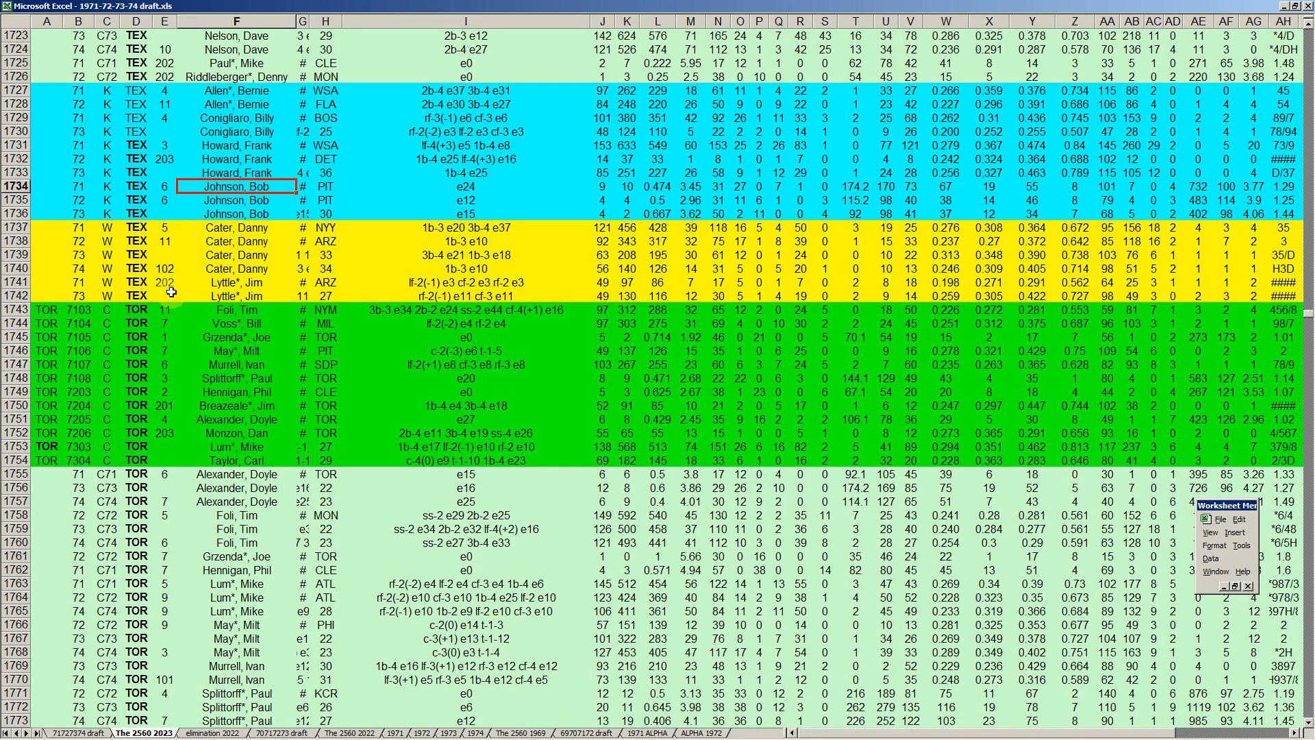
left_click(164, 199)
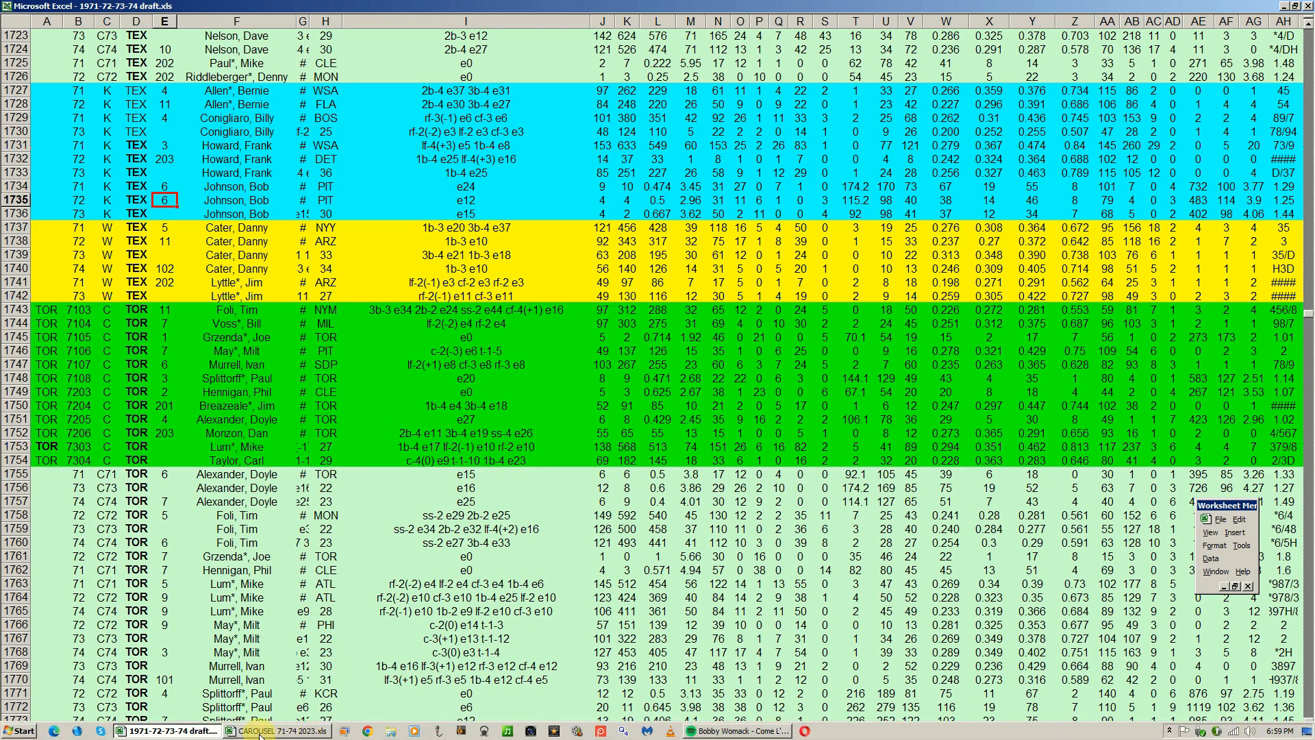
- Switch to the CAROUSEL 71-74 2023 workbook, select B368 and show TOR rows 373 to 384
left_click(260, 732)
left_click(229, 449)
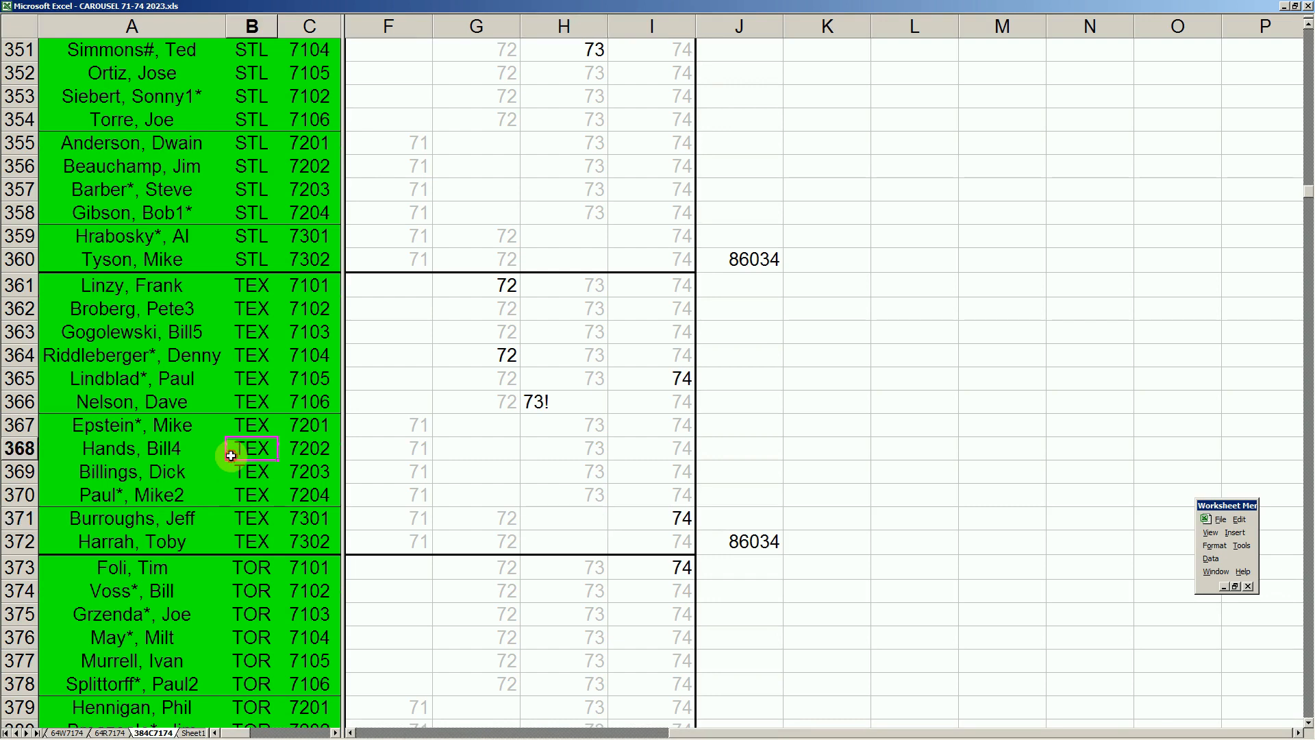
scroll(229, 473, "down", 2)
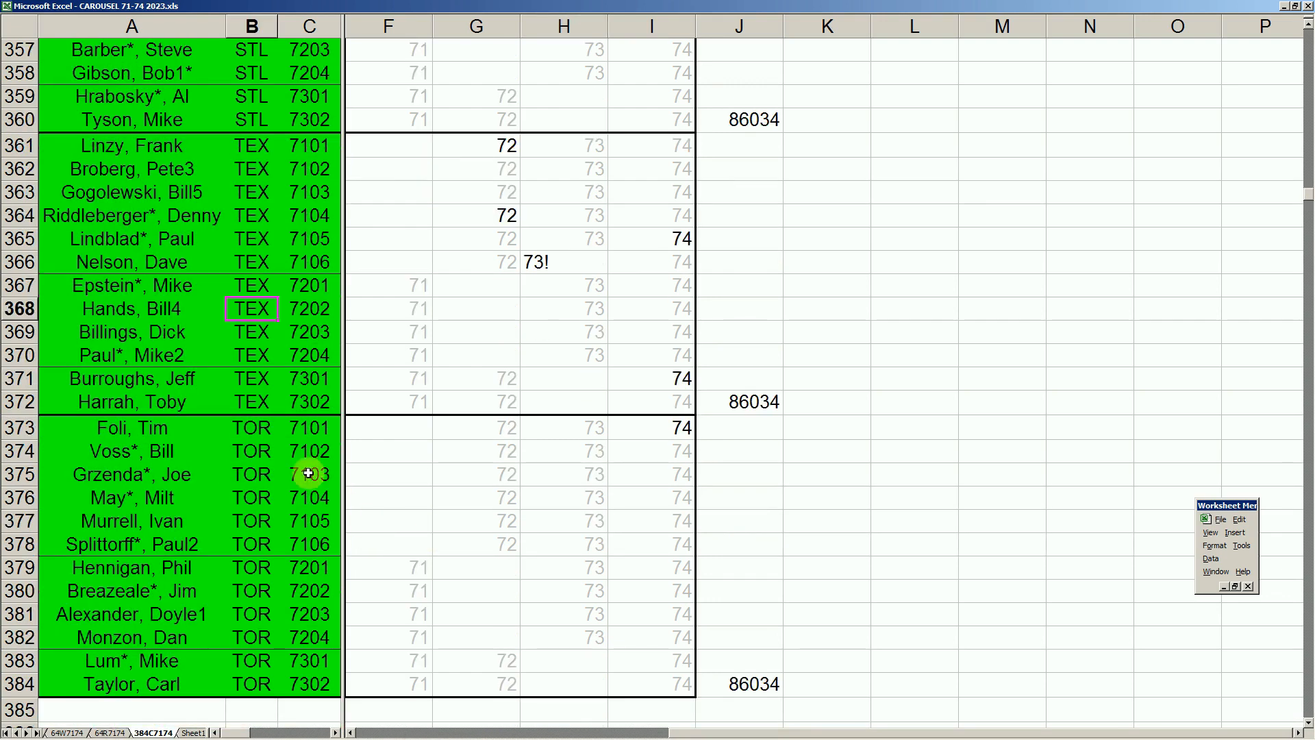
- Check the TOR carousel entries by selecting I373, I375 and B376, and return to the 74 entry in I373
left_click(667, 431)
type("74")
left_click(609, 471)
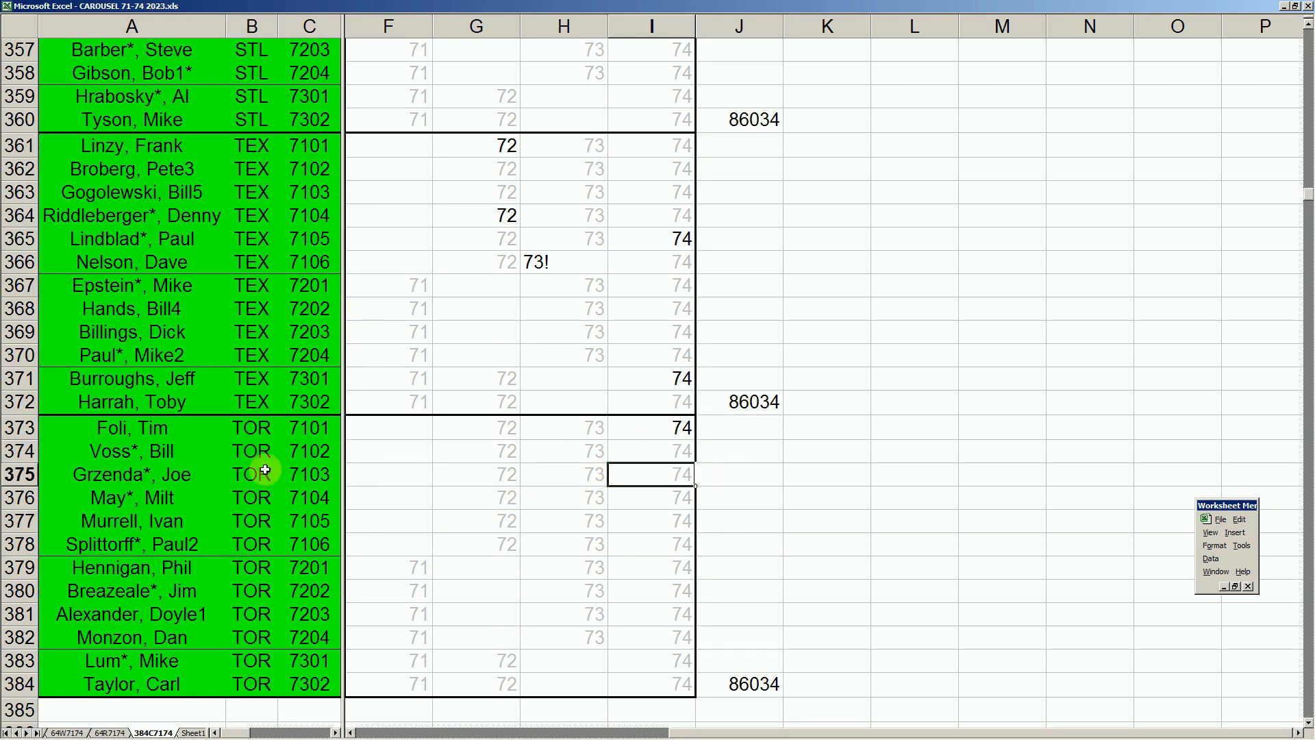
left_click(251, 500)
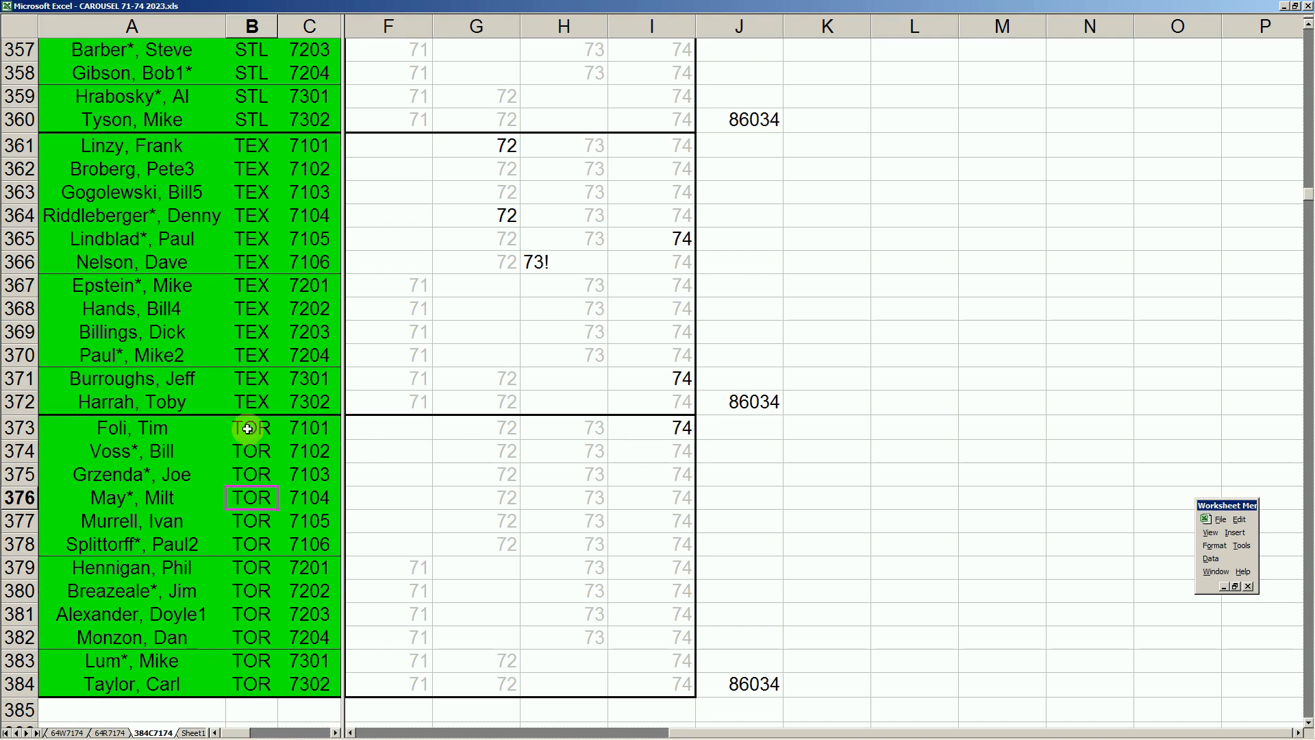
left_click(670, 430)
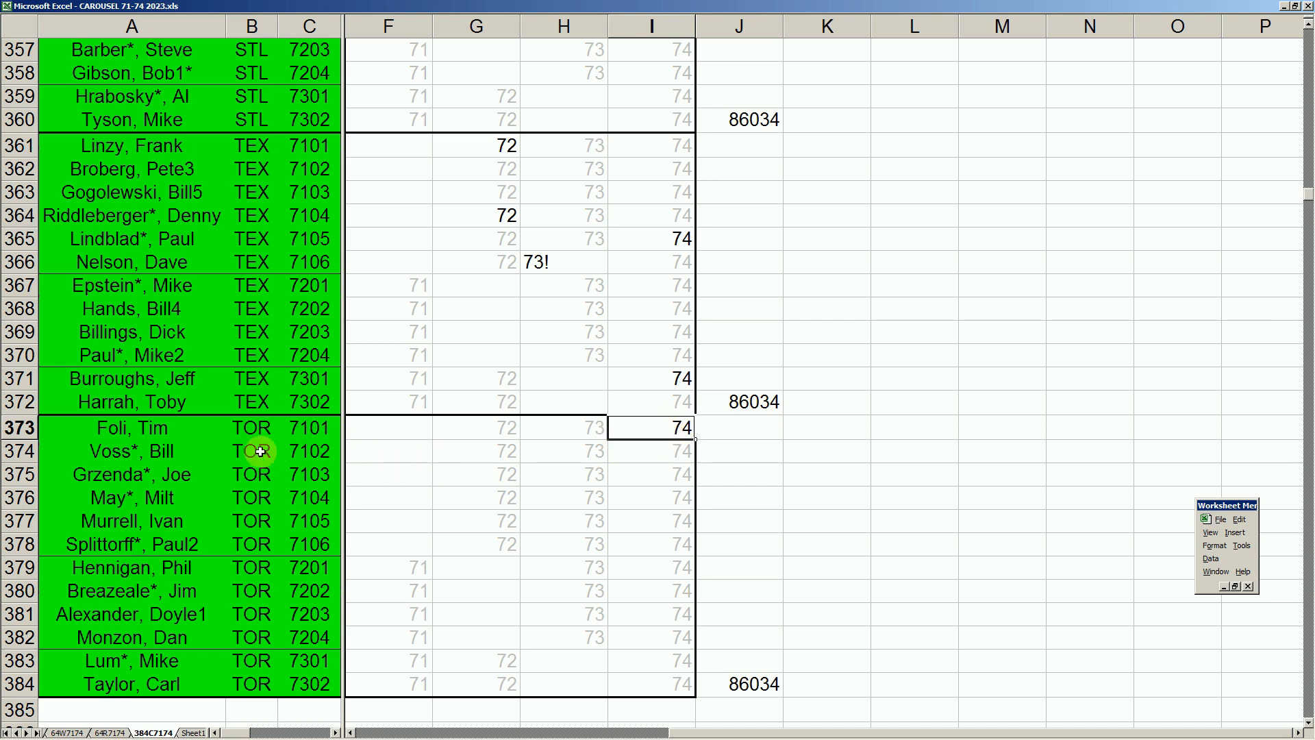
mouse_move(370, 736)
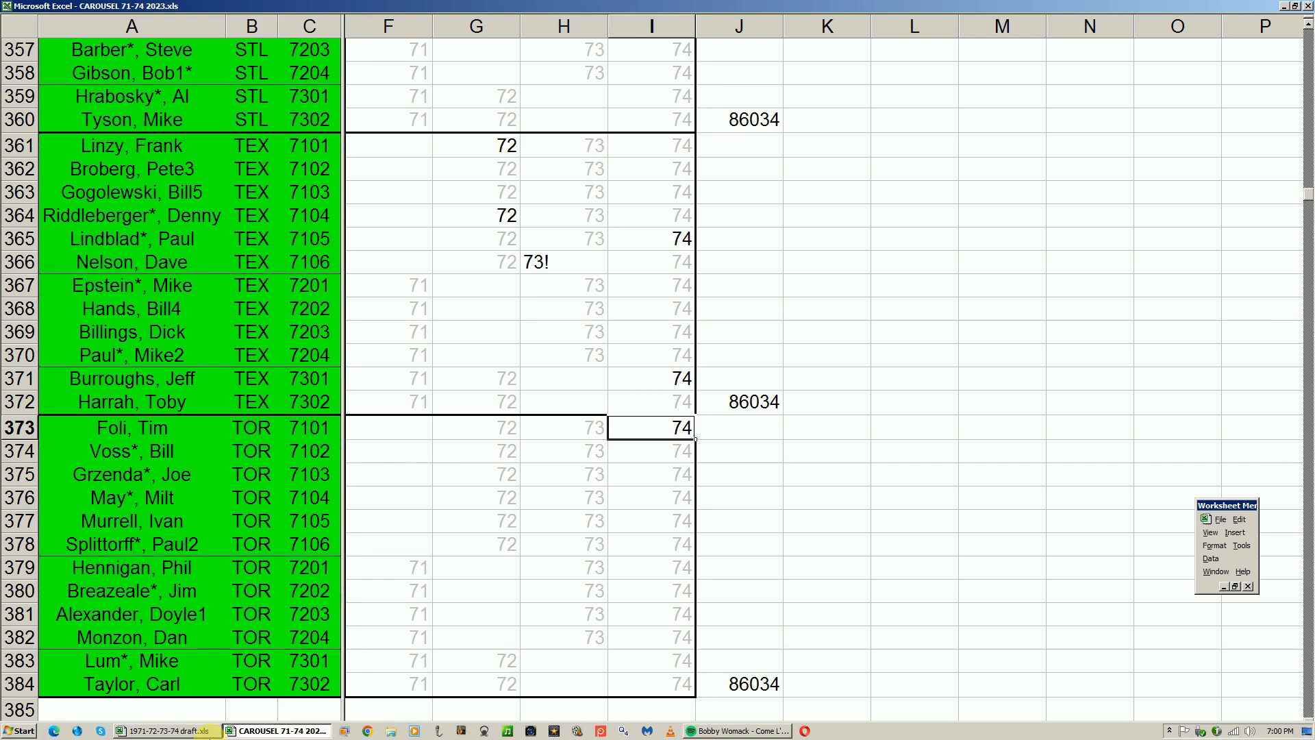
left_click(189, 730)
left_click(270, 443)
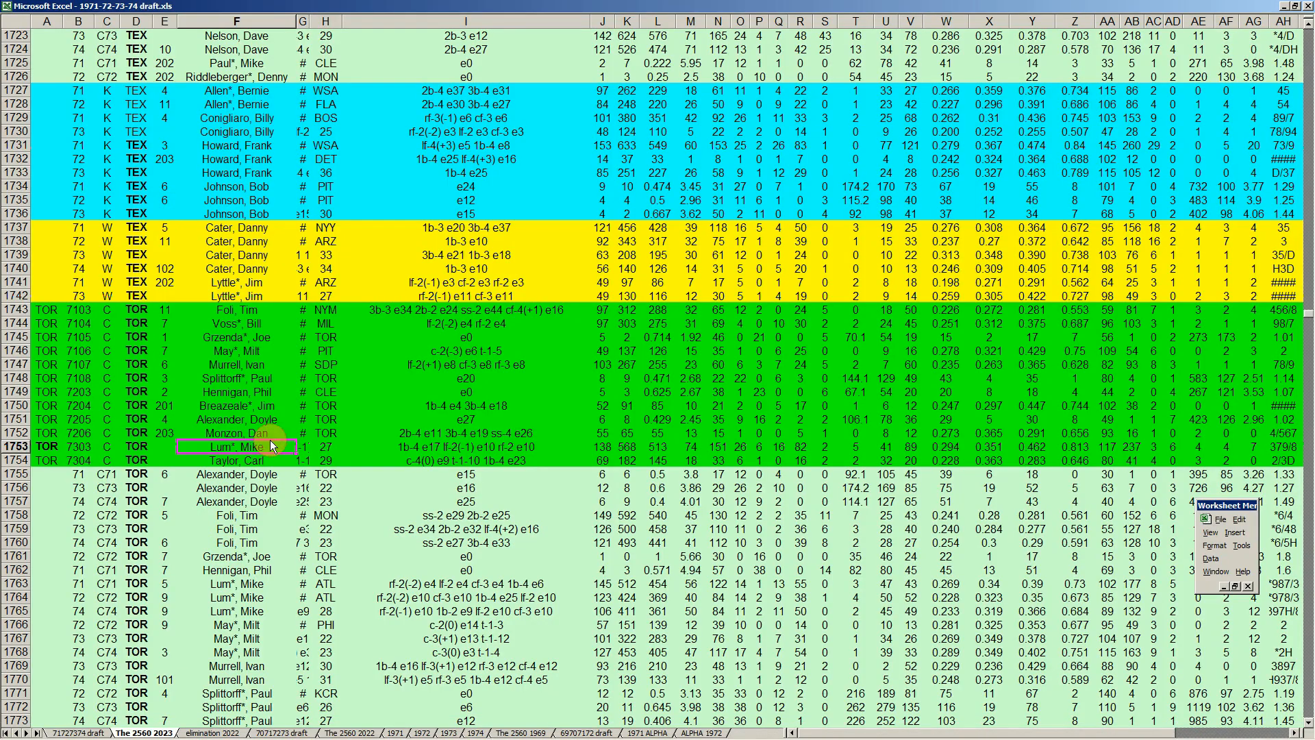
- Show the TOR keeper block, rows 1775 to 1784, and select the players in F1775, F1781 and F1779
scroll(270, 443, "down", 6)
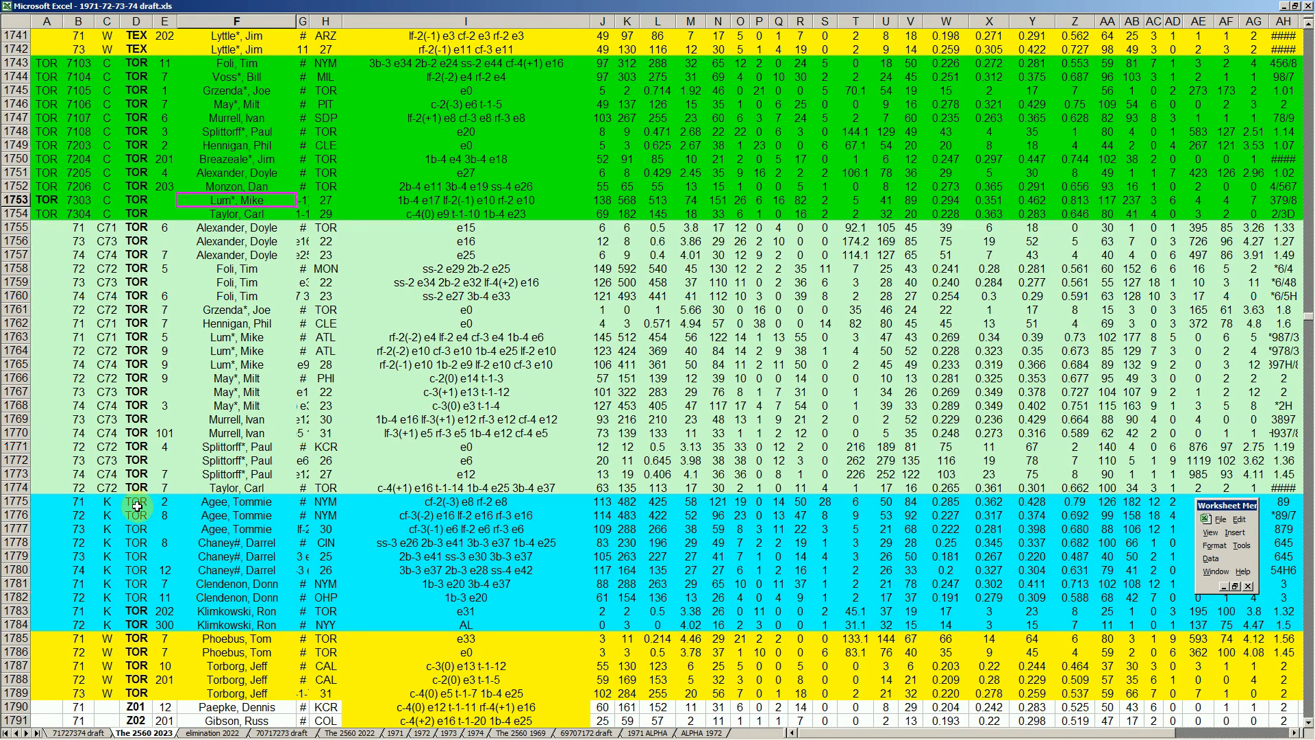
left_click(257, 505)
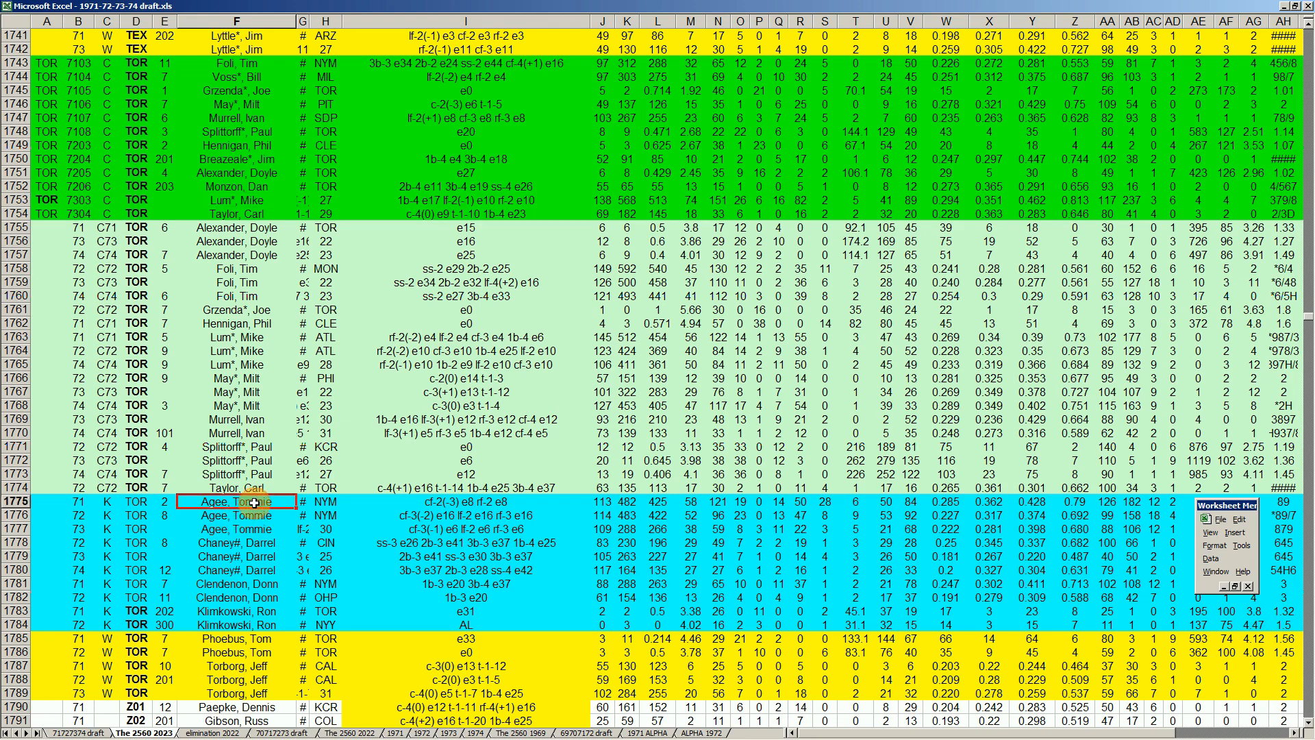
left_click(262, 586)
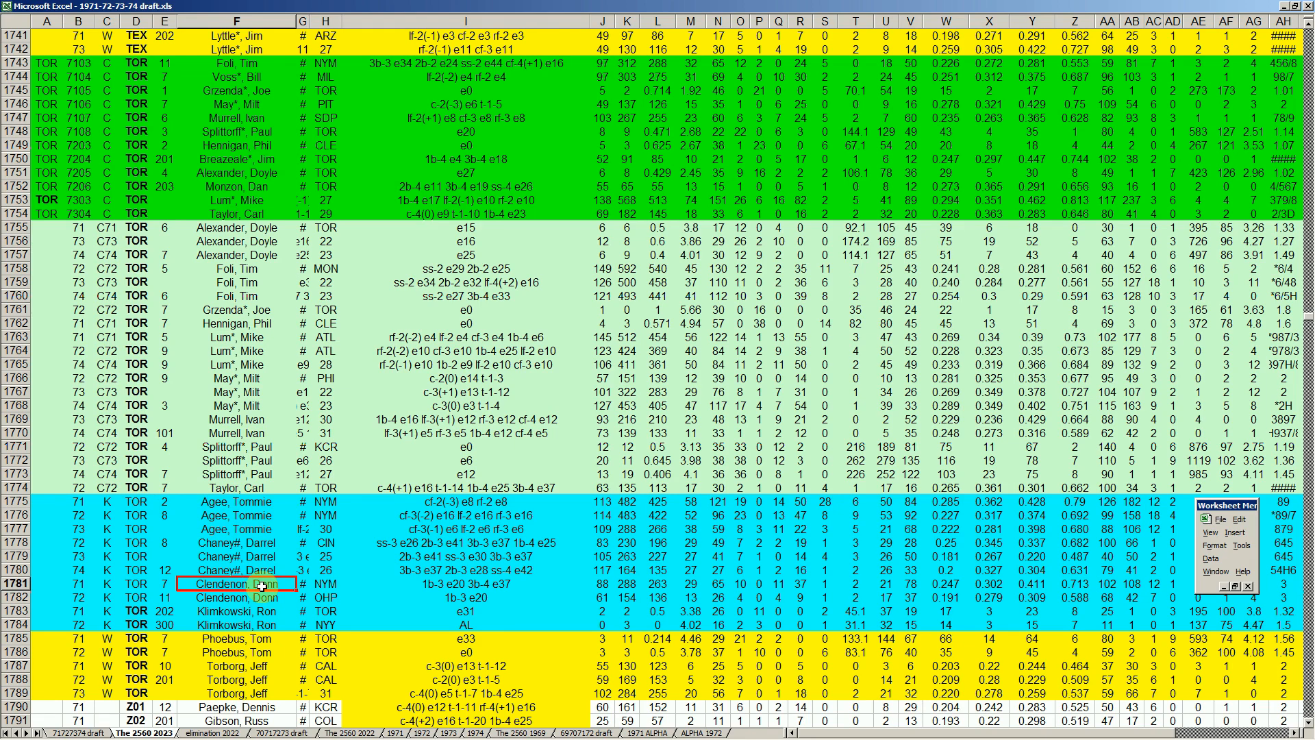
left_click(257, 556)
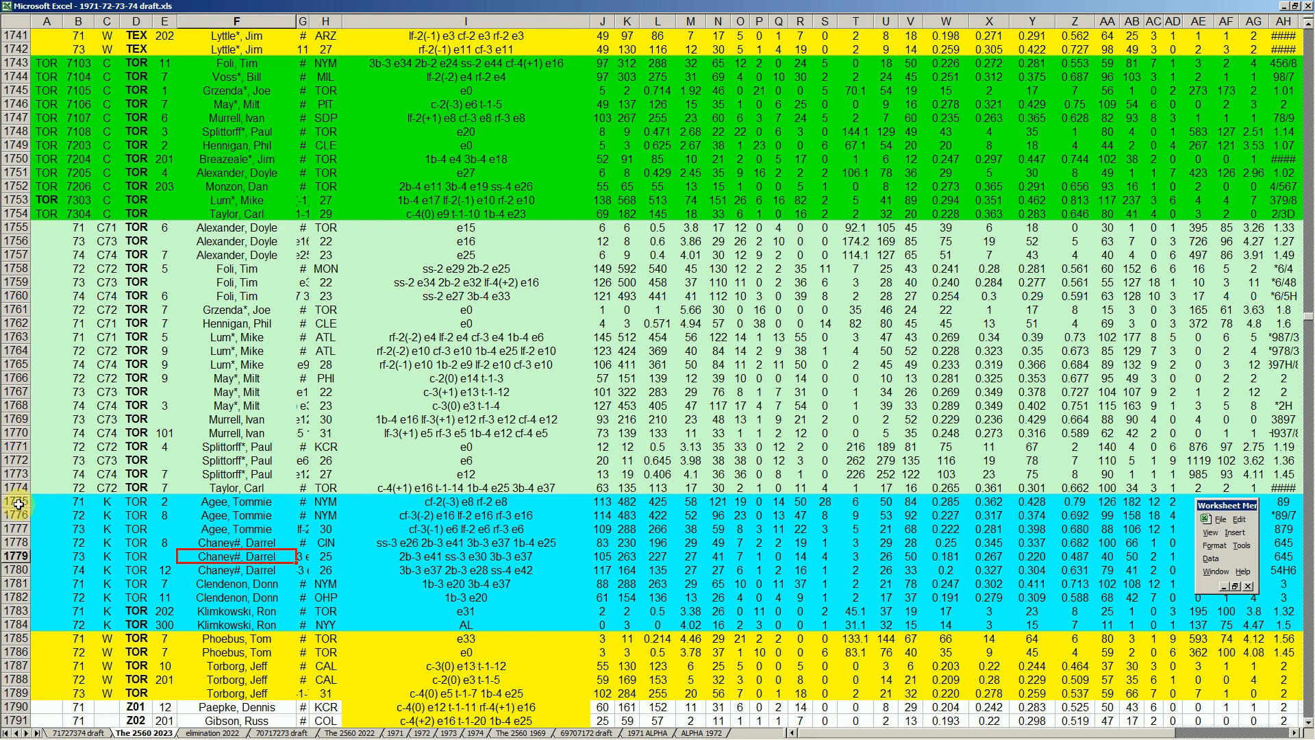
- Review the TOR keeper groups by selecting rows 1775–1777, rows 1781–1782 and rows 1778–1780 in turn
left_click_drag(17, 502, 21, 529)
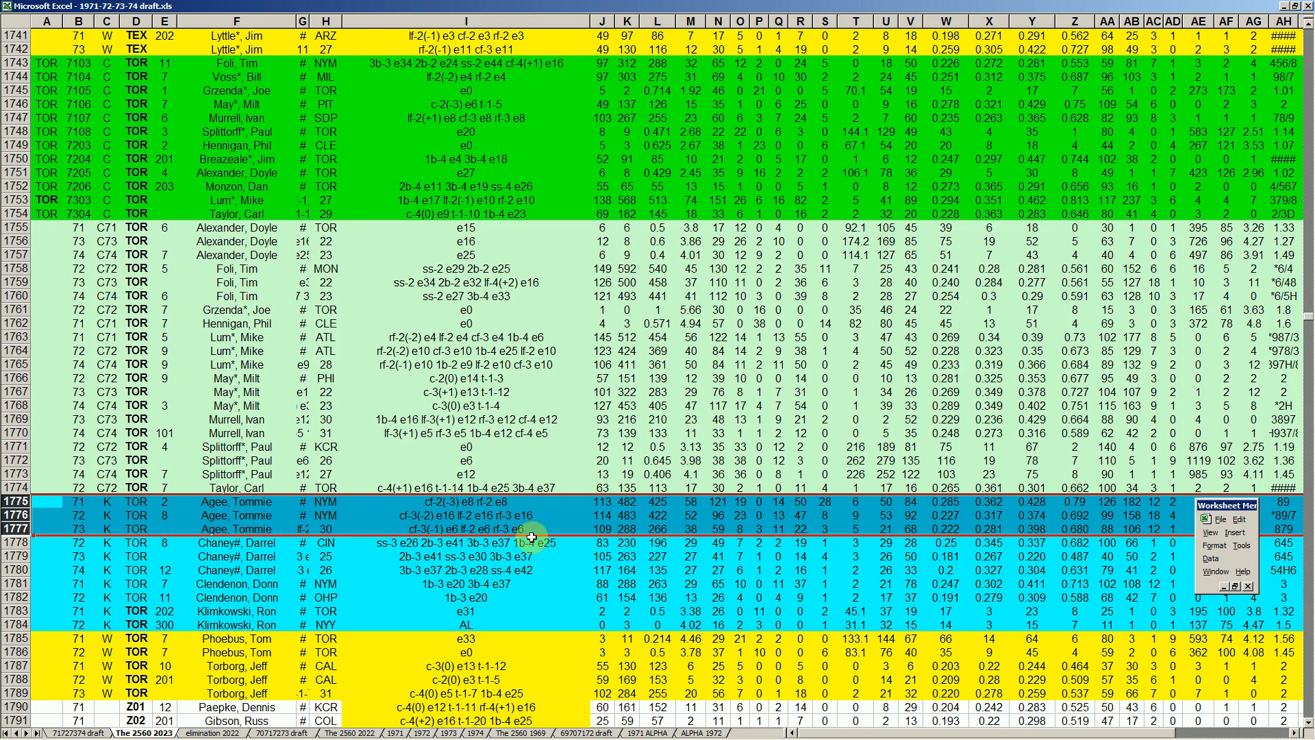
left_click(456, 501)
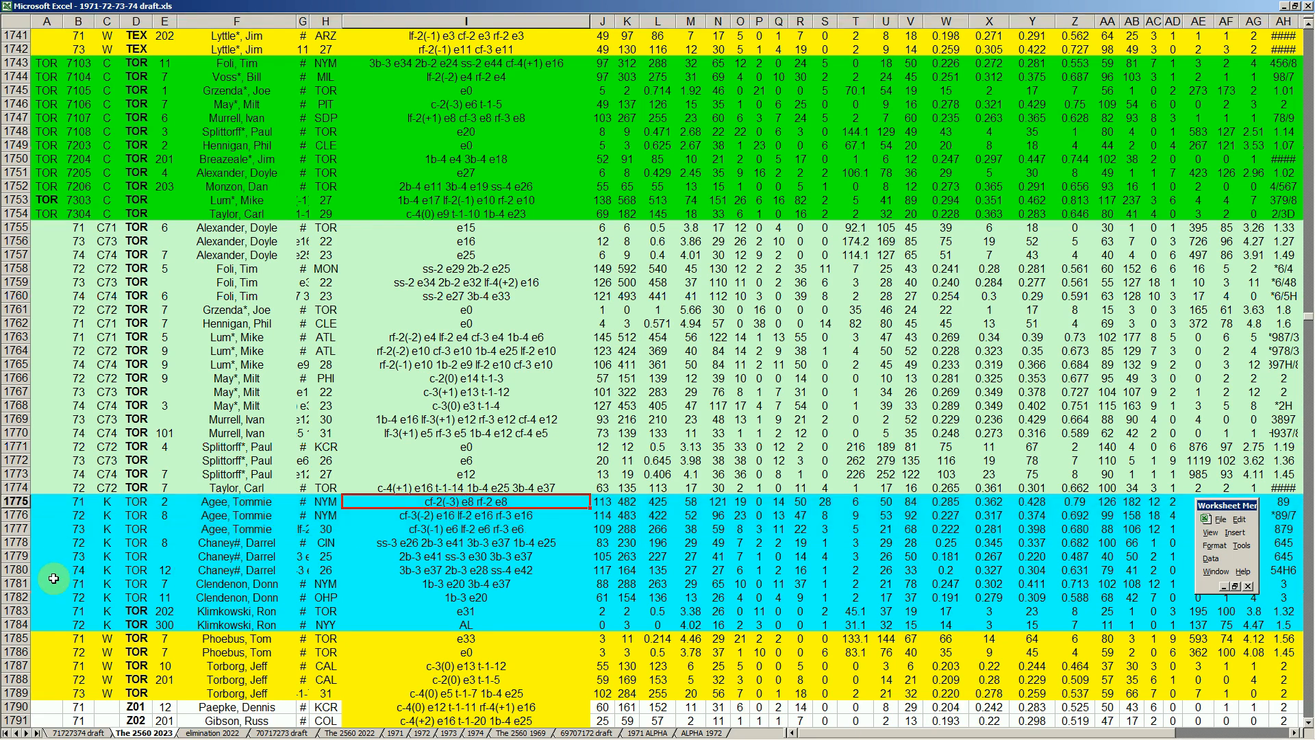
left_click(20, 584)
left_click_drag(23, 590, 23, 598)
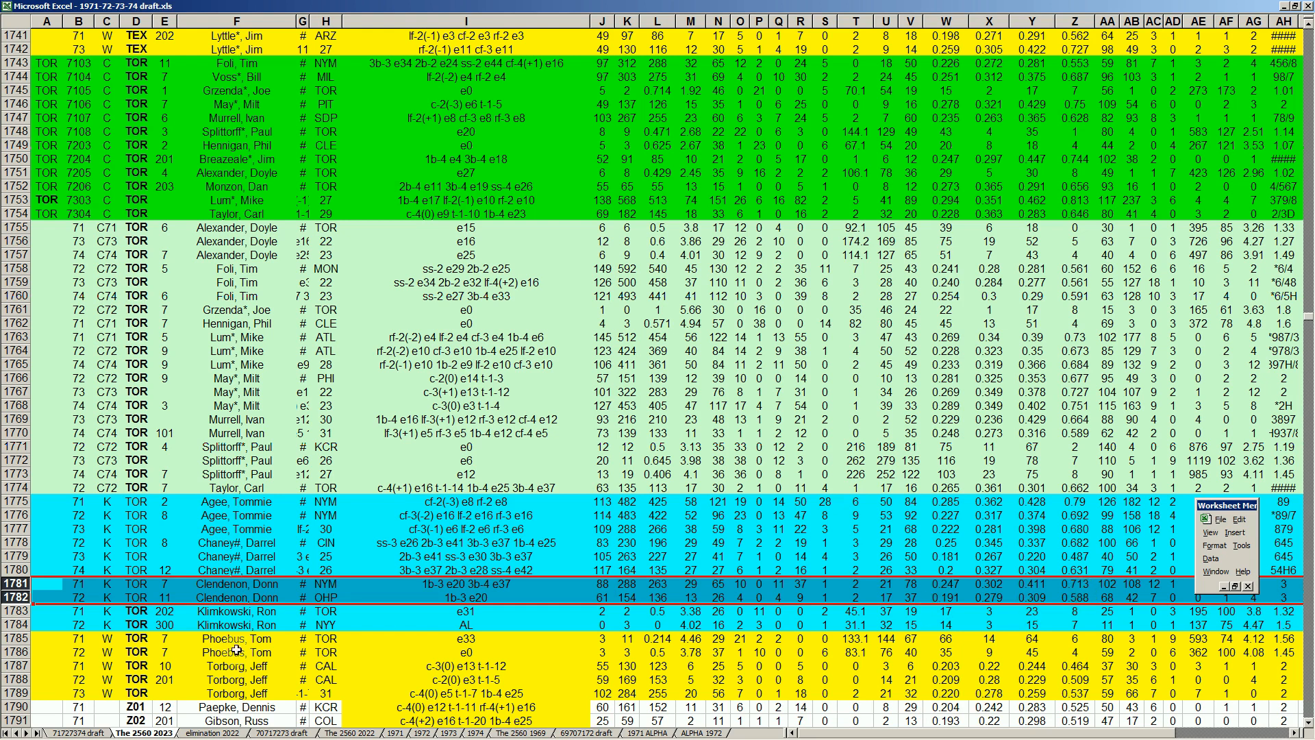
left_click_drag(24, 543, 22, 570)
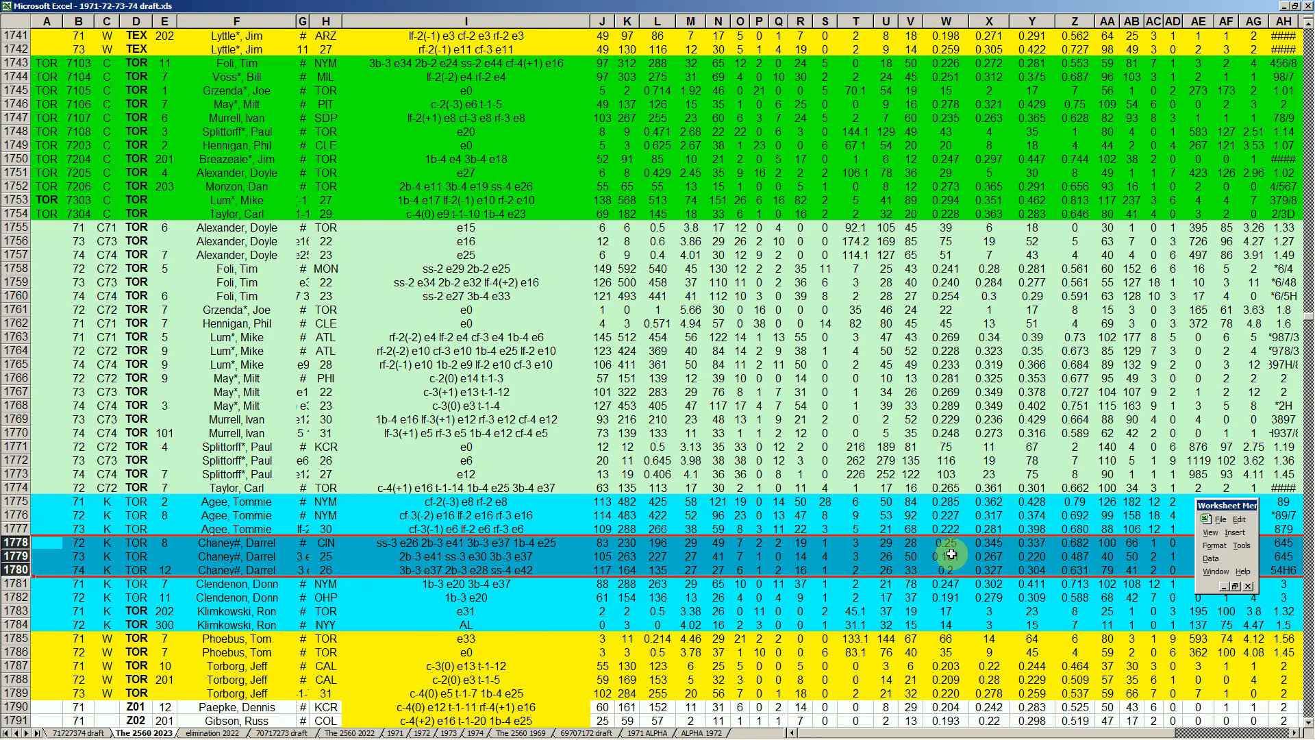
left_click(261, 555)
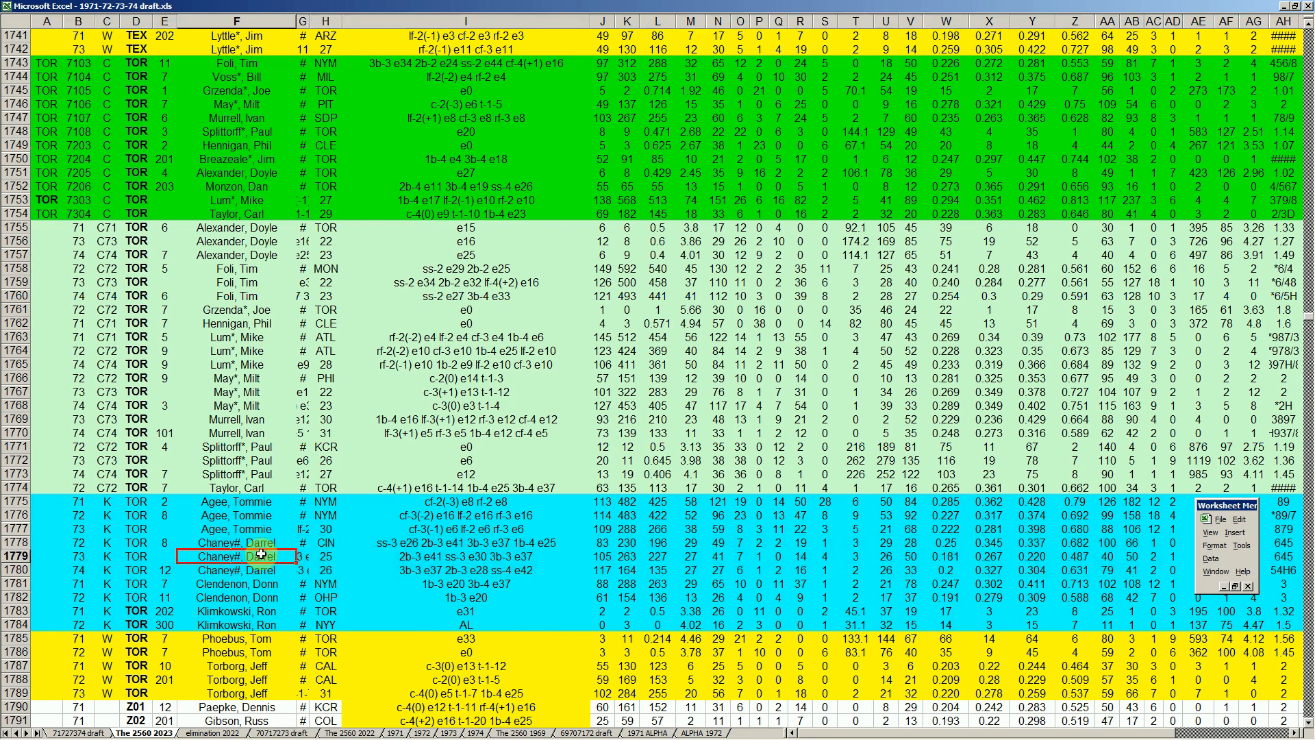
left_click_drag(21, 543, 21, 570)
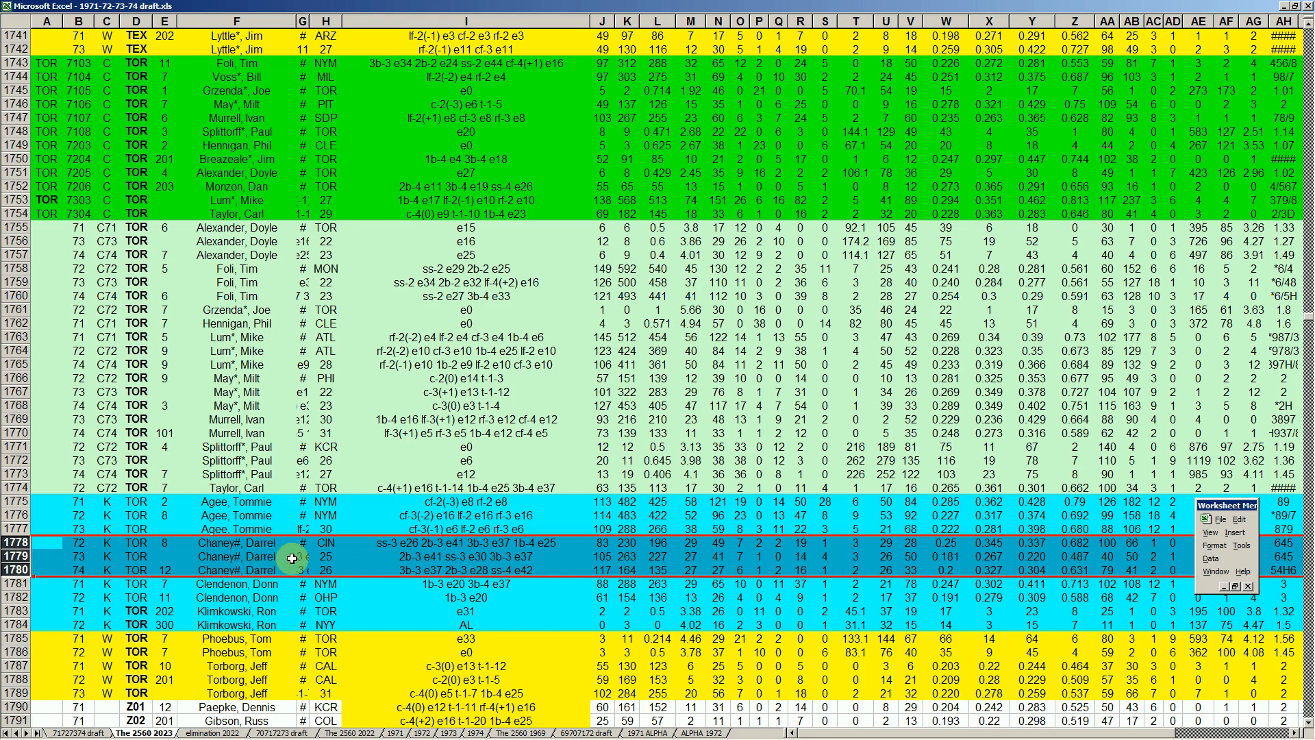
- Compare the TOR keepers by selecting their names between F1776 and F1784, ending on F1782
left_click(266, 514)
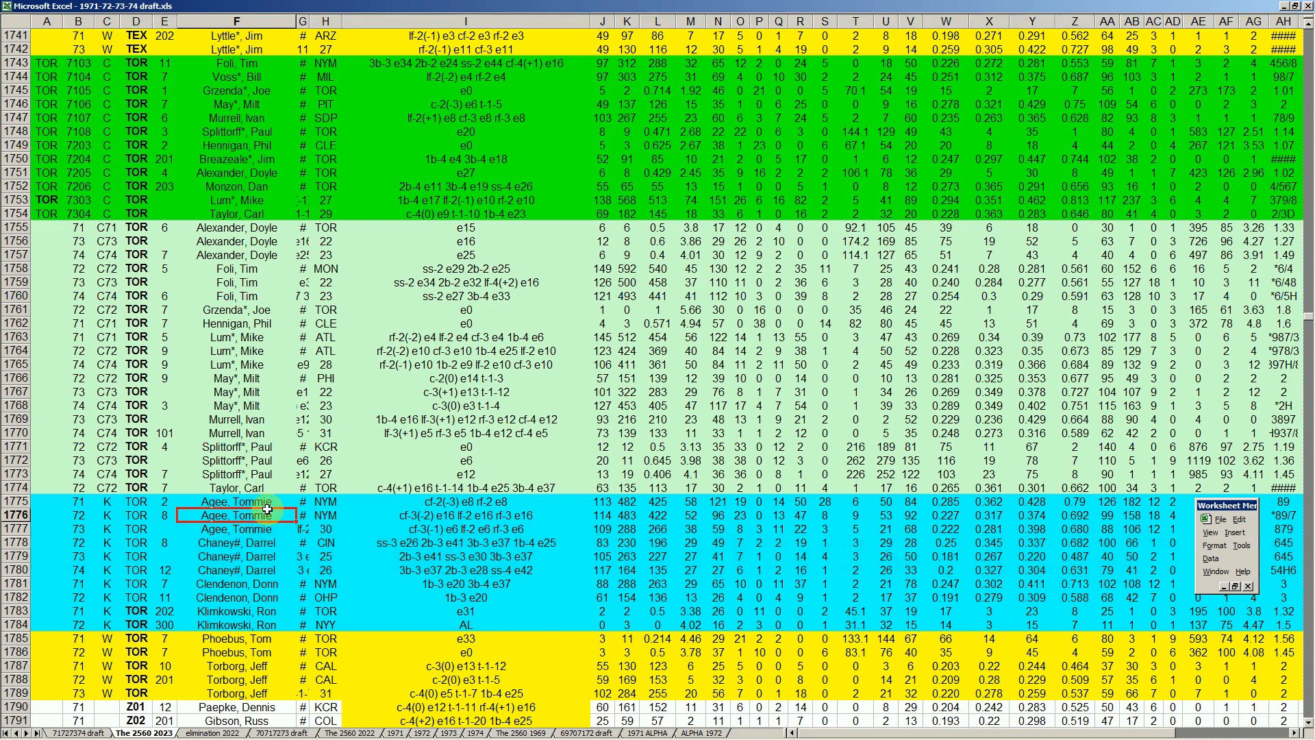
left_click(263, 553)
left_click(266, 584)
left_click(260, 623)
left_click(258, 519)
left_click(259, 555)
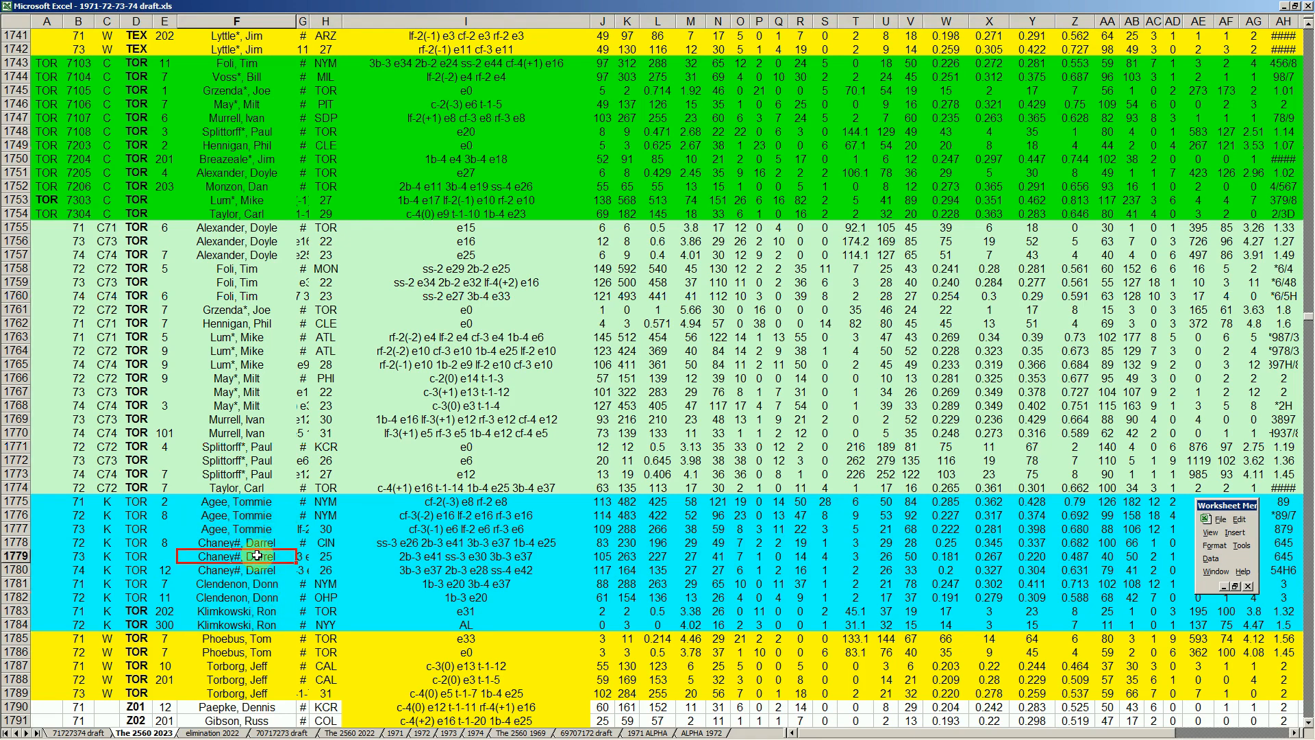
left_click(252, 596)
left_click(247, 512)
left_click(251, 542)
left_click(253, 597)
left_click(251, 621)
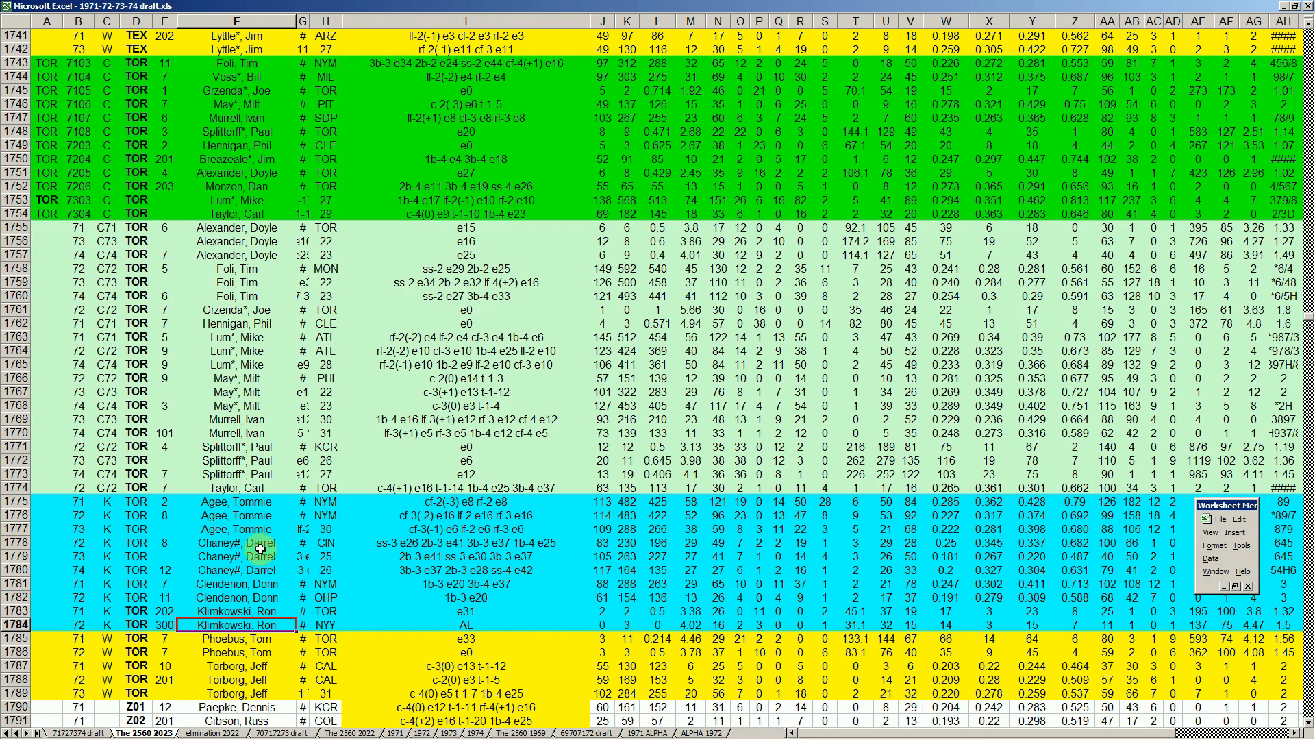
left_click(266, 601)
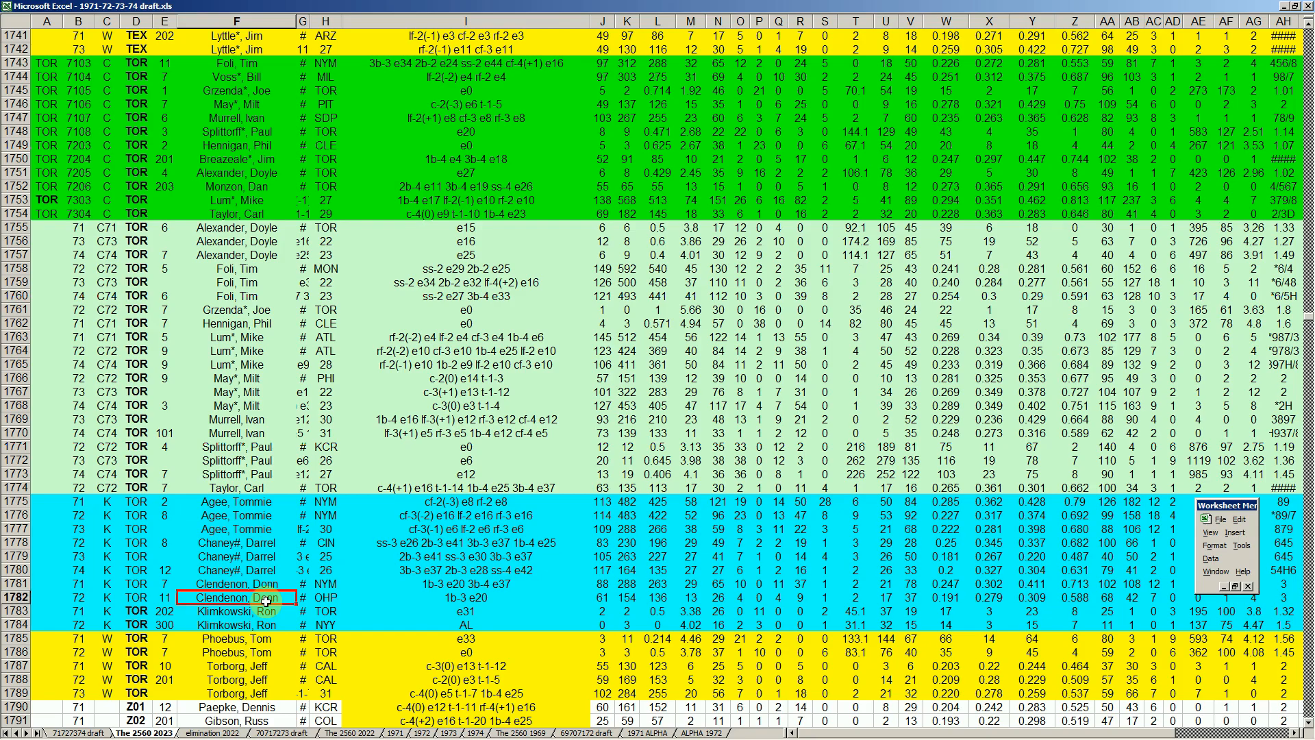
- Find the 73 TOR players, select rows 2108 to 2112, and pick the player in F2110
key("Page_Down")
key("Page_Down")
key("Page_Down")
key("Page_Down")
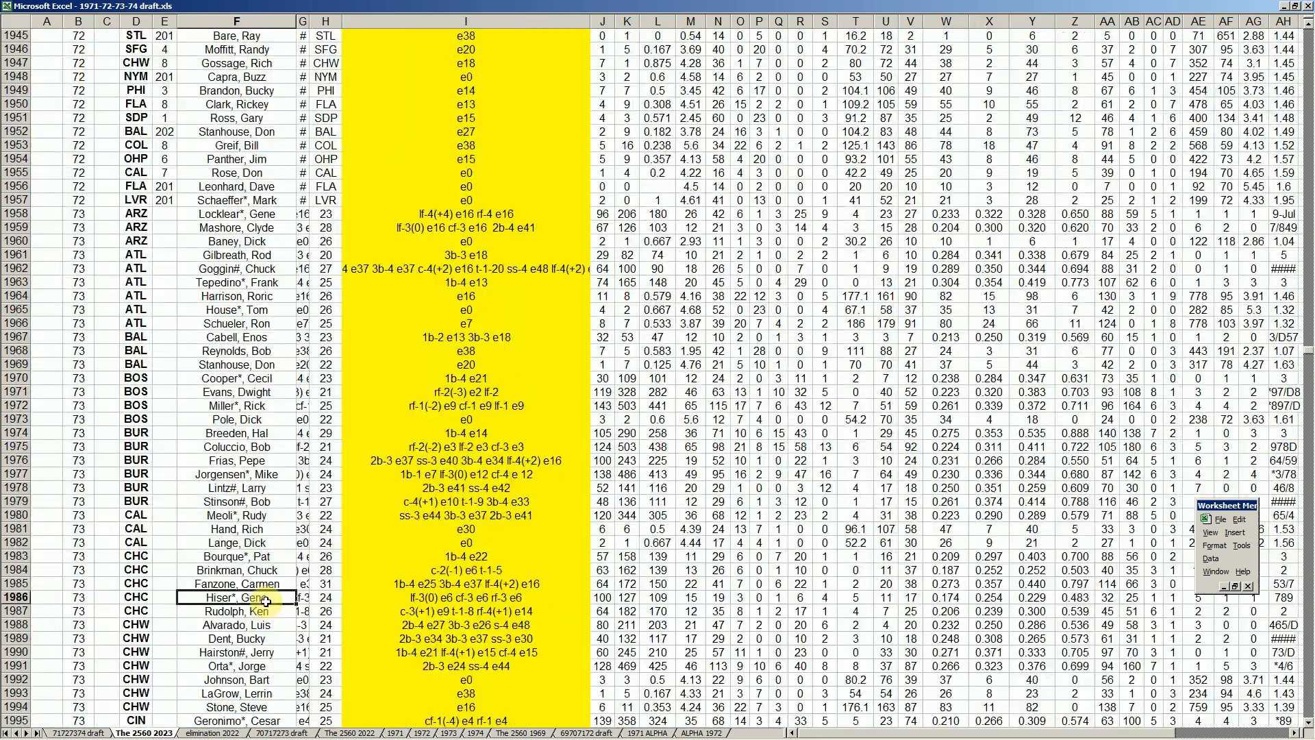
scroll(264, 582, "down", 11)
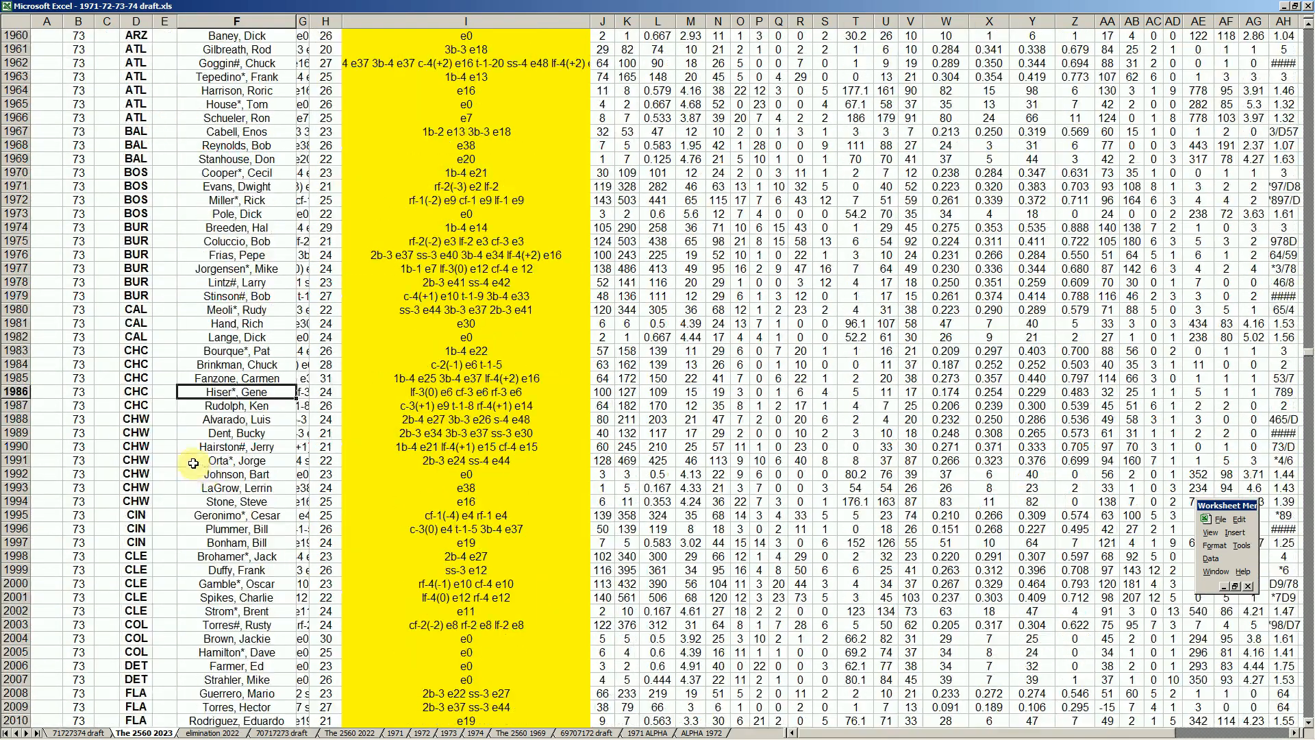
scroll(199, 467, "down", 20)
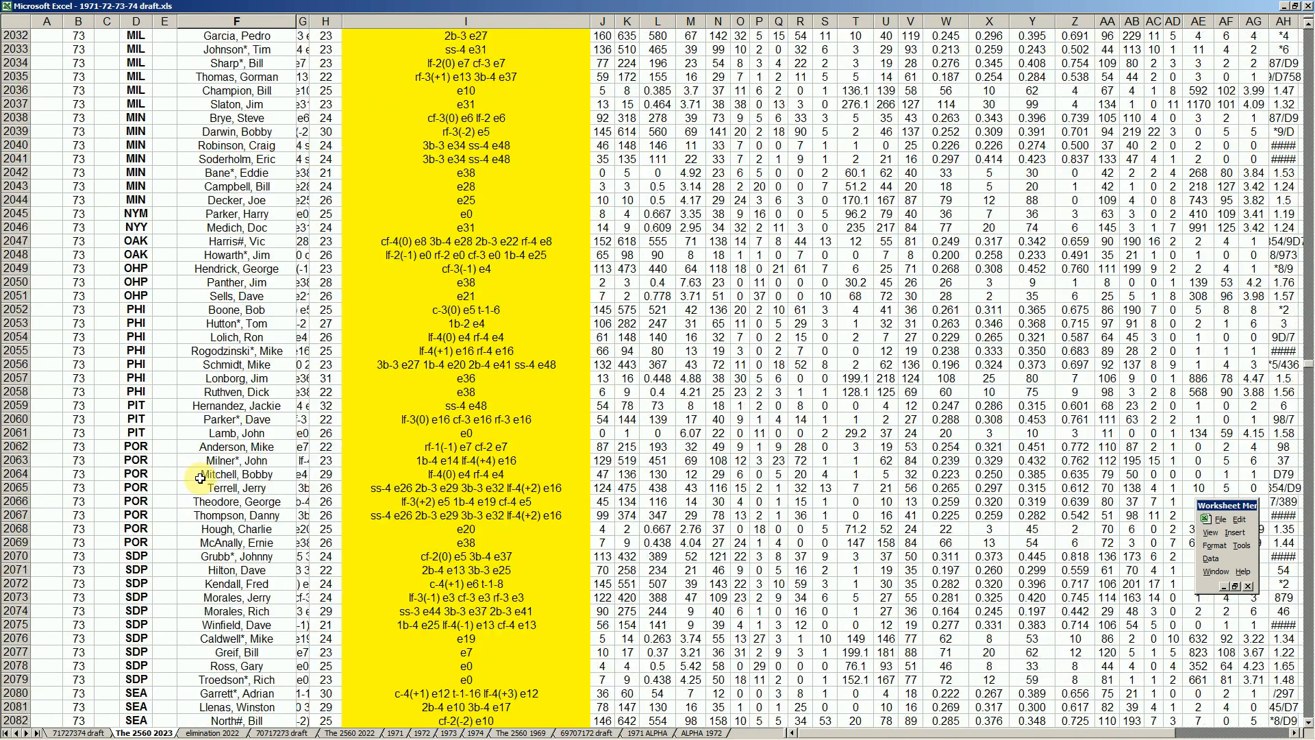
scroll(200, 478, "down", 13)
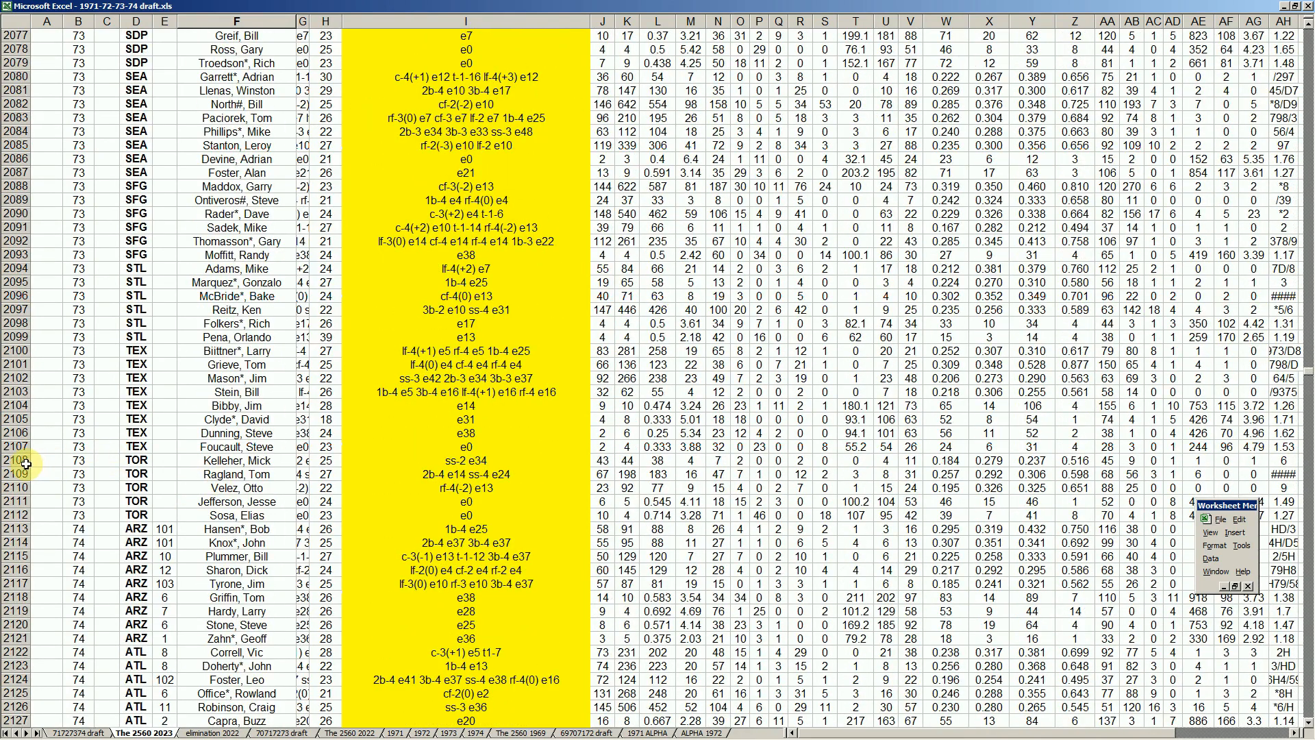
left_click_drag(21, 461, 20, 515)
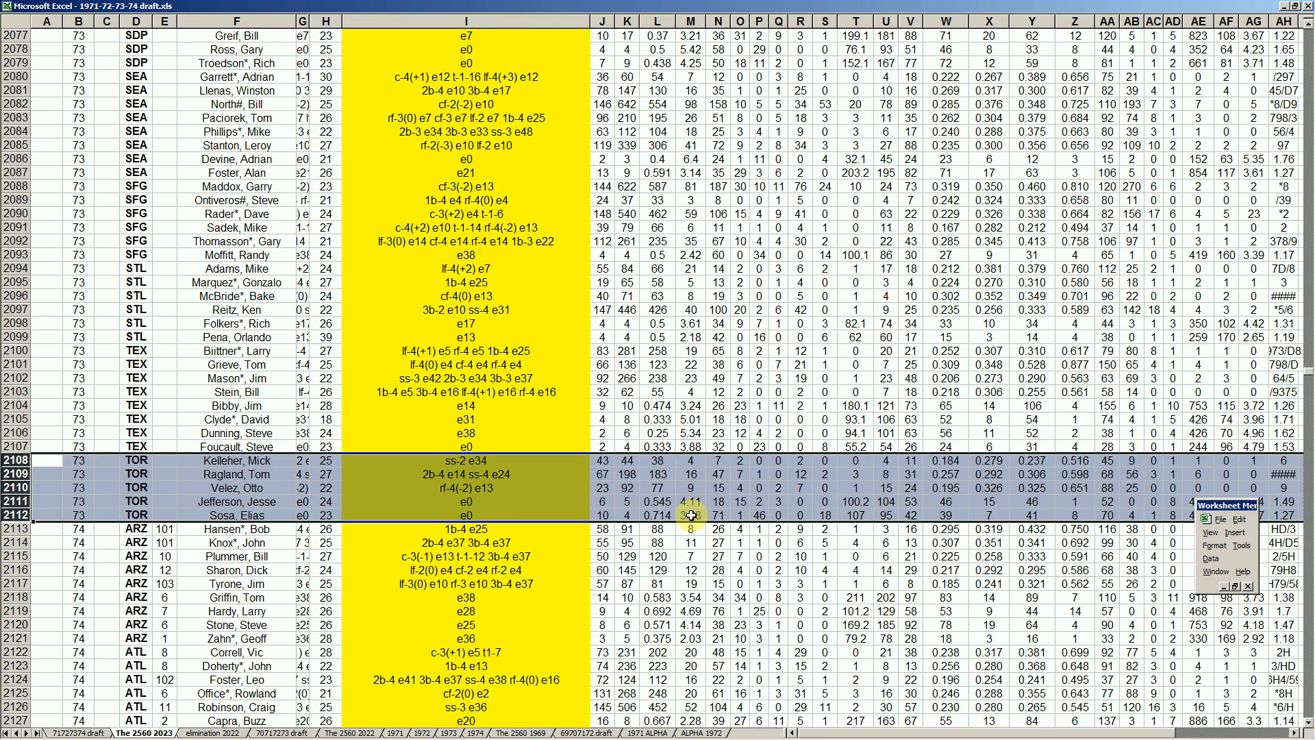
left_click(261, 488)
- Find the 74 TOR players, select rows 2325 to 2333, and pick the players in F2330 and F2325
scroll(261, 488, "down", 10)
scroll(261, 487, "down", 17)
scroll(261, 487, "down", 11)
scroll(271, 485, "down", 18)
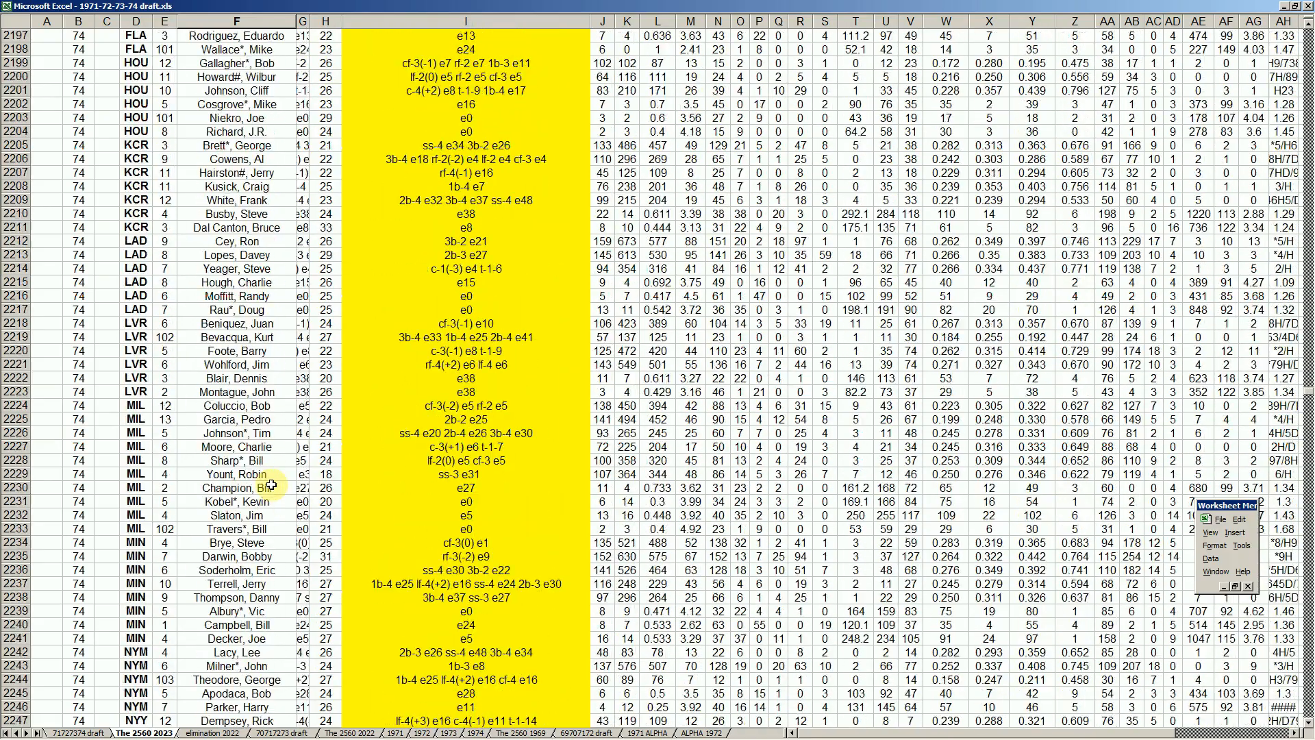
scroll(272, 485, "down", 16)
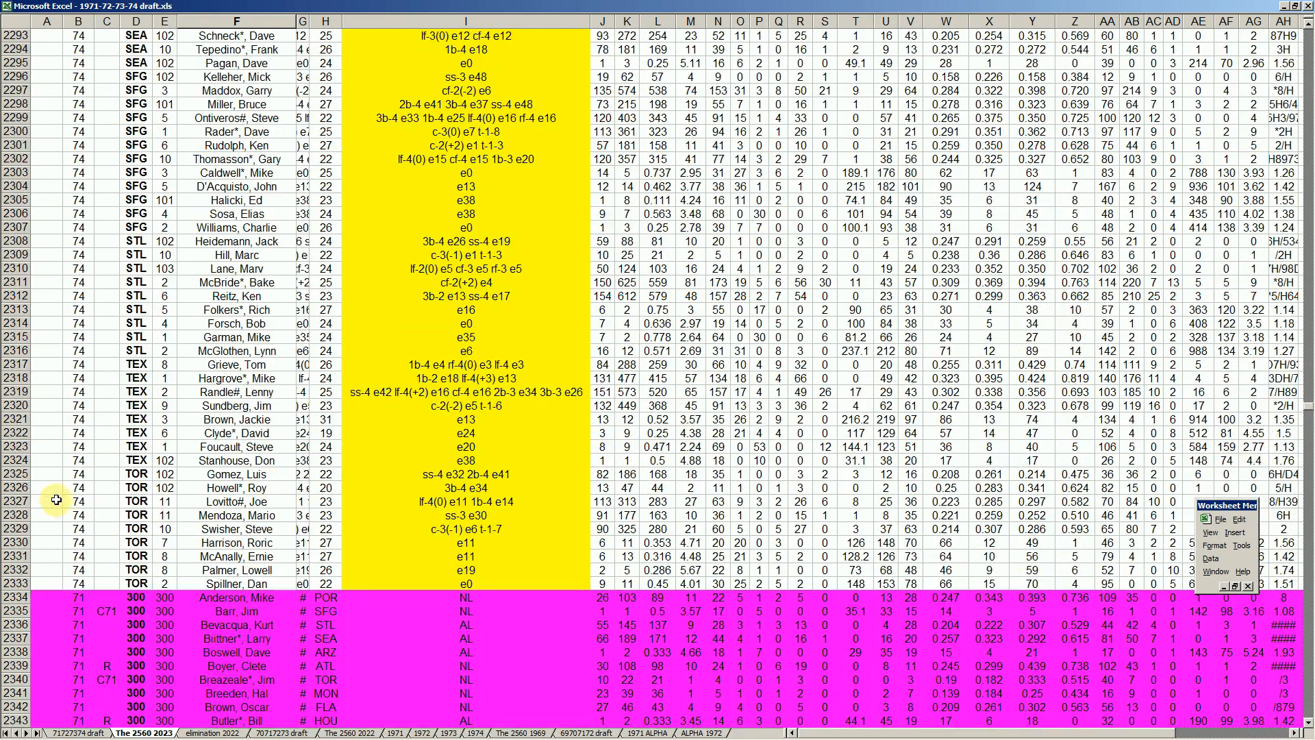
left_click_drag(22, 474, 19, 581)
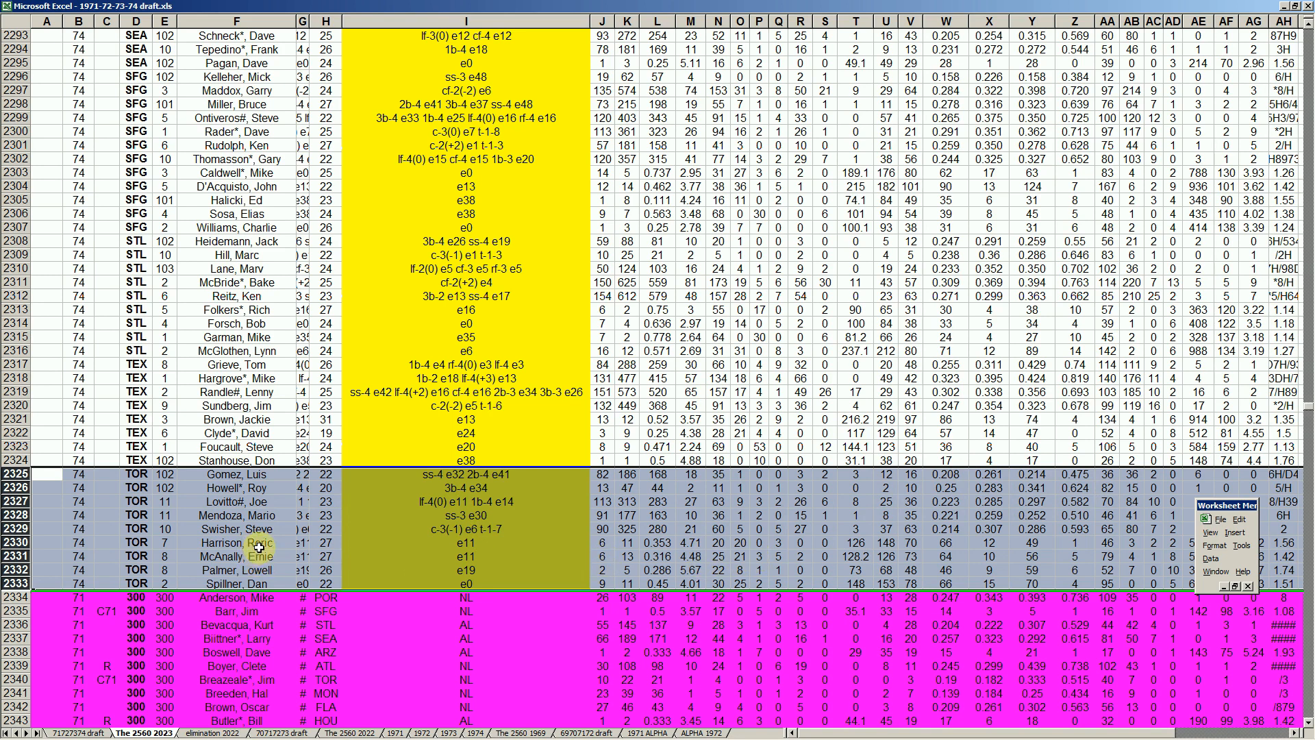
left_click(262, 543)
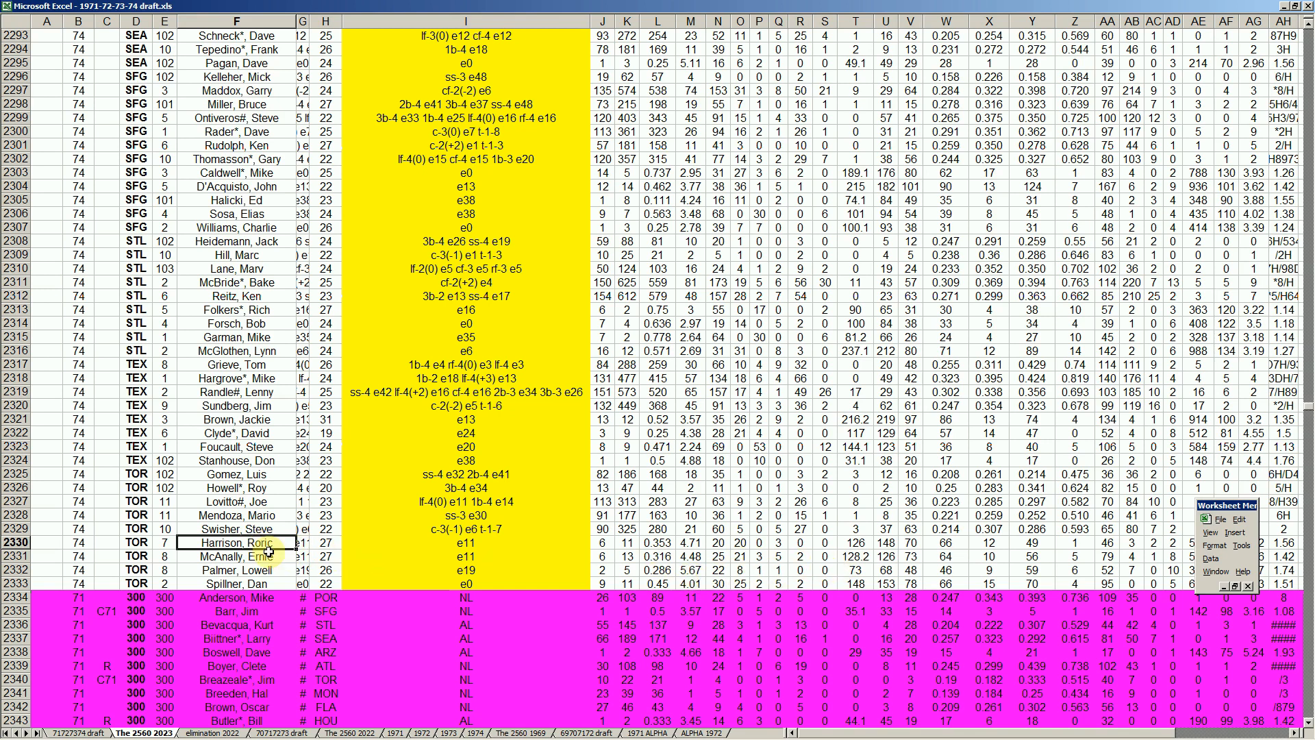
left_click(217, 475)
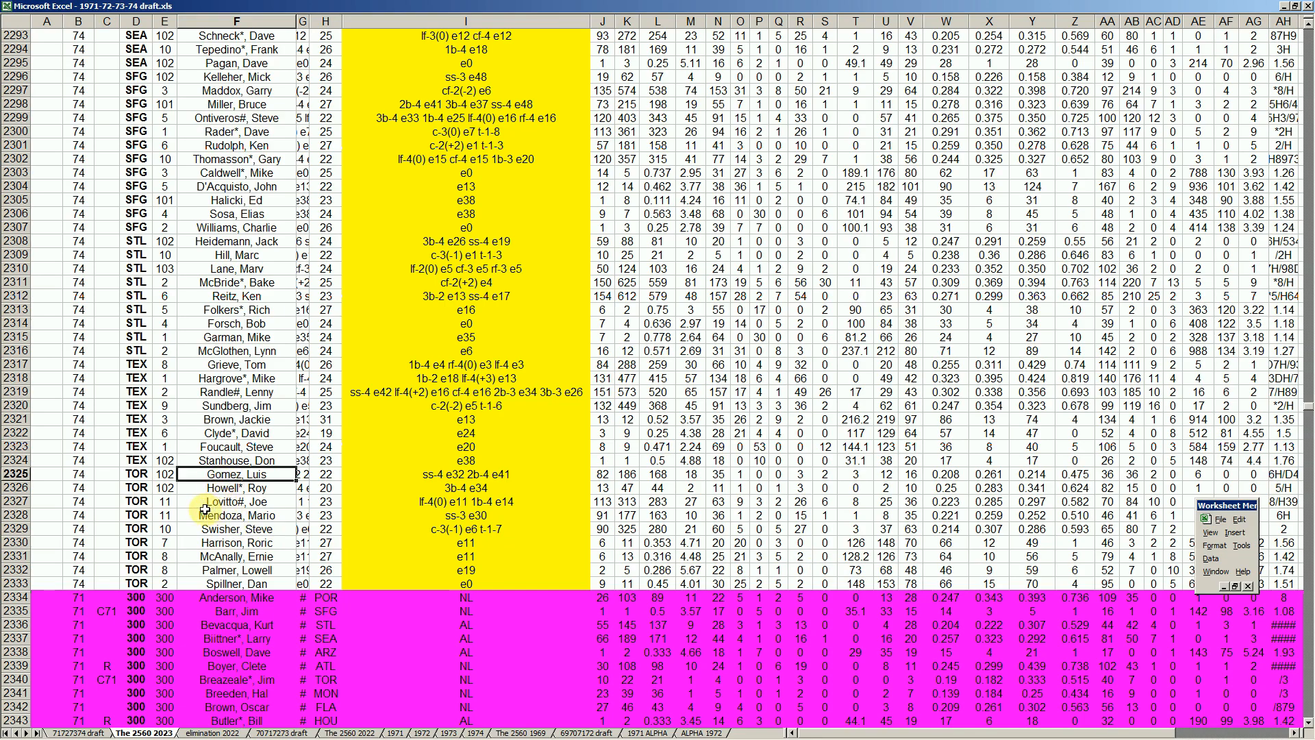
- Return to the TOR carousel and keeper block, rows 1743 to 1784, and select the player in F1765
left_click(223, 433)
scroll(229, 434, "up", 20)
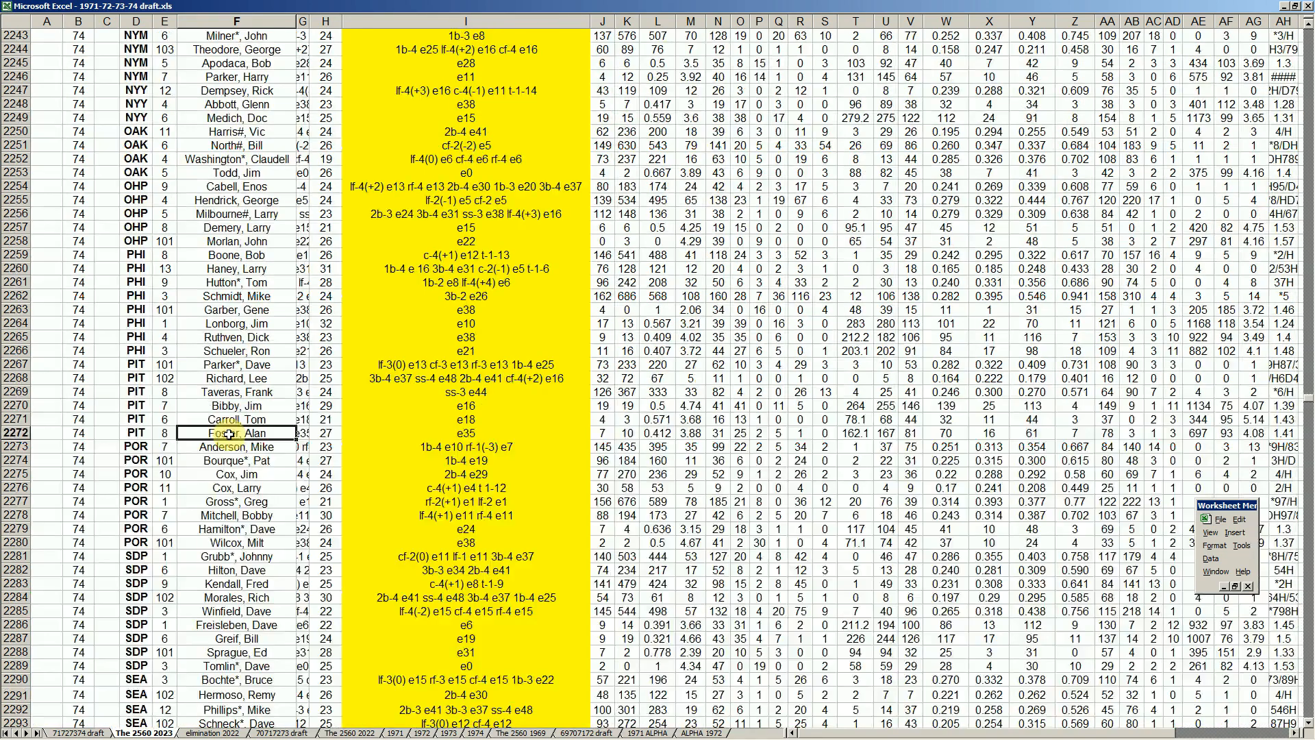
scroll(229, 434, "up", 20)
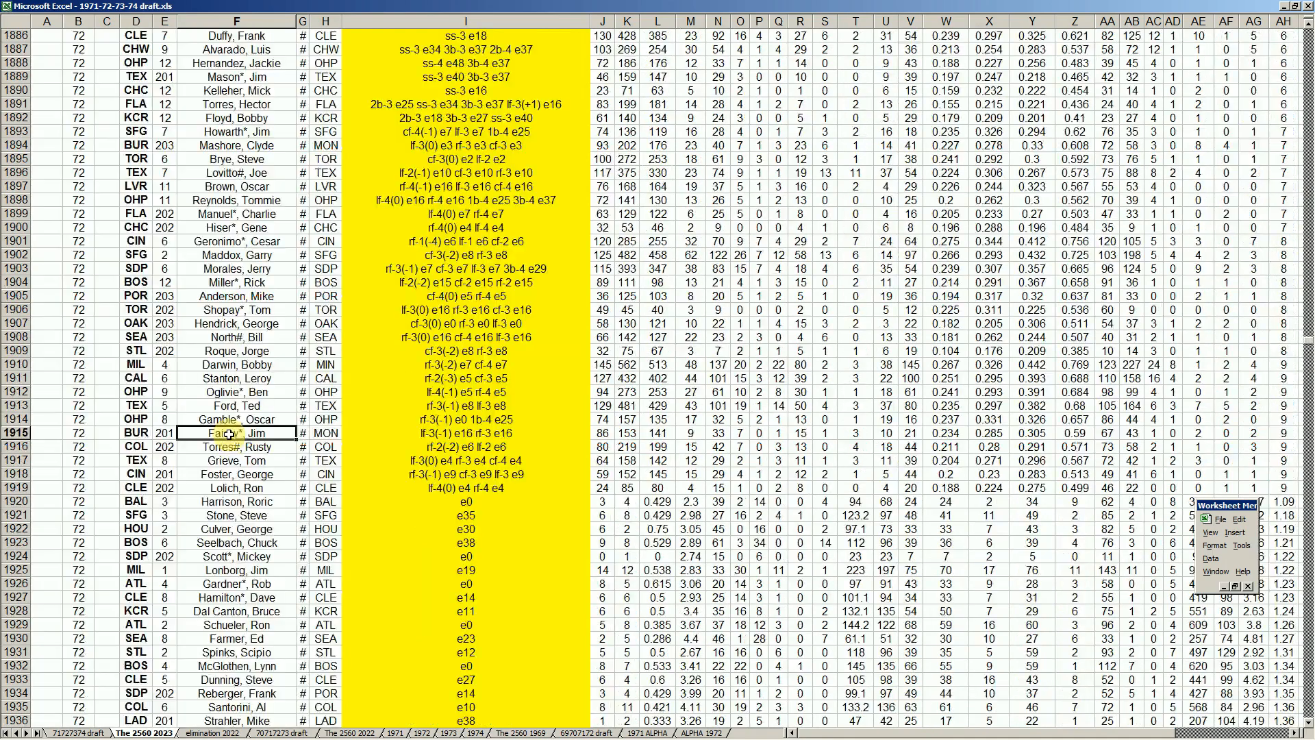
left_click(229, 433)
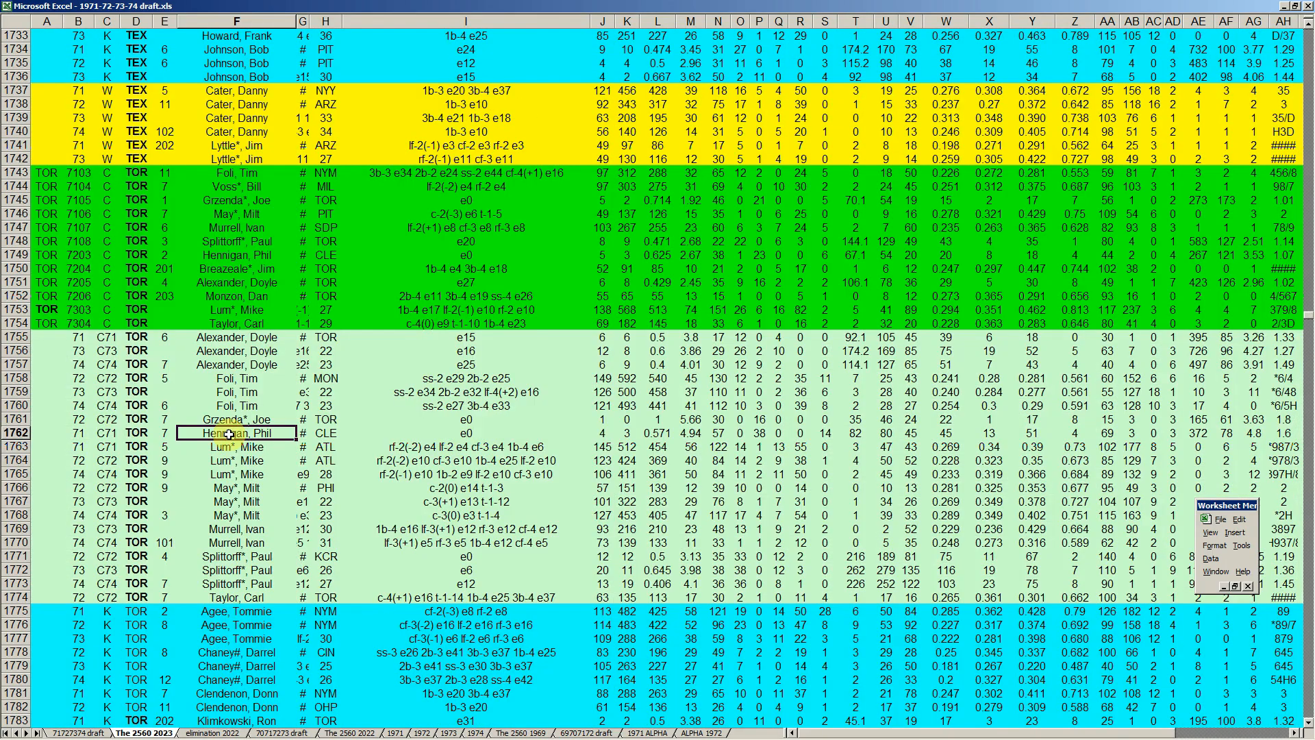
scroll(160, 496, "down", 3)
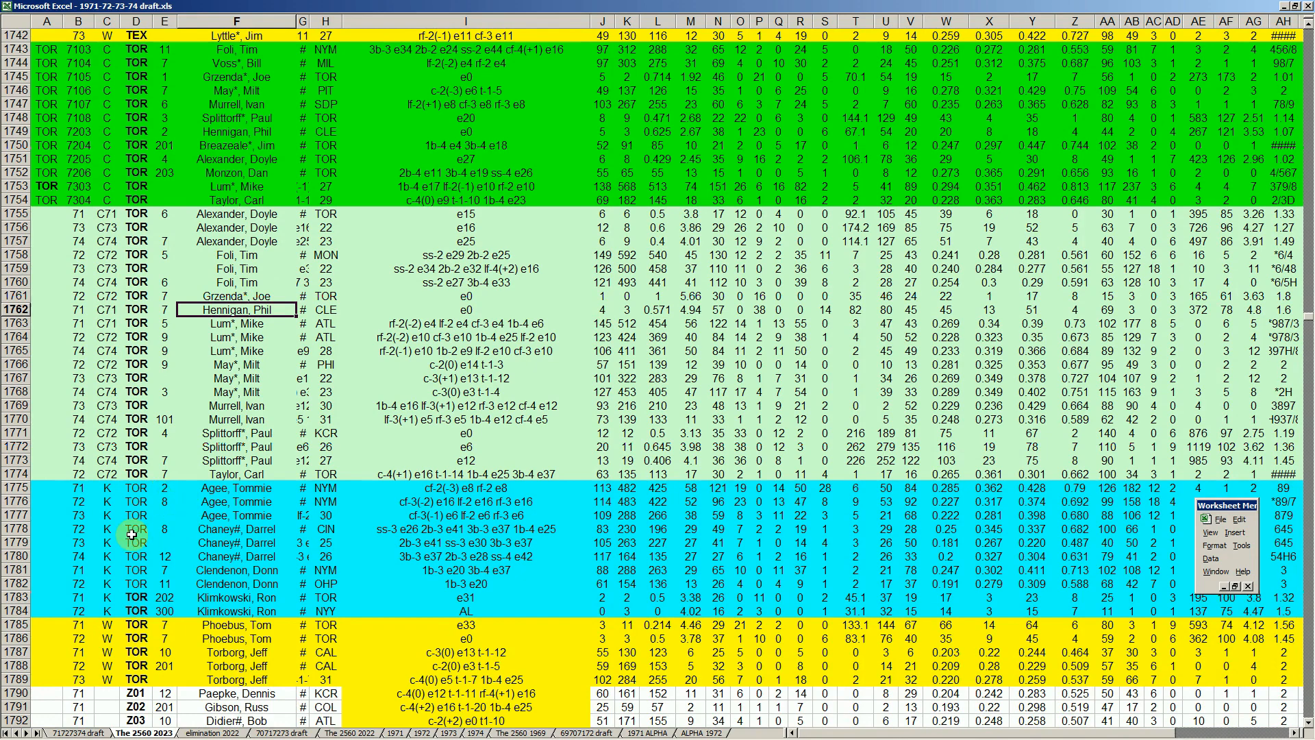
left_click(197, 351)
scroll(198, 351, "up", 2)
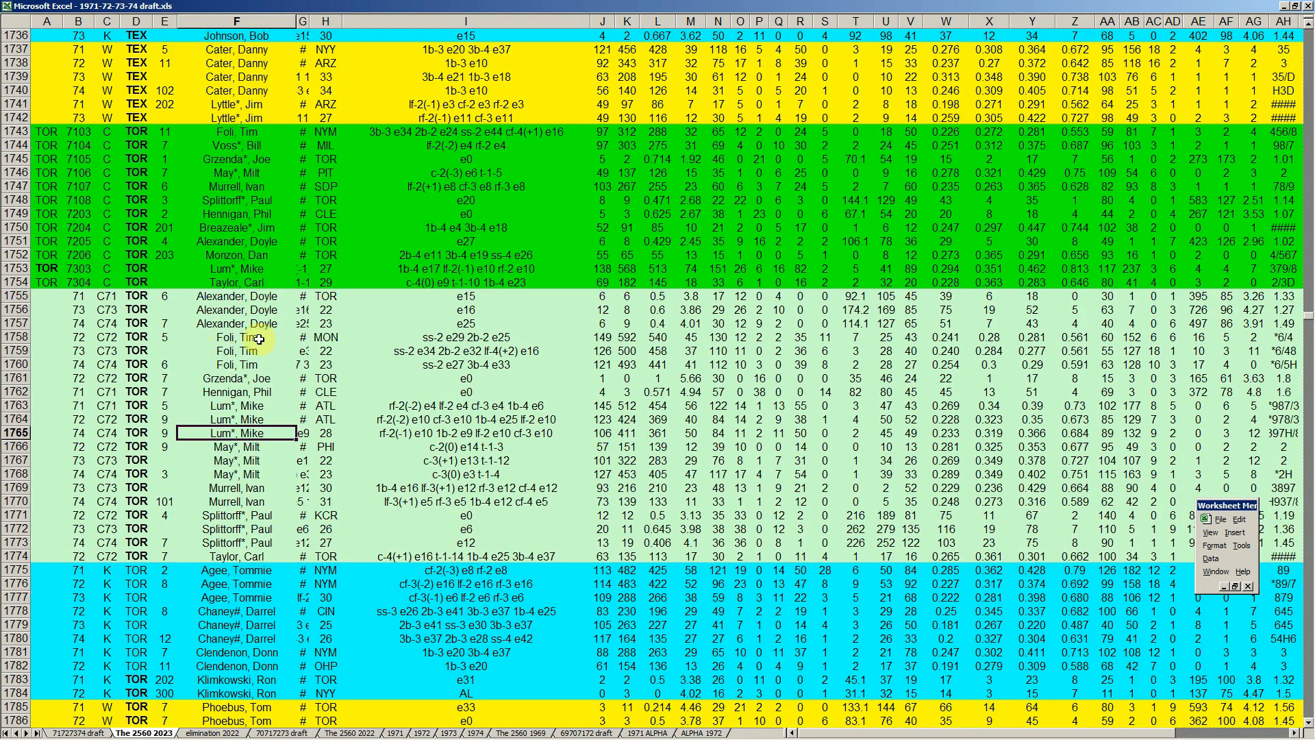
- Check the TOR carousel players in F1748 and F1746, returning to F1748
left_click(248, 200)
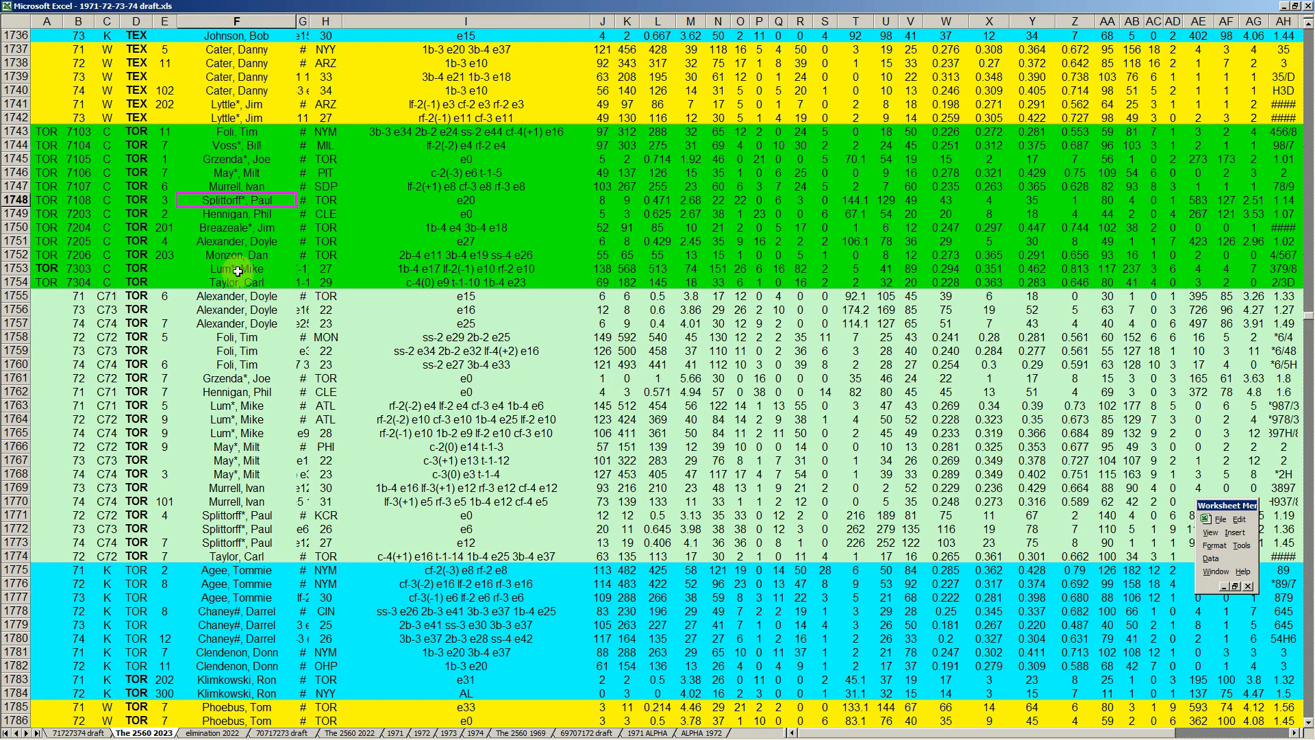
left_click(239, 174)
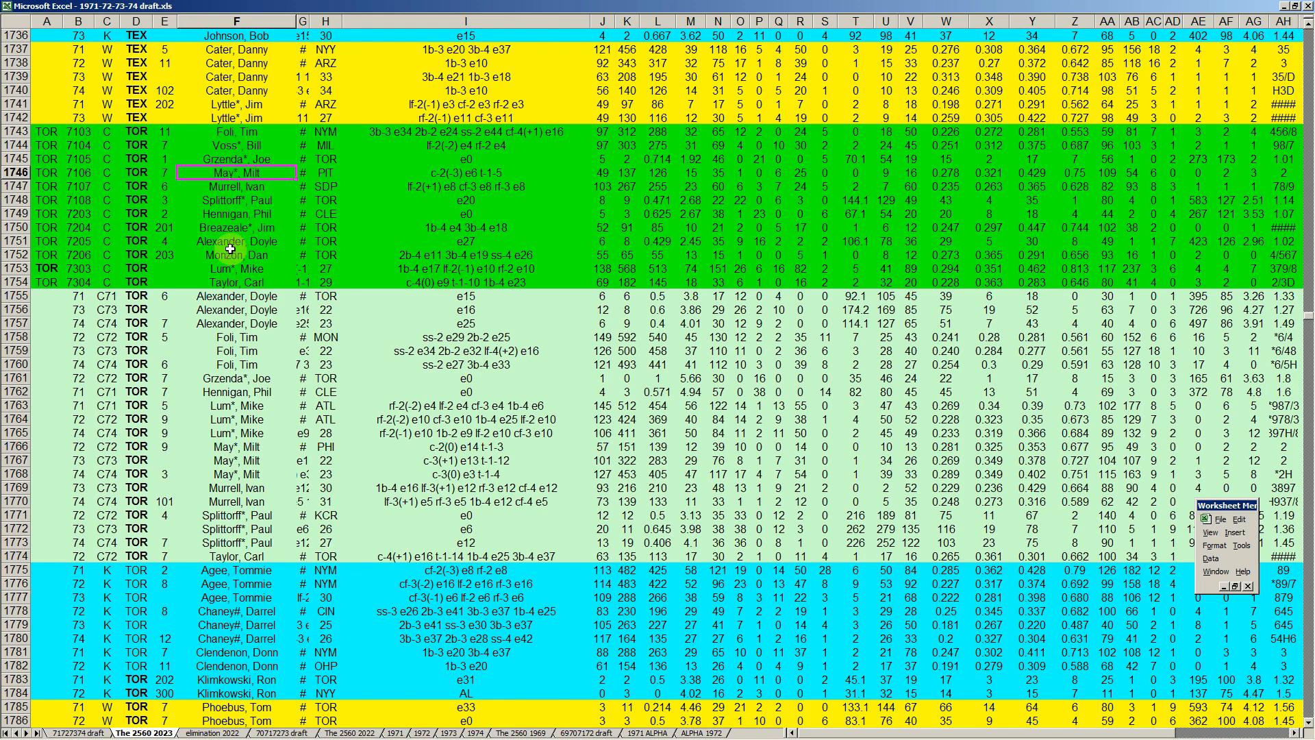
left_click(256, 200)
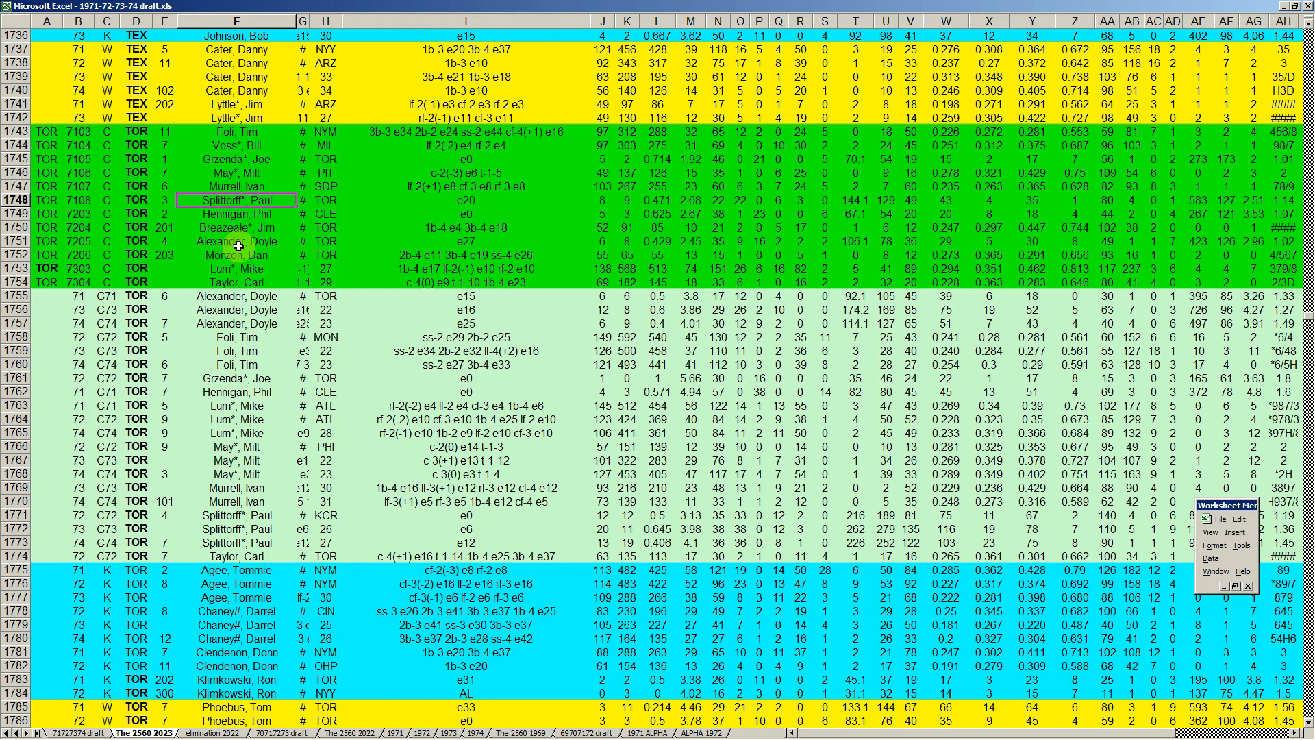
- Switch to the CAROUSEL 71-74 2023 workbook, look through Sheet1 and ROSTERS end of 2022, and select A517 on ROSTERS fixed 7174
left_click(235, 732)
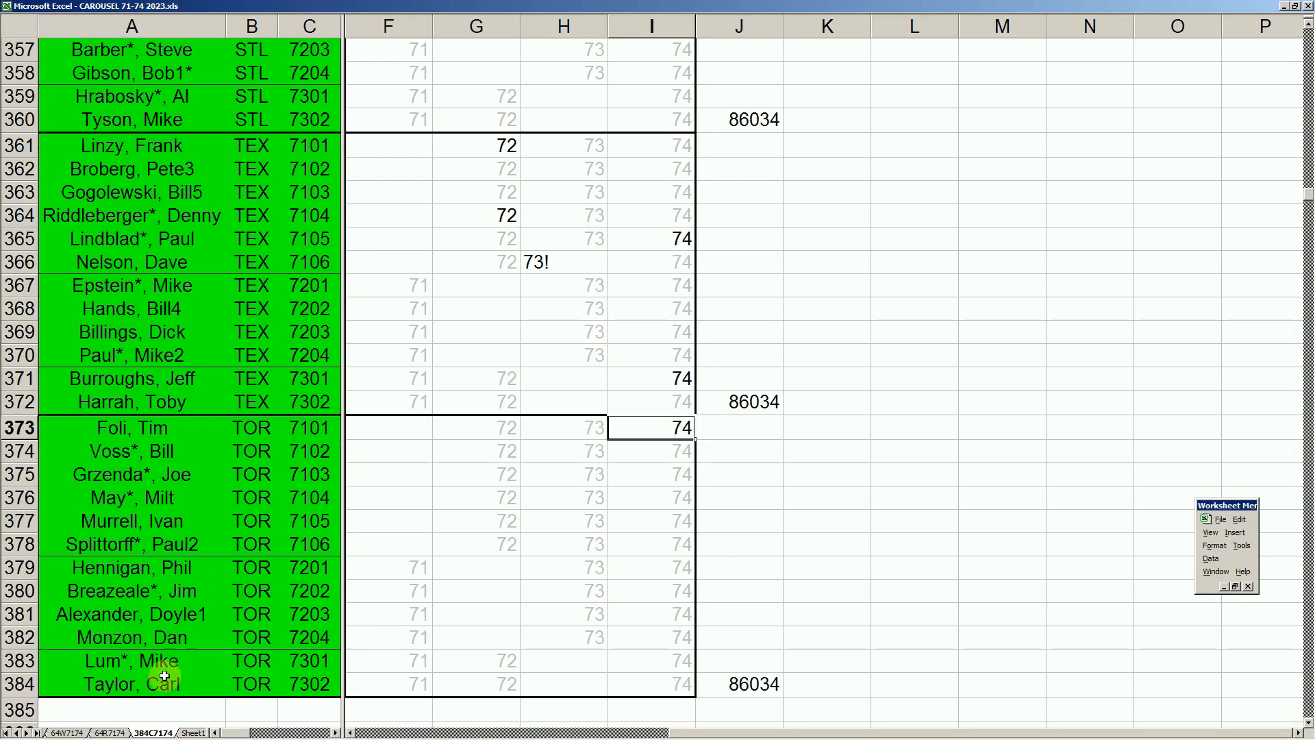
left_click(198, 733)
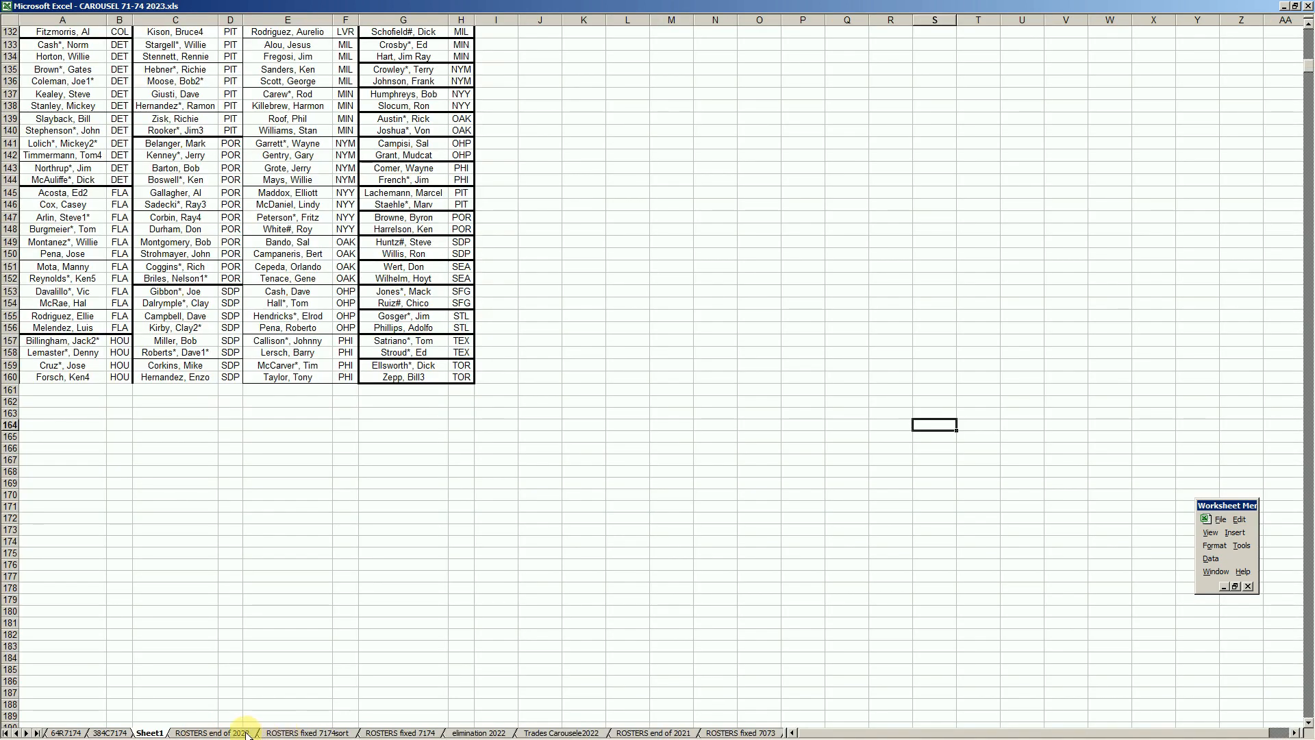
left_click(217, 733)
left_click(244, 499)
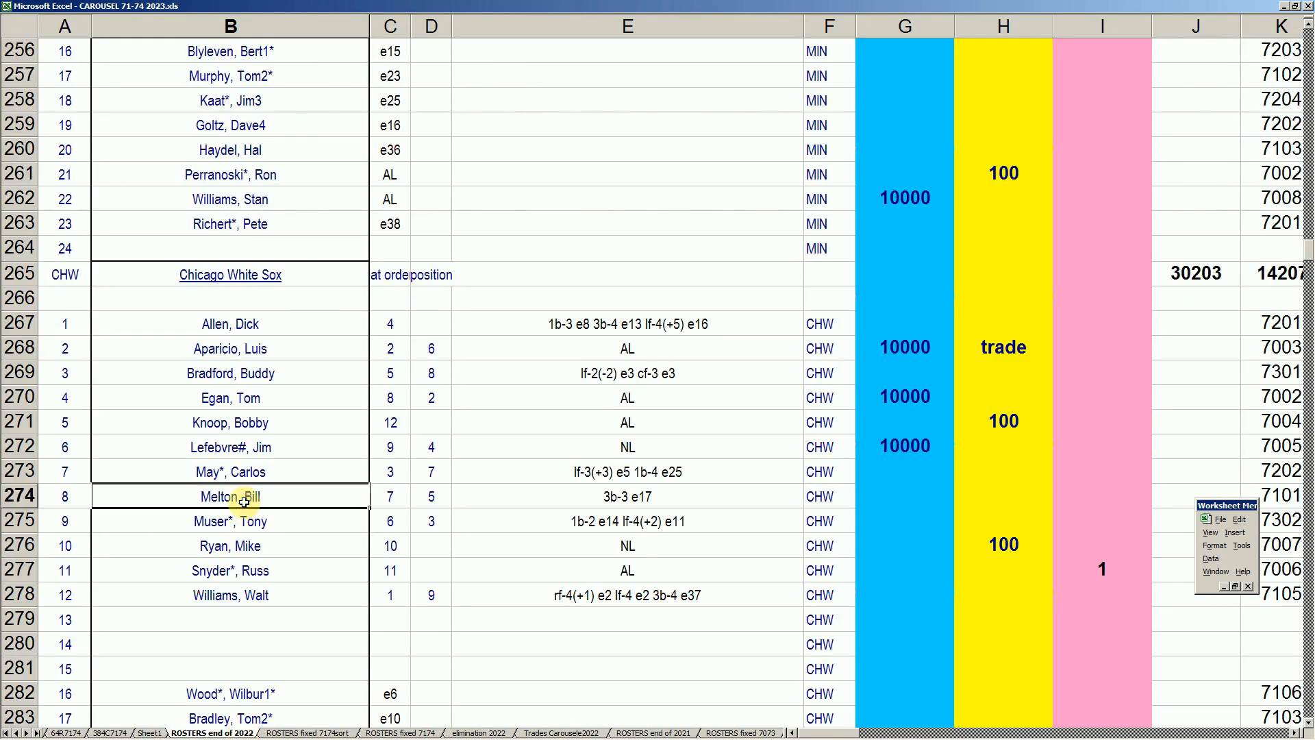
left_click(325, 732)
left_click(388, 733)
left_click(237, 528)
key("Left")
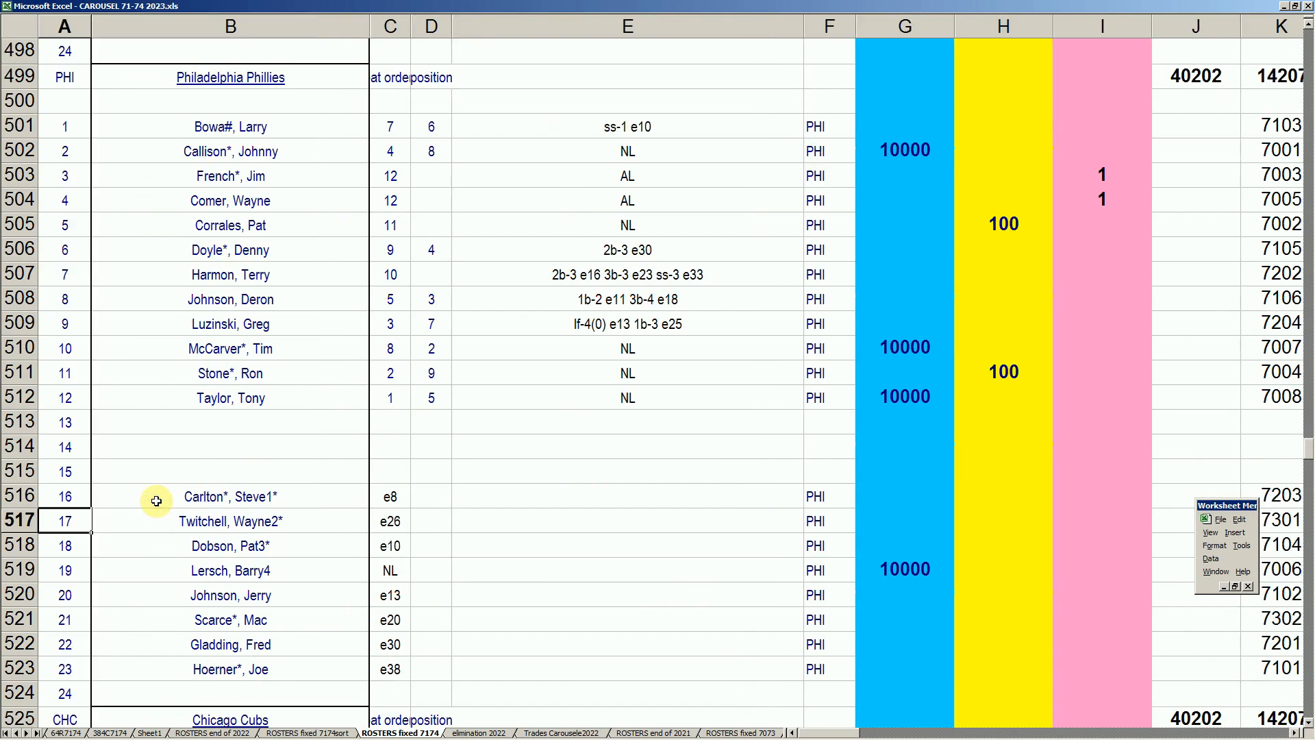
- Go back to the start of the ROSTERS fixed 7174 sheet and show the Baltimore Orioles roster
scroll(158, 493, "down", 4)
scroll(167, 414, "up", 10)
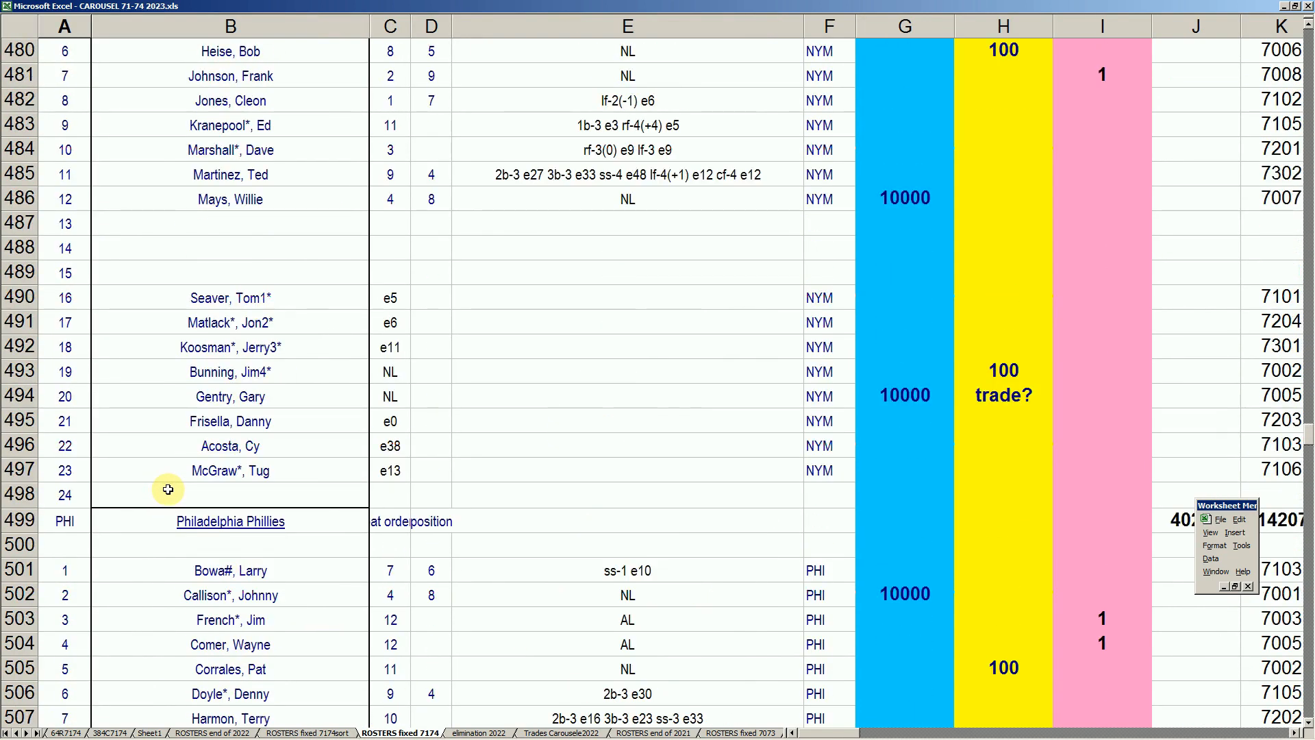
scroll(168, 489, "up", 20)
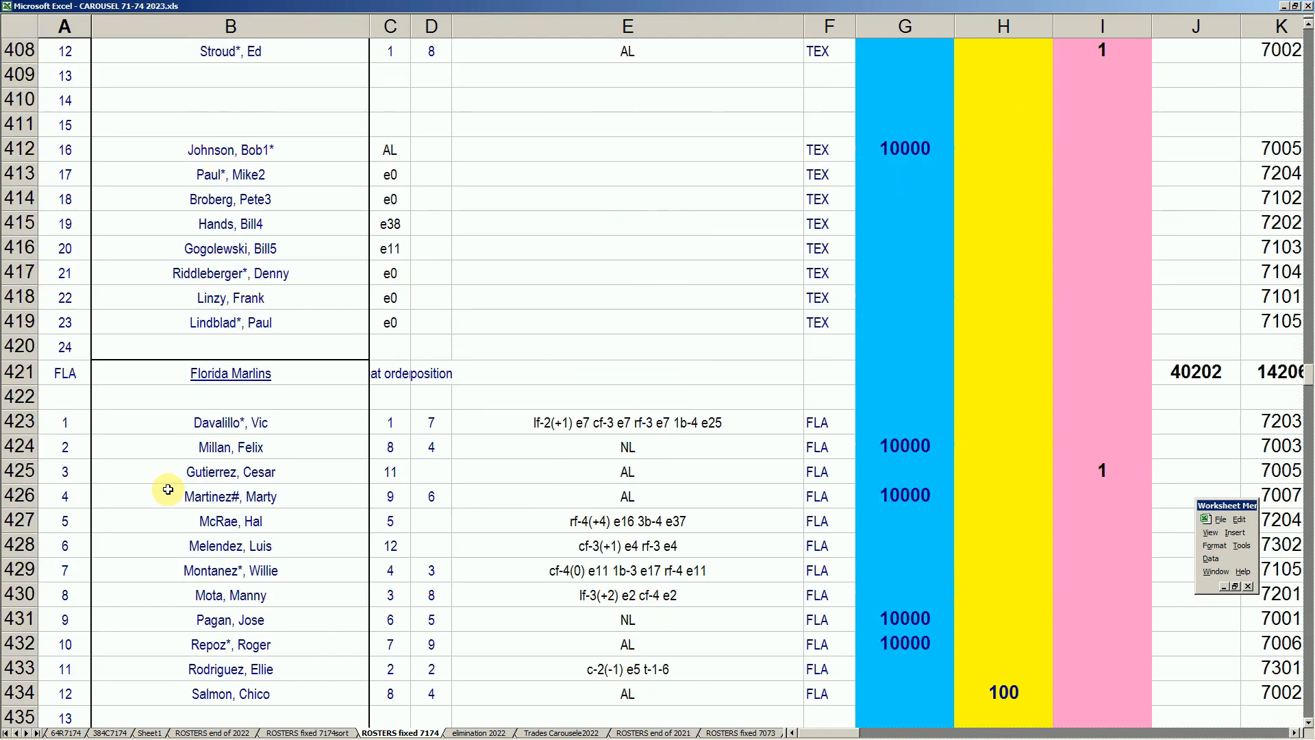
key("Page_Up")
key("Page_Up")
key("Page_Up")
key("Page_Up")
key("Page_Up")
key("Page_Up")
key("Page_Up")
key("Page_Up")
key("Page_Up")
key("Page_Up")
key("Page_Up")
key("Page_Up")
key("Page_Up")
key("Page_Up")
key("Page_Up")
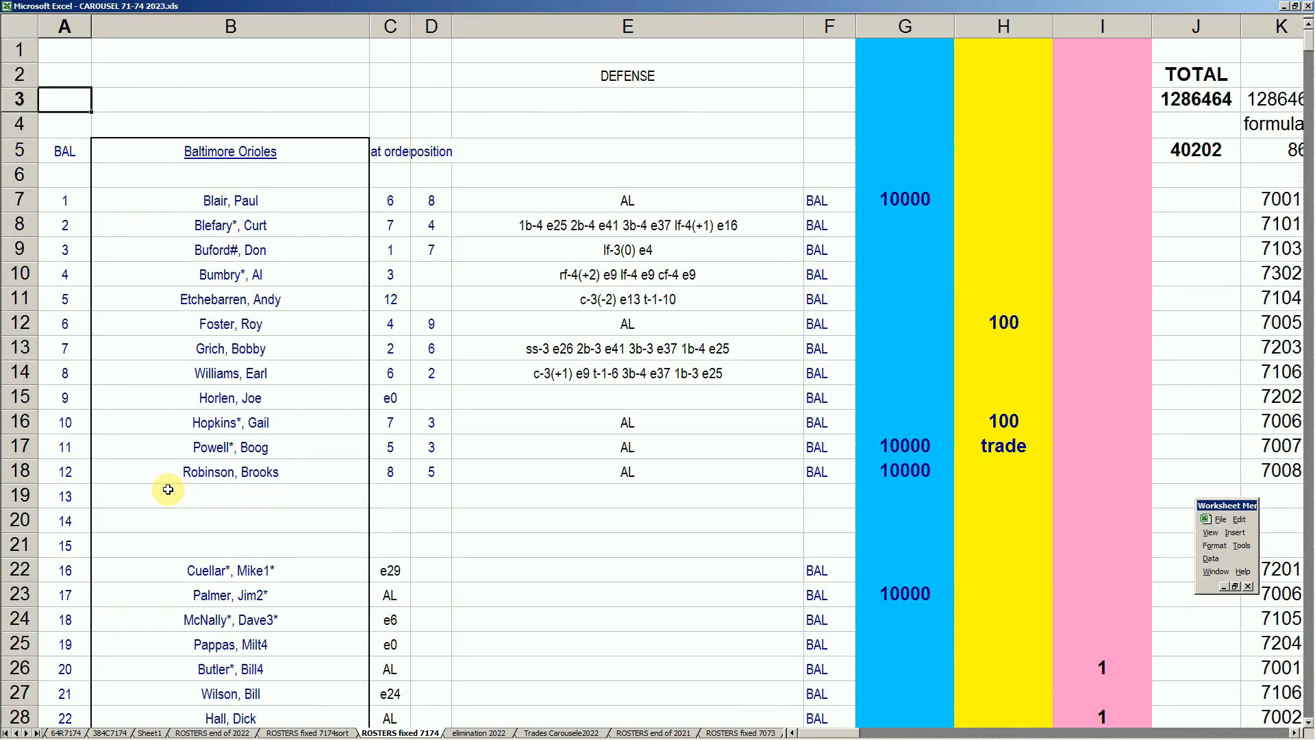
- Show the Toronto Blue Jays roster and check the pitchers in B101 and B102
key("Page_Down")
key("Page_Down")
key("Page_Down")
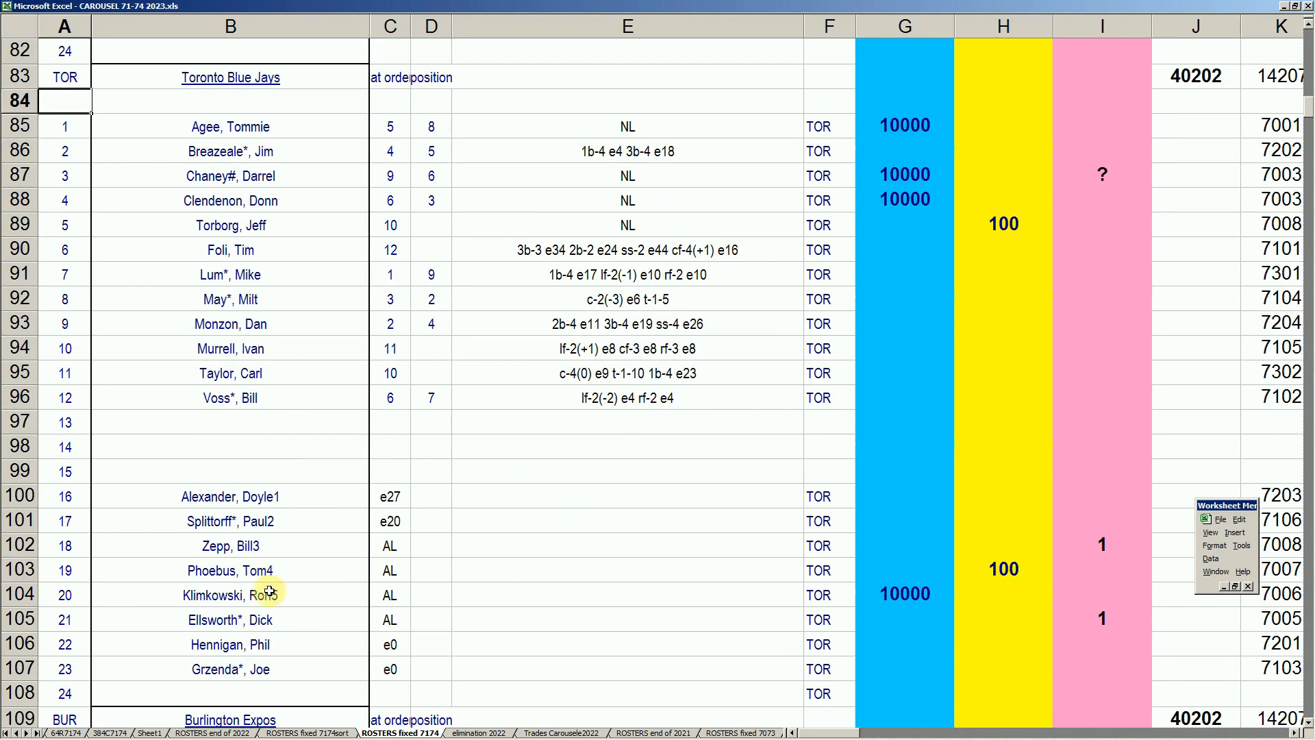
left_click(266, 522)
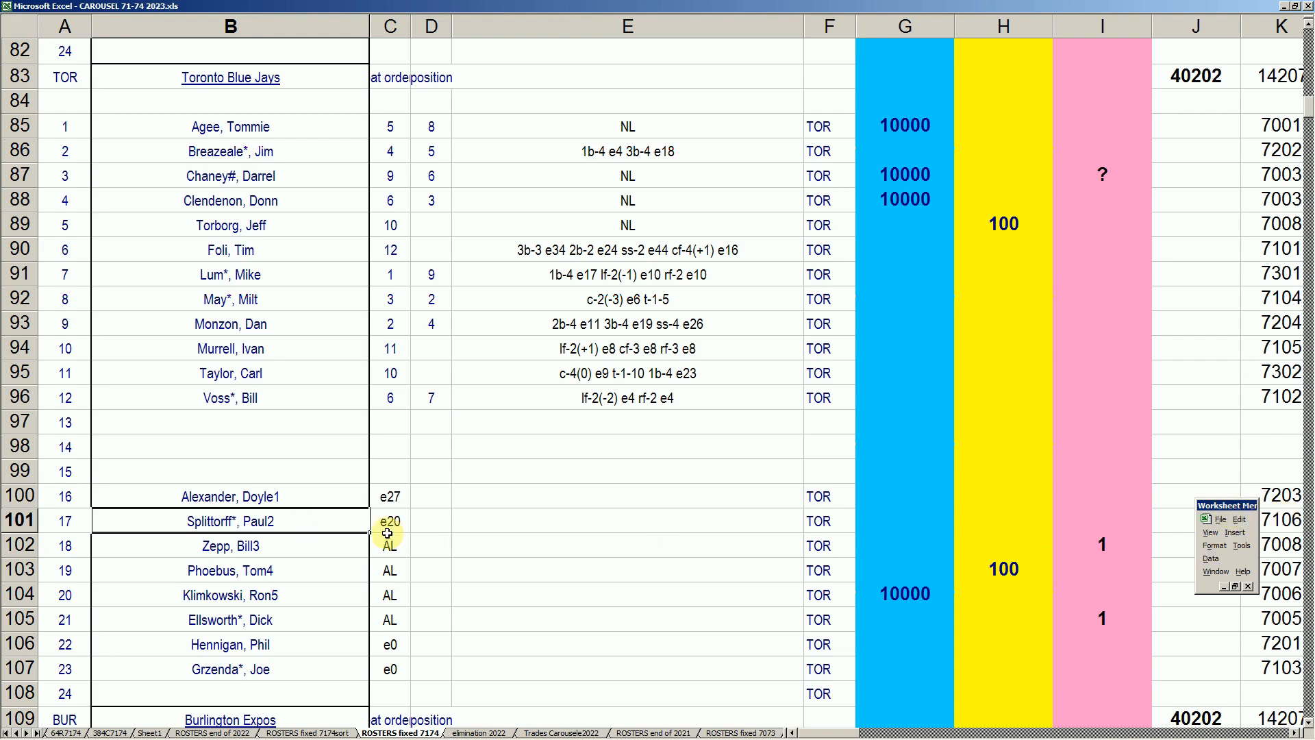
left_click(290, 548)
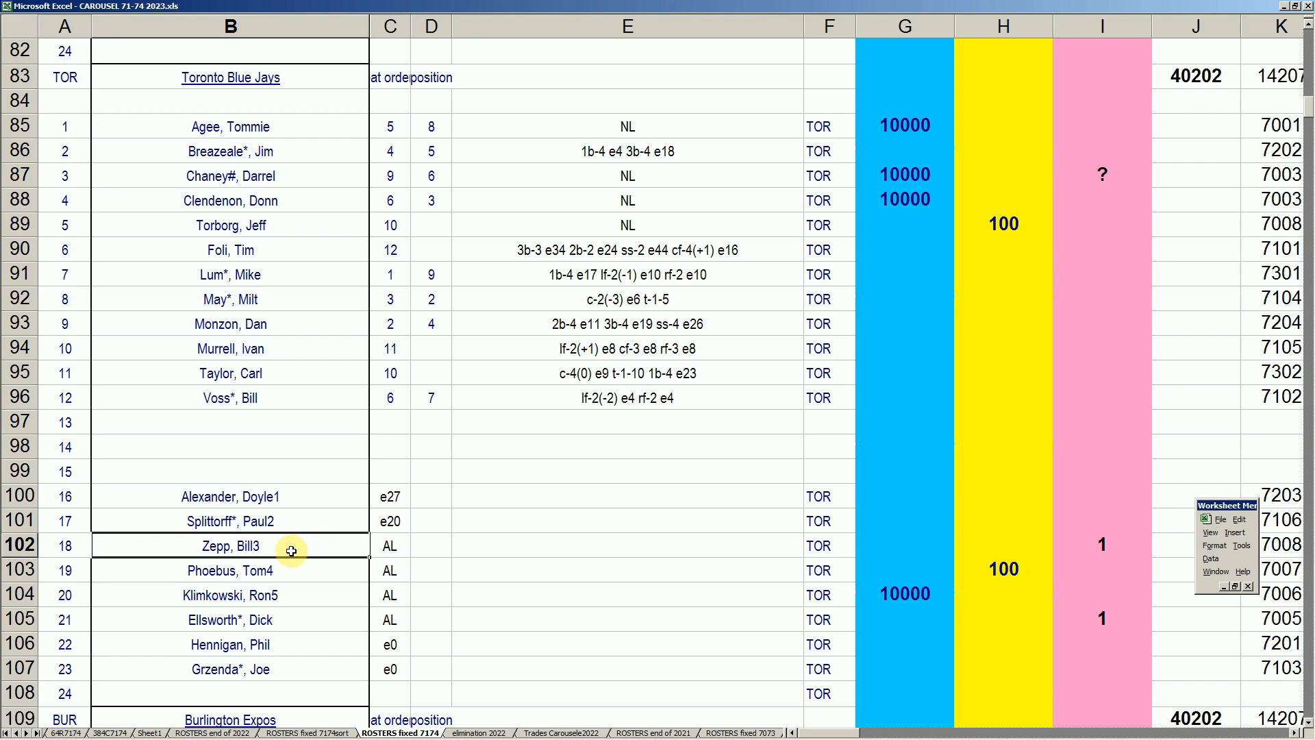
- Look through the rosters from Detroit through Milwaukee, Minnesota and the Chicago White Sox, ending at the Kansas City Royals roster
key("Page_Down")
key("Page_Down")
key("Page_Down")
key("Page_Down")
key("Page_Down")
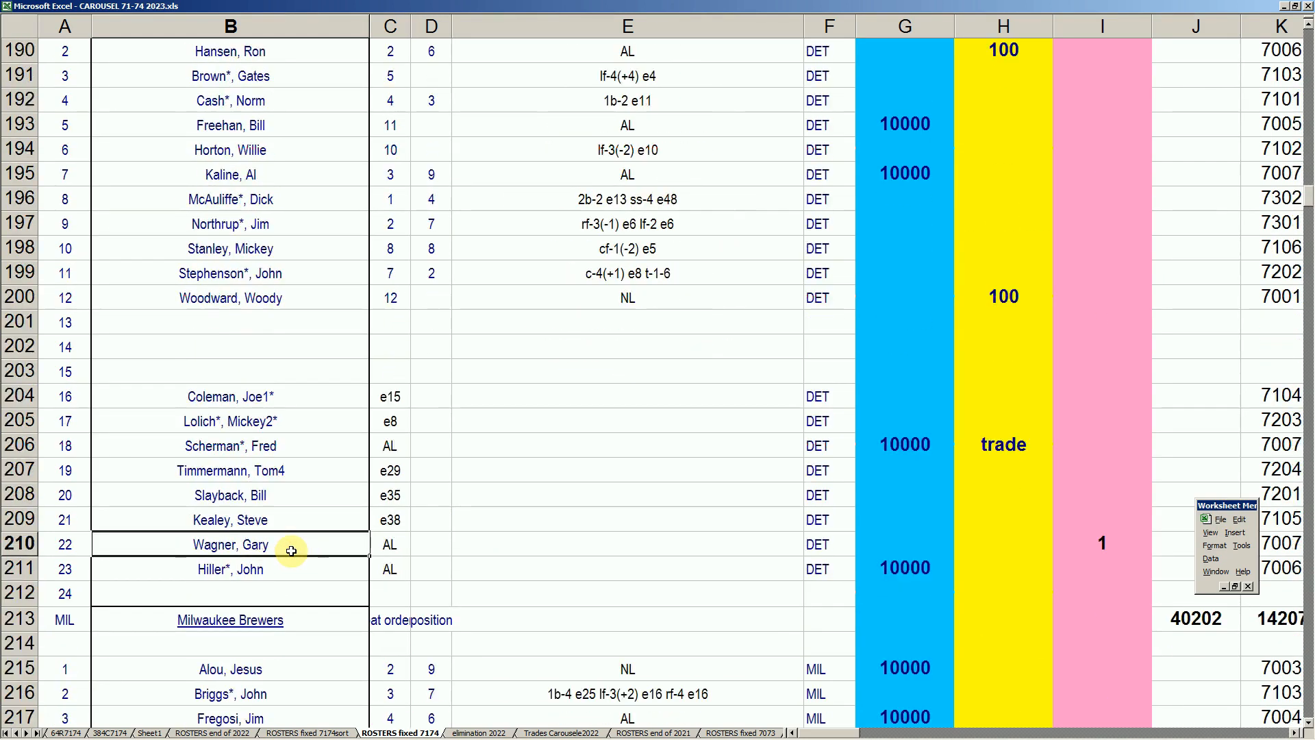
key("Page_Up")
scroll(291, 550, "up", 5)
scroll(295, 549, "down", 10)
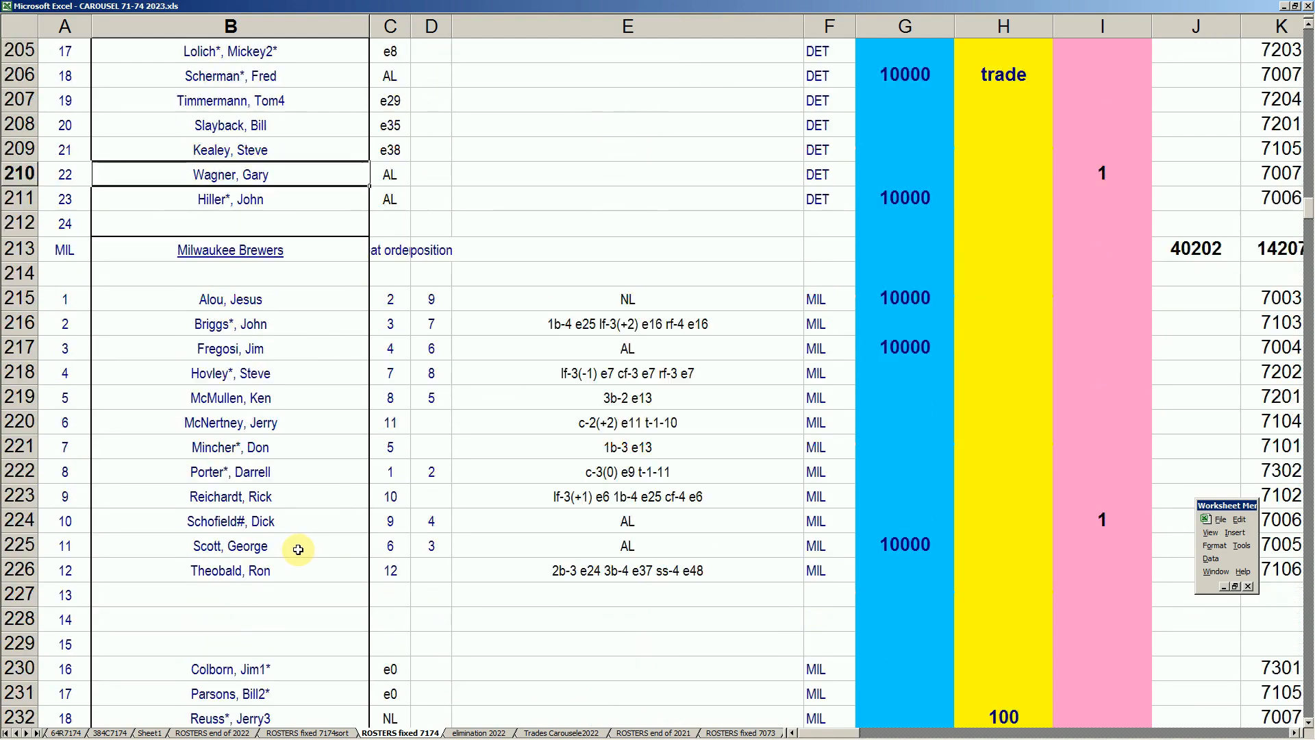
scroll(298, 549, "down", 15)
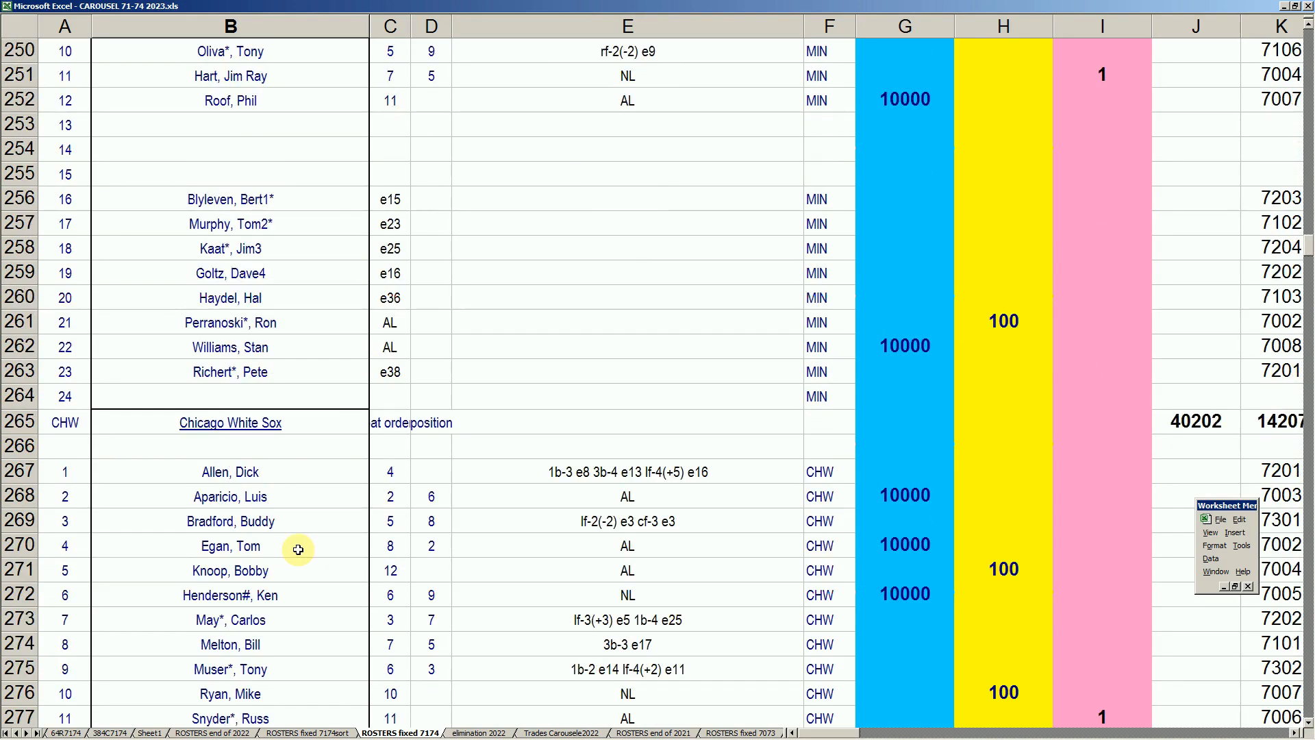
scroll(298, 549, "down", 13)
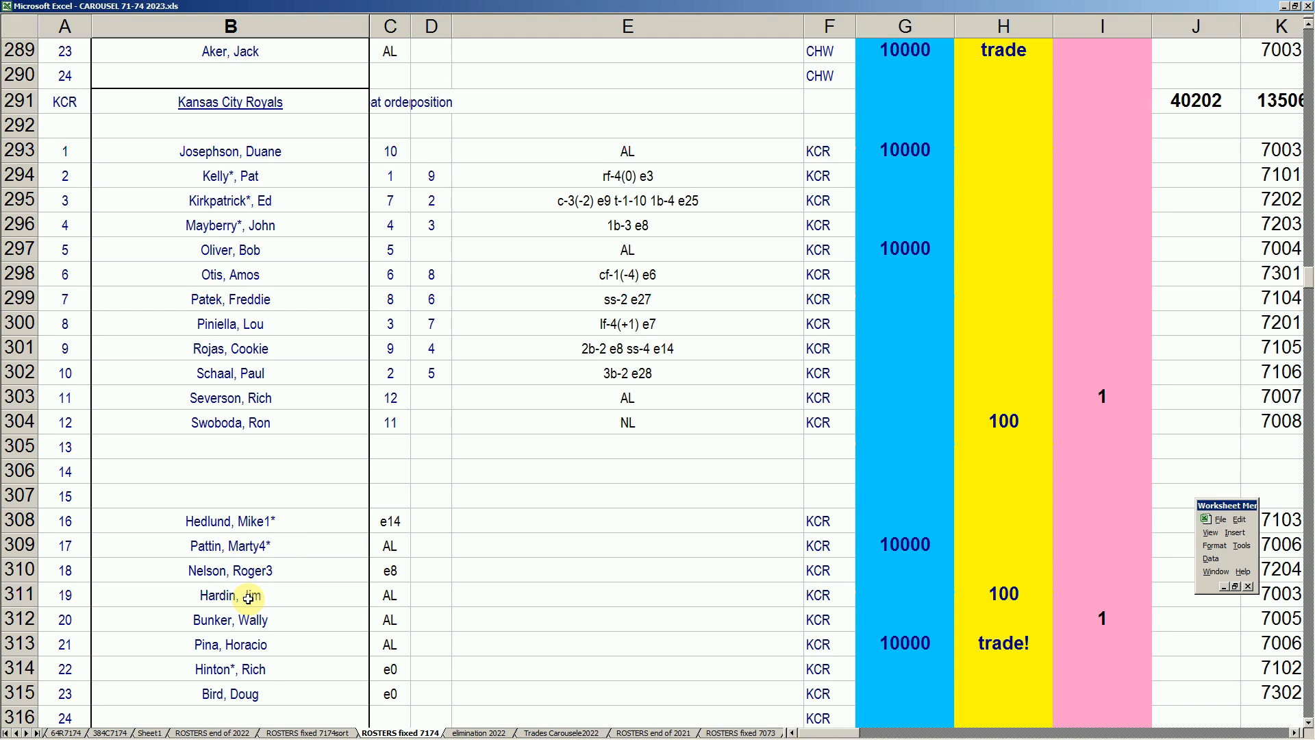
- Check the Kansas City Royals pitchers in B314, B310 and B308
left_click(254, 671)
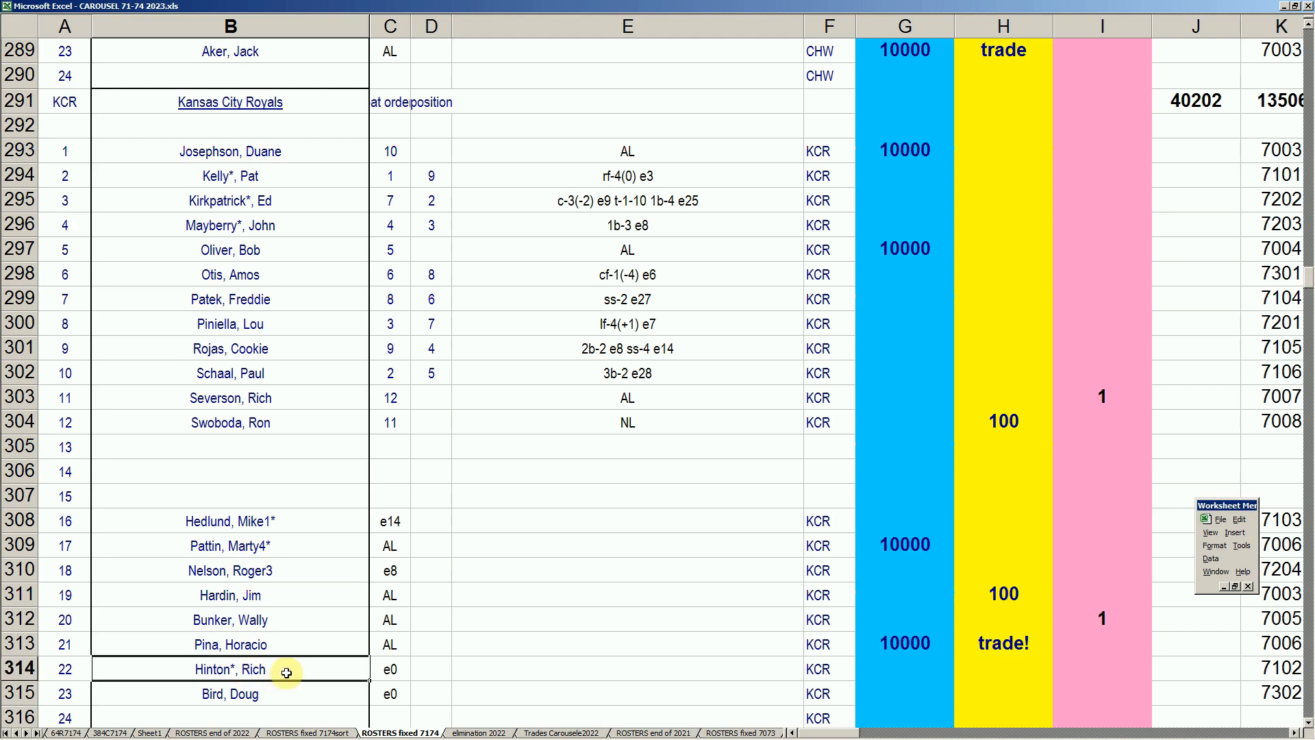
left_click(265, 571)
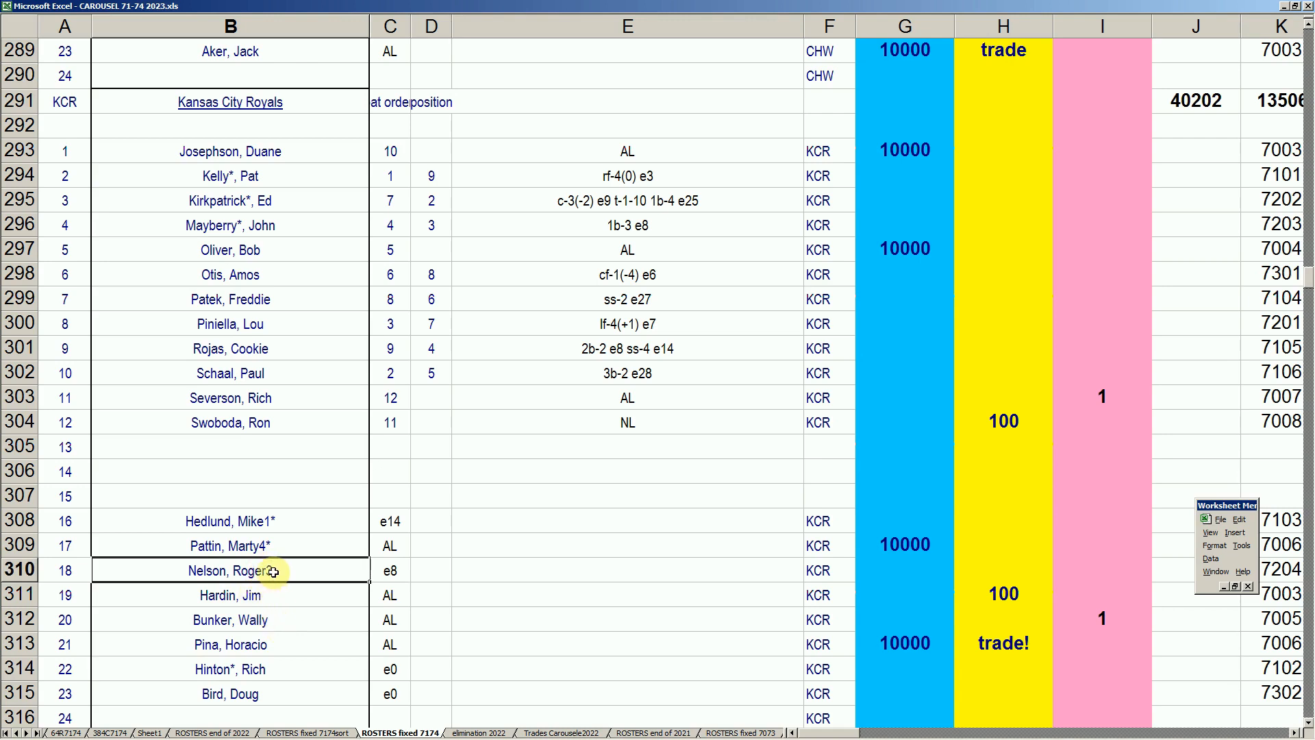
left_click(281, 521)
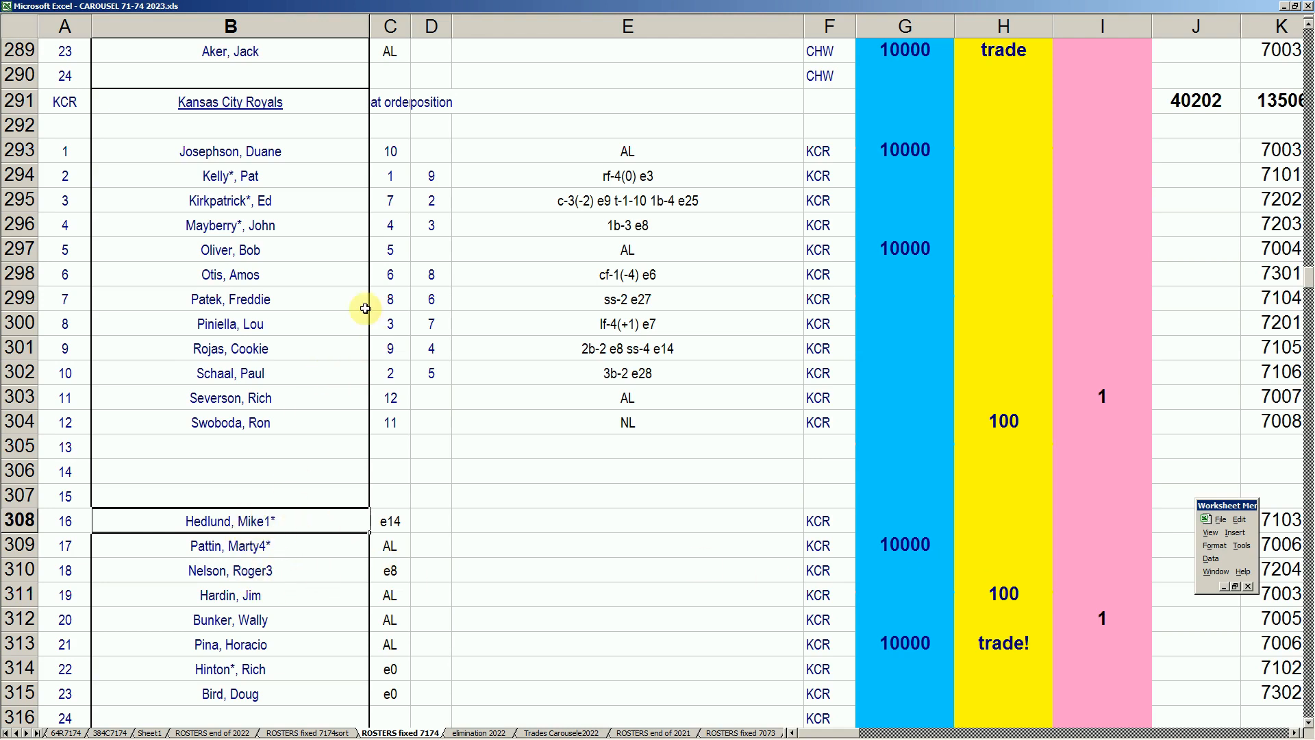
- Check the Kansas City Royals hitters in B294, B299, B301 and B302, returning to B301
left_click(332, 178)
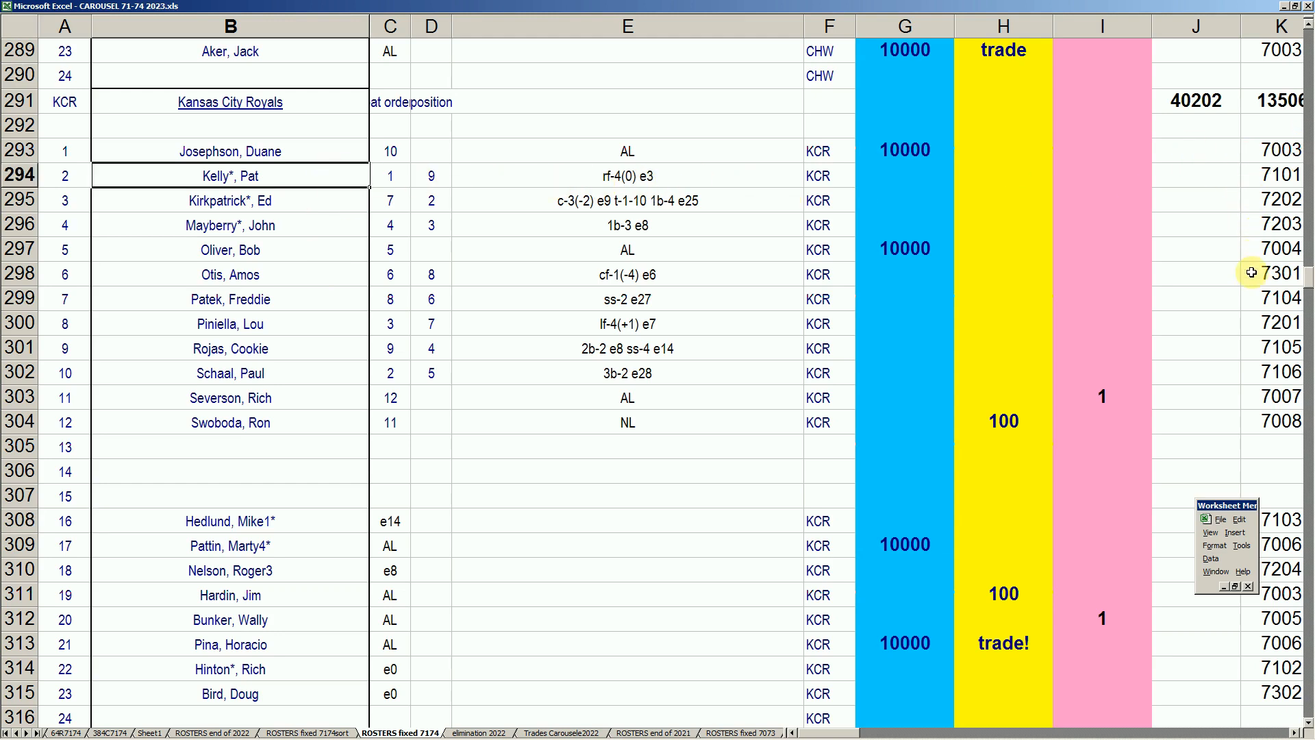
left_click(330, 299)
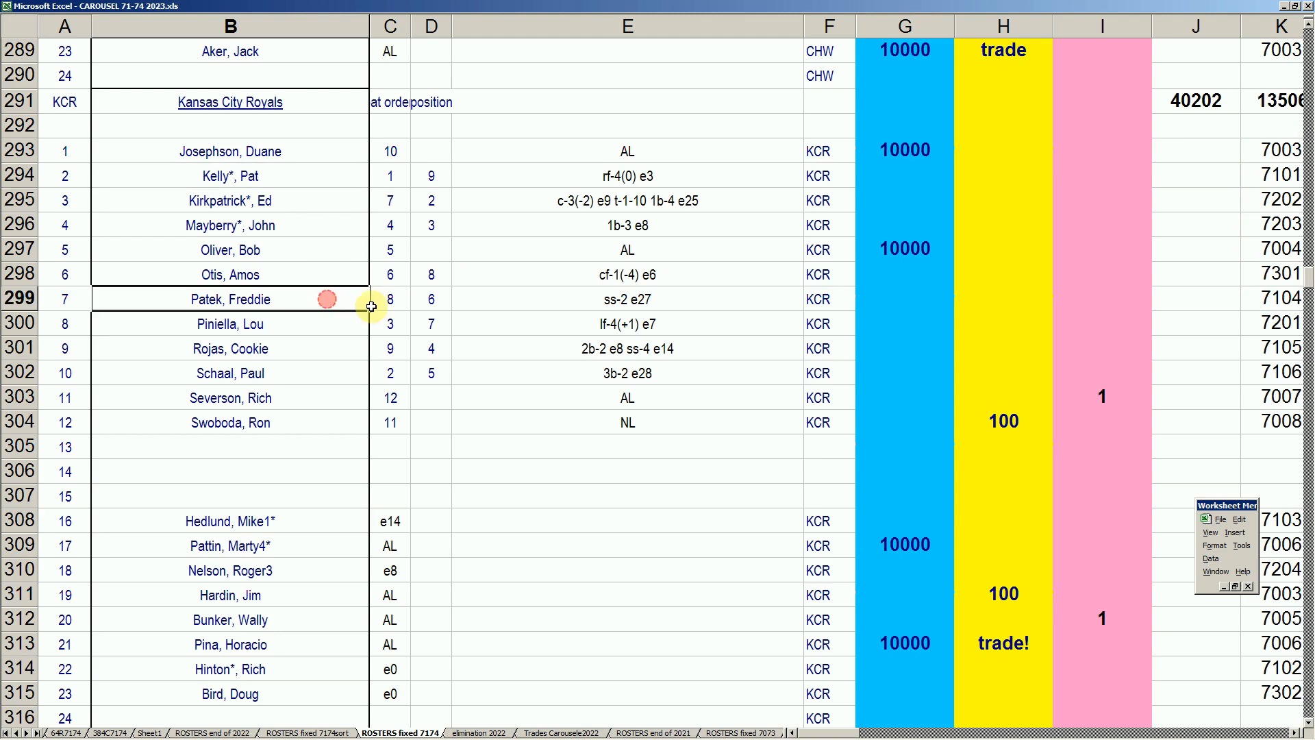
left_click(339, 350)
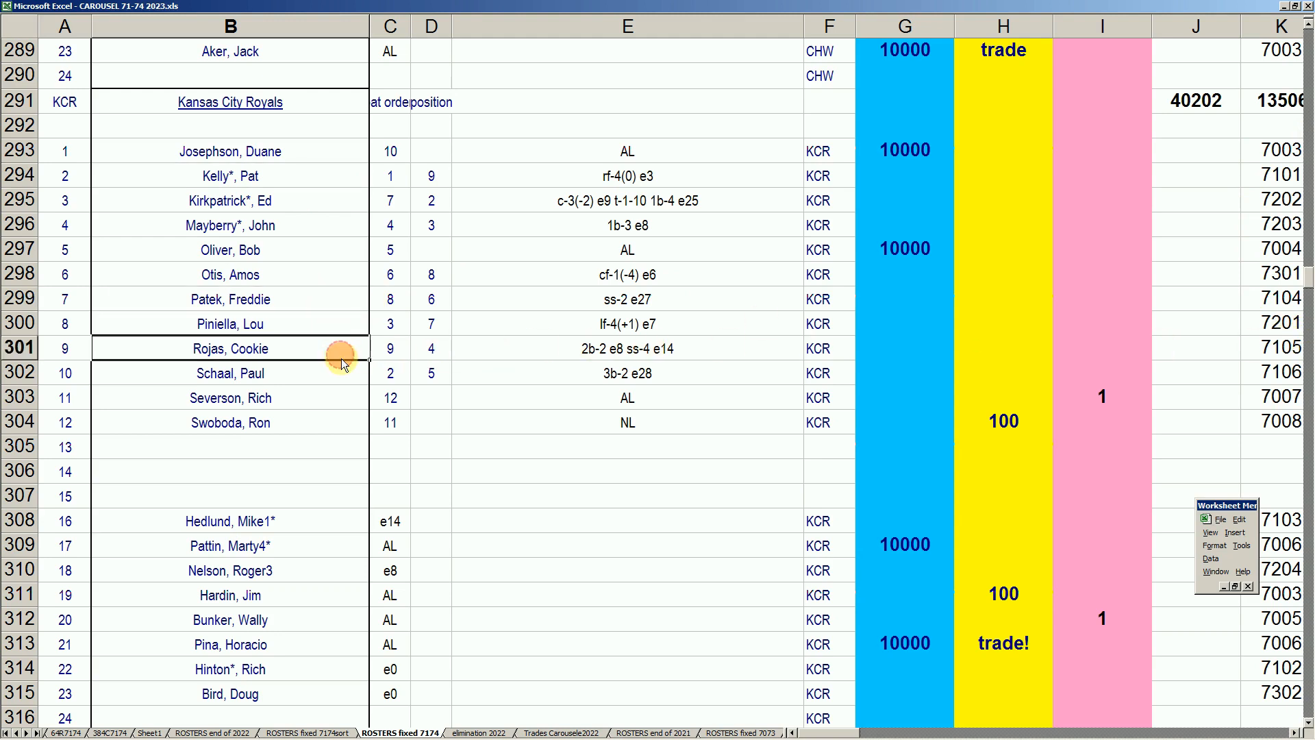
left_click(284, 371)
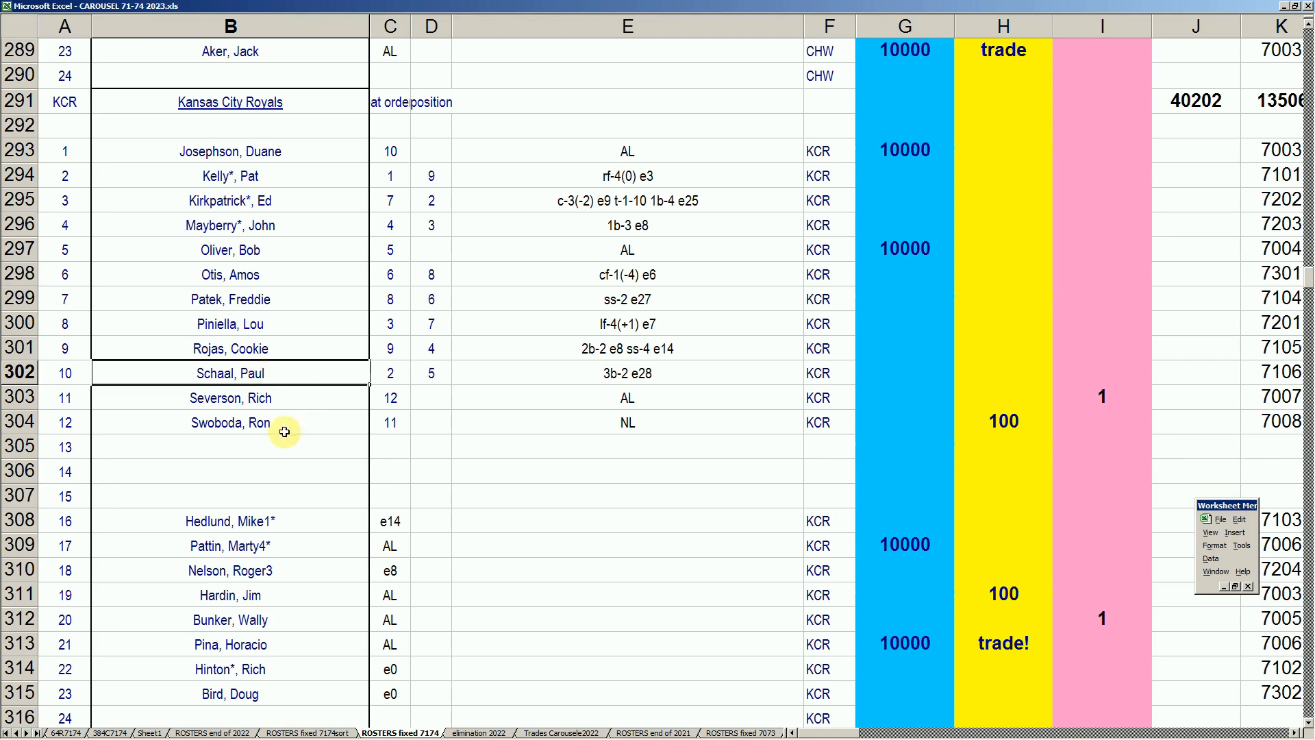
left_click(283, 348)
- Go back through the earlier rosters, including the Burlington Expos, to the Toronto Blue Jays roster
key("Page_Up")
key("Page_Up")
key("Page_Up")
key("Page_Up")
key("Page_Up")
key("Page_Up")
key("Page_Up")
key("Page_Up")
key("Page_Up")
key("Page_Up")
key("Page_Up")
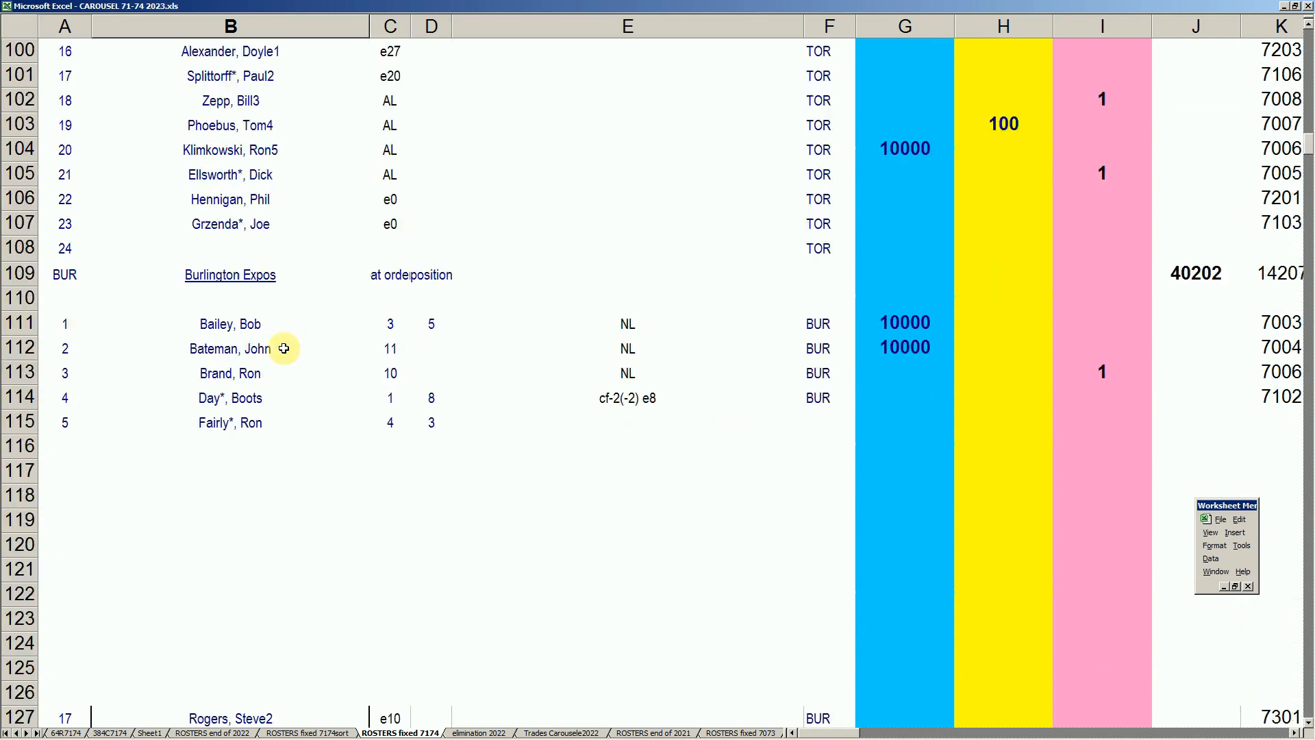
key("Page_Down")
key("Page_Down")
key("Page_Down")
key("Page_Down")
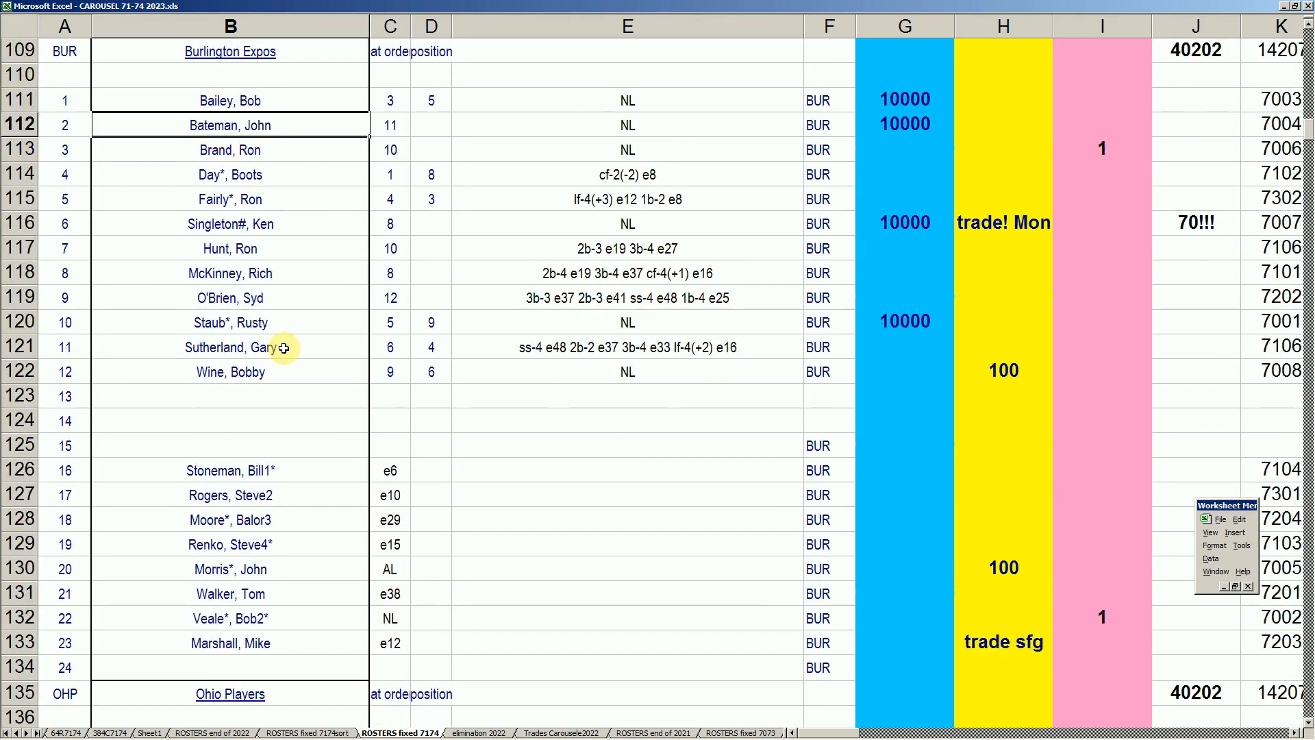
key("Page_Down")
key("Page_Up")
key("Page_Up")
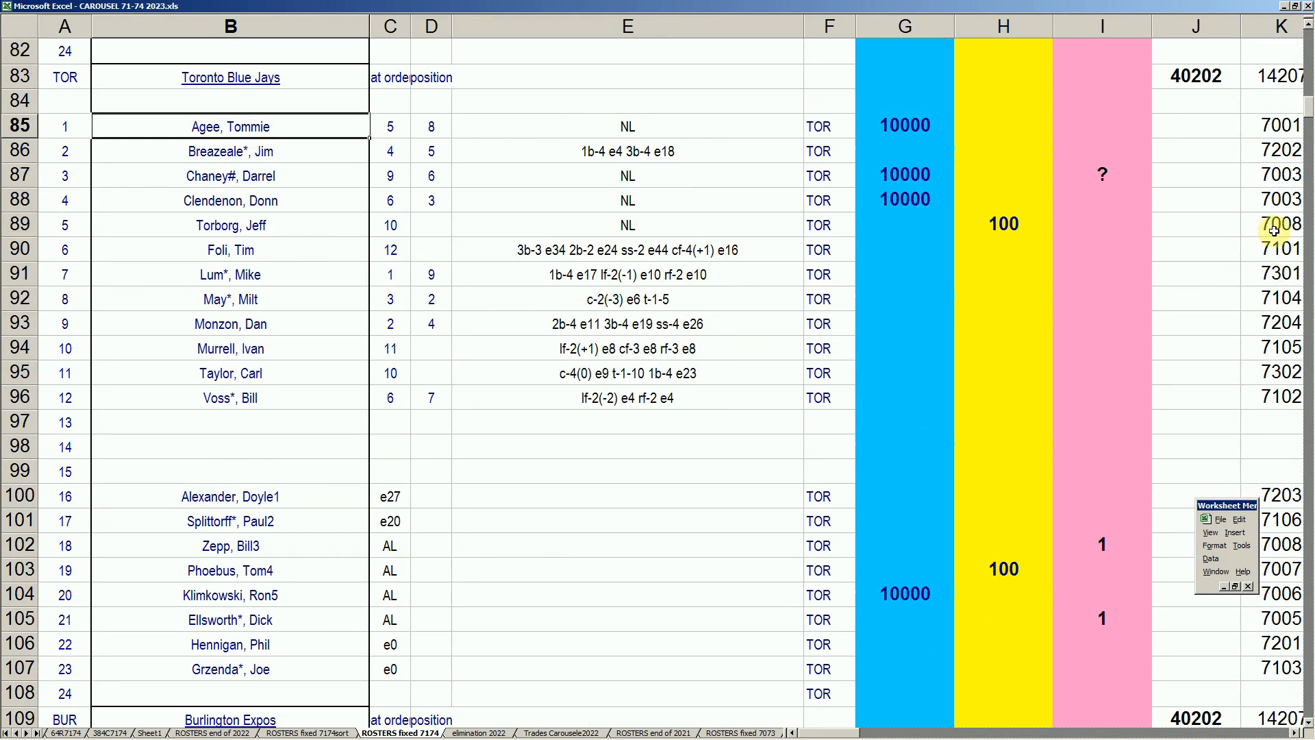
- Check the Toronto Blue Jays players in B92, B94, B96 and B101
left_click(338, 301)
left_click(328, 343)
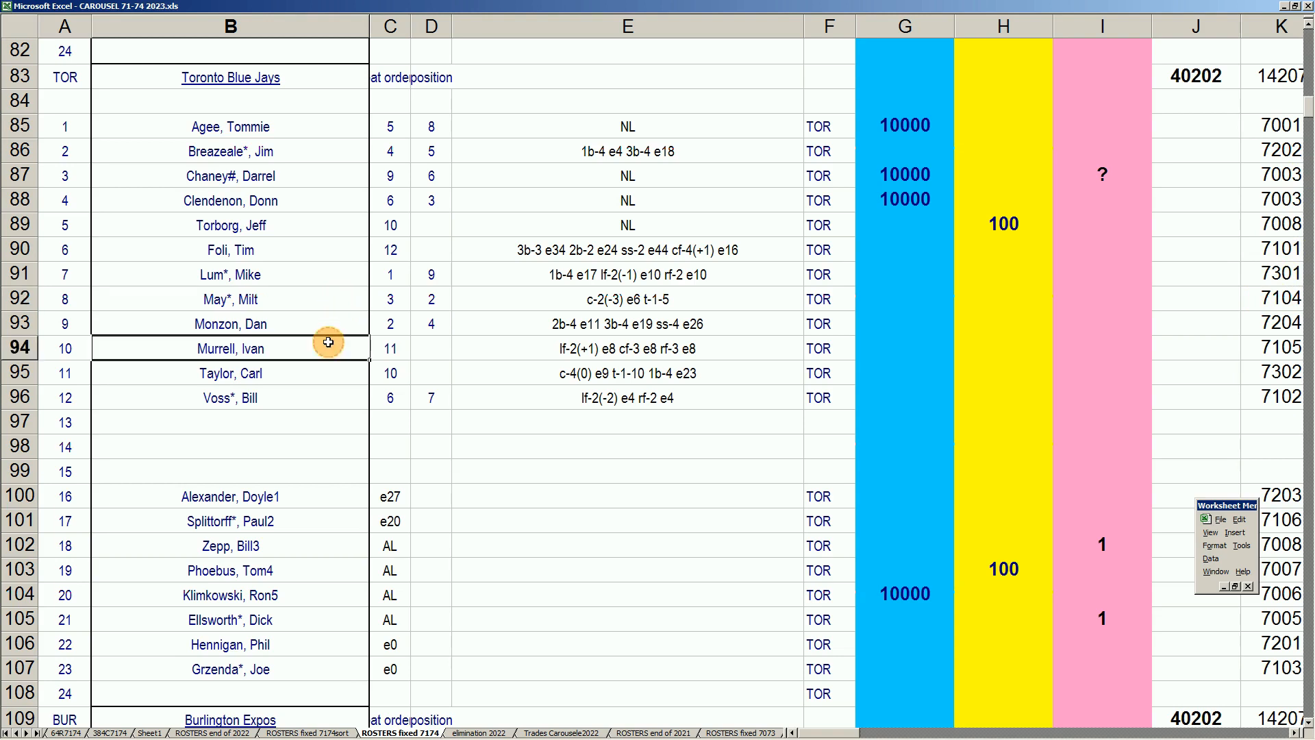
left_click(313, 393)
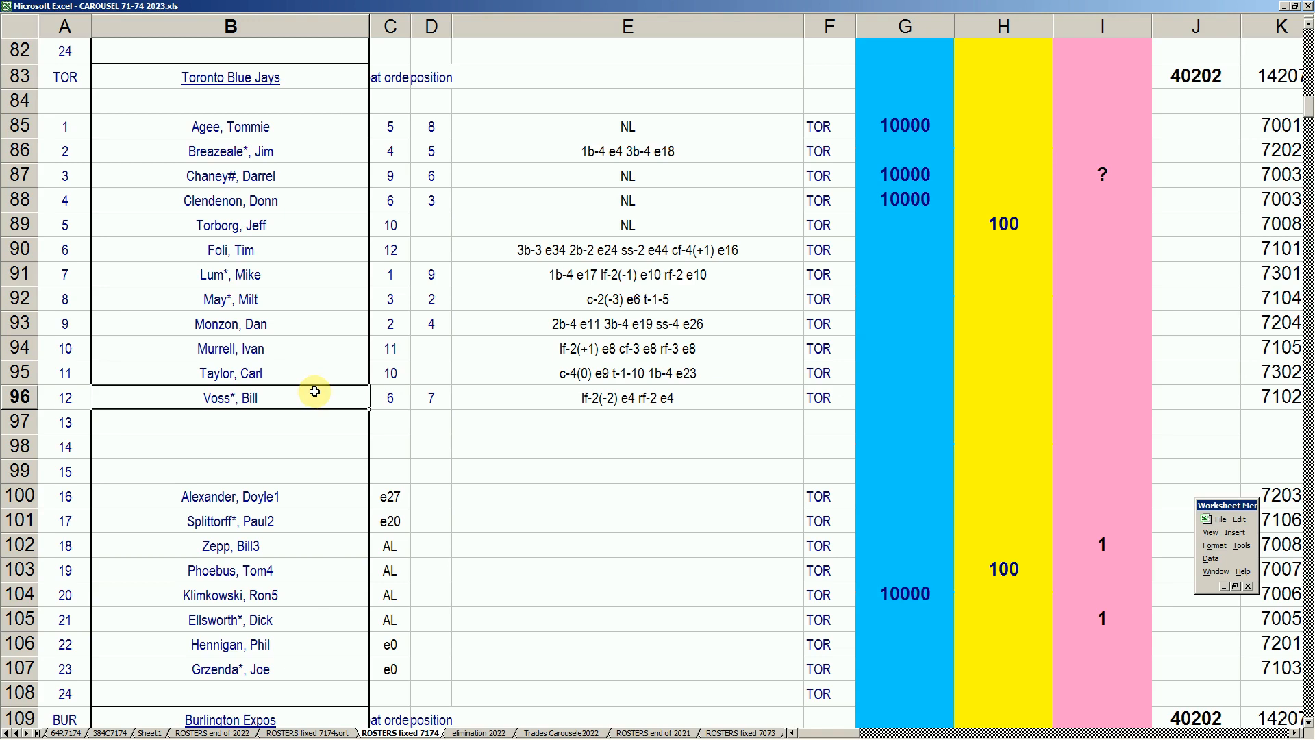
left_click(311, 522)
- Look through the Detroit, Cleveland and Chicago White Sox rosters and return to the Kansas City Royals roster
key("Page_Down")
key("Page_Down")
key("Page_Down")
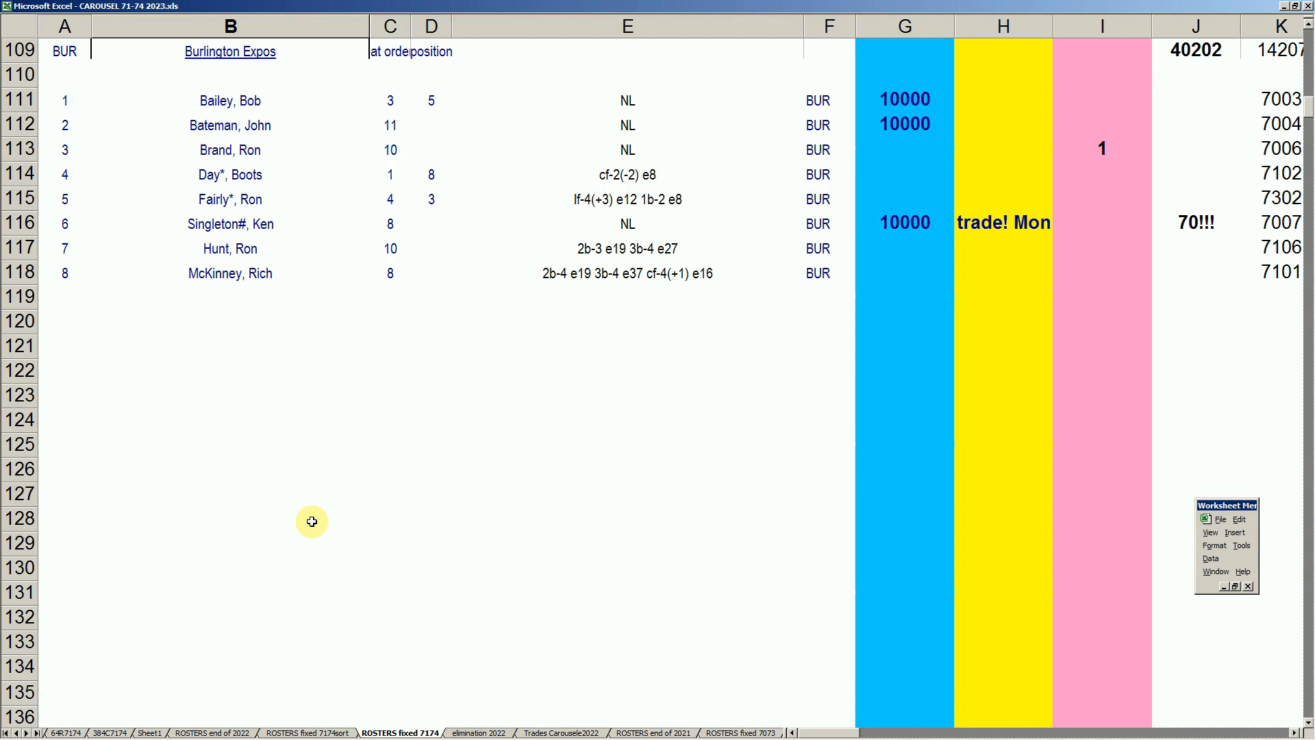
key("Page_Down")
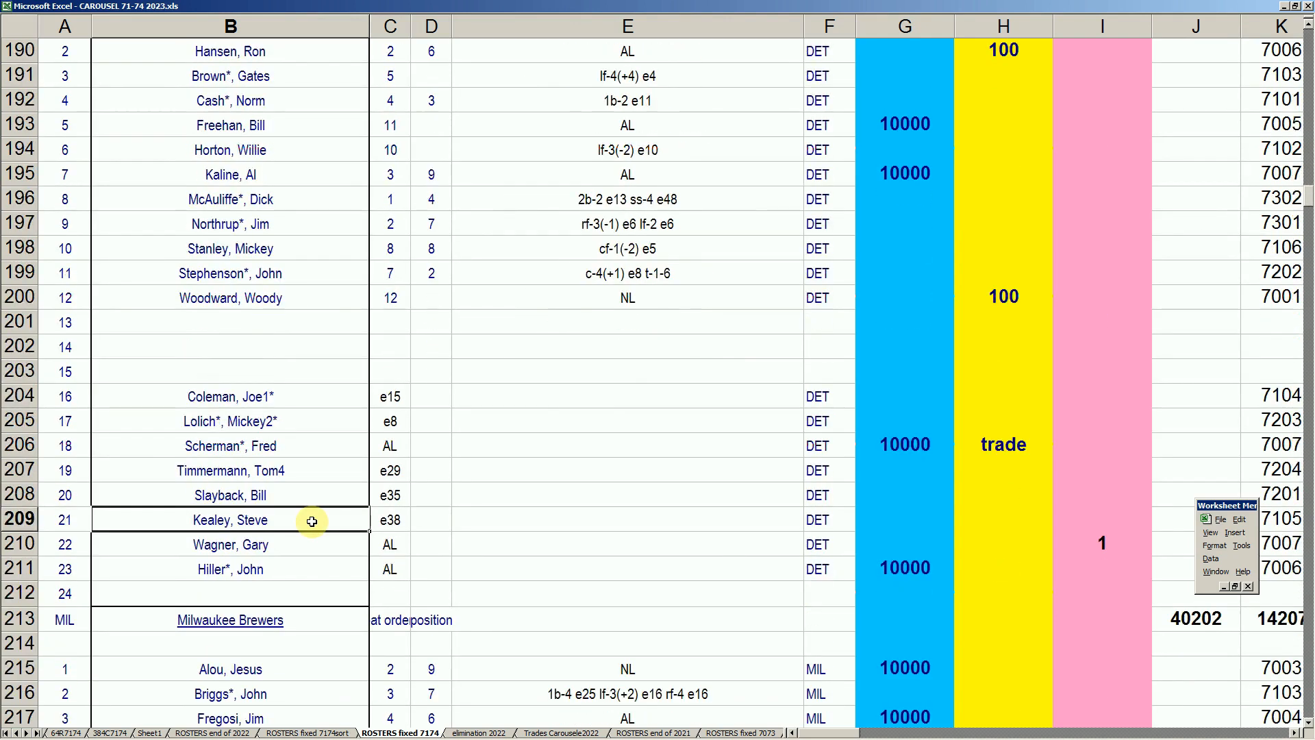
key("Page_Up")
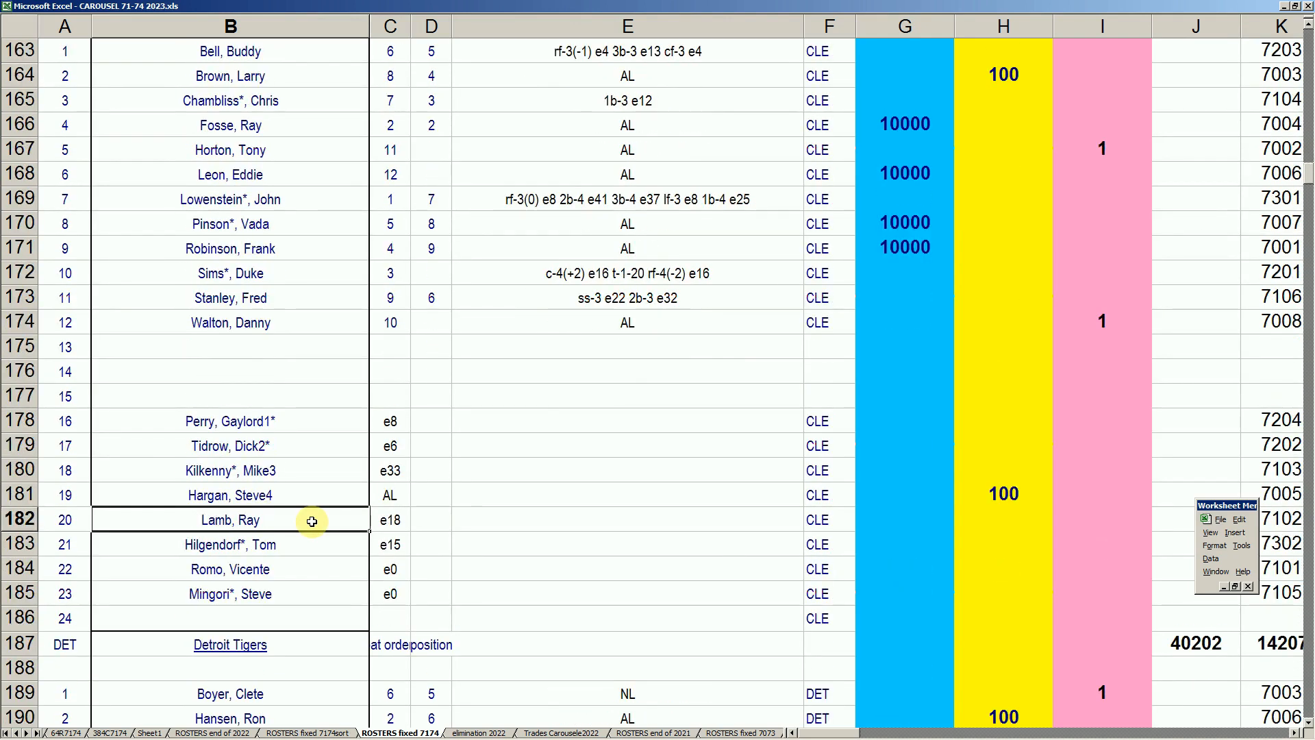
key("Page_Down")
key("Page_Down")
key("Page_Down")
key("Page_Down")
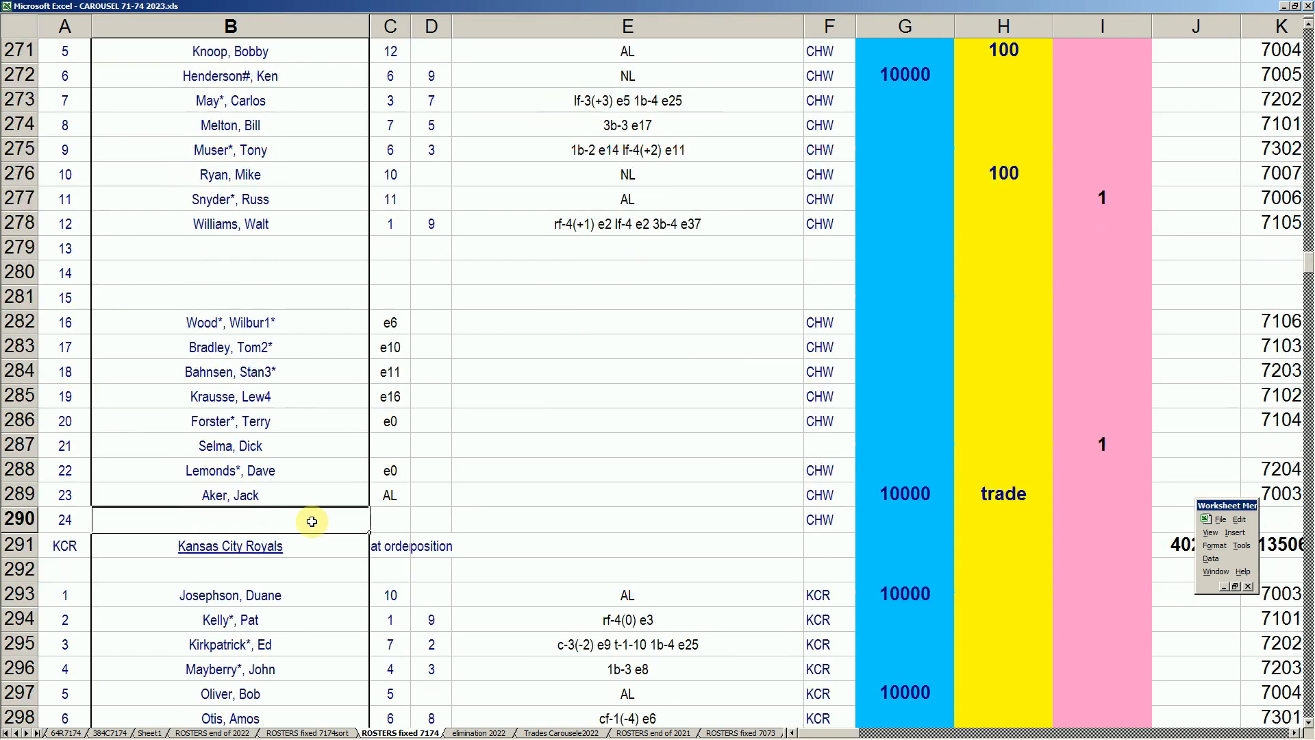
scroll(322, 510, "down", 3)
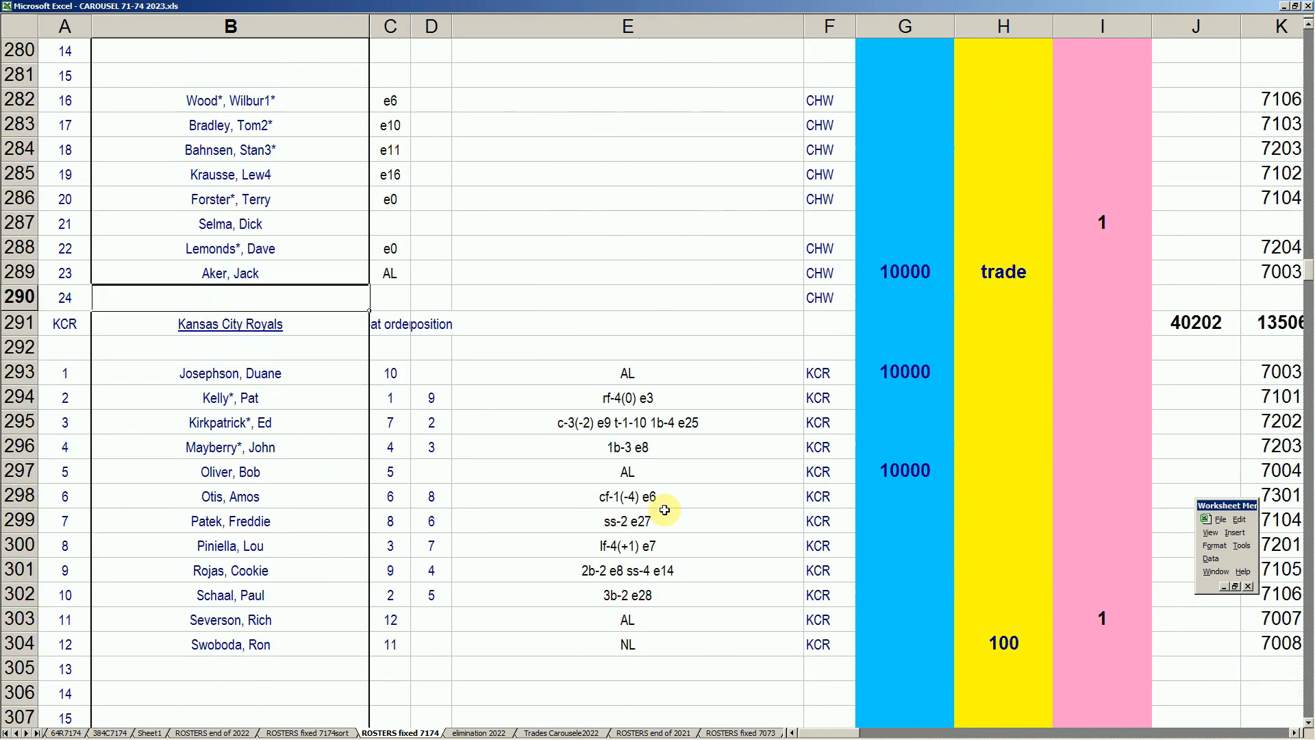
scroll(915, 491, "down", 3)
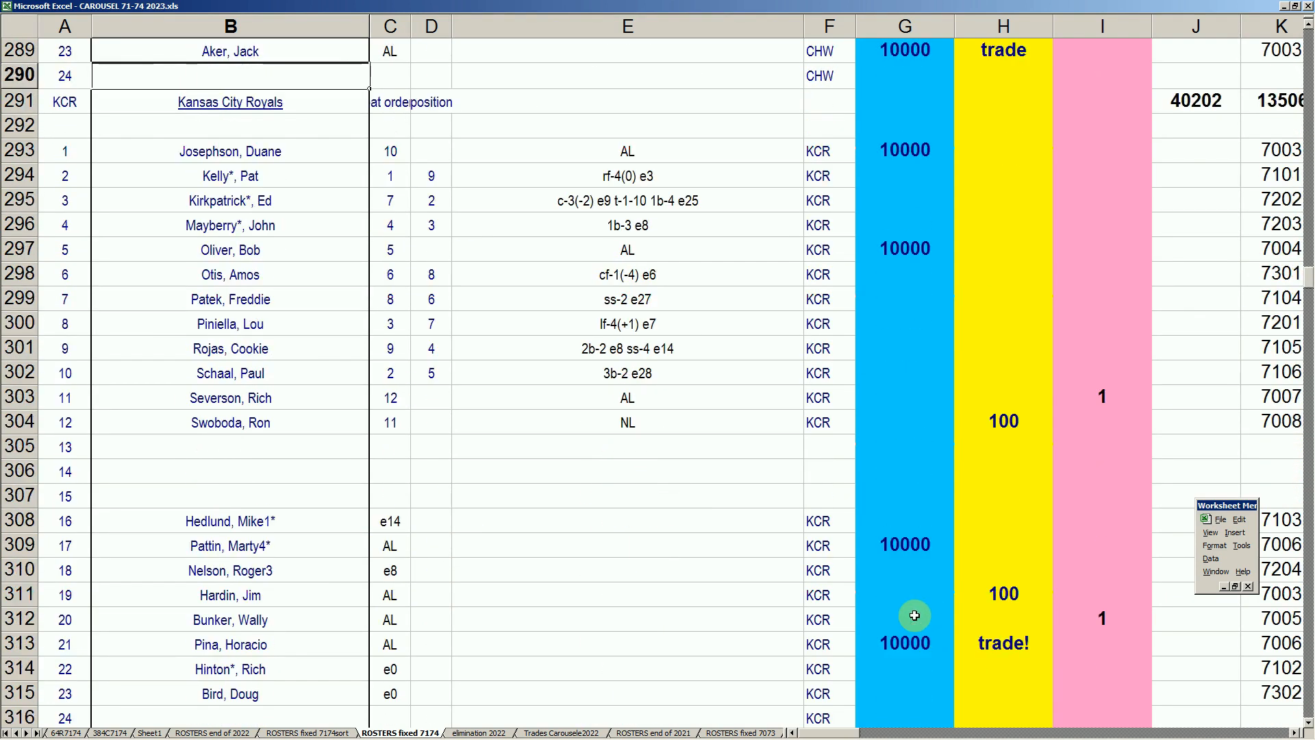
- Check the Royals' 10000 marks in G309 and G313, the players in B297 and B309, and the empty slot B305
left_click(900, 545)
left_click(908, 644)
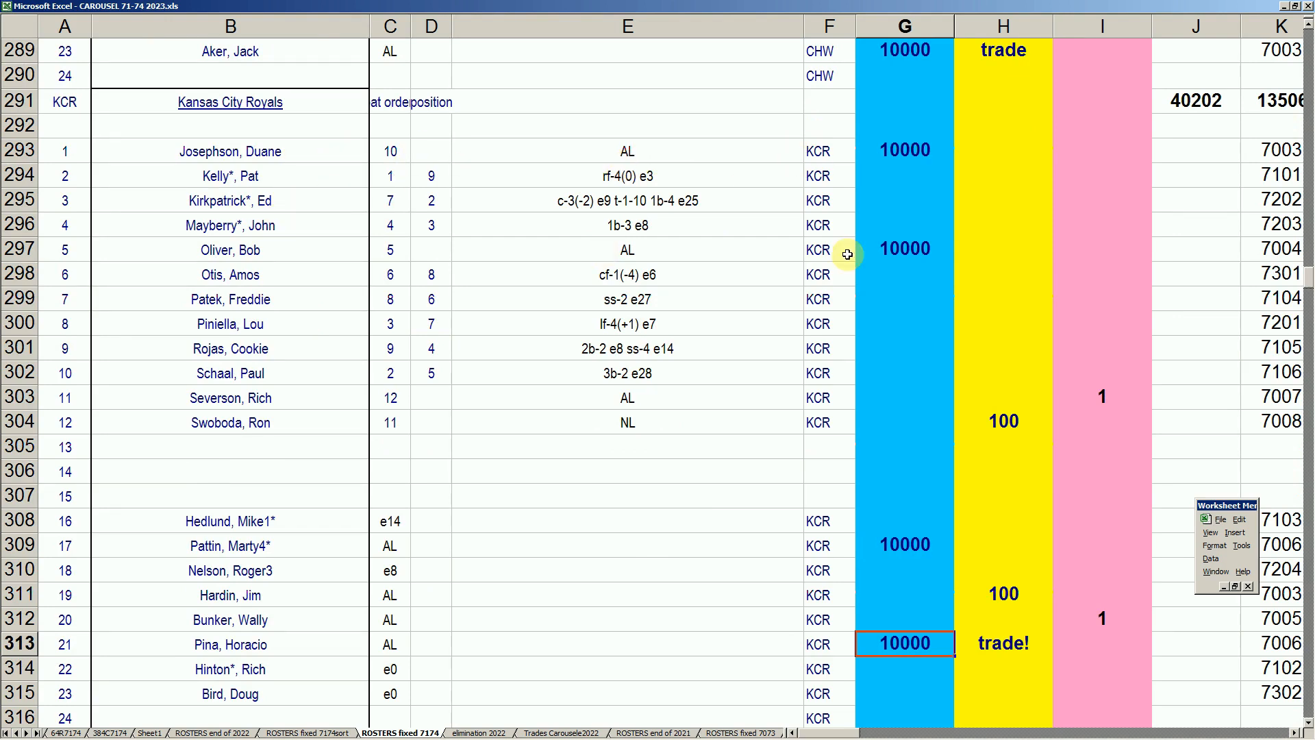
left_click(258, 252)
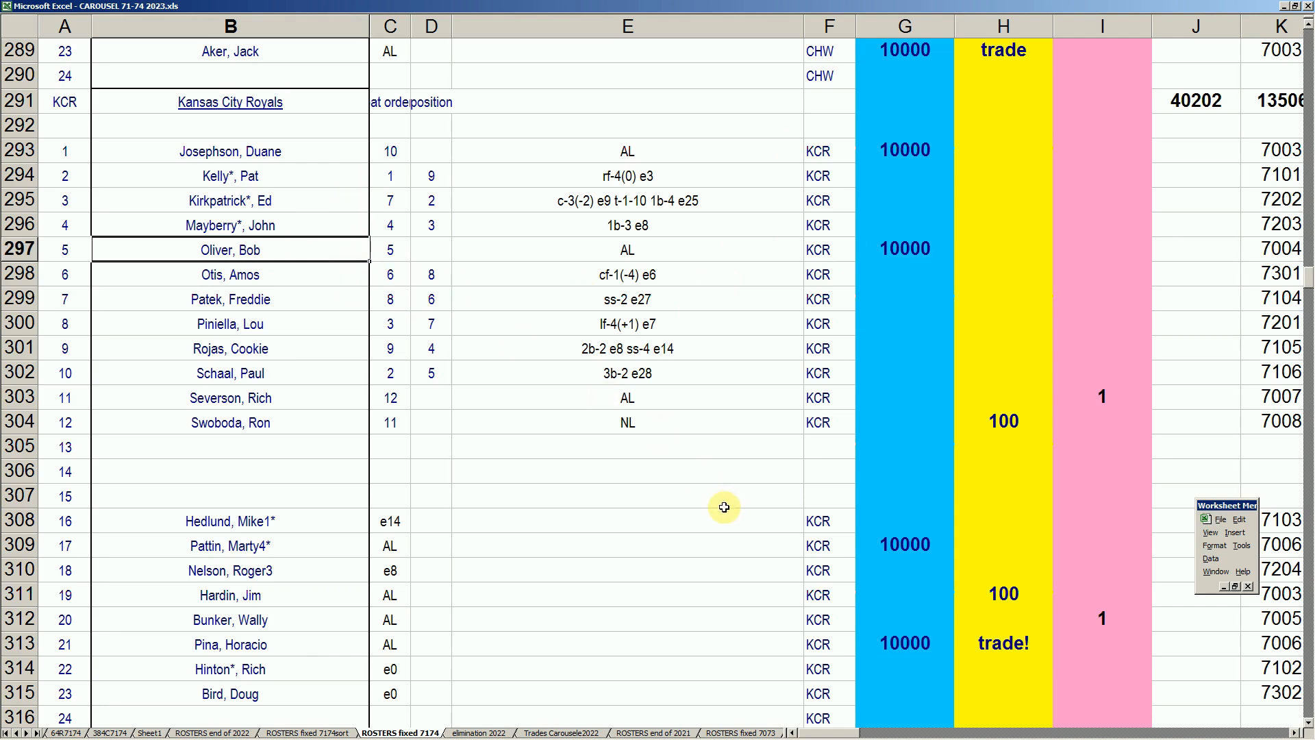
left_click(339, 545)
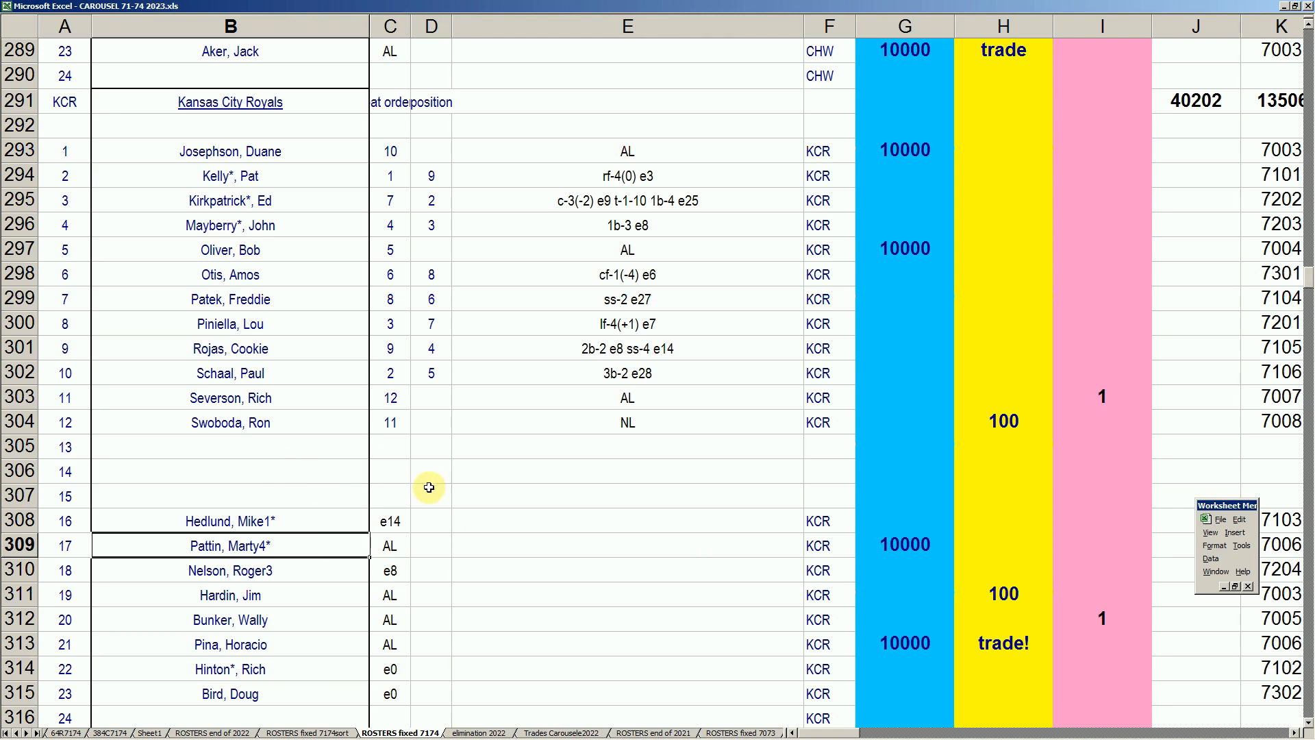
left_click(308, 441)
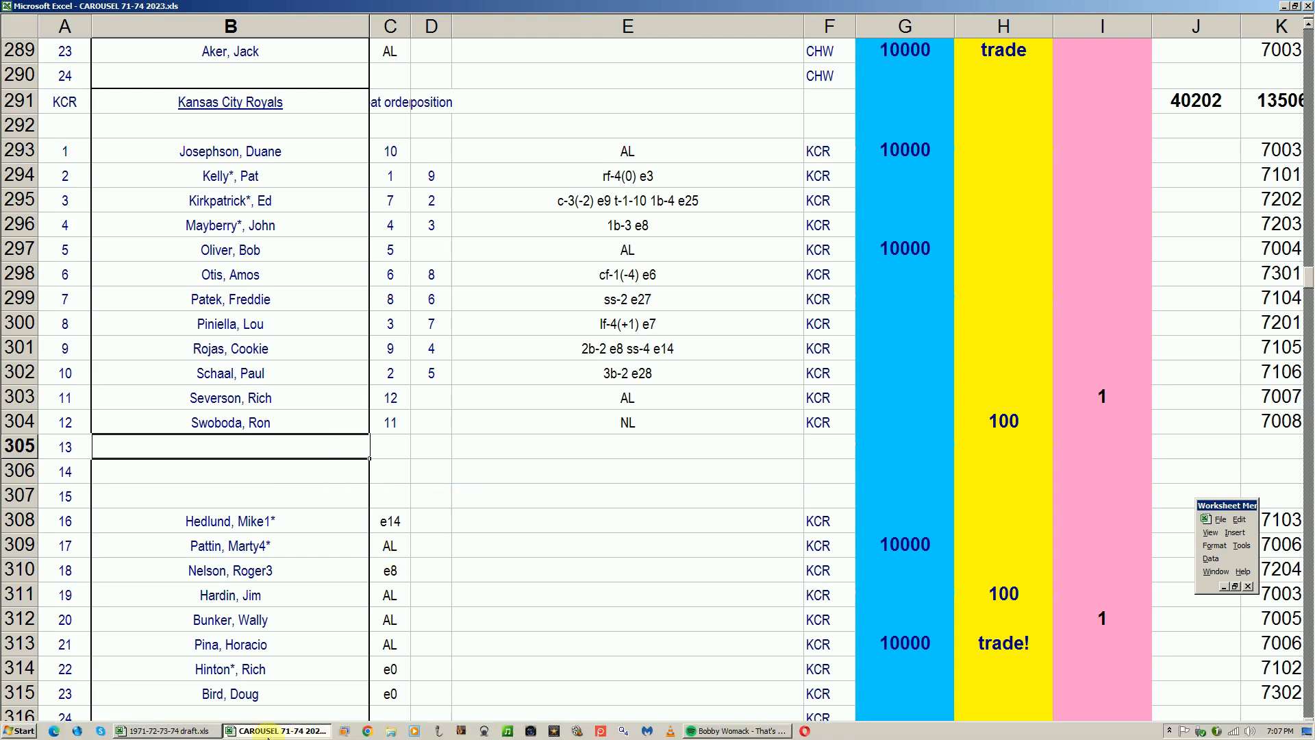
left_click(162, 732)
left_click(277, 447)
scroll(296, 560, "down", 3)
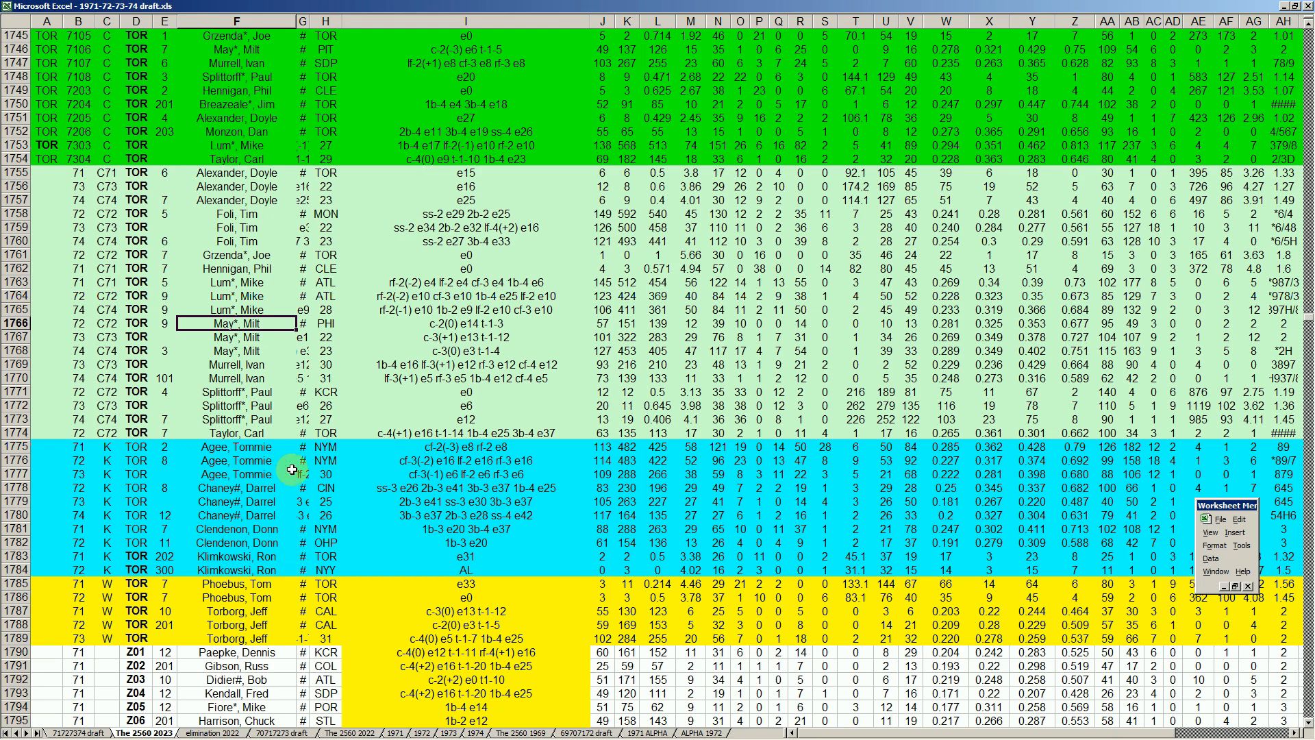
left_click(139, 517)
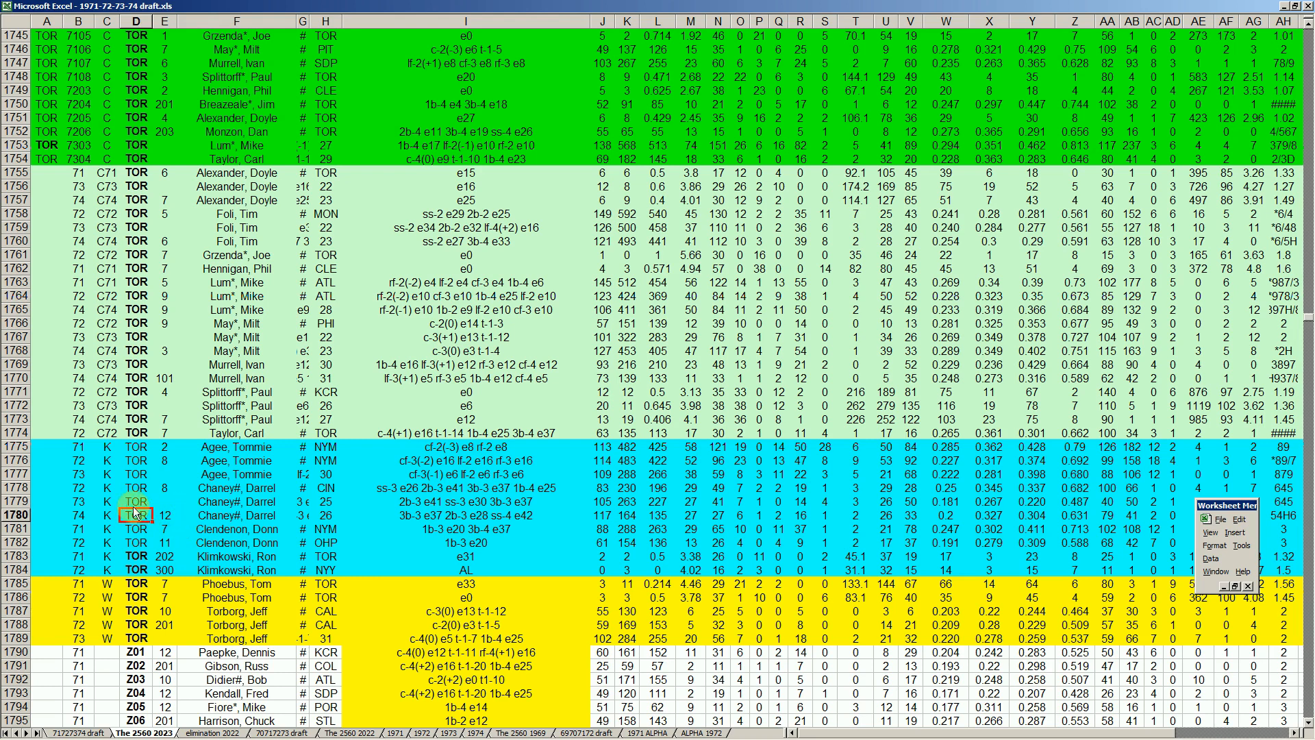